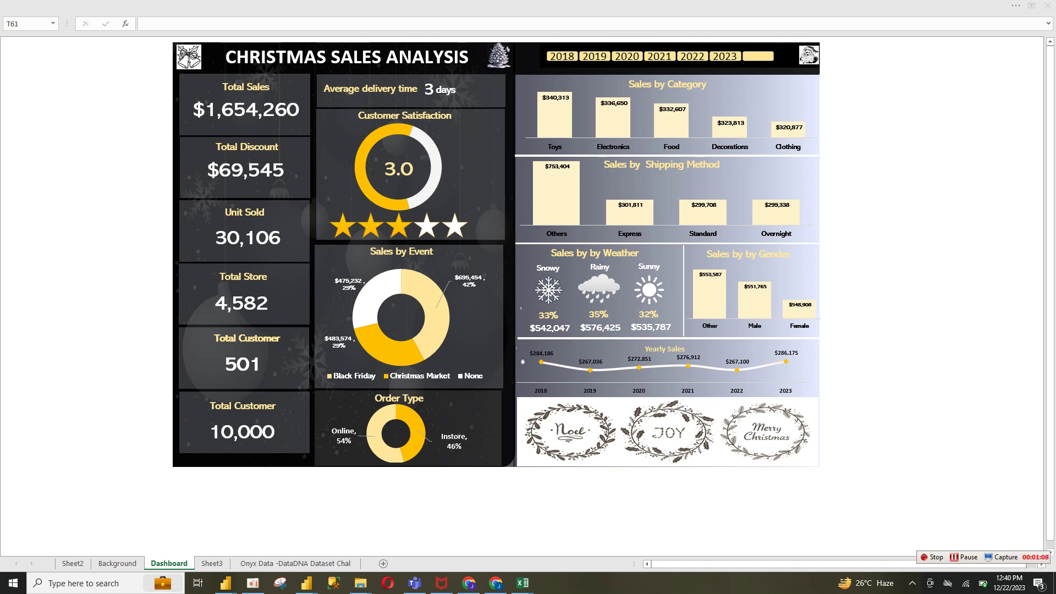
Step: Change the "Total Customer" label above the 10,000 figure on the dashboard to "Total Product"
click(267, 406)
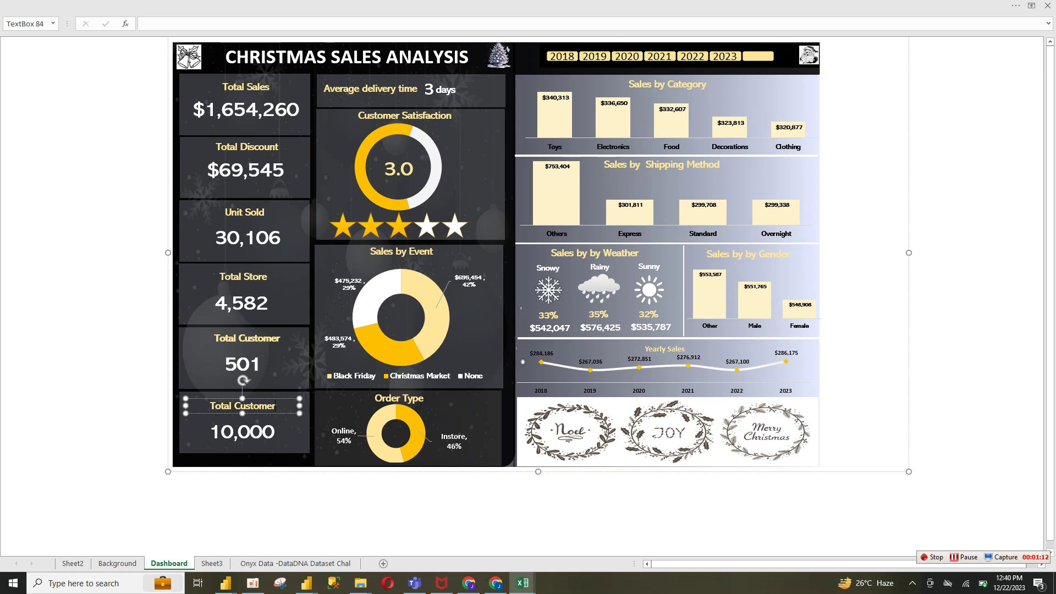
key(BackSpace)
key(BackSpace)
key(BackSpace)
key(BackSpace)
key(BackSpace)
key(BackSpace)
key(BackSpace)
key(BackSpace)
text(PRO)
key(BackSpace)
key(BackSpace)
text(roduct)
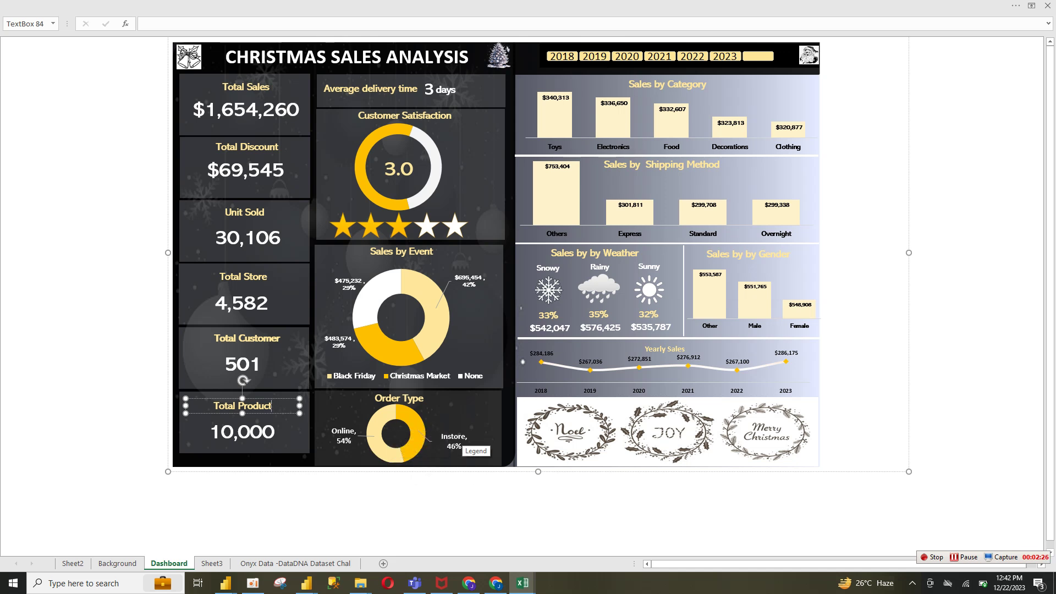
click(464, 436)
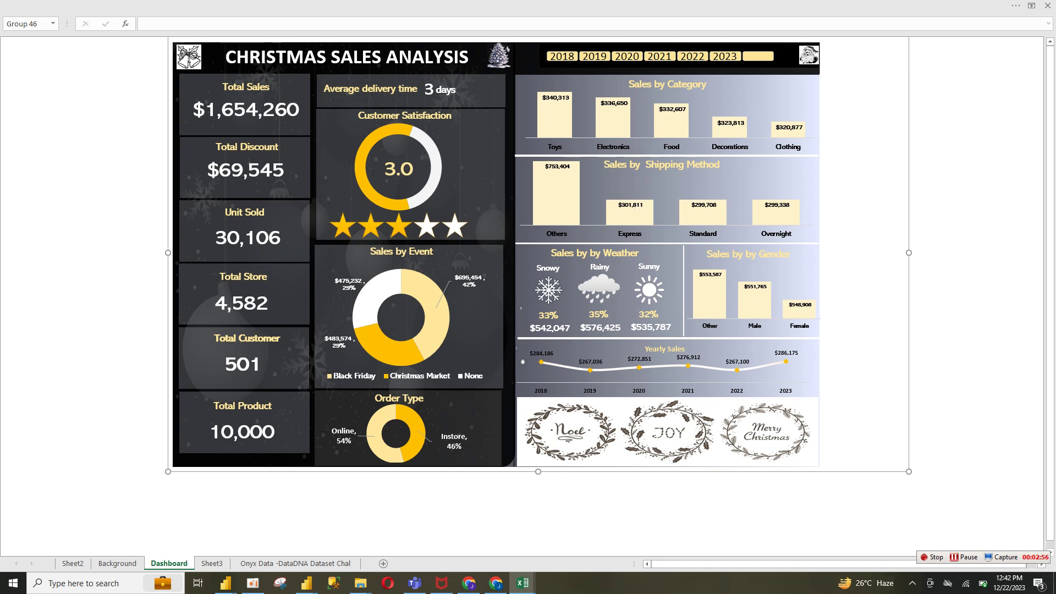
mouse_move(786, 362)
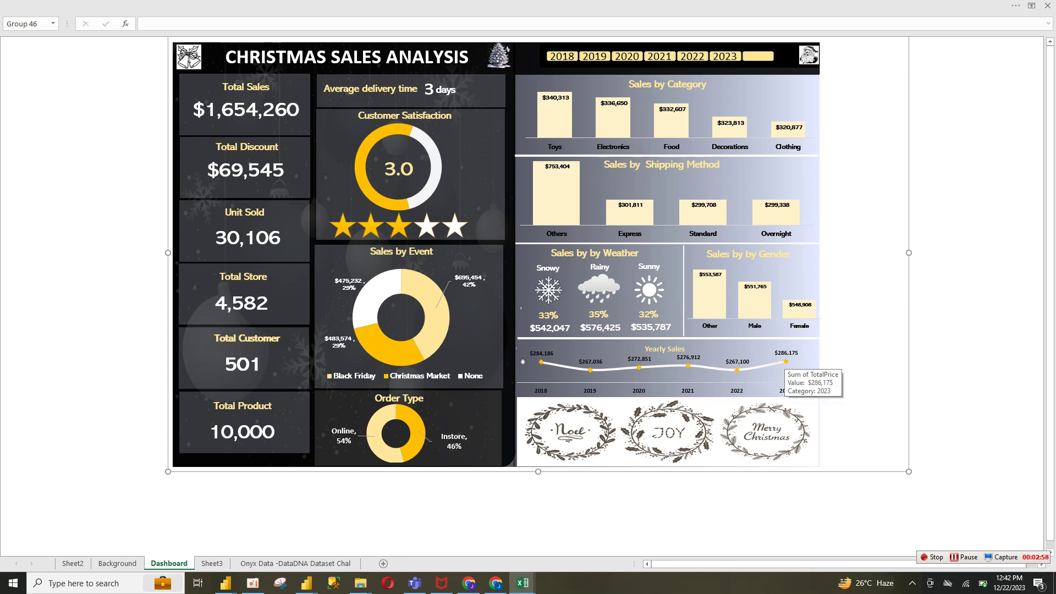
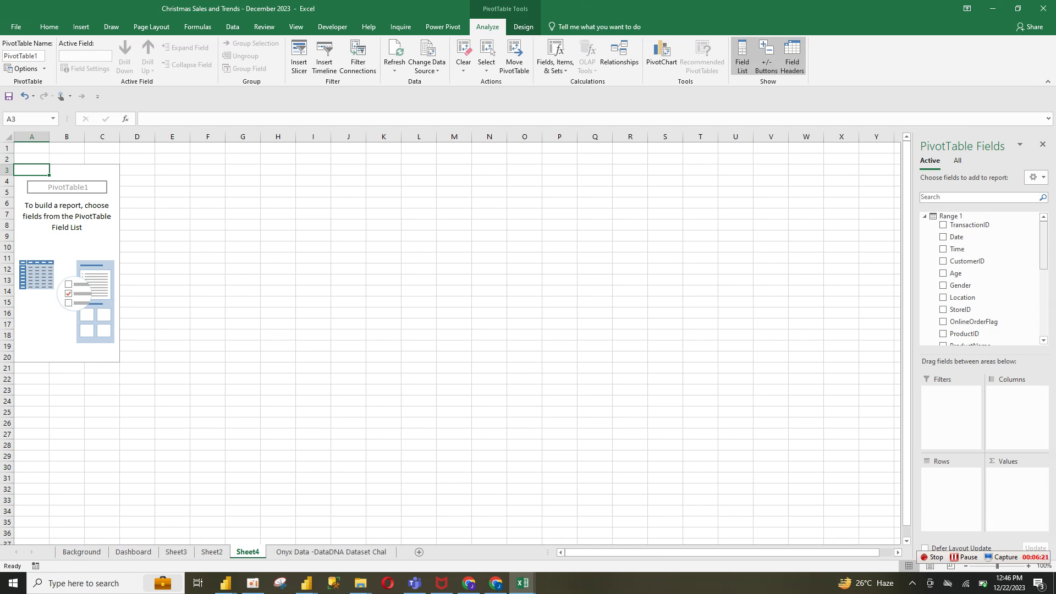
Step: Review the dashboard template on Sheet2, the TotalPrice definition in the data dictionary, and the raw transaction data in the Onyx Data workbook
click(212, 552)
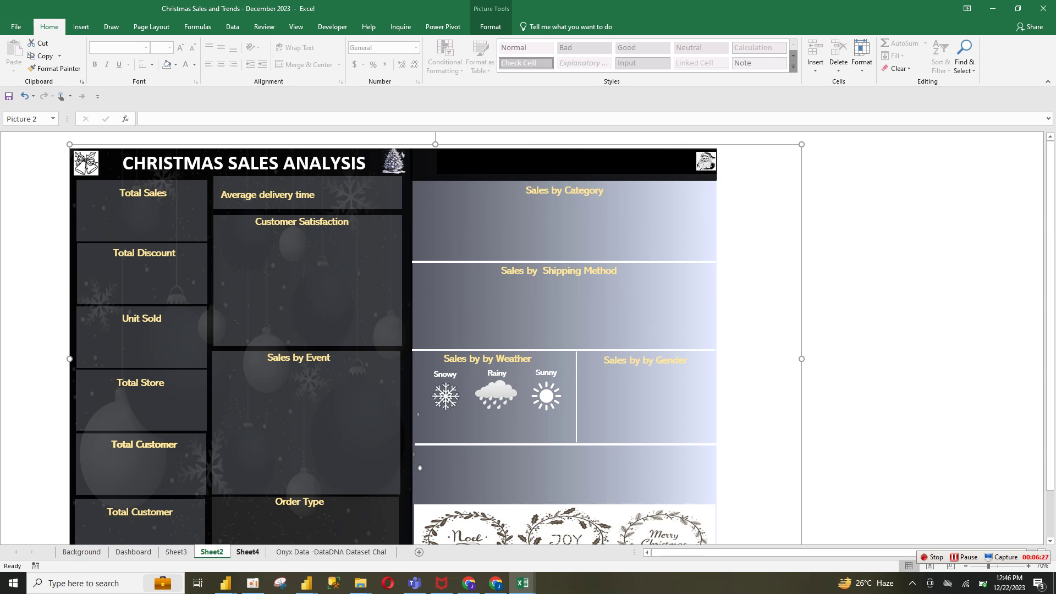
click(248, 552)
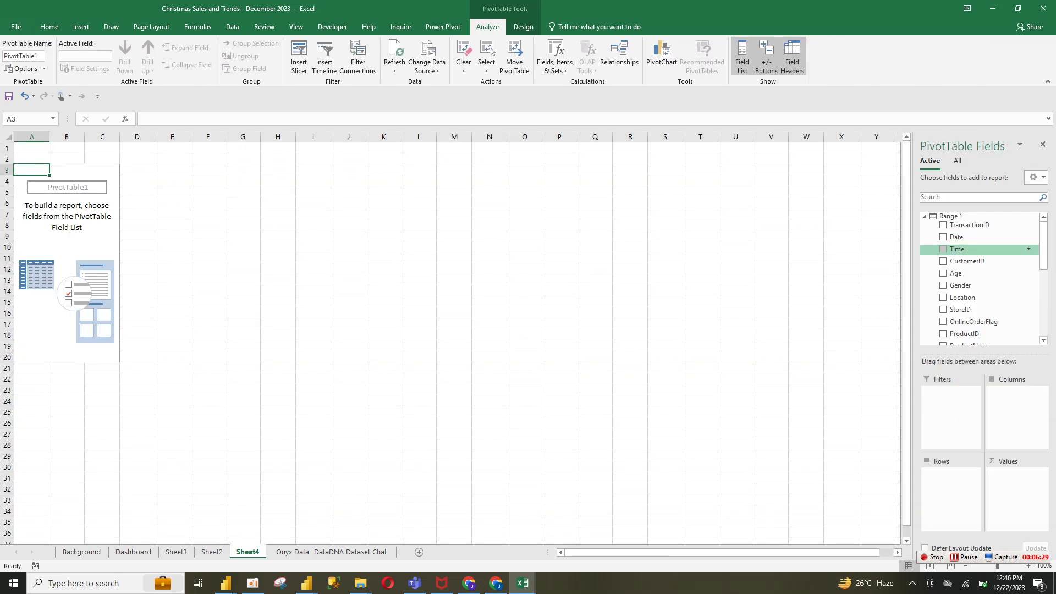
scroll(979, 278, down, 5)
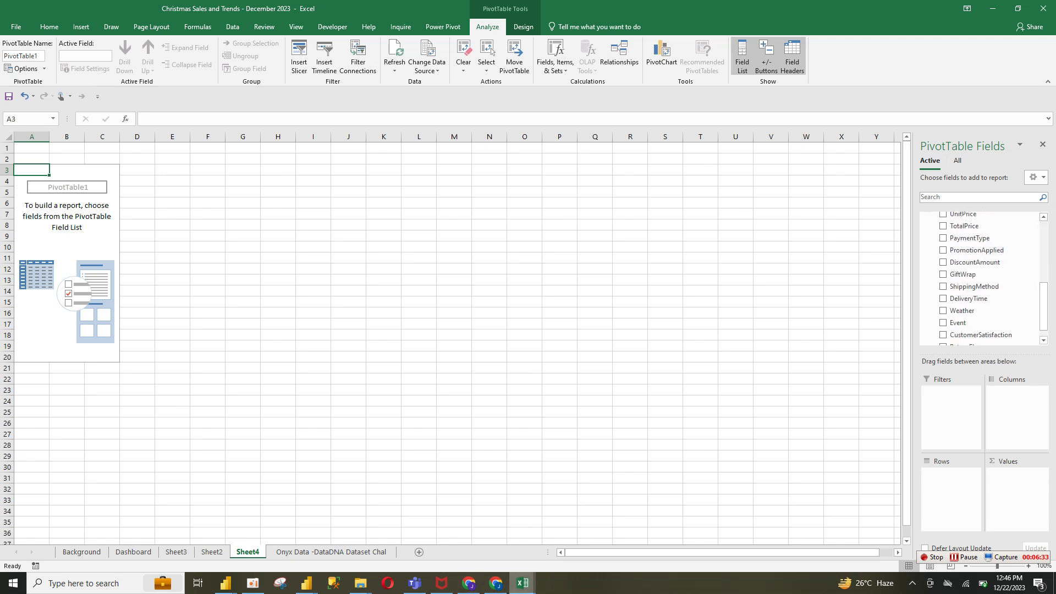
mouse_move(523, 583)
click(459, 528)
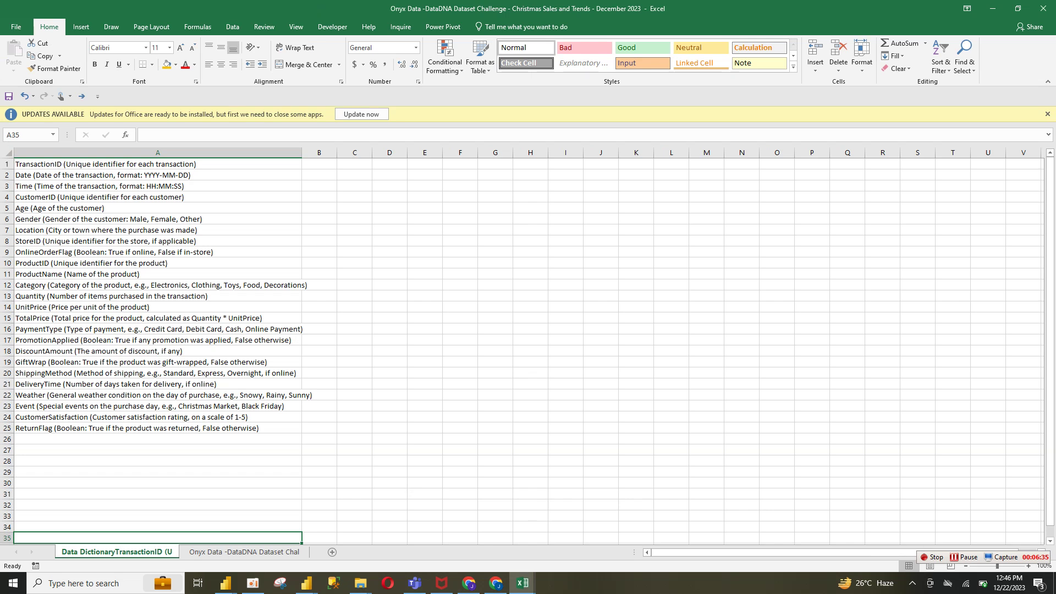
click(158, 318)
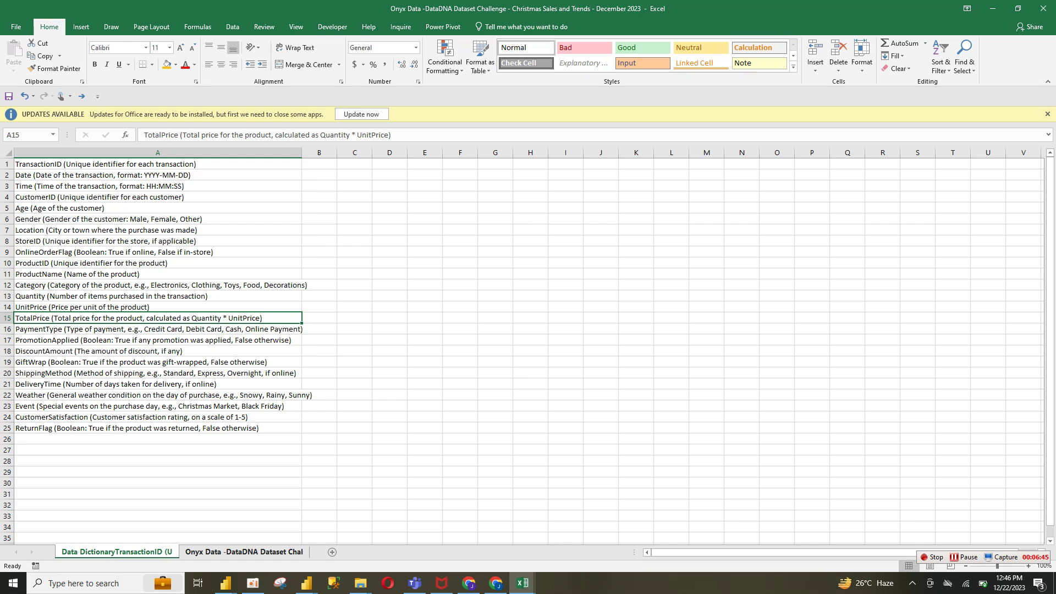
click(243, 551)
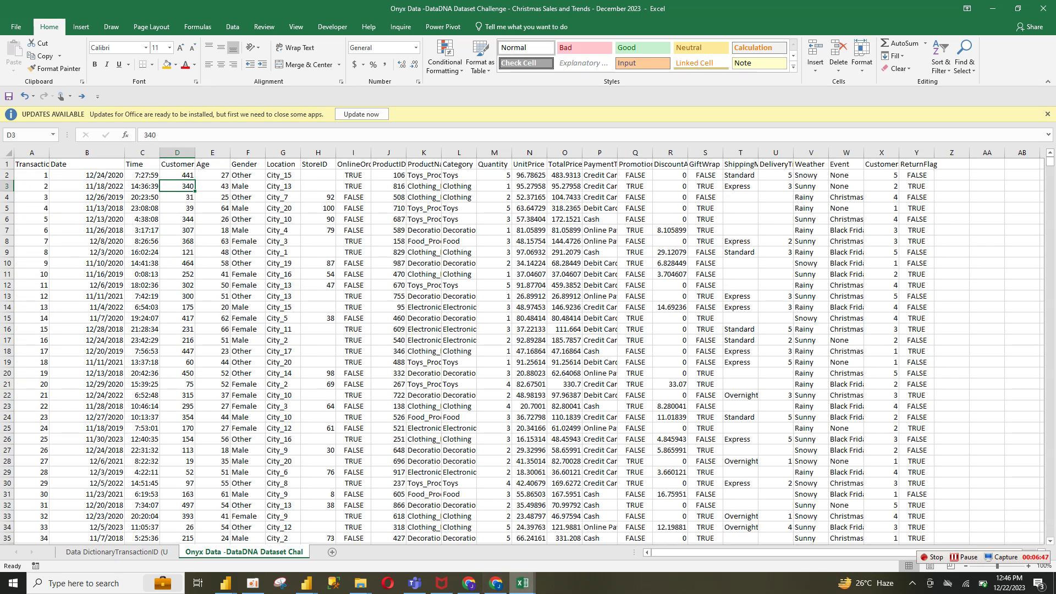
click(556, 528)
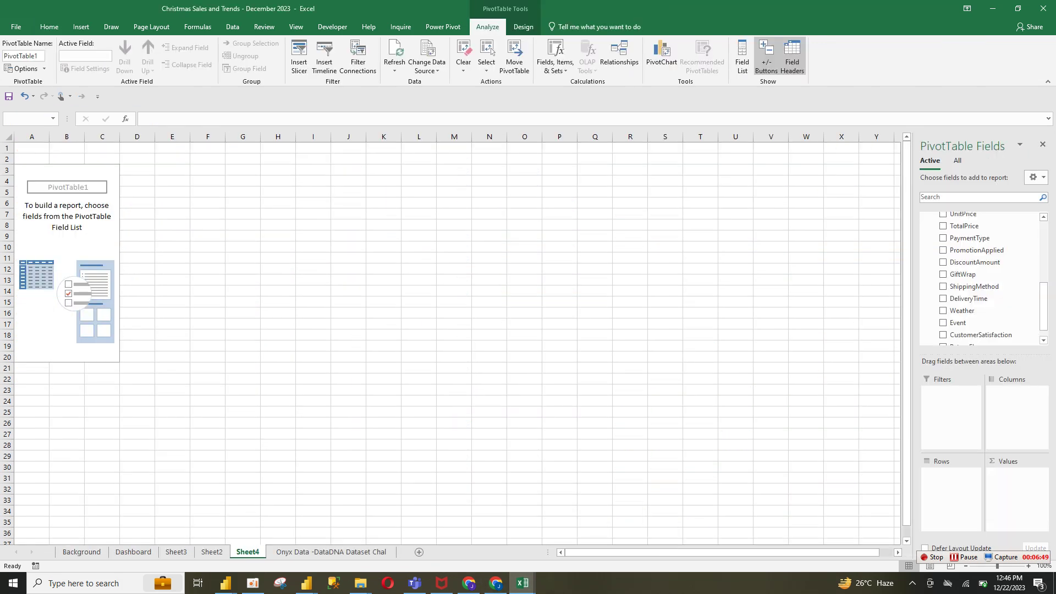
Step: Add TotalPrice, Quantity and DiscountAmount as summed values in the empty pivot table on Sheet4
drag(1043, 307, 1044, 283)
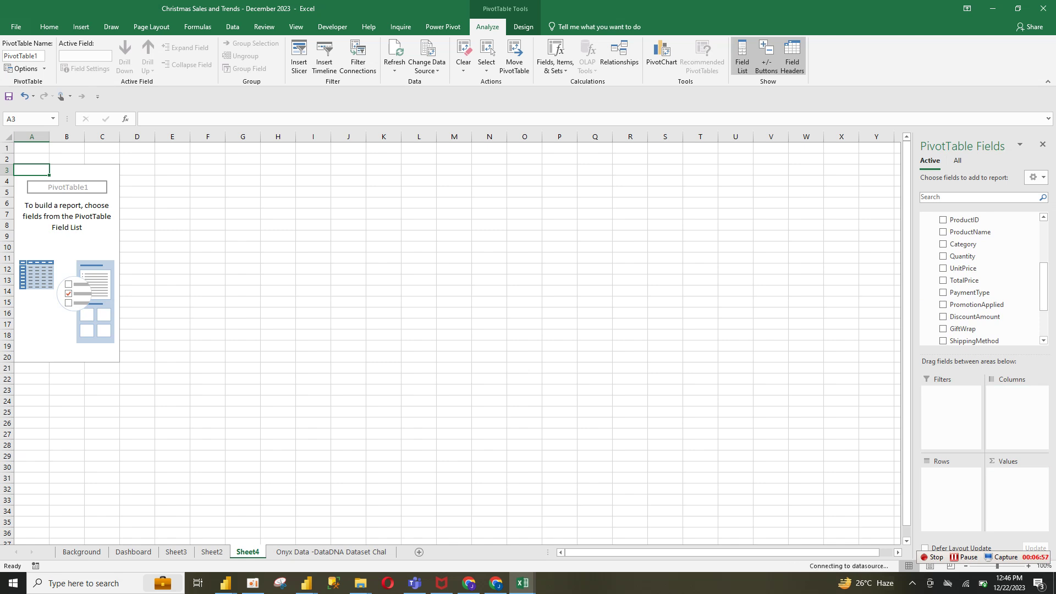
click(944, 280)
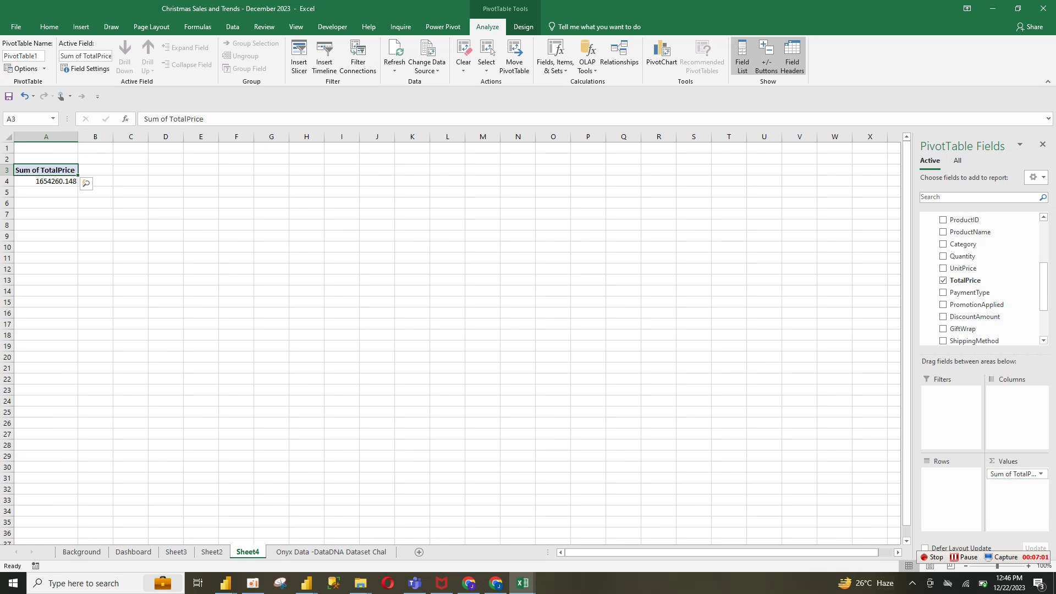
click(943, 256)
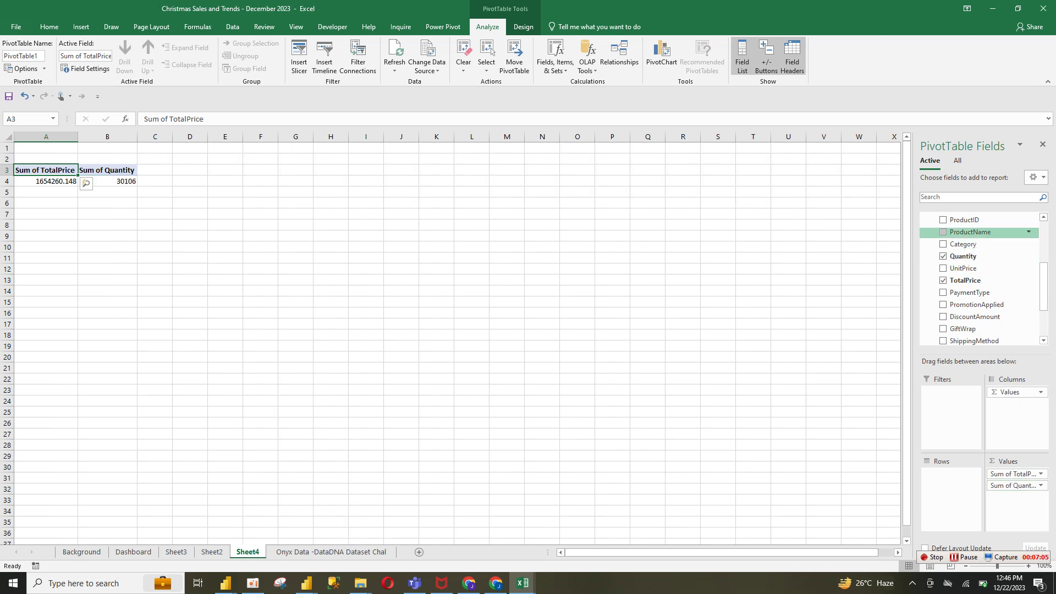
key(ctrl+Page_Up)
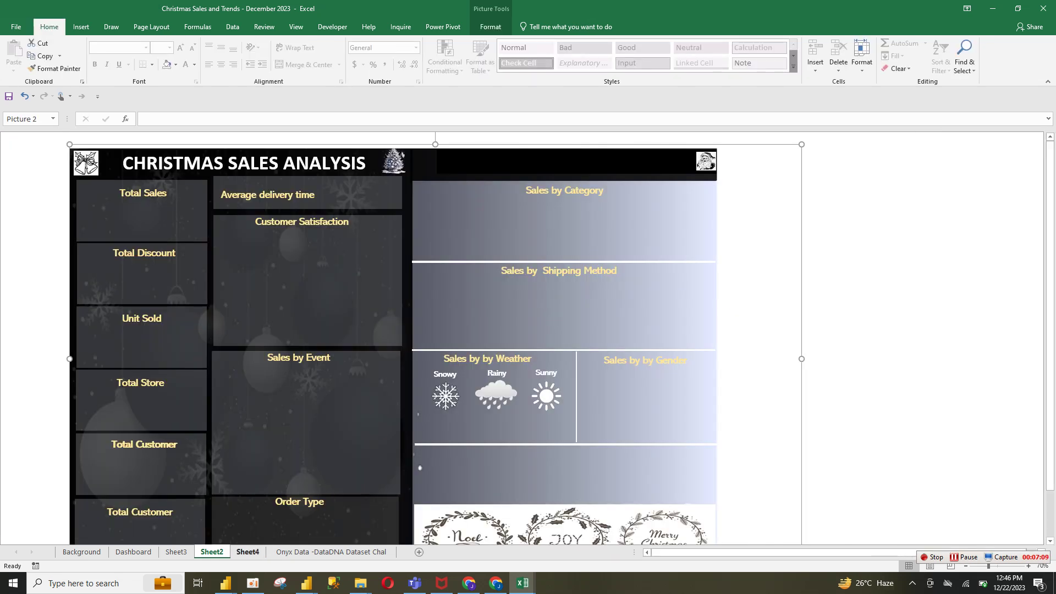
key(ctrl+Page_Down)
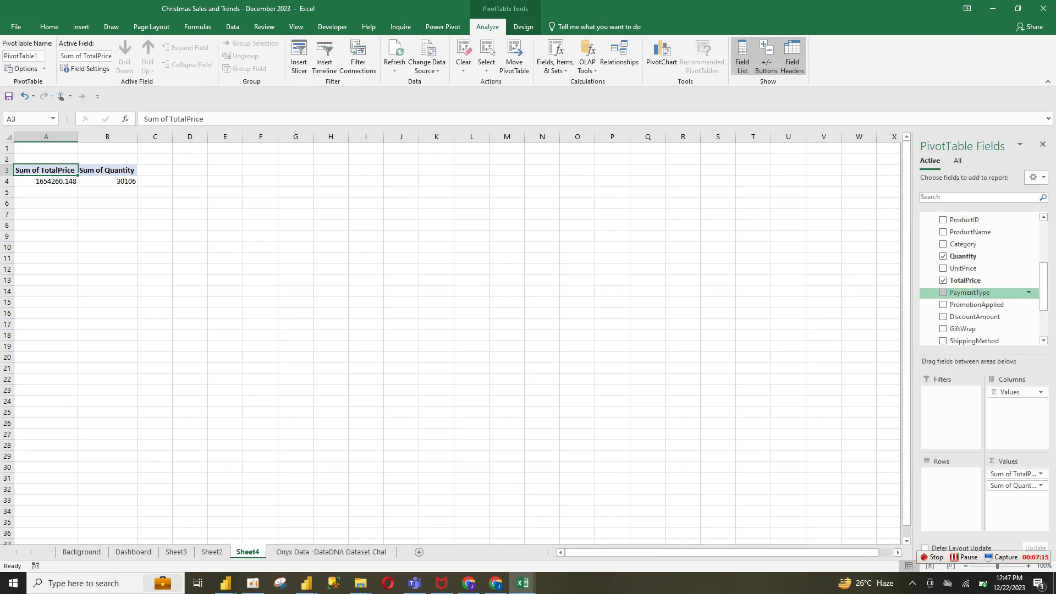
drag(975, 317, 1016, 498)
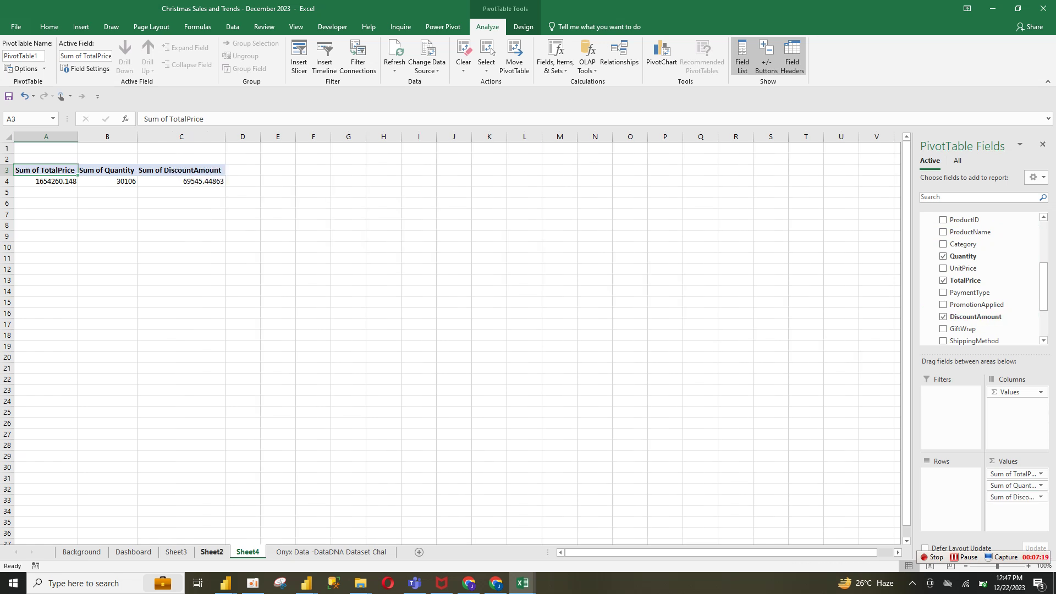
Step: Add StoreID to the pivot table values and summarize it by Distinct Count
click(212, 552)
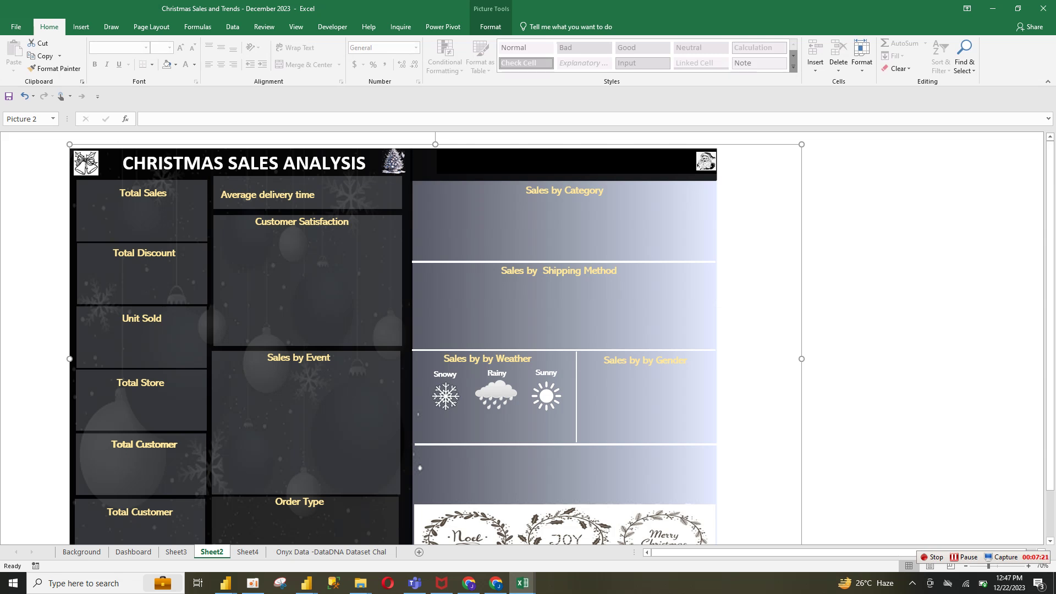
click(247, 552)
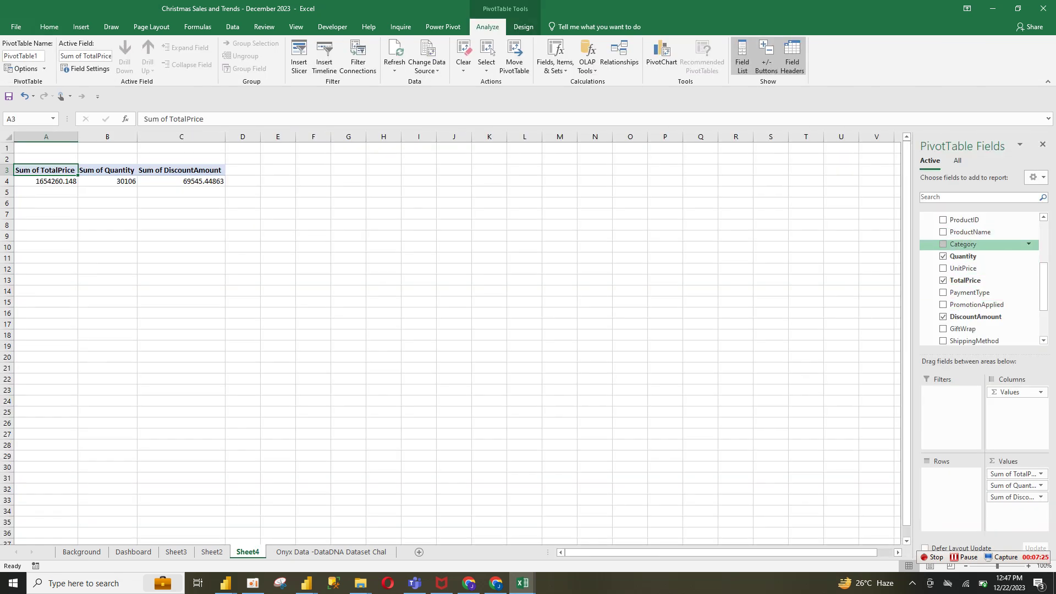
drag(1043, 287, 1043, 263)
drag(961, 261, 1017, 504)
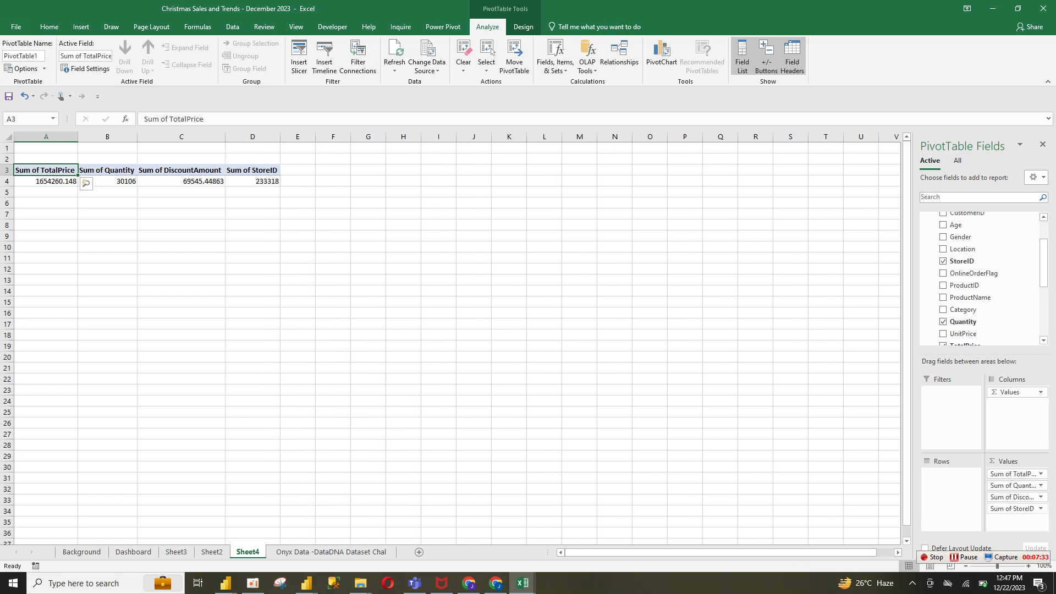
click(1040, 509)
click(986, 495)
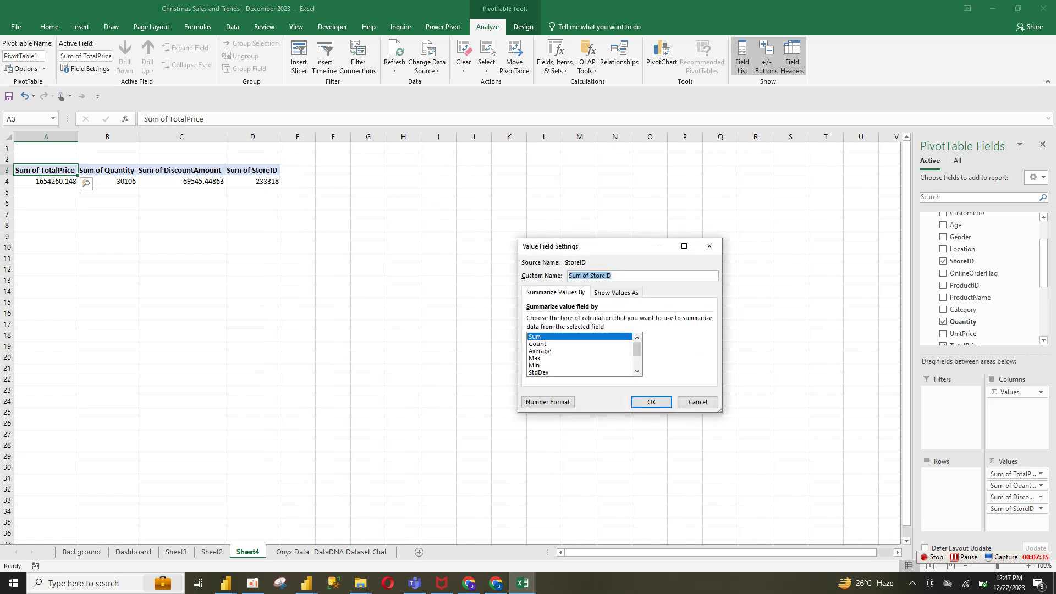
click(550, 344)
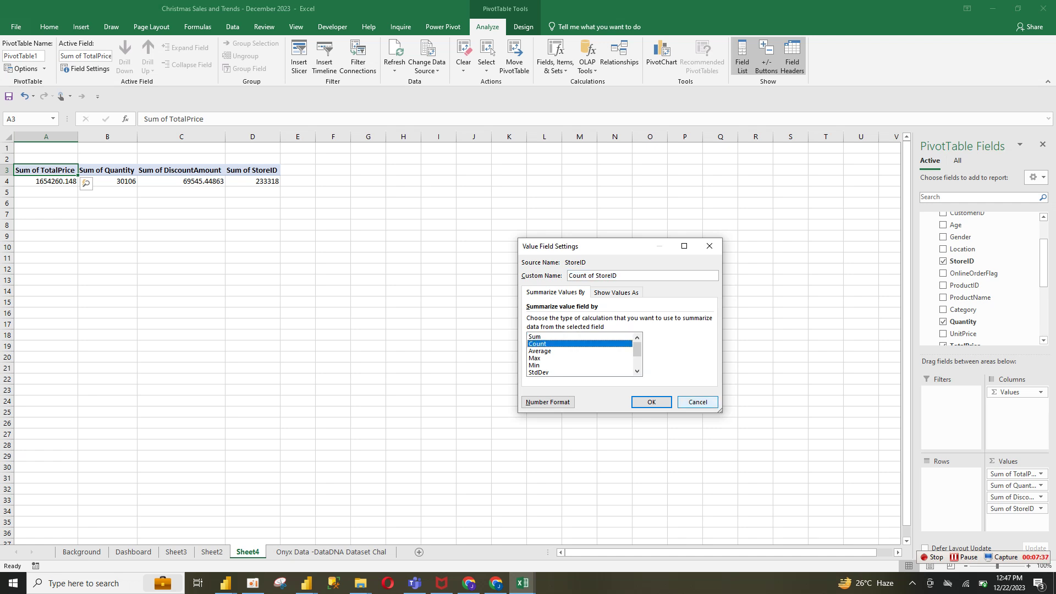
drag(637, 350, 637, 361)
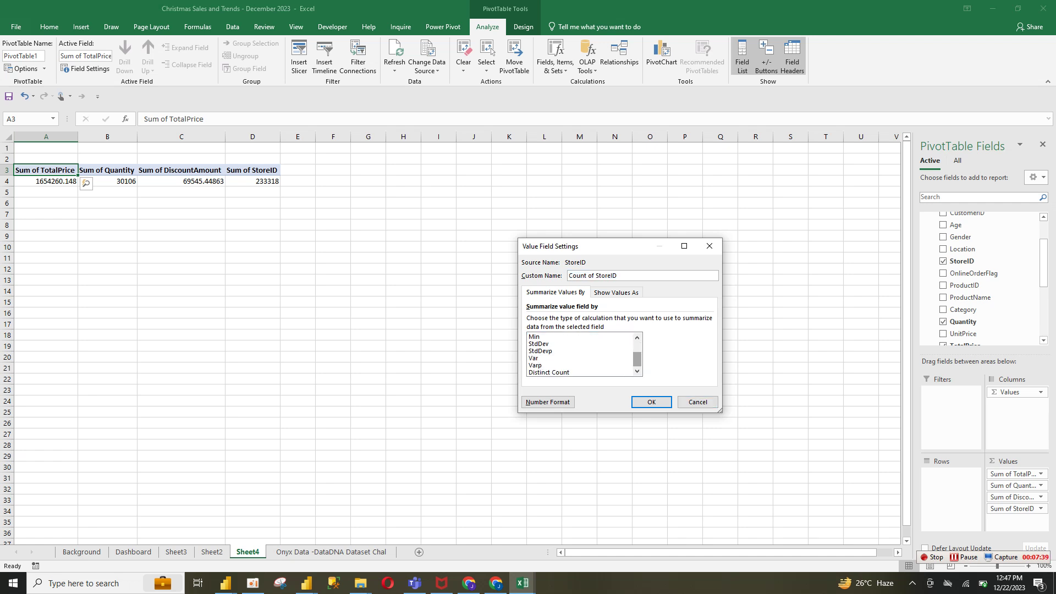
click(556, 373)
click(651, 402)
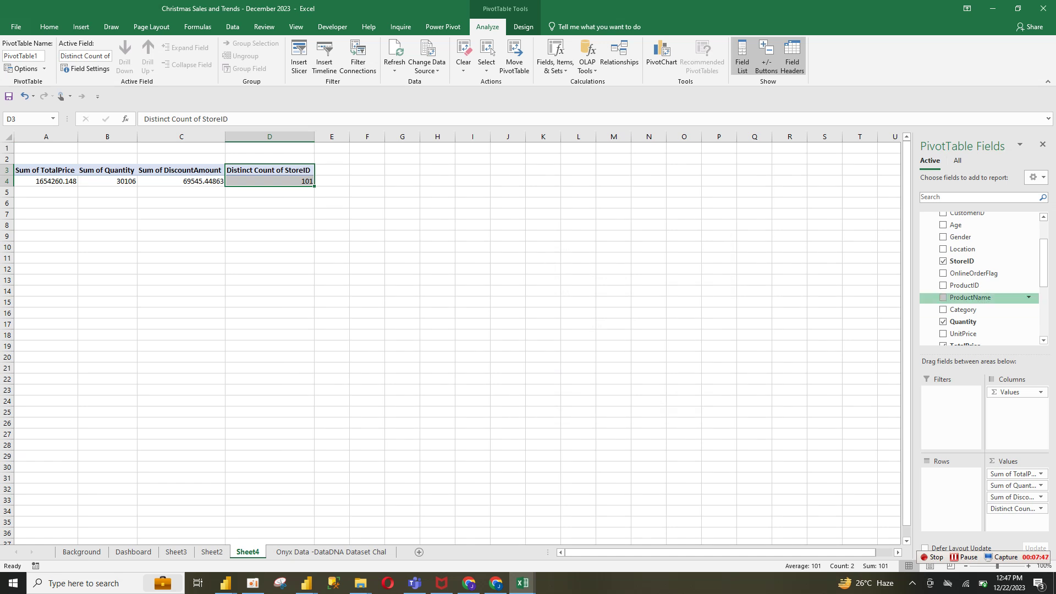
Step: Add CustomerID to the pivot table values and summarize it by Distinct Count
drag(1043, 263, 1044, 256)
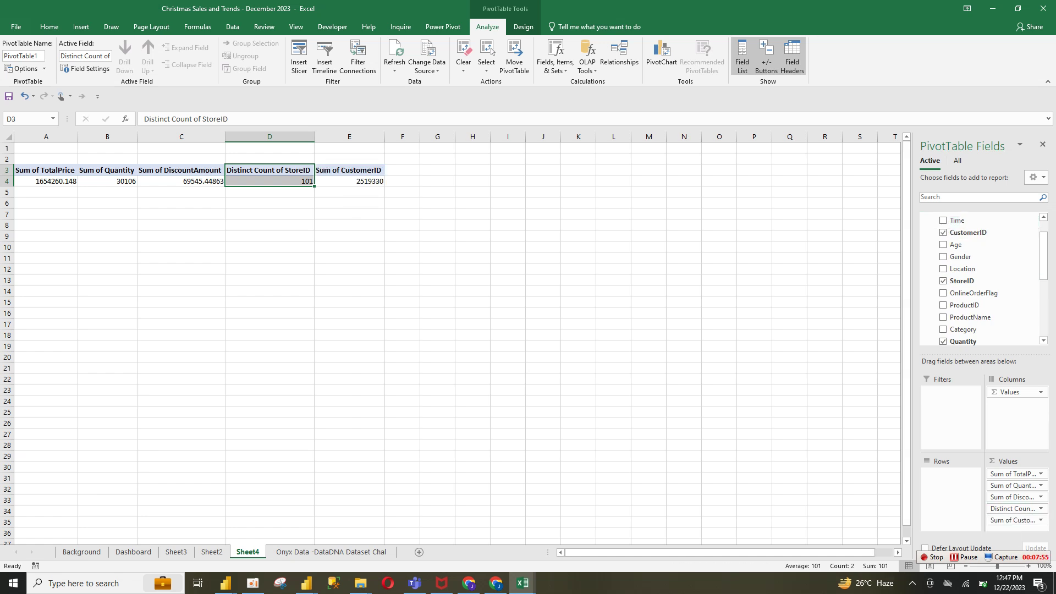
click(1040, 520)
click(996, 507)
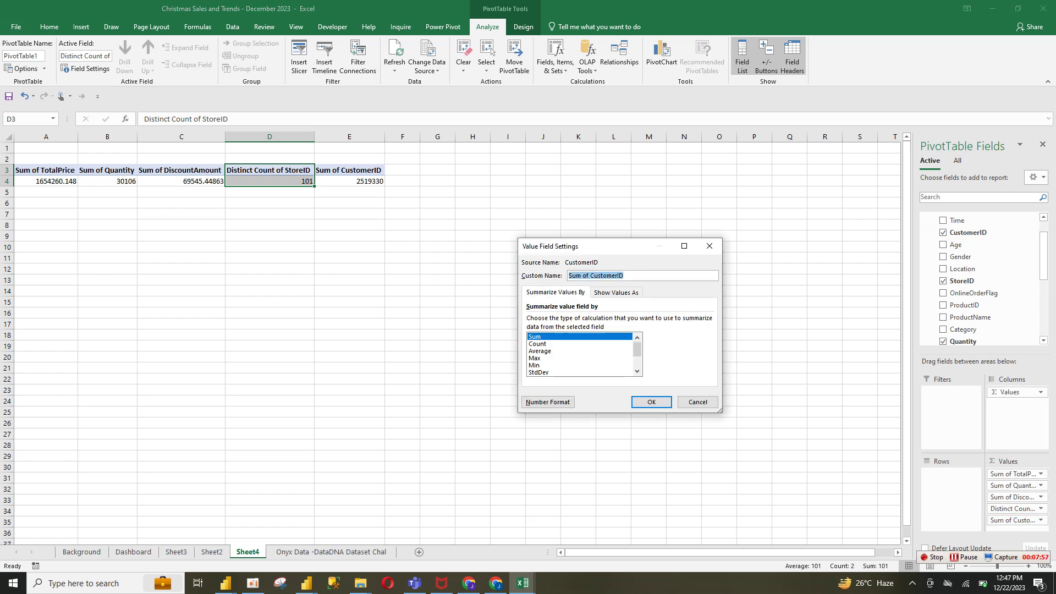
drag(637, 349, 637, 361)
click(561, 373)
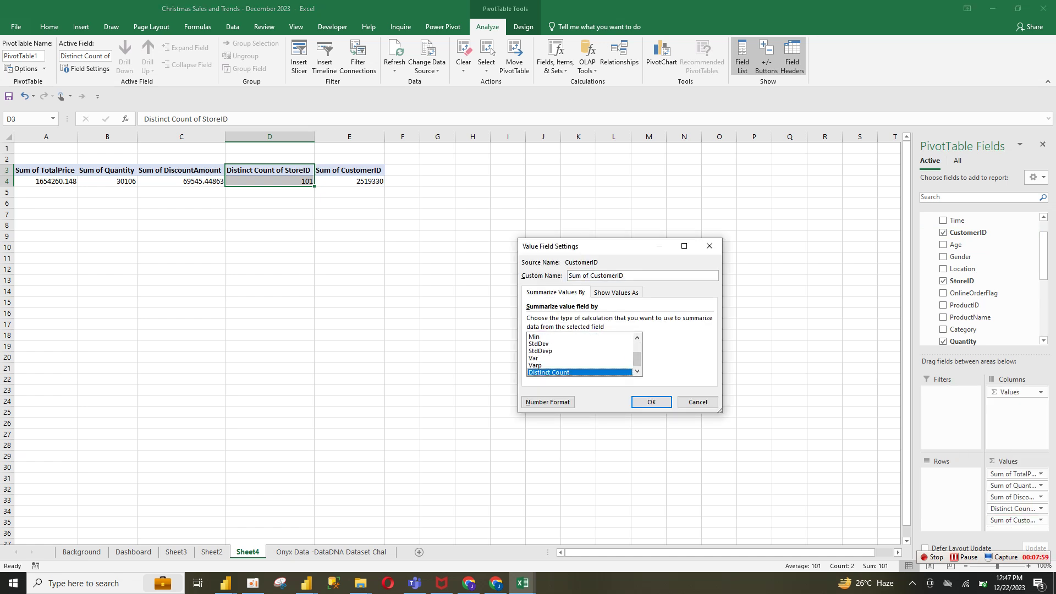
click(652, 402)
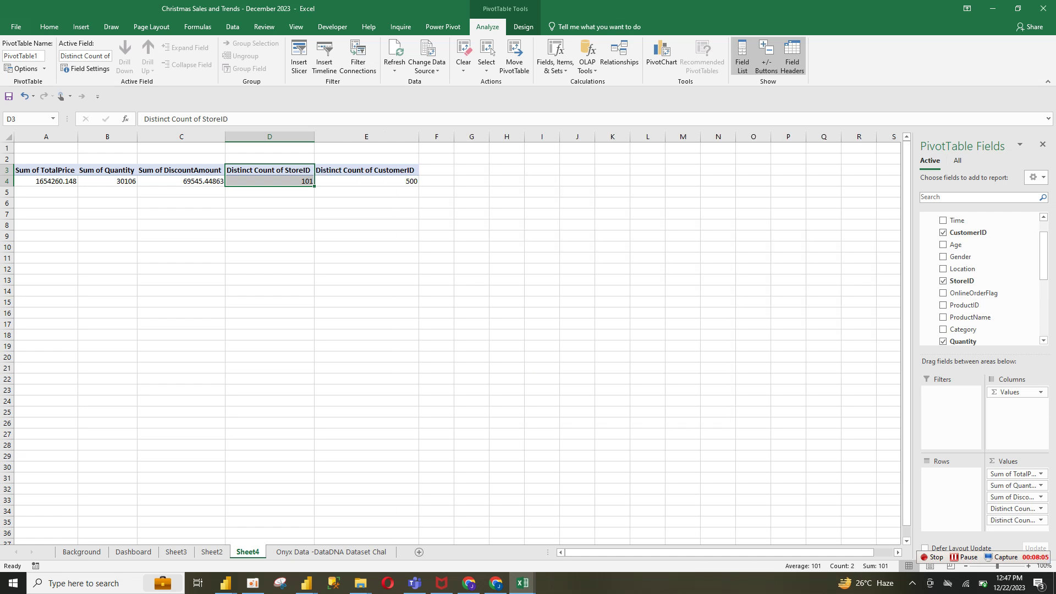
Step: Add ProductID to the pivot table values and summarize it by Distinct Count
drag(1044, 256, 1043, 263)
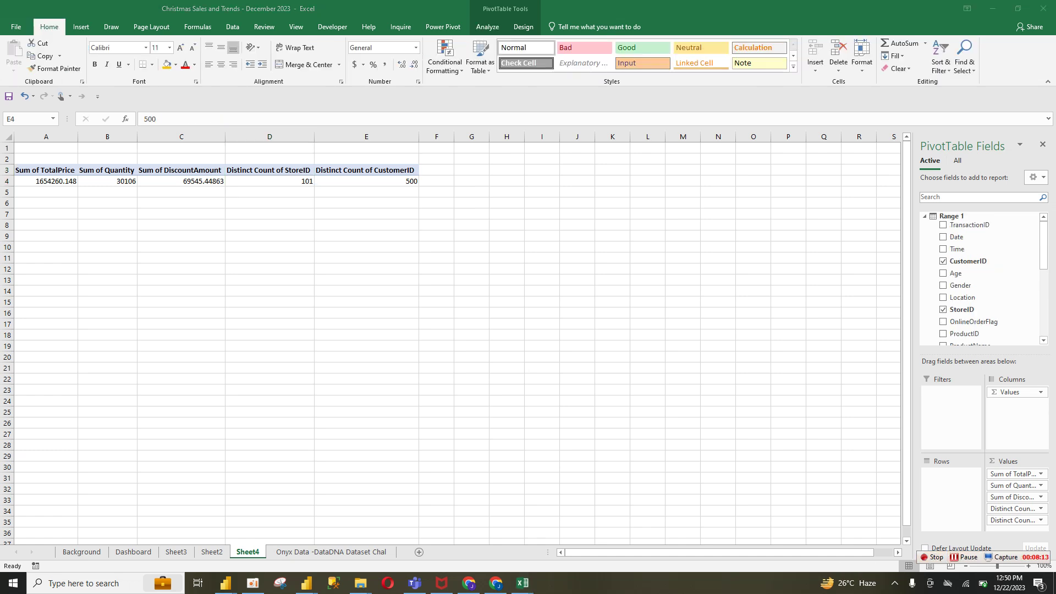
click(1043, 250)
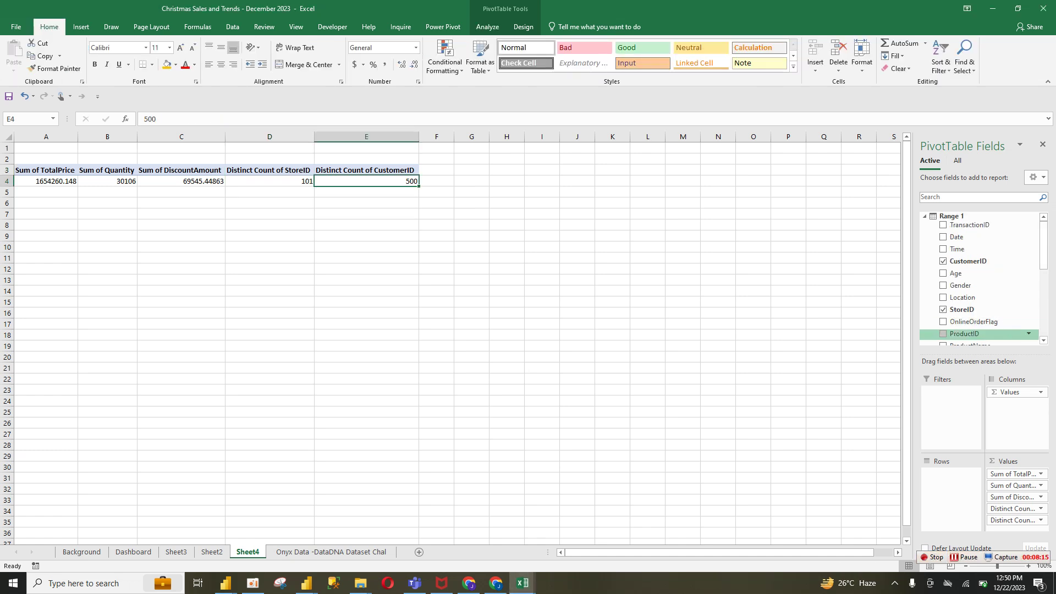
drag(964, 334, 1015, 527)
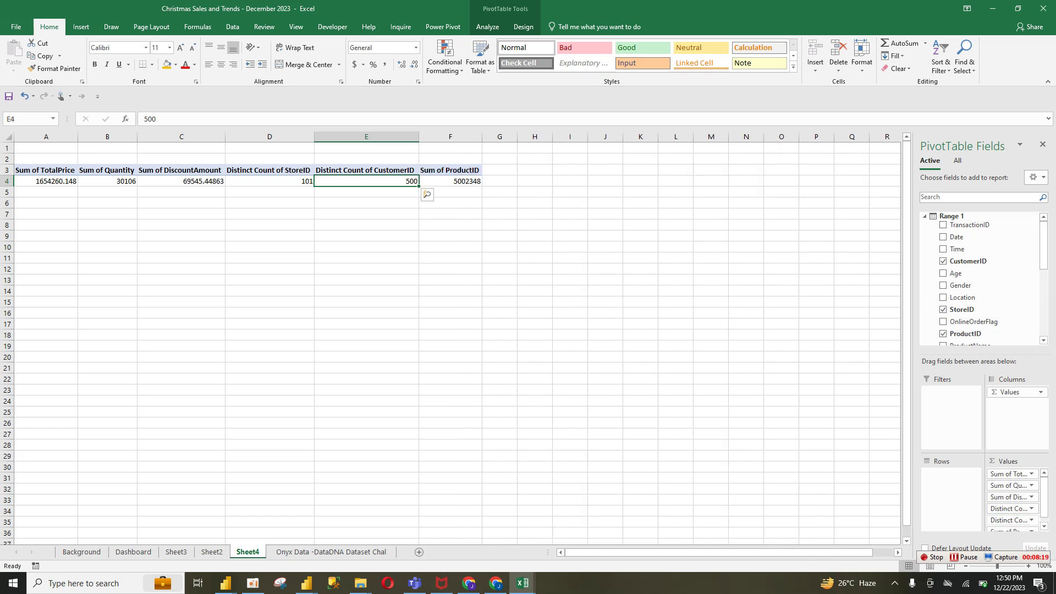
click(1012, 530)
click(990, 513)
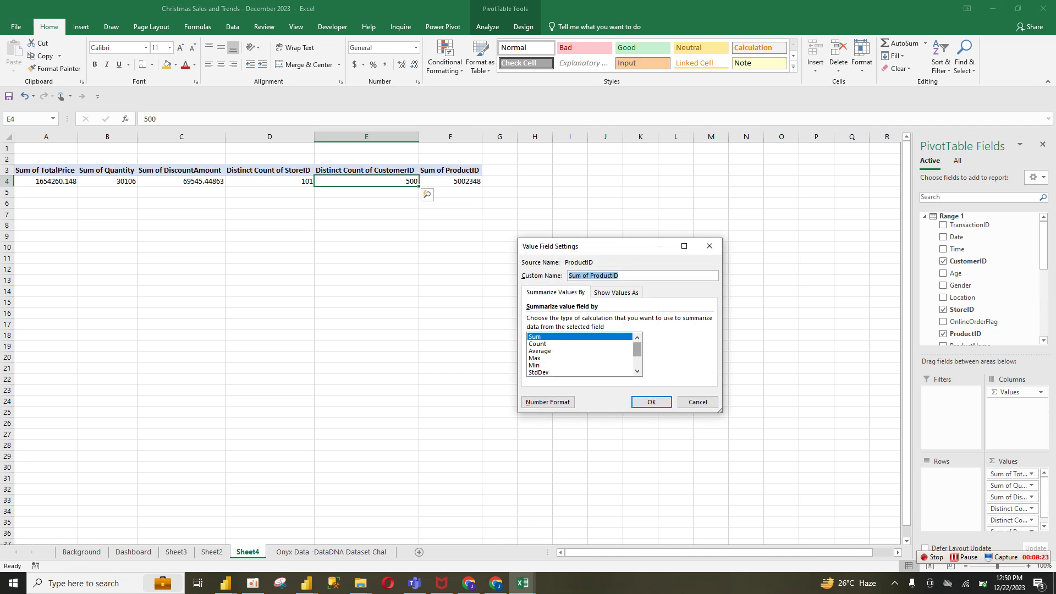
drag(637, 349, 637, 361)
click(550, 372)
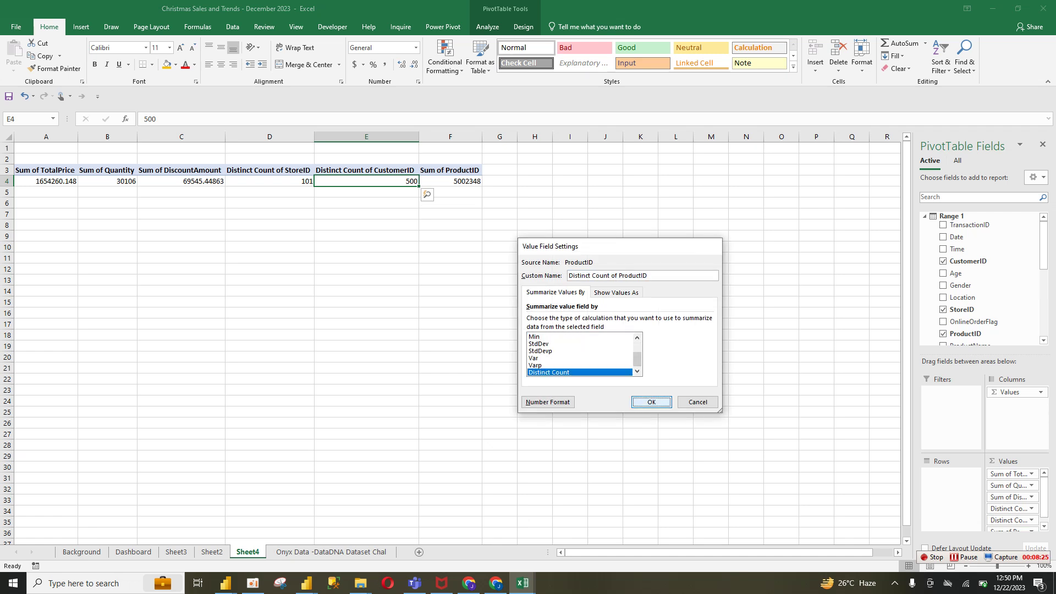
click(651, 402)
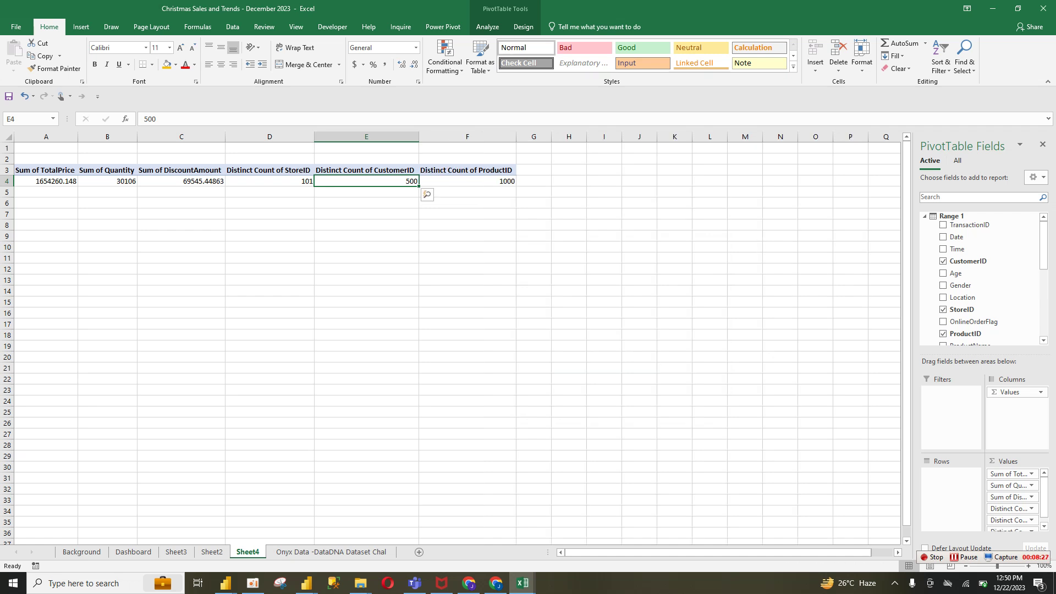
Step: Format the pivot table values in A4:F4 with thousands separators and no decimal places
click(366, 302)
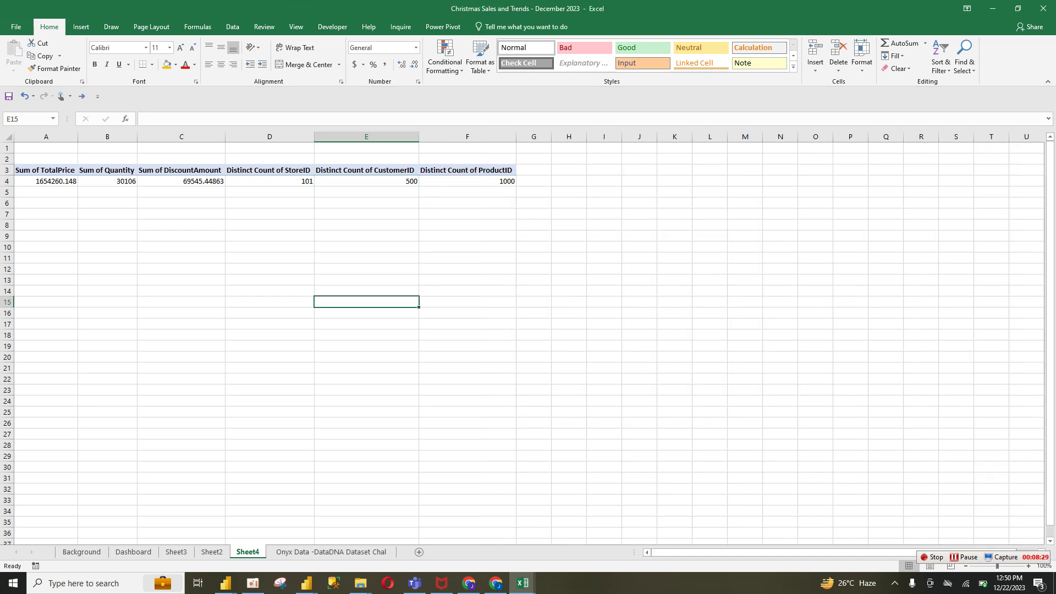
drag(47, 181, 473, 183)
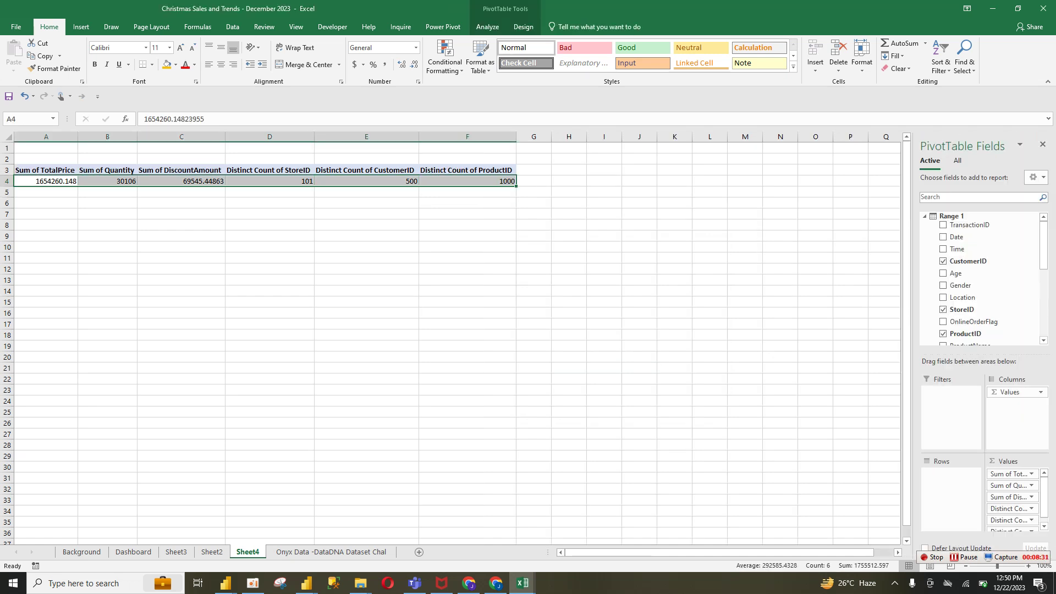
click(385, 64)
click(413, 65)
click(413, 65)
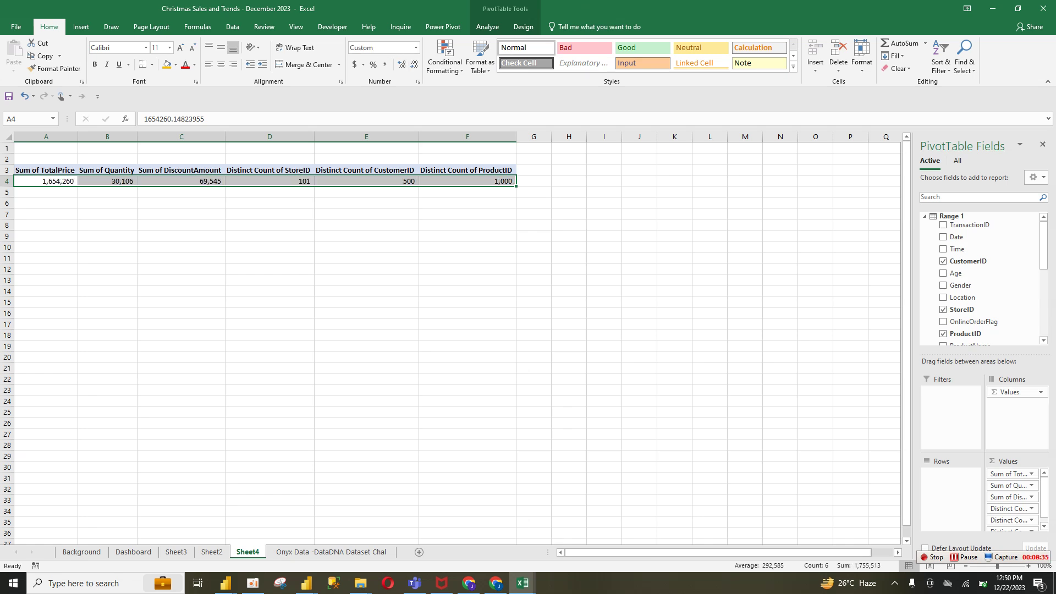
click(367, 291)
Step: Format the Sum of TotalPrice value in A4 as dollar currency with no decimal places
click(46, 181)
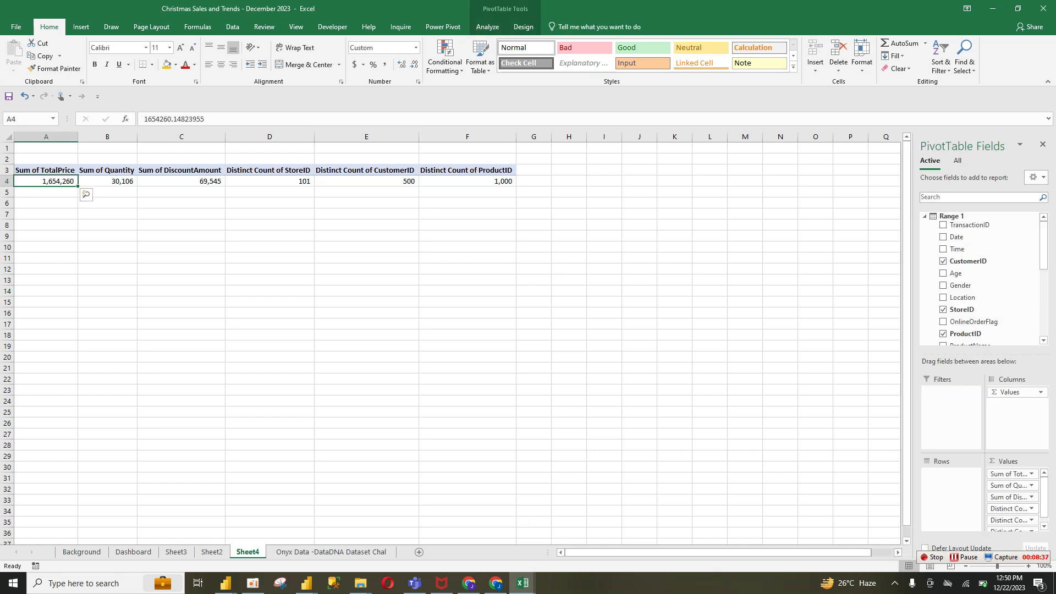
click(354, 64)
click(415, 64)
click(414, 65)
click(269, 302)
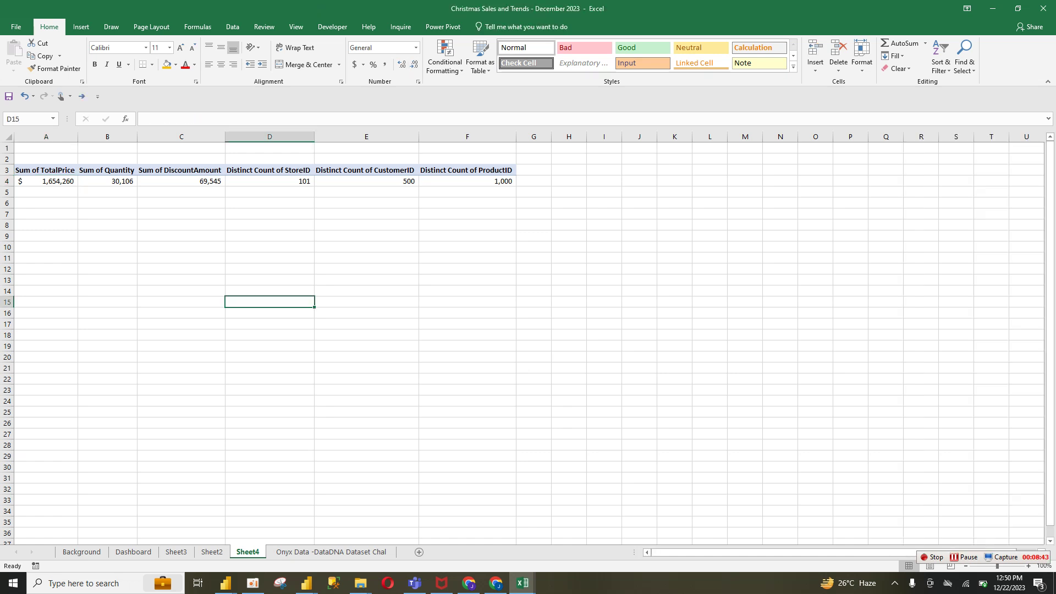
drag(46, 181, 495, 170)
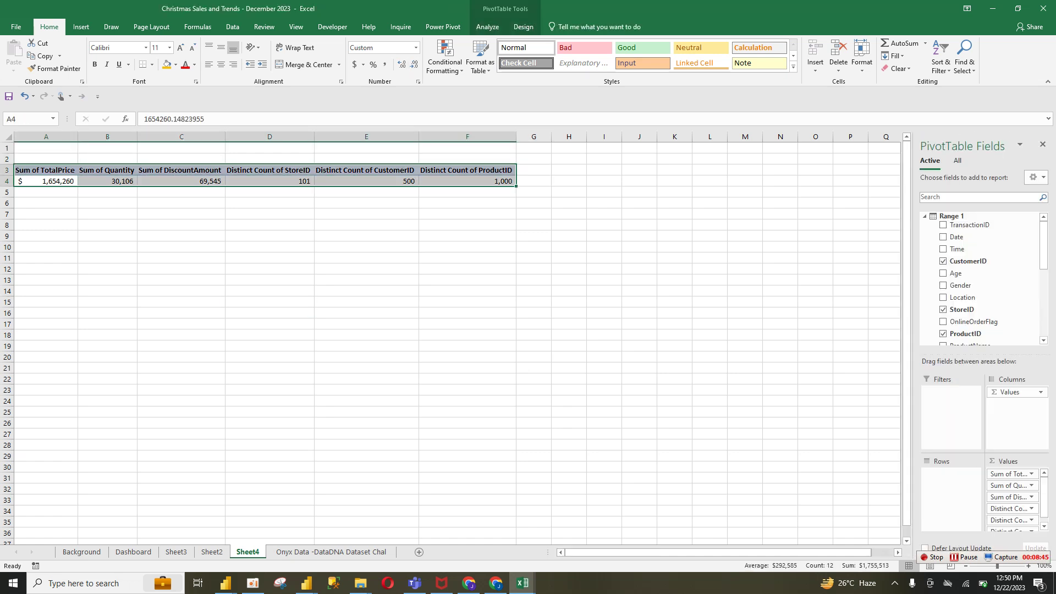
click(182, 258)
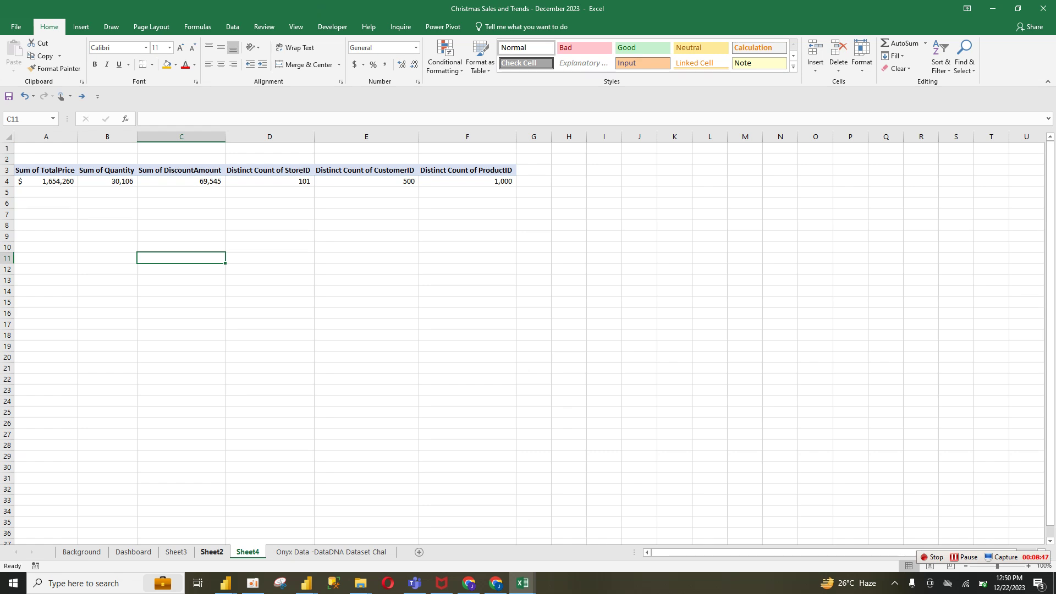
Step: Insert a text box on Sheet2 and place it under the Total Sales heading
click(212, 551)
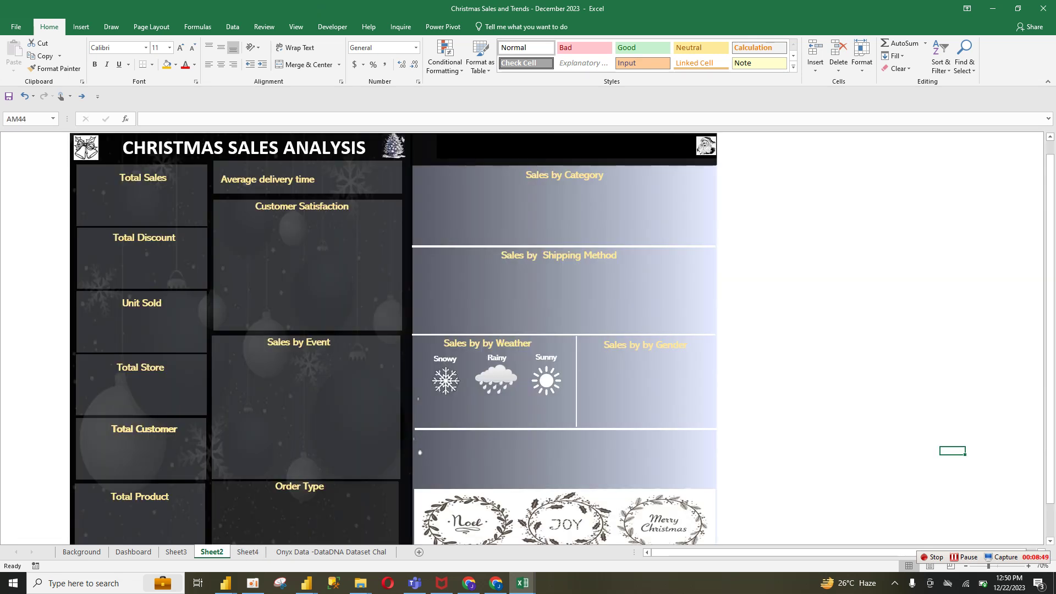
click(81, 26)
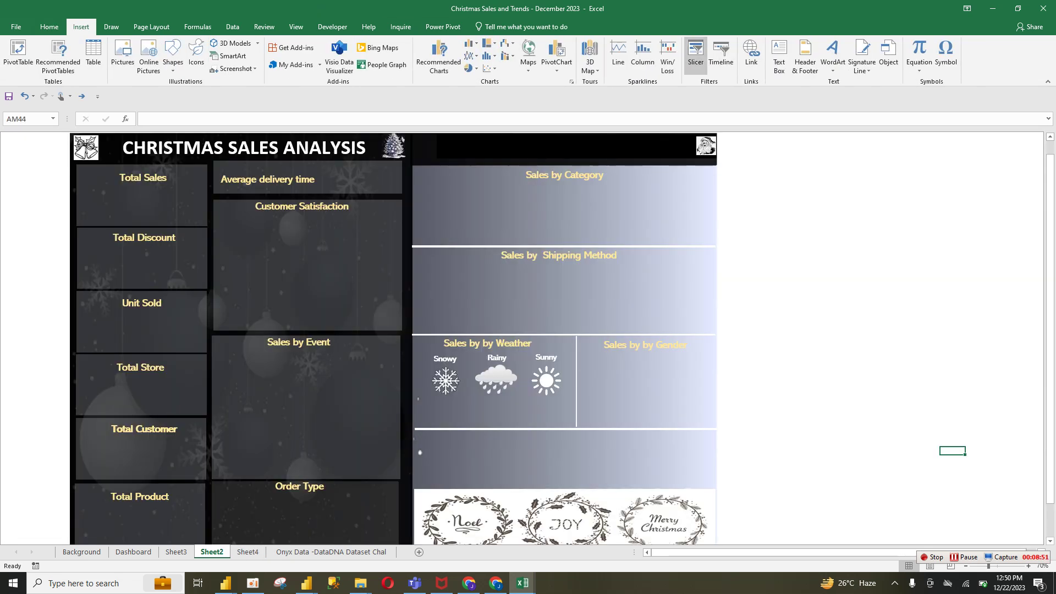
click(779, 55)
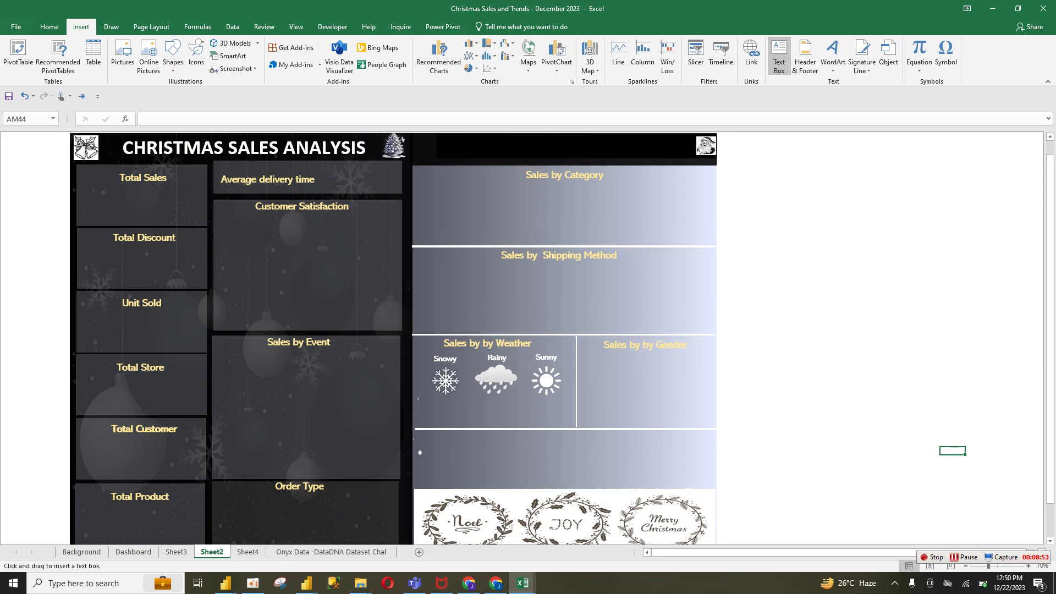
mouse_move(286, 256)
mouse_down()
mouse_move(349, 292)
mouse_move(378, 289)
mouse_up()
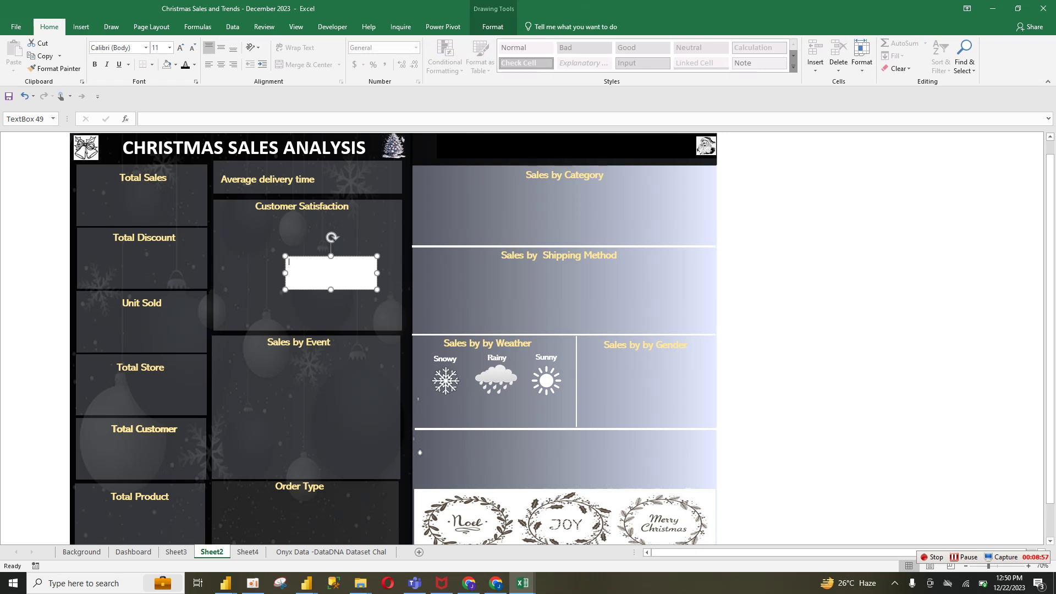
drag(352, 289, 167, 218)
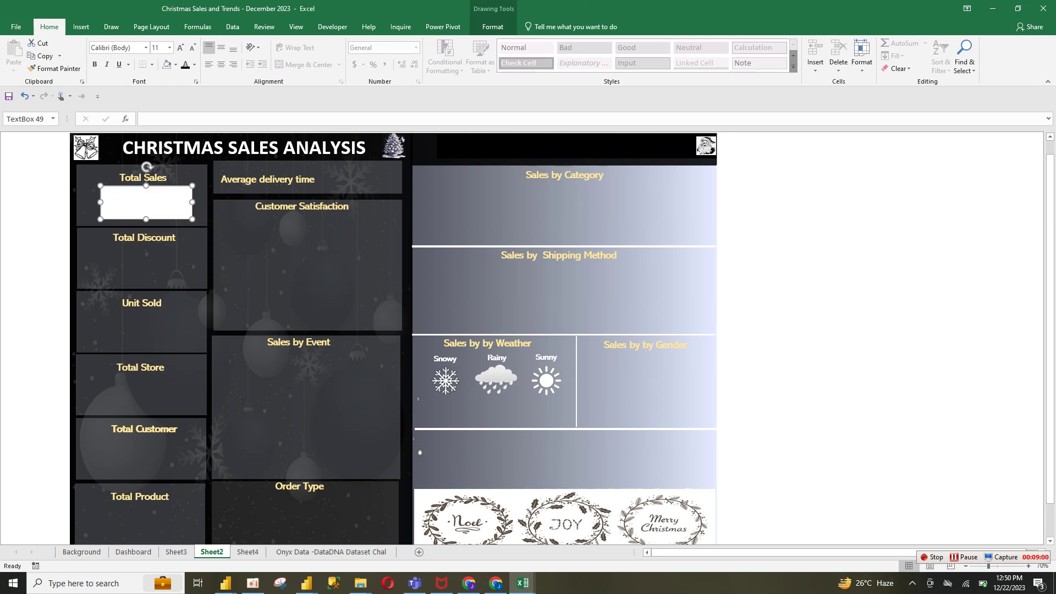
Step: Link the Total Sales text box to the pivot sheet with the formula =Sheet4!$A$3, then reopen the formula for editing
click(144, 118)
text(=)
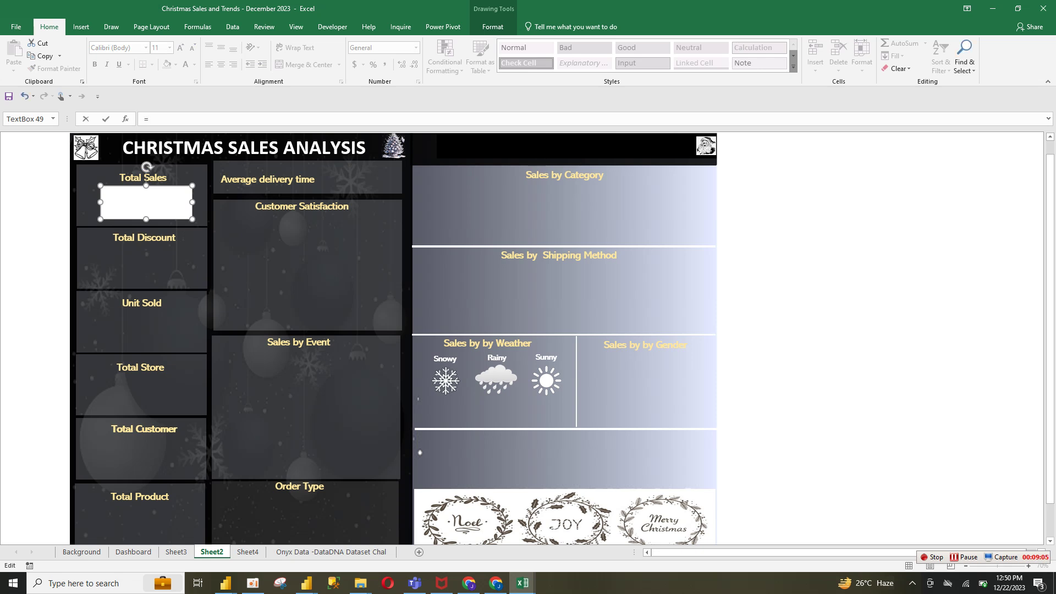
click(247, 551)
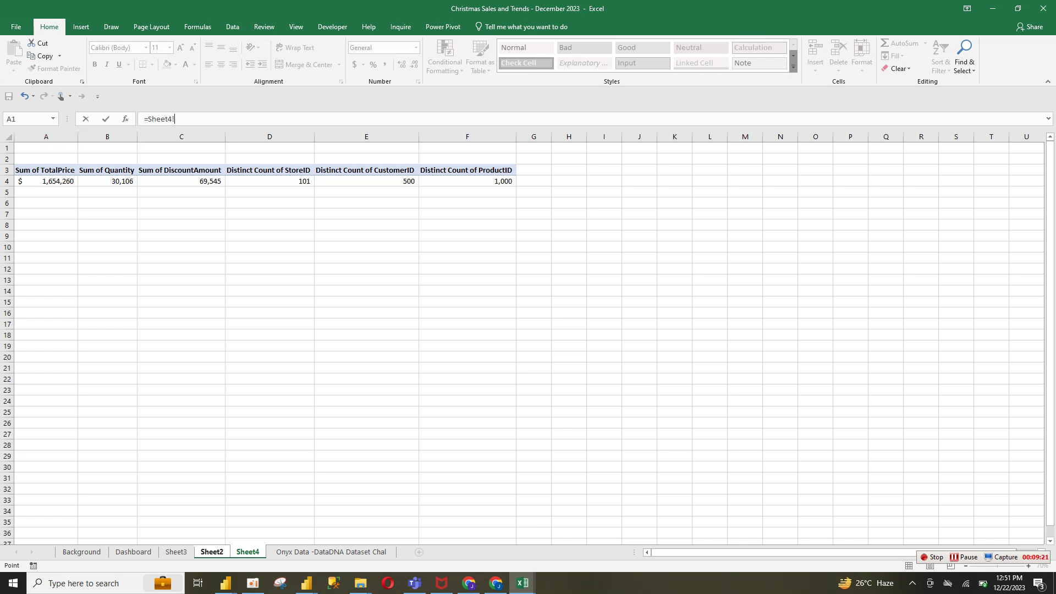
text(a)
click(47, 181)
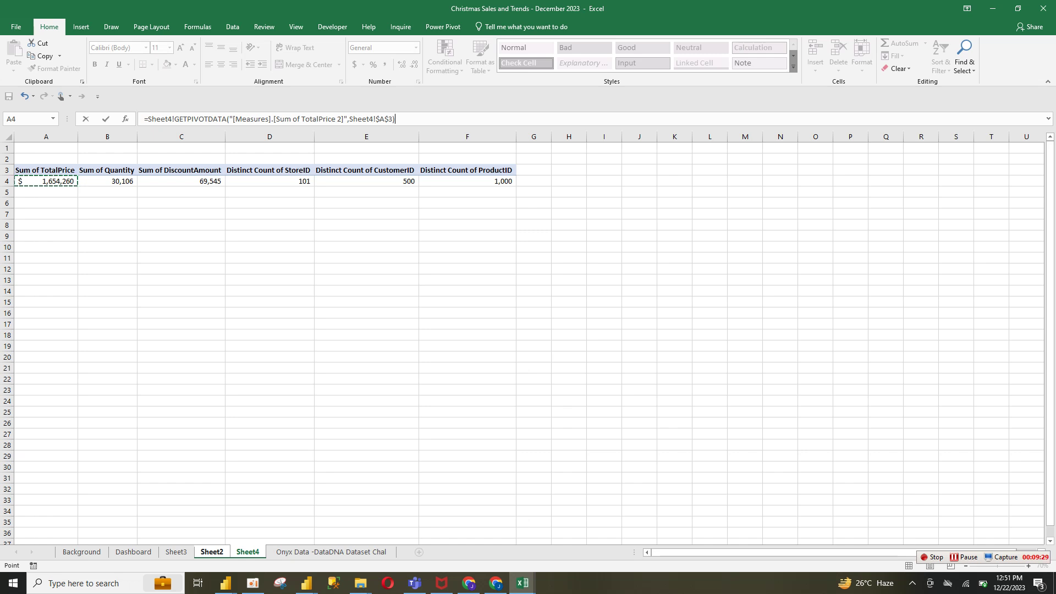
drag(349, 119, 148, 119)
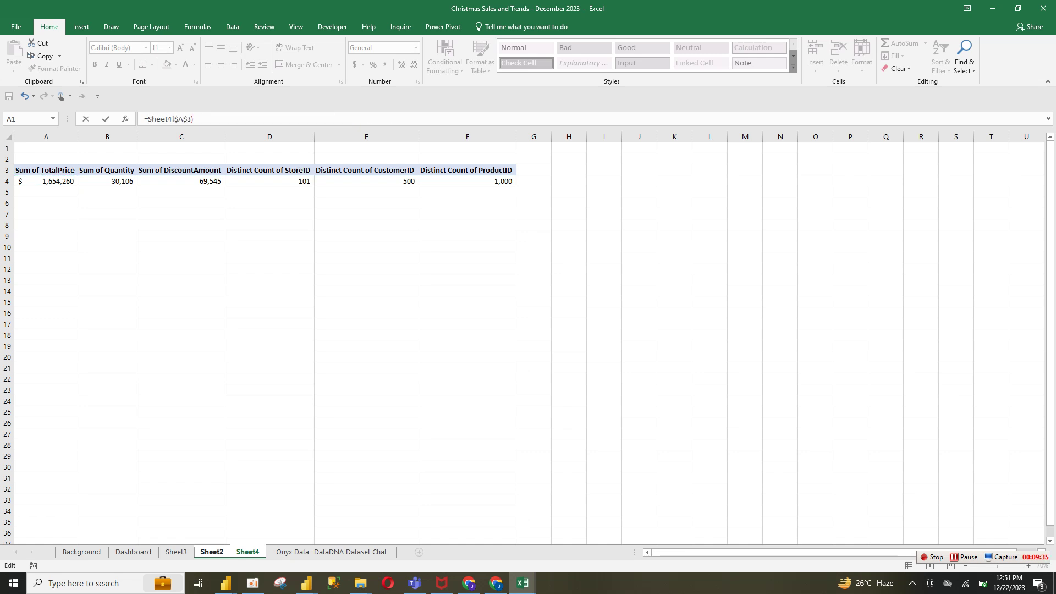
key(BackSpace)
key(Return)
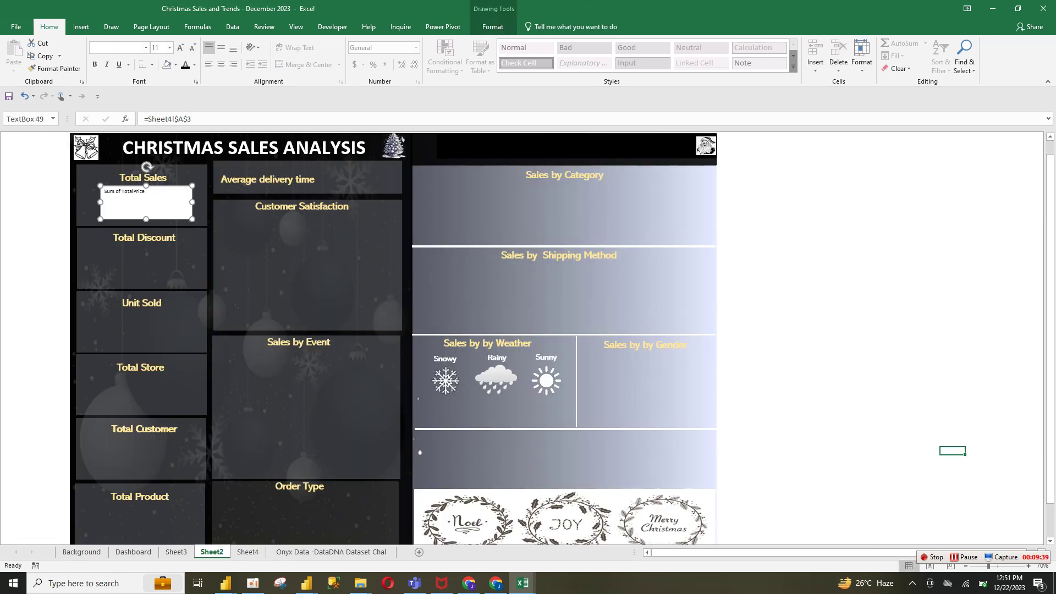
click(192, 119)
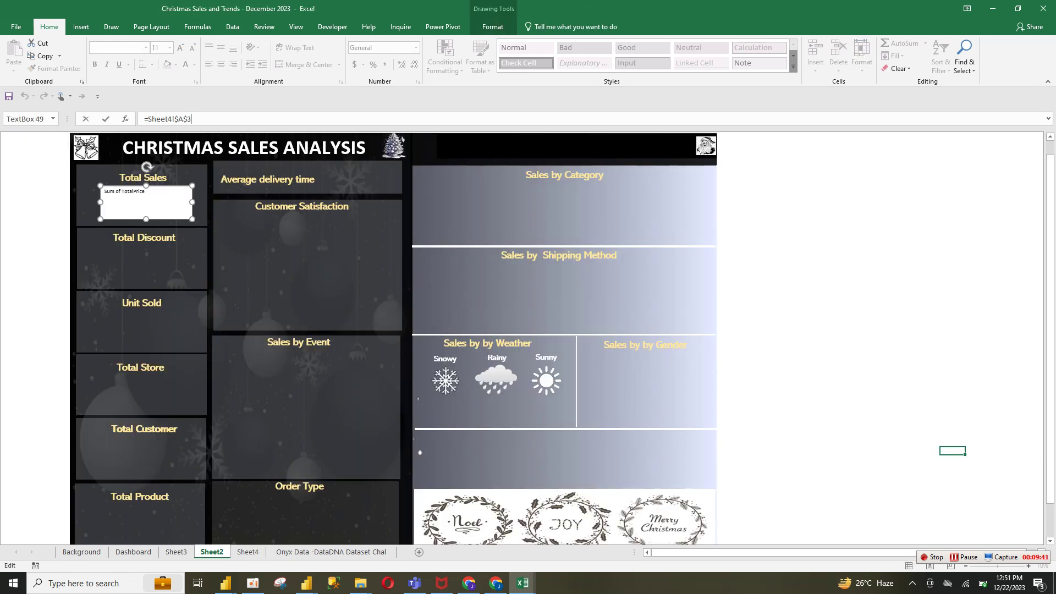
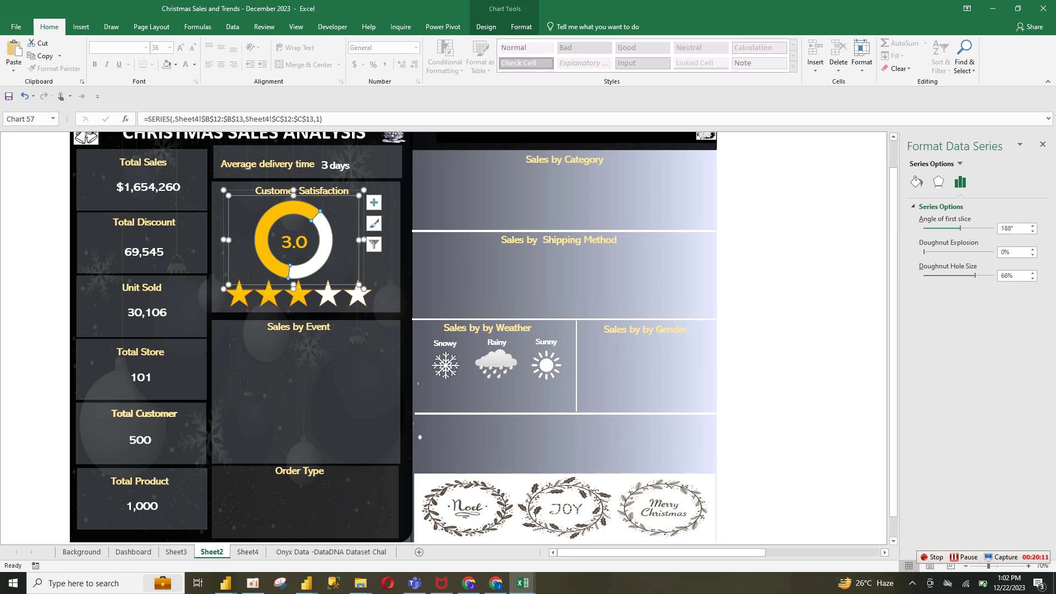
Step: Lower the first slice angle of the Customer Satisfaction doughnut and centre the star rating picture beneath it
click(1033, 231)
click(1032, 231)
click(1032, 231)
click(1033, 231)
click(1033, 231)
click(1032, 231)
click(760, 257)
drag(299, 295, 295, 294)
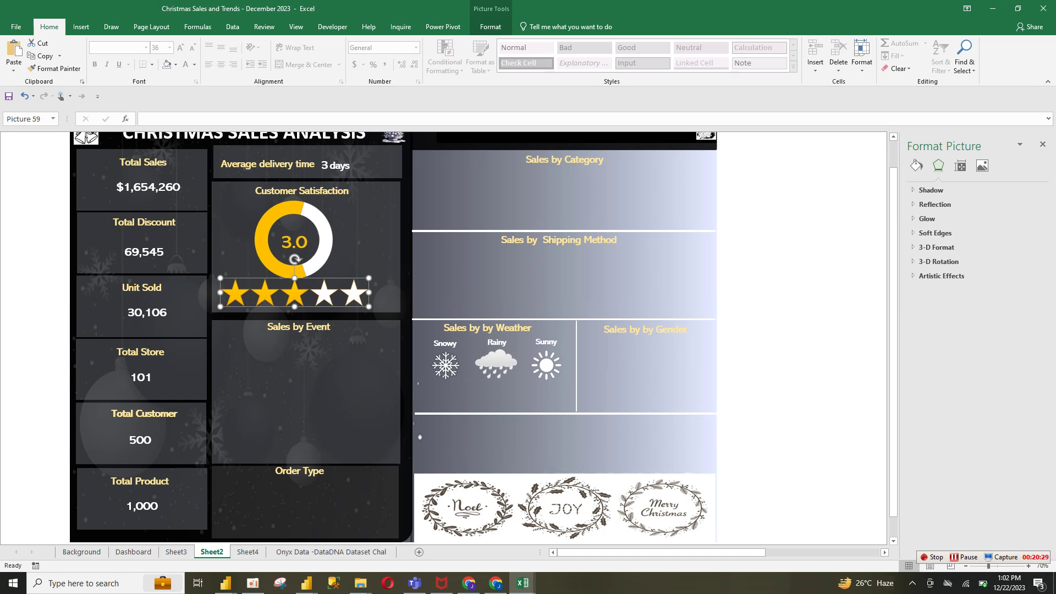
Step: Copy the Average of CustomerSatisfaction pivot table in A12:A13 on Sheet4 and paste it at A16
click(306, 391)
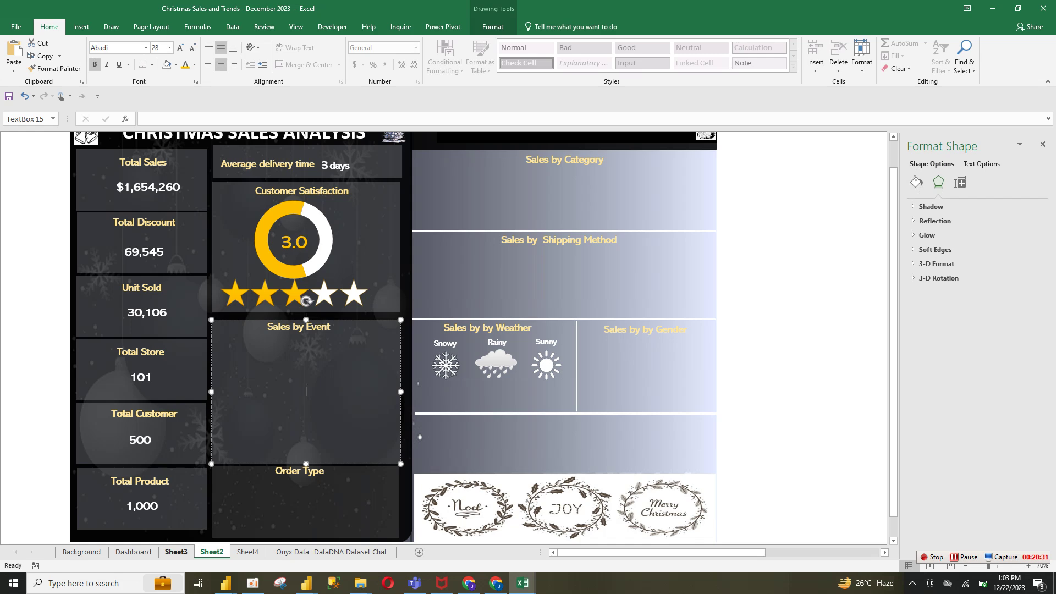
click(176, 552)
click(247, 552)
drag(69, 269, 69, 280)
key(ctrl+c)
click(72, 313)
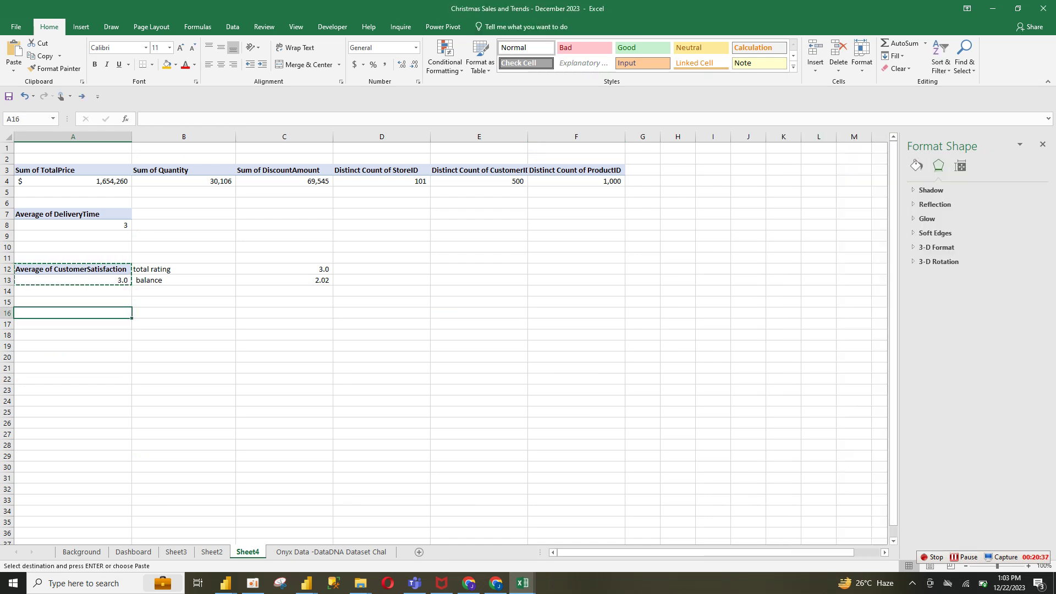
key(ctrl+v)
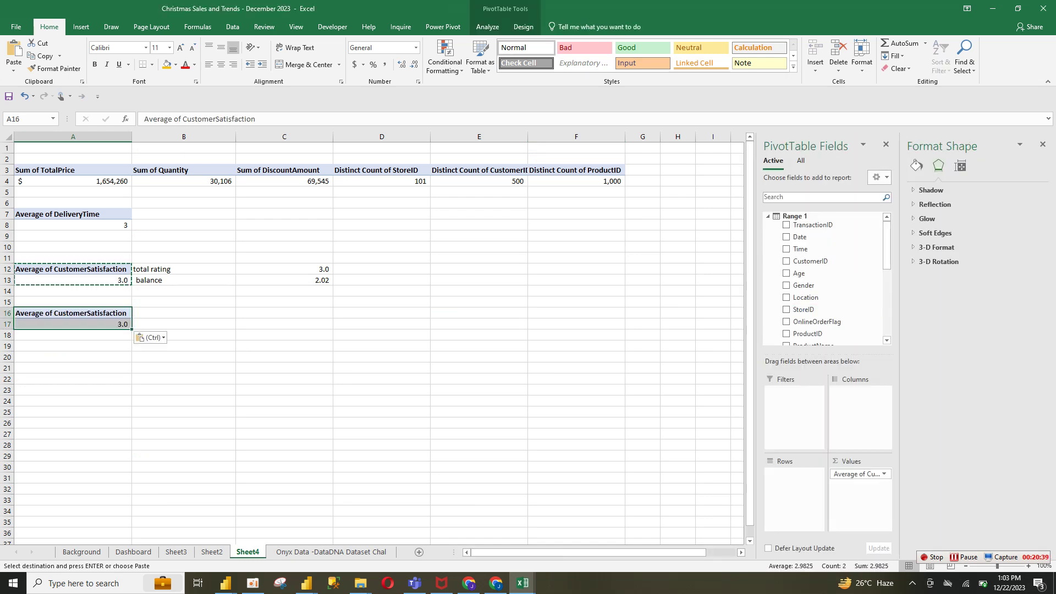
Step: Rebuild the pasted pivot table with Event as rows and the sum of TotalPrice as values, removing CustomerSatisfaction
drag(857, 474, 831, 286)
scroll(831, 237, down, 6)
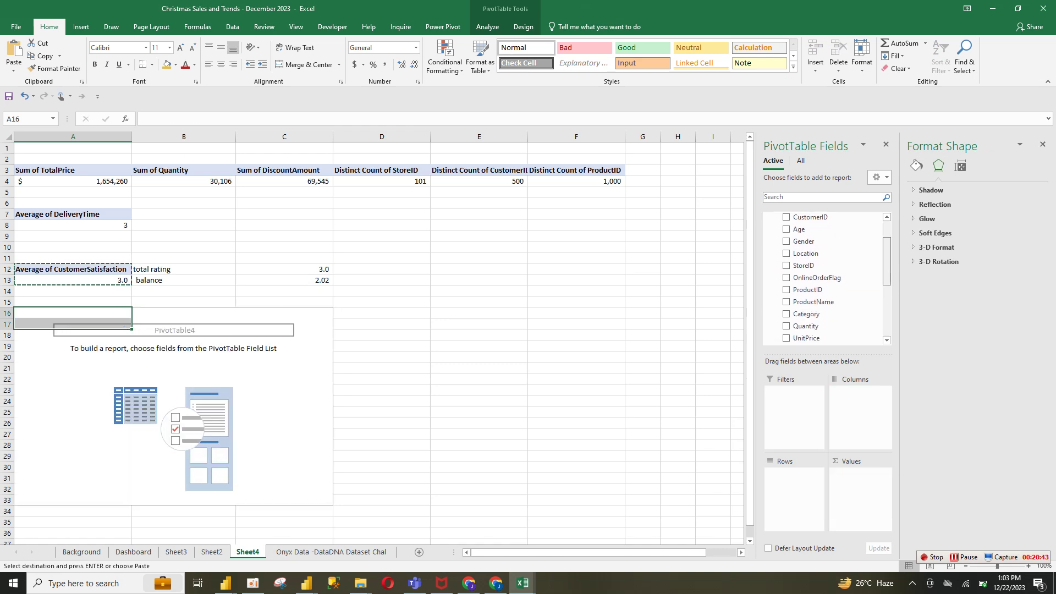
drag(802, 308, 794, 478)
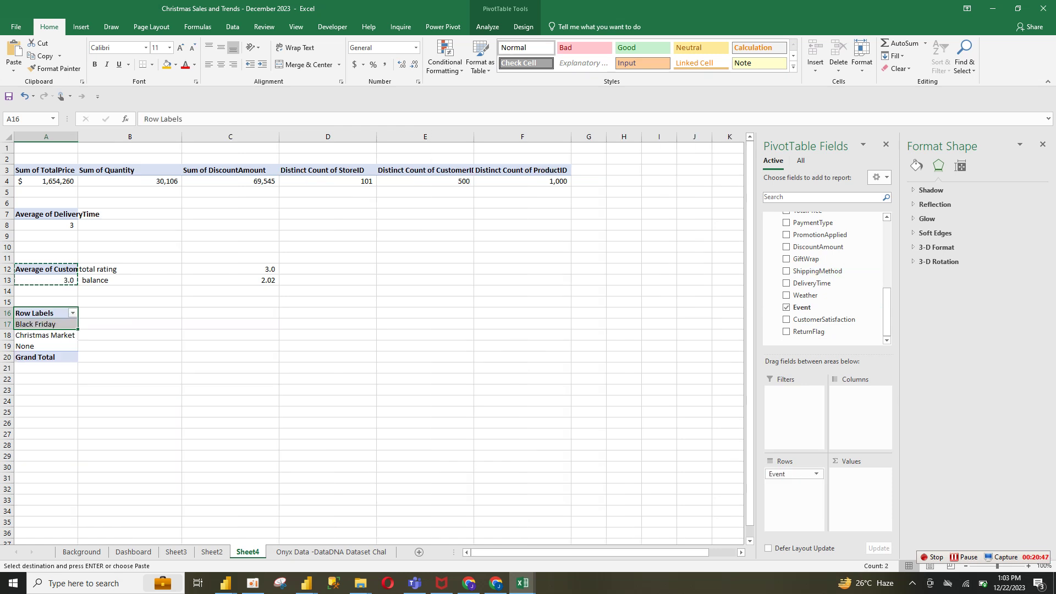
scroll(825, 270, up, 3)
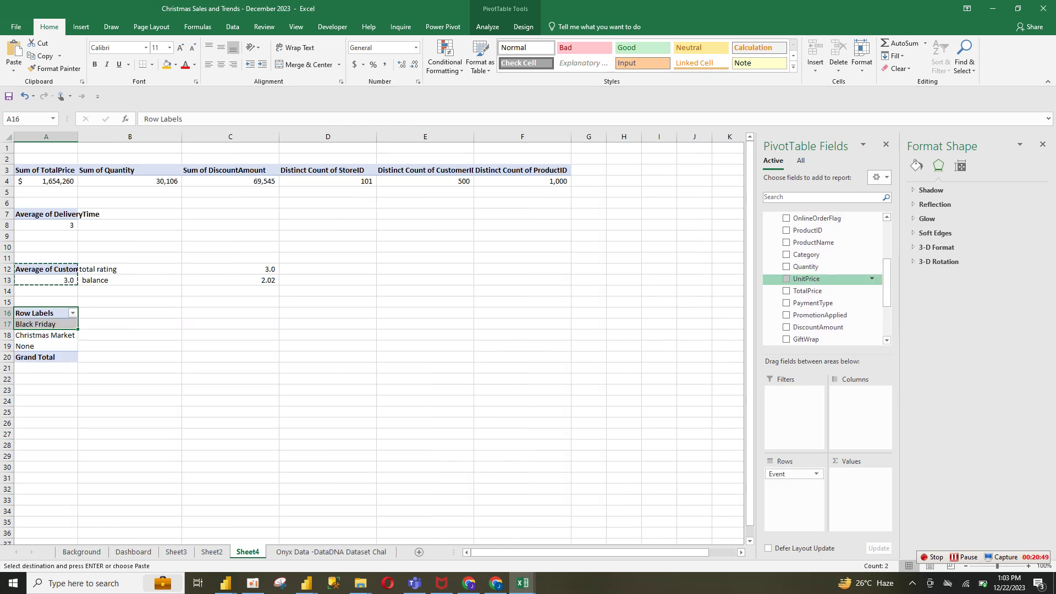
drag(814, 291, 859, 484)
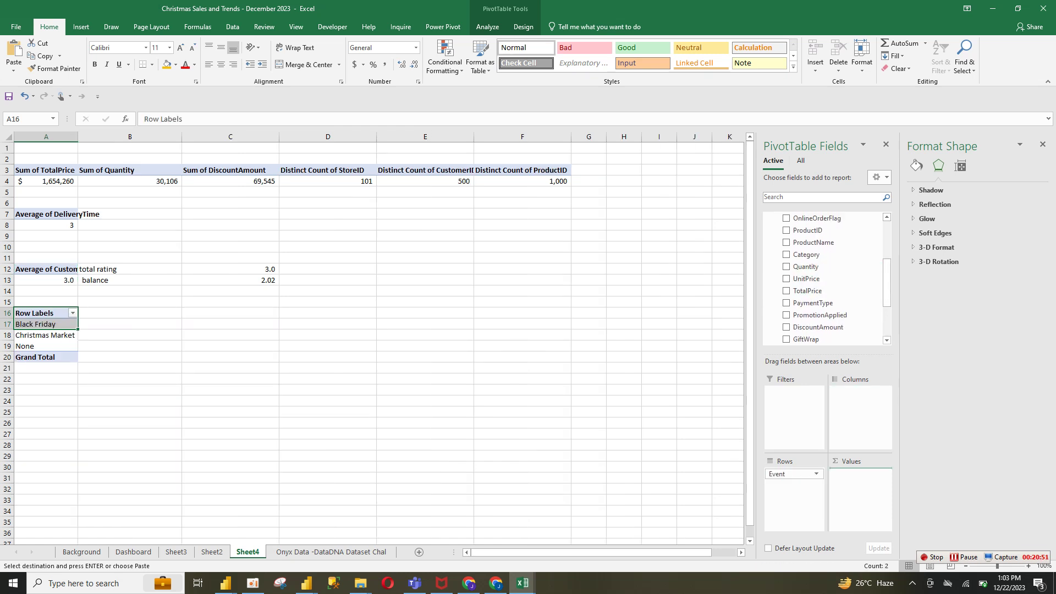
click(385, 434)
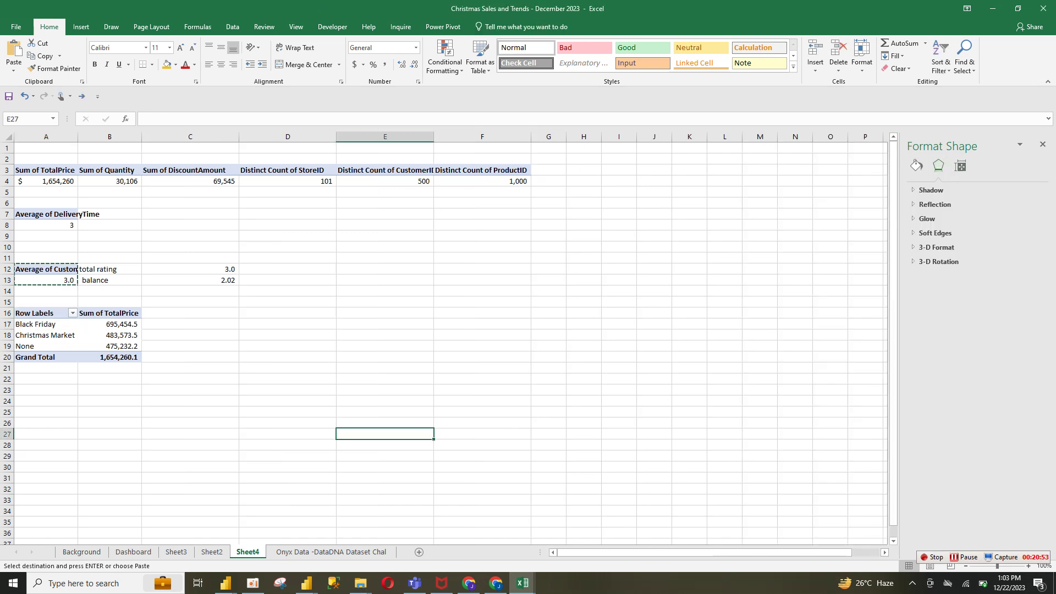
Step: Insert a doughnut chart from the event sales pivot data in A17:B19
drag(47, 324, 105, 346)
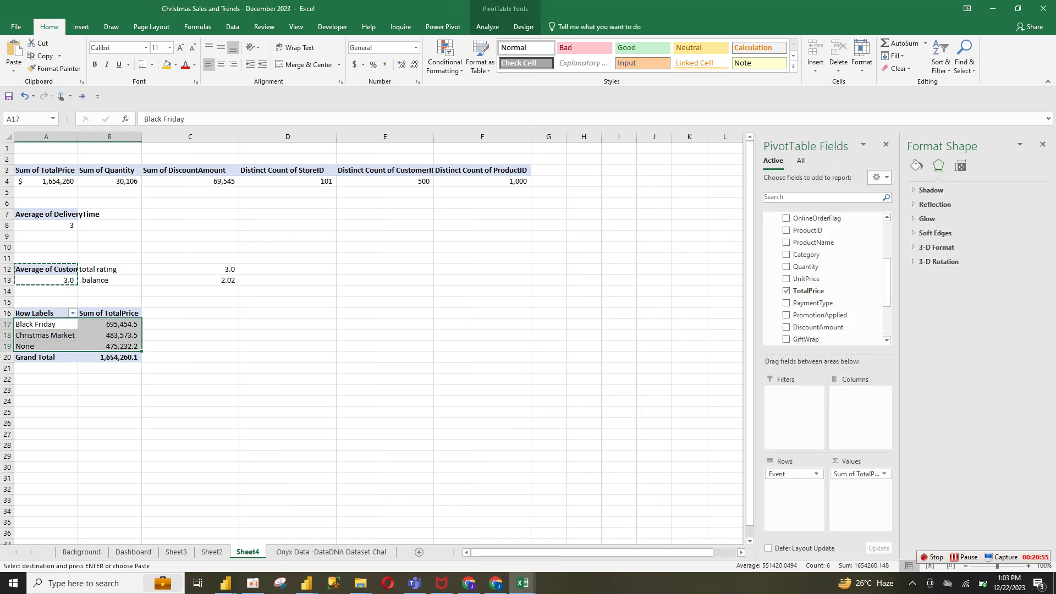
click(81, 26)
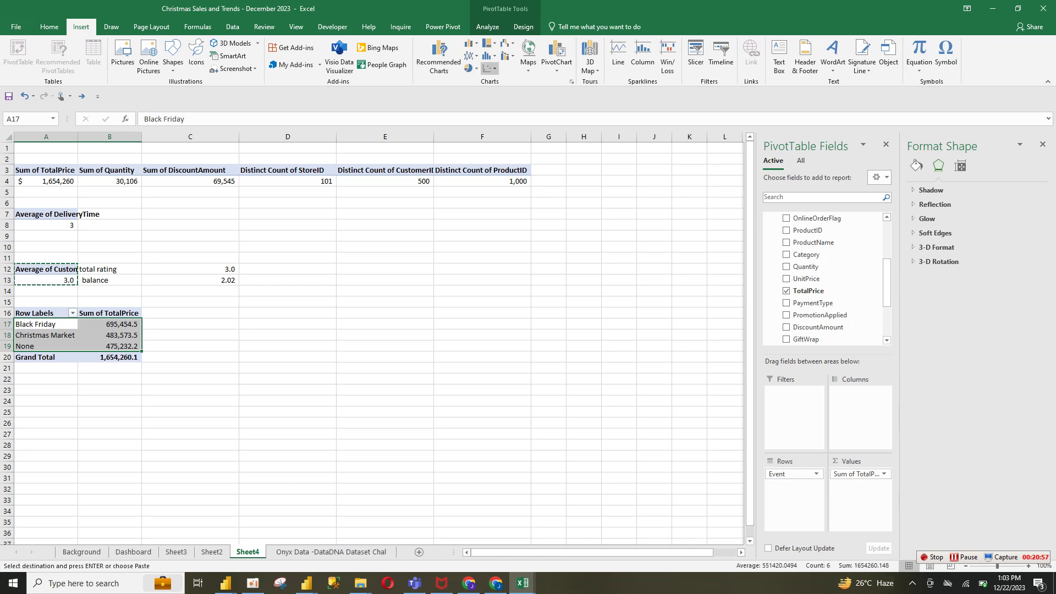
click(470, 68)
click(479, 189)
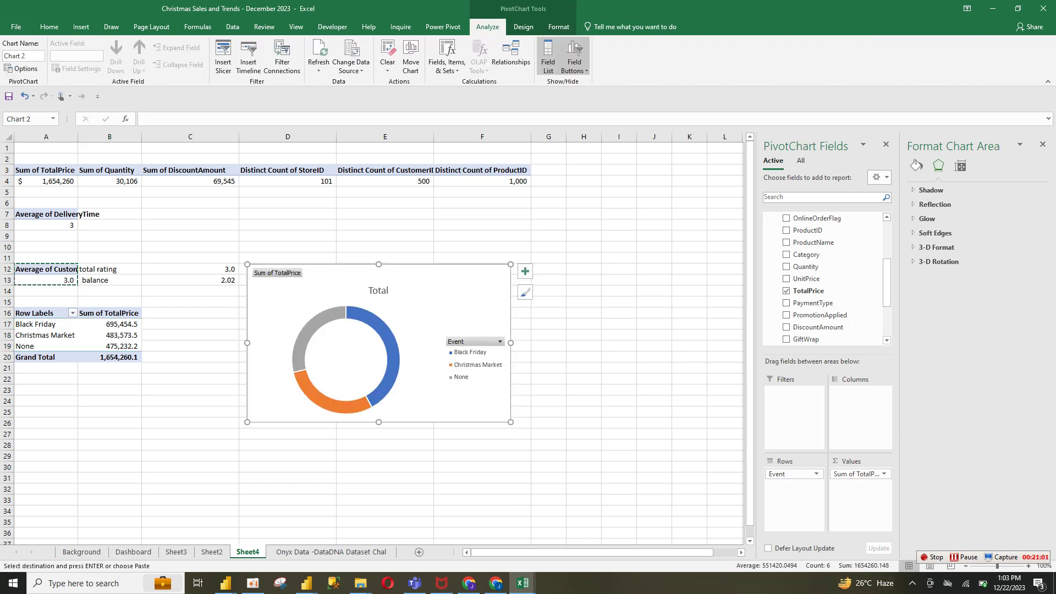
Step: Hide all field buttons on the event sales doughnut chart and remove its chart title
right_click(283, 273)
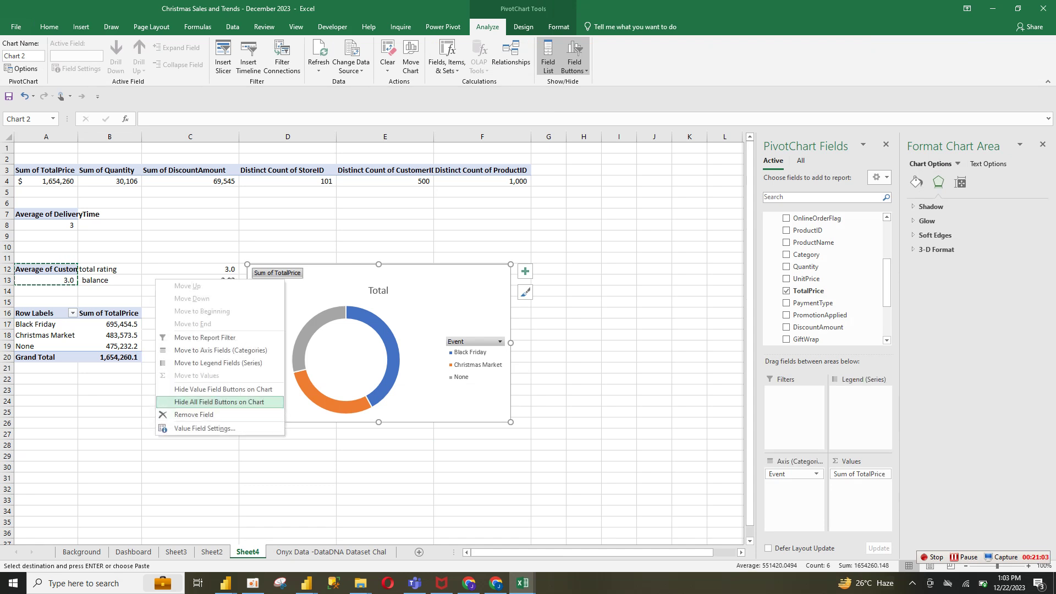
click(219, 402)
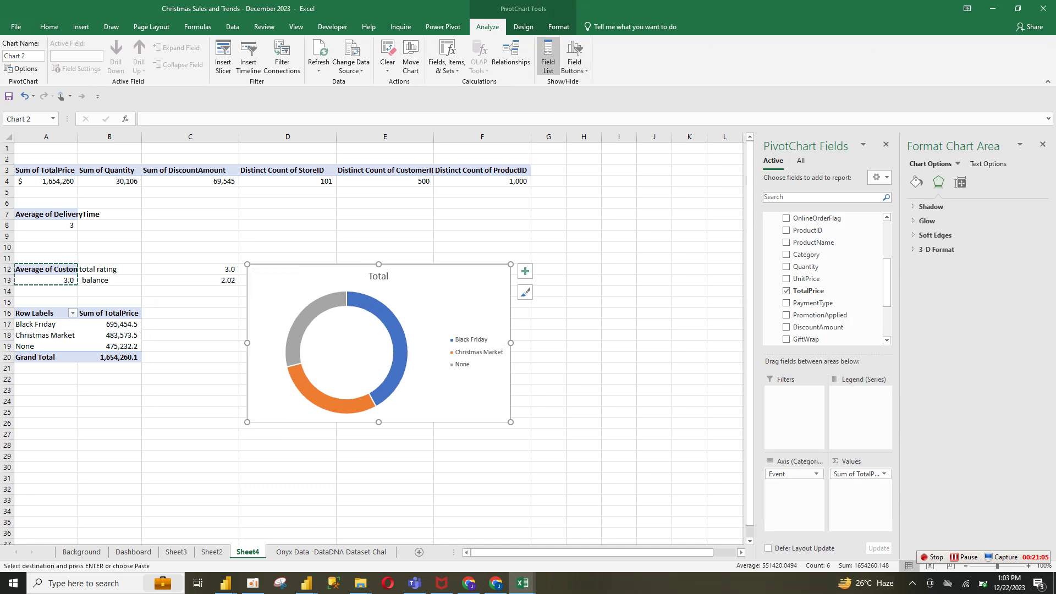
click(525, 271)
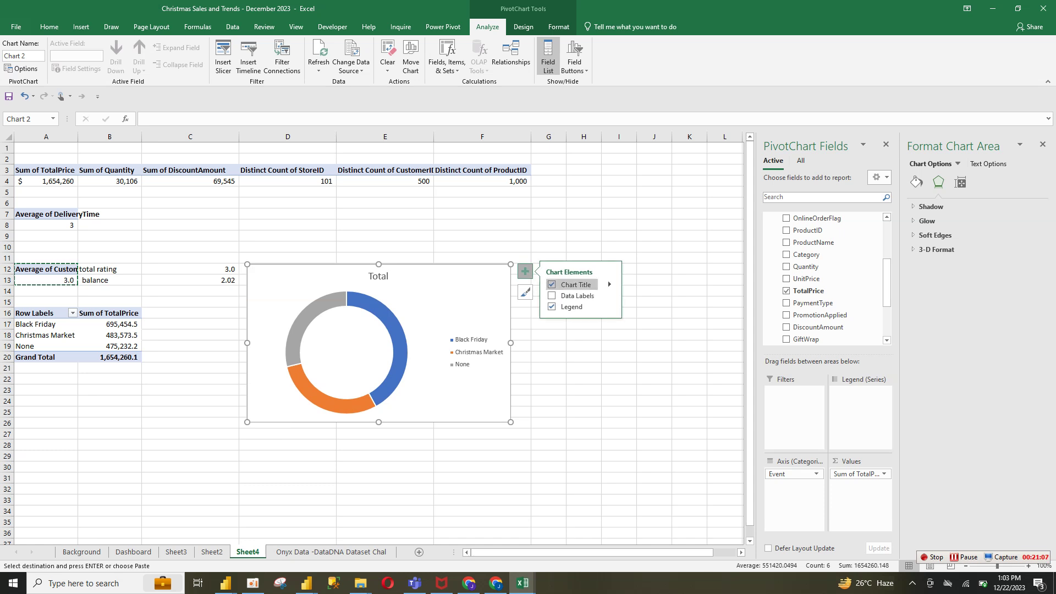
click(552, 285)
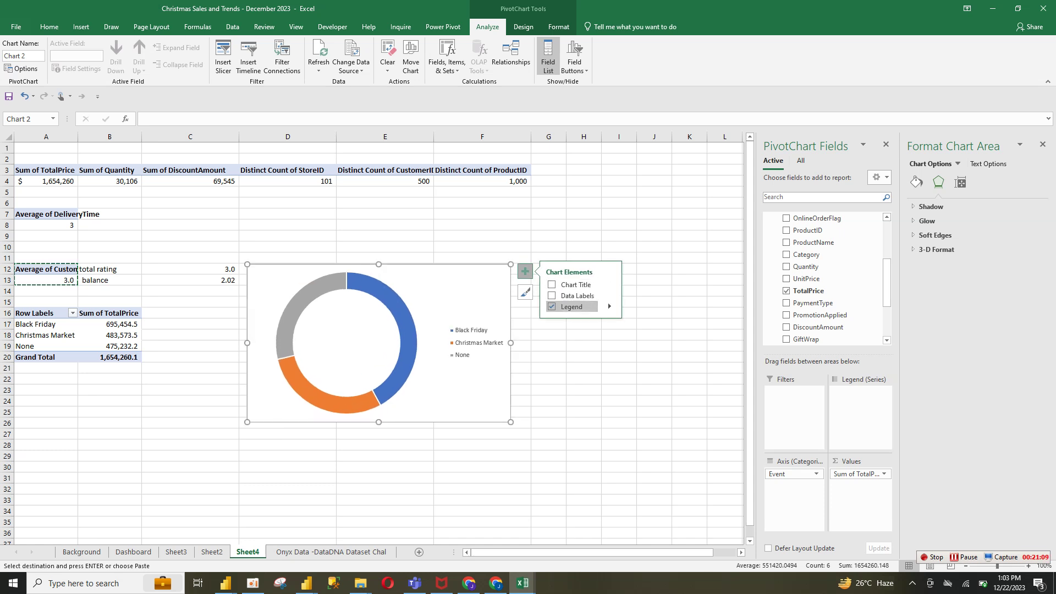
Step: Place the event sales doughnut chart's legend at the bottom of the chart and slightly enlarge the legend box
mouse_move(610, 306)
click(655, 364)
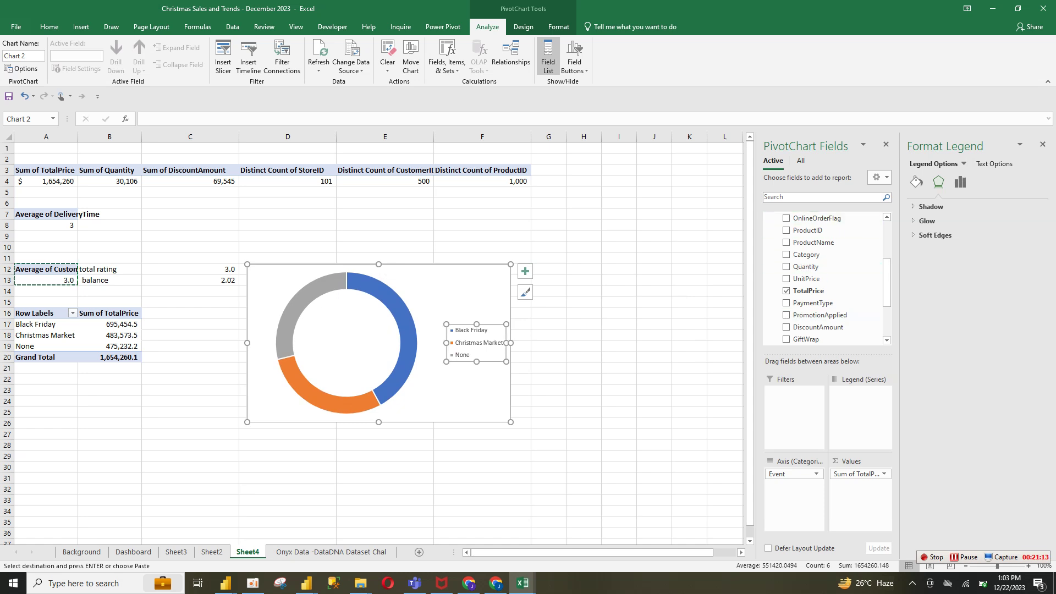
click(525, 270)
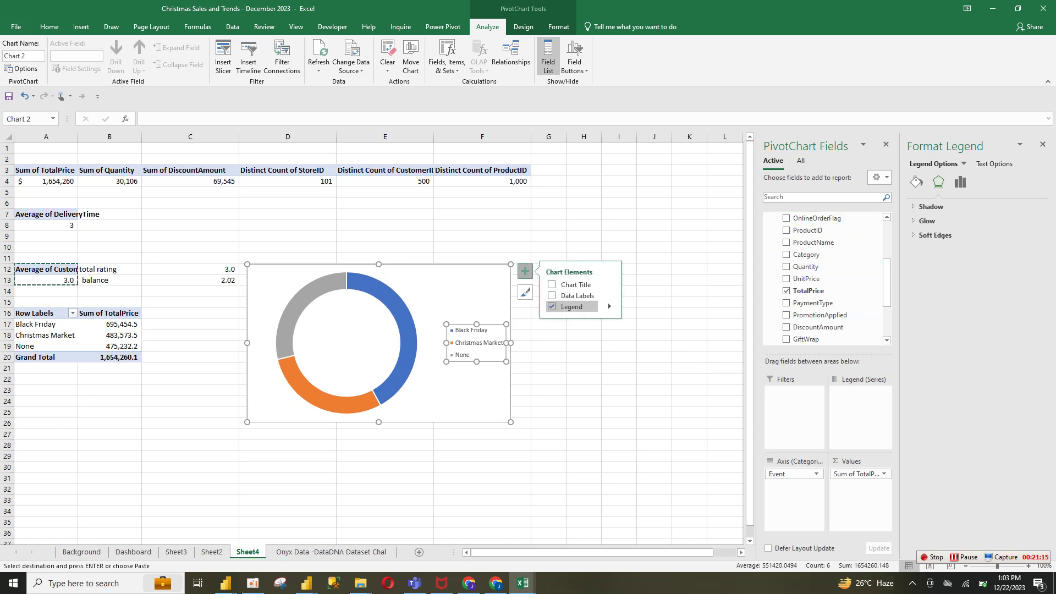
click(609, 307)
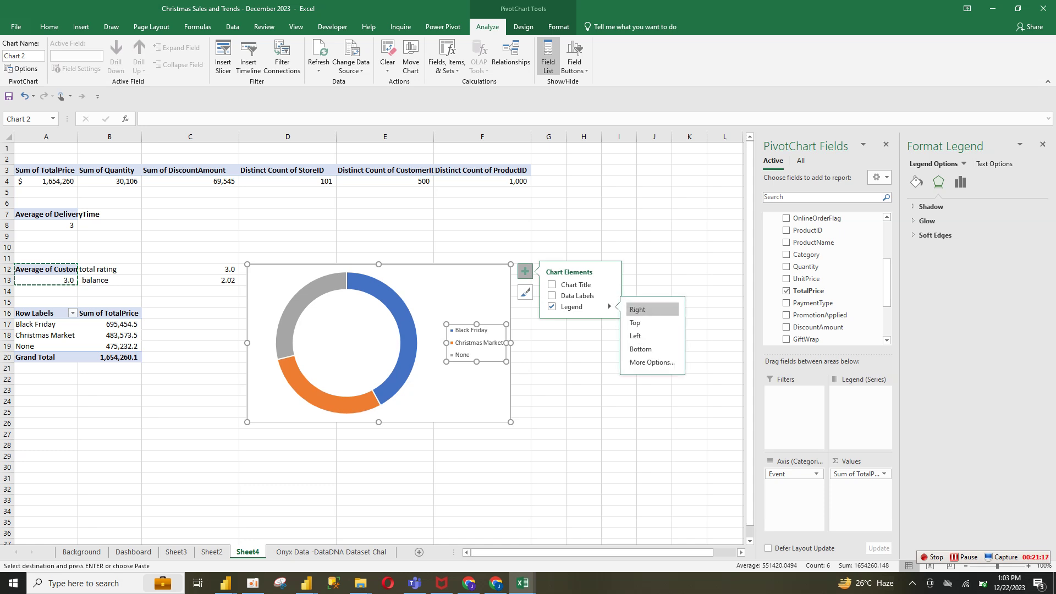
click(652, 348)
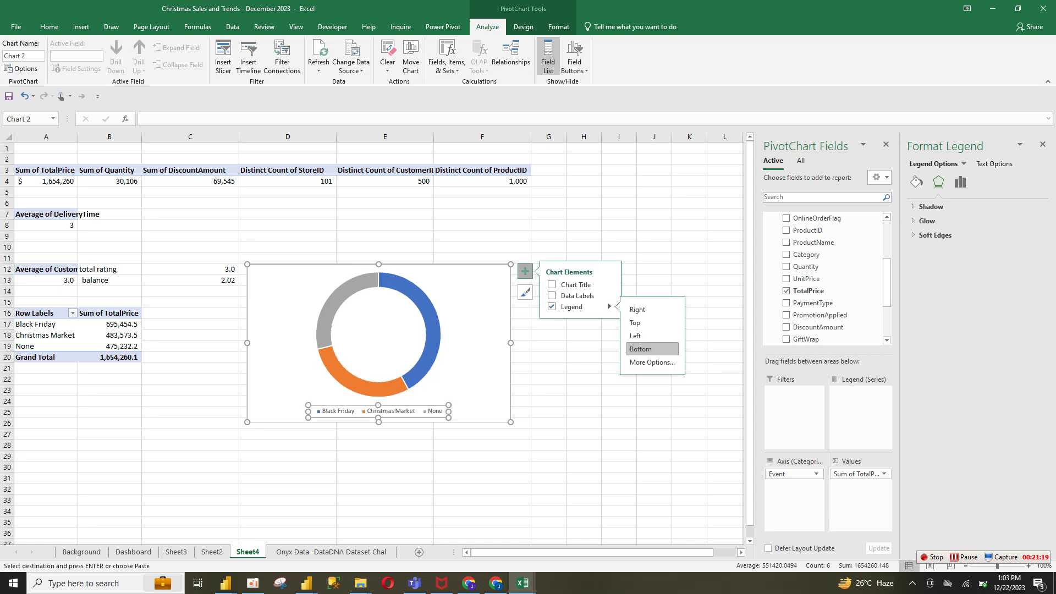
click(652, 349)
mouse_move(379, 412)
mouse_down()
mouse_move(368, 405)
mouse_move(367, 416)
mouse_up()
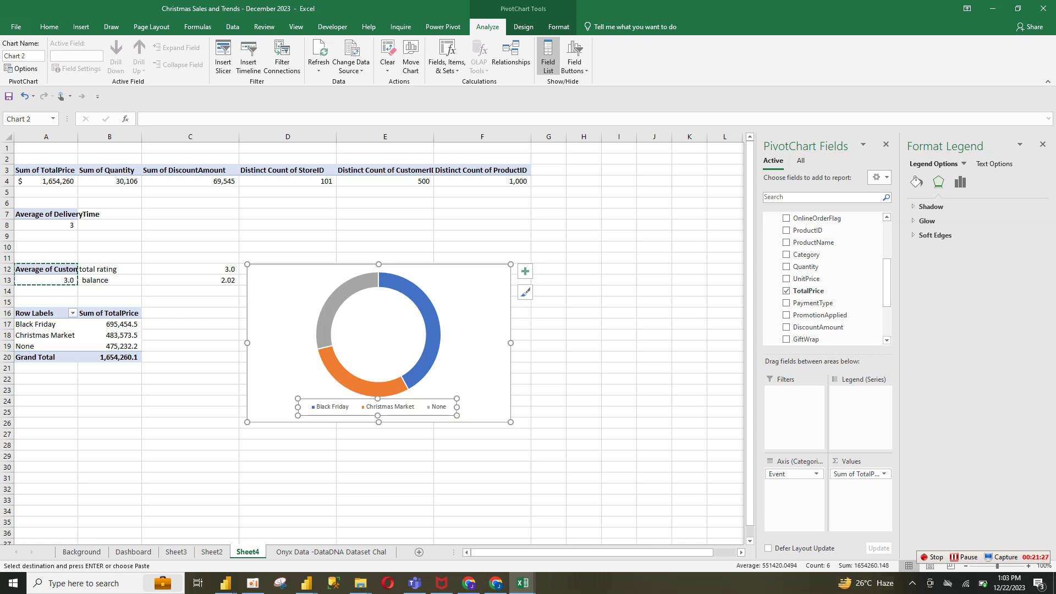
key(Escape)
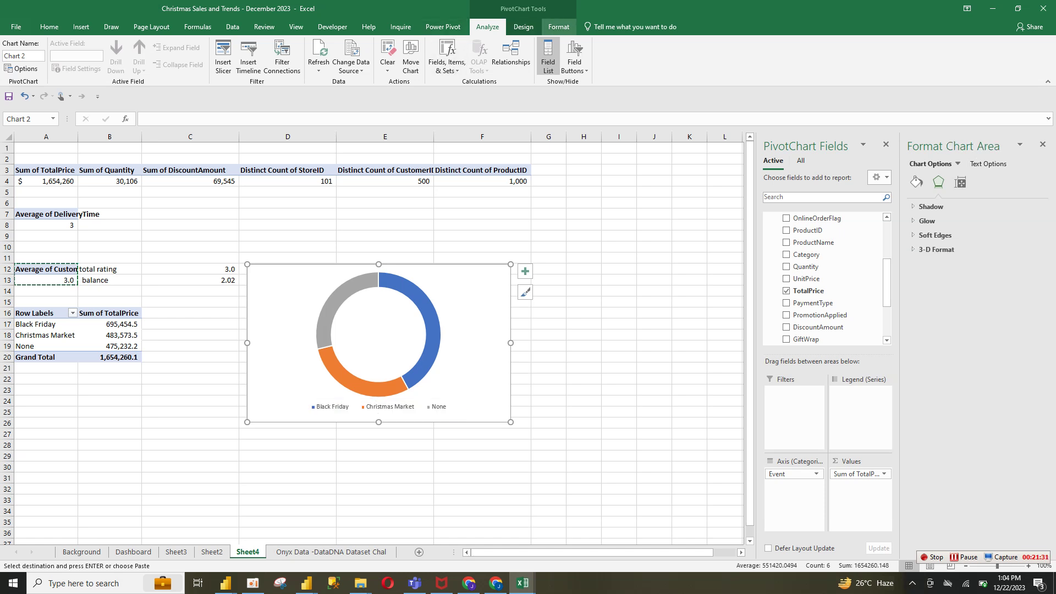
Step: Remove the outline and the fill from the event sales doughnut chart's chart area
click(559, 27)
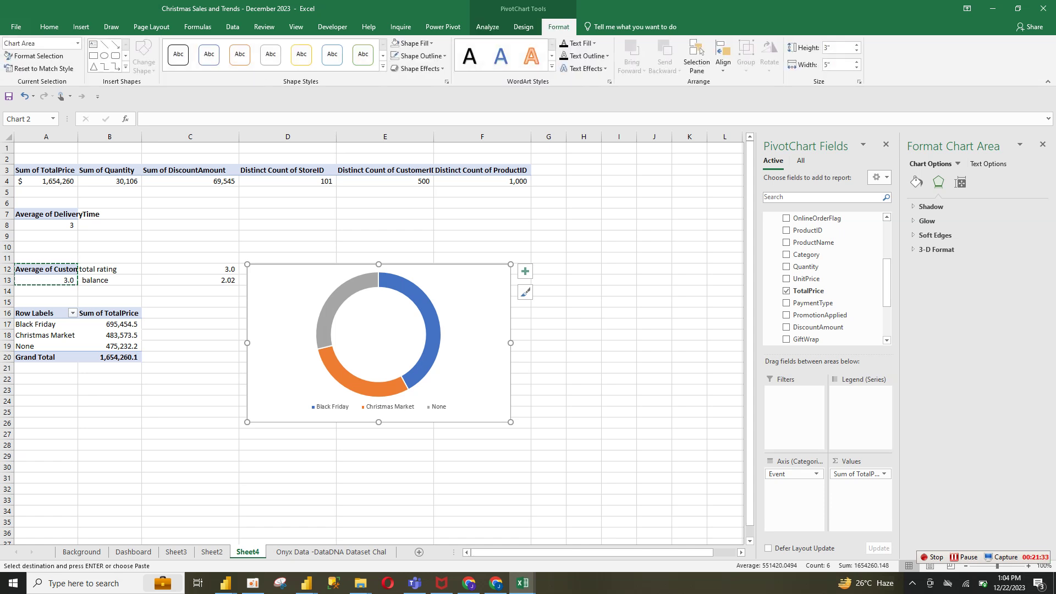
click(421, 55)
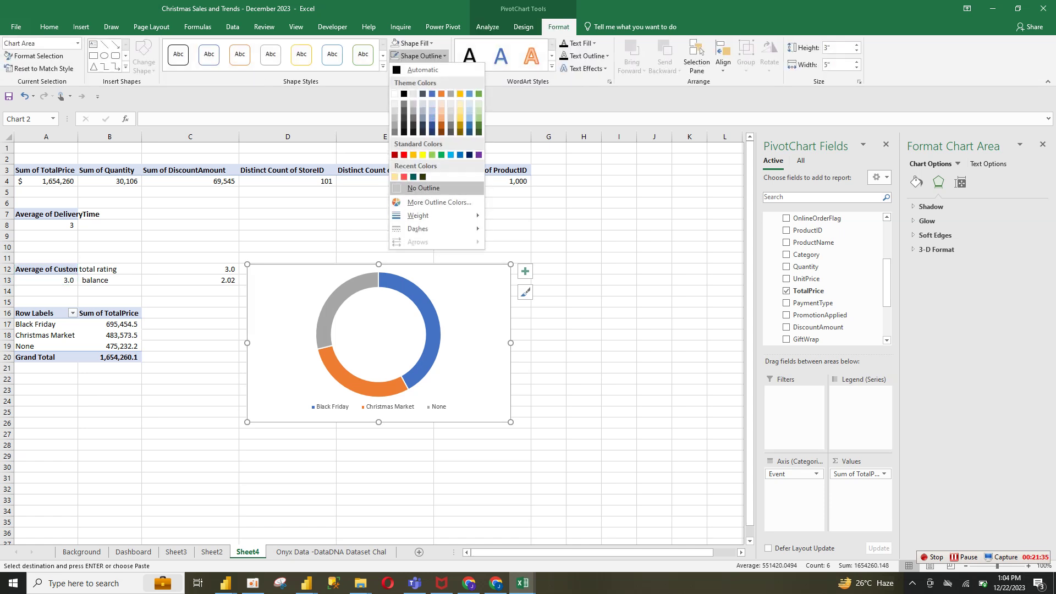
click(424, 187)
click(413, 43)
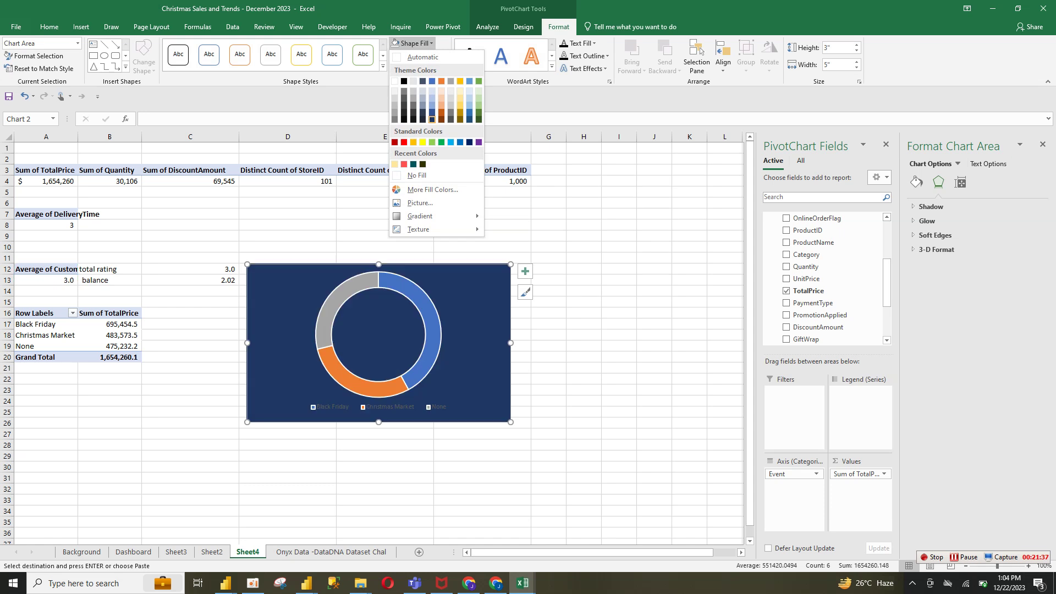
click(418, 175)
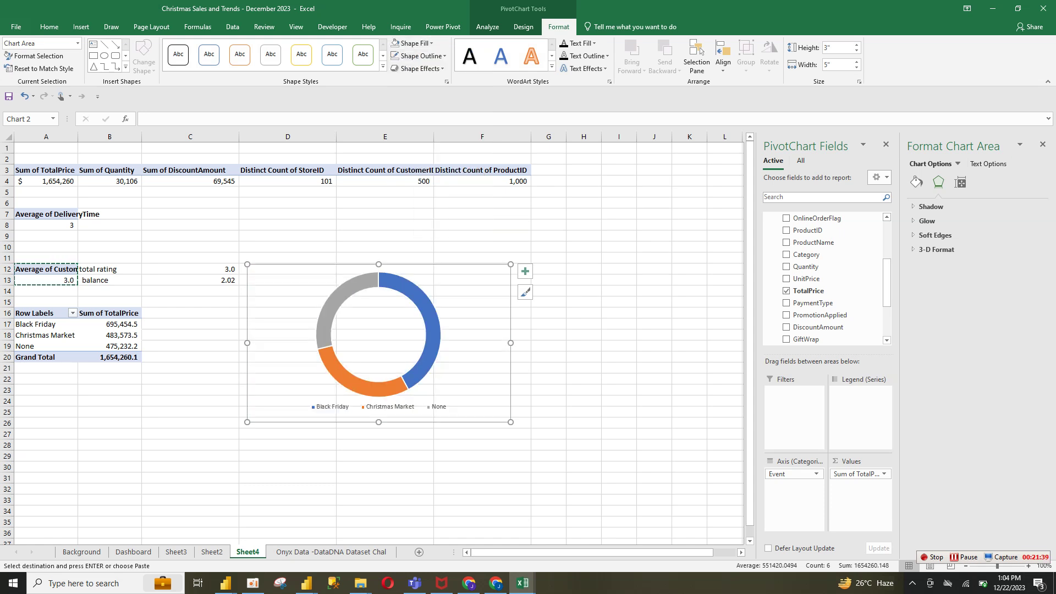
Step: Cut the event sales doughnut chart from Sheet4, paste it on Sheet2 and position it beneath the Sales by Event heading
key(ctrl+x)
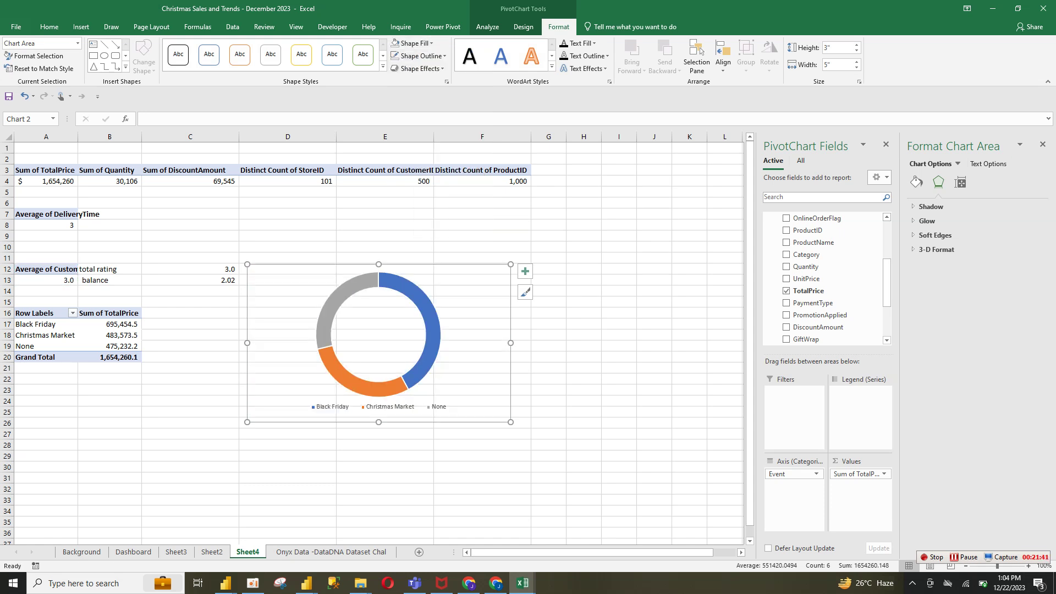
key(ctrl+x)
key(ctrl+Page_Up)
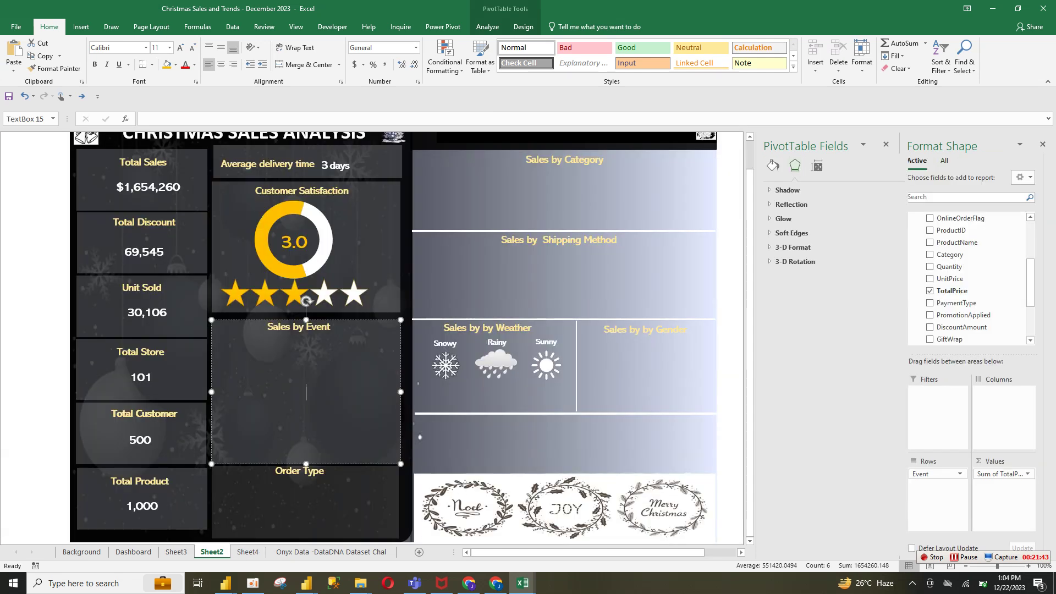
right_click(282, 379)
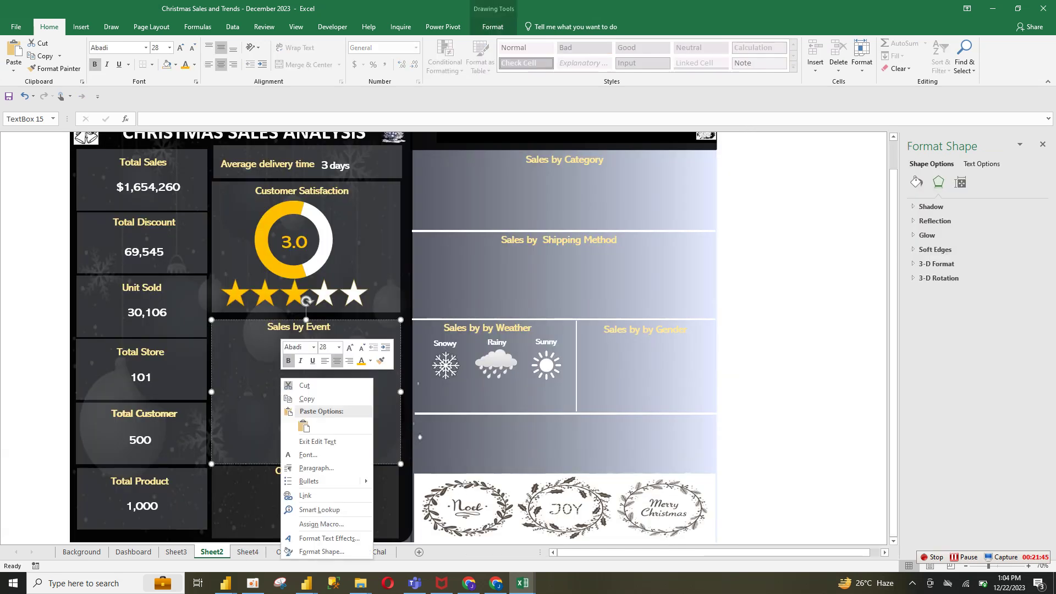
click(303, 426)
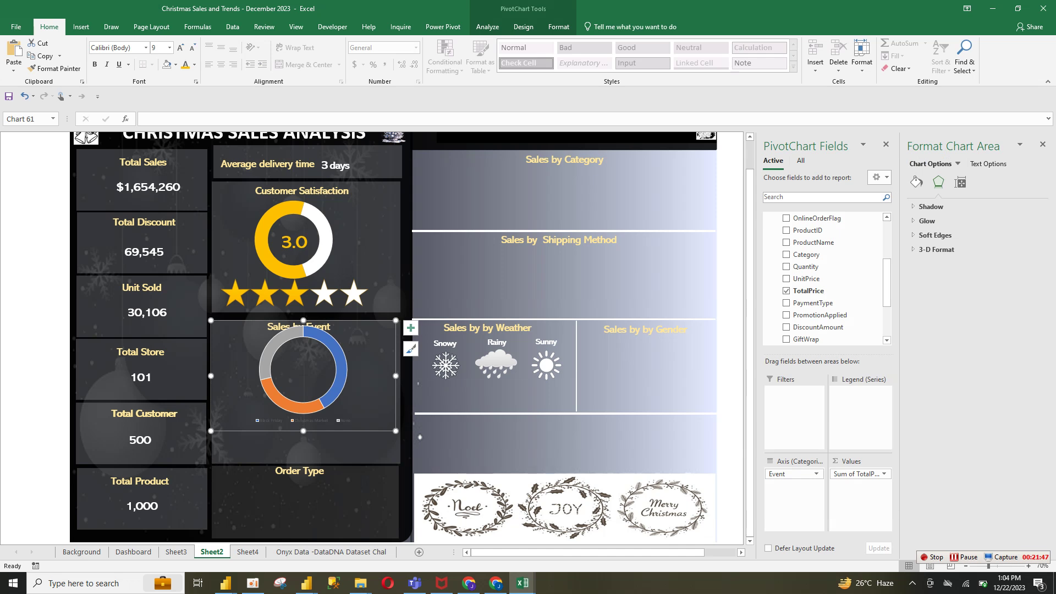
drag(303, 426, 302, 448)
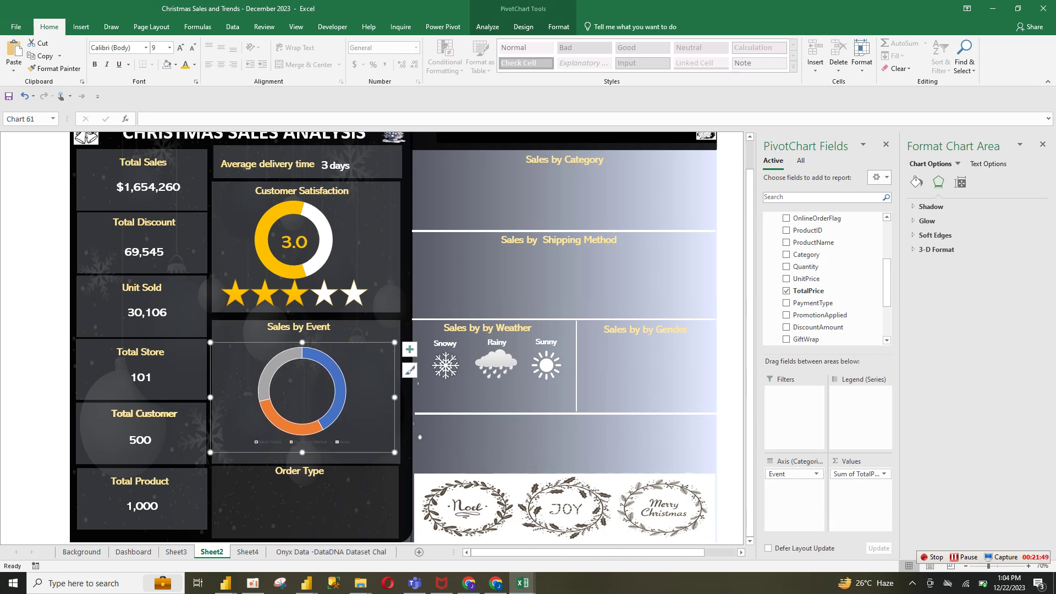
click(344, 400)
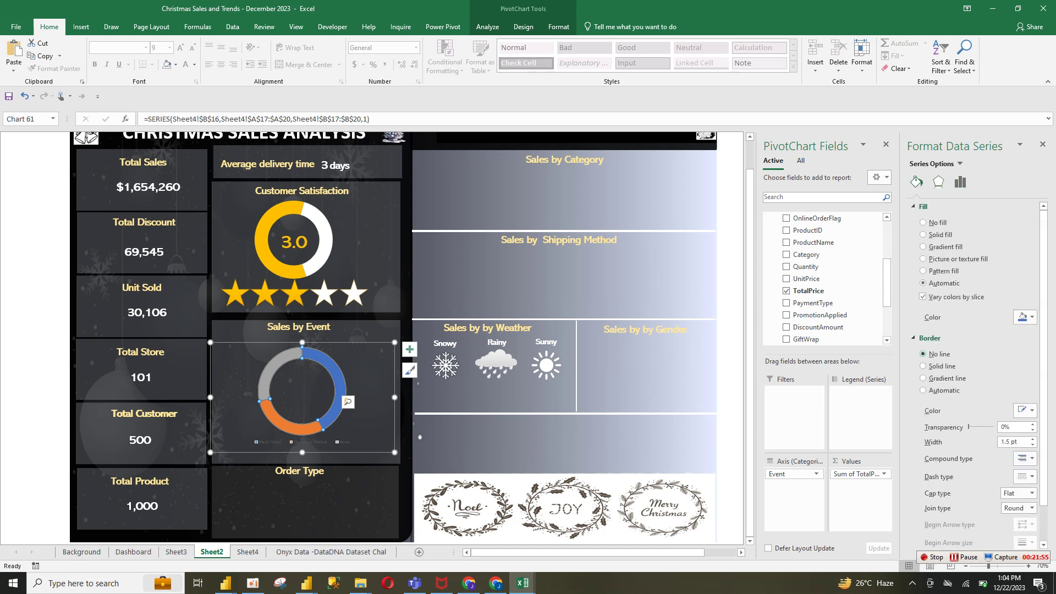
click(406, 397)
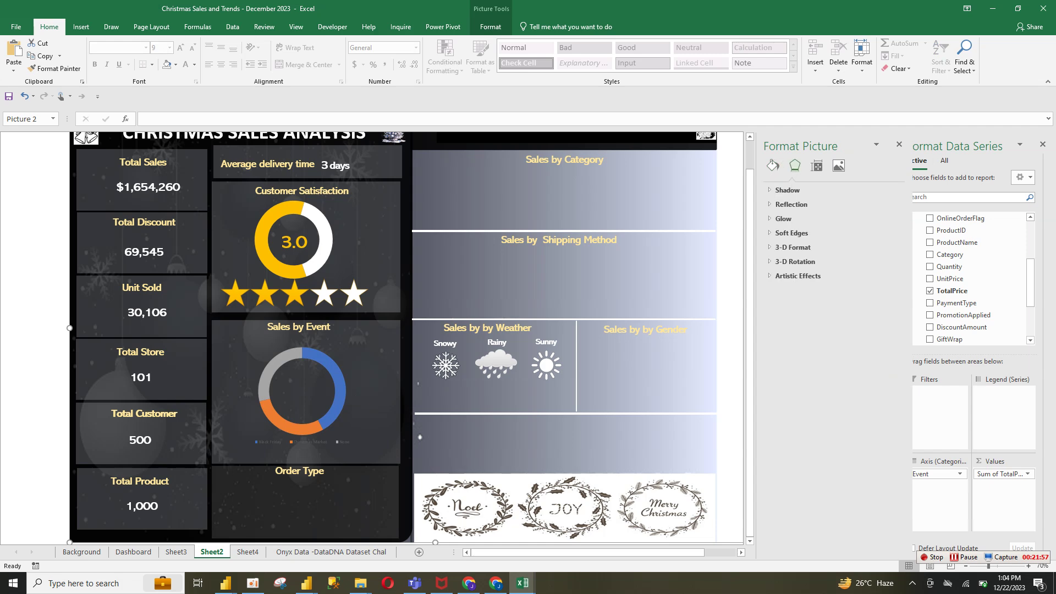
click(340, 393)
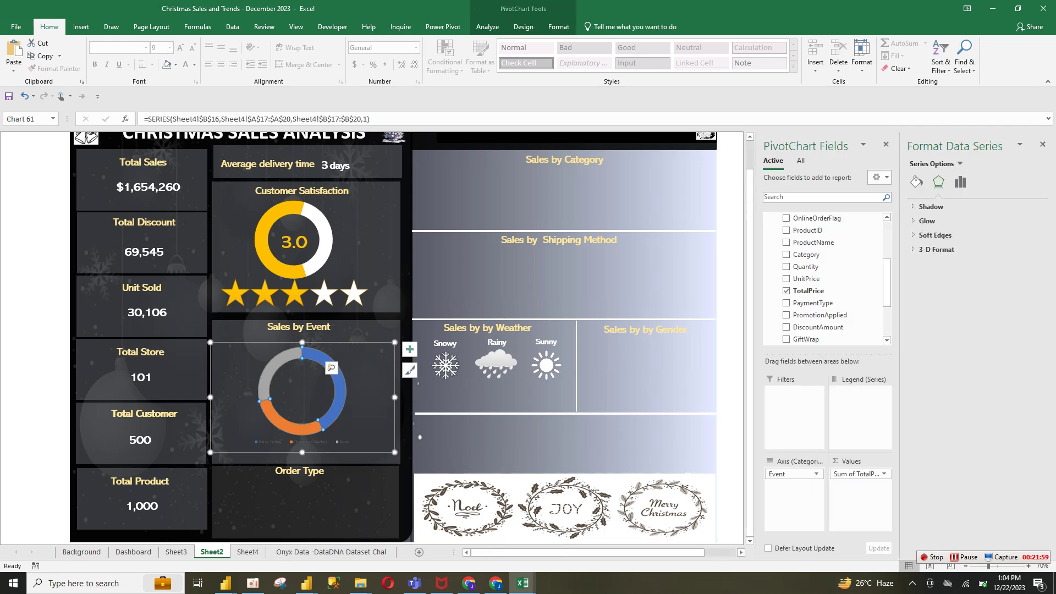
Step: Format the Sales by Event chart's legend text as white, bold and in the Abadi font
click(351, 447)
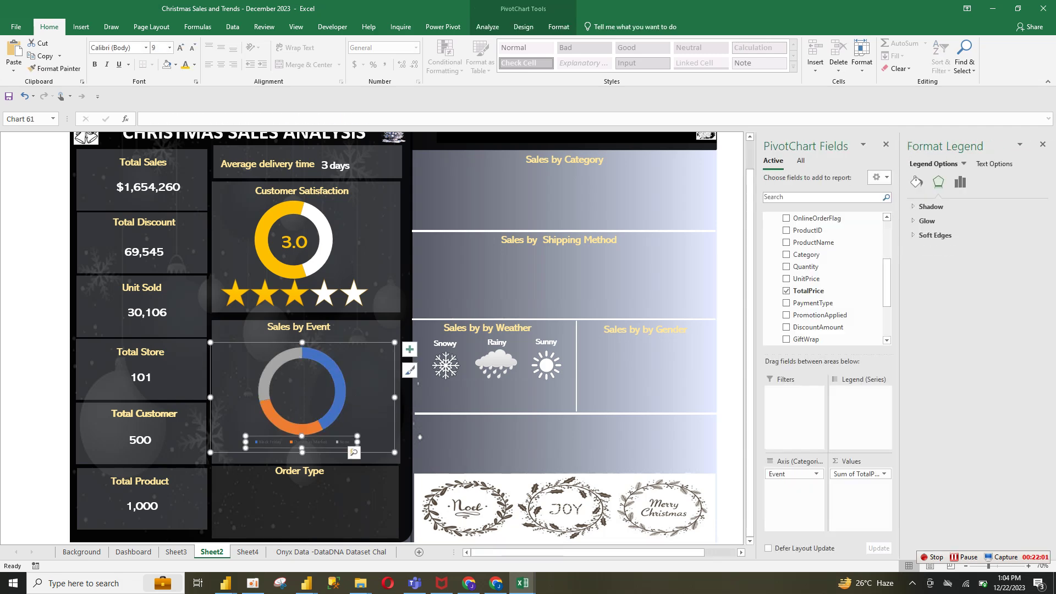
click(194, 65)
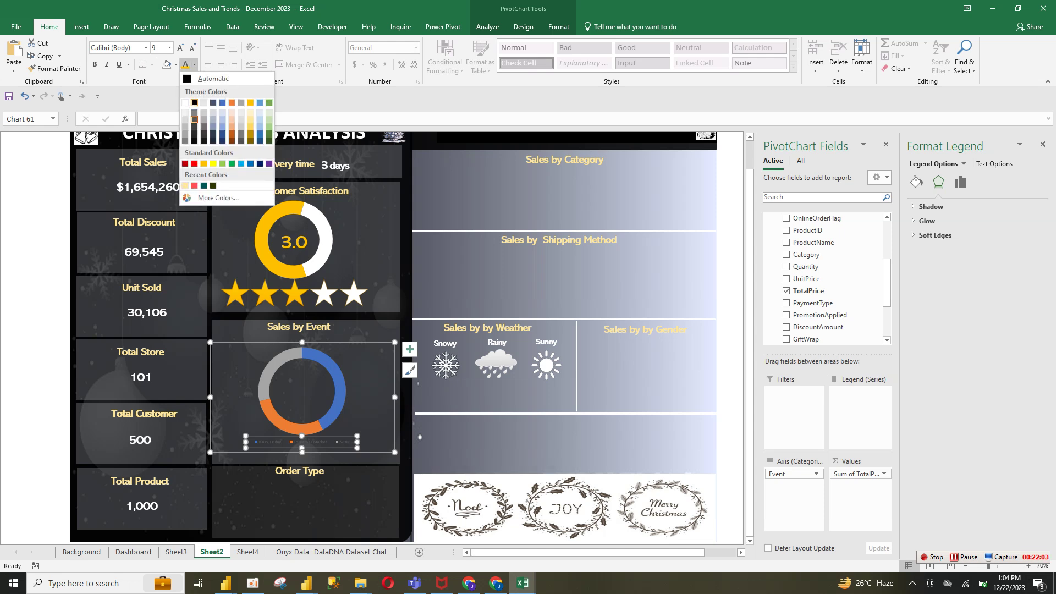
click(186, 103)
click(94, 65)
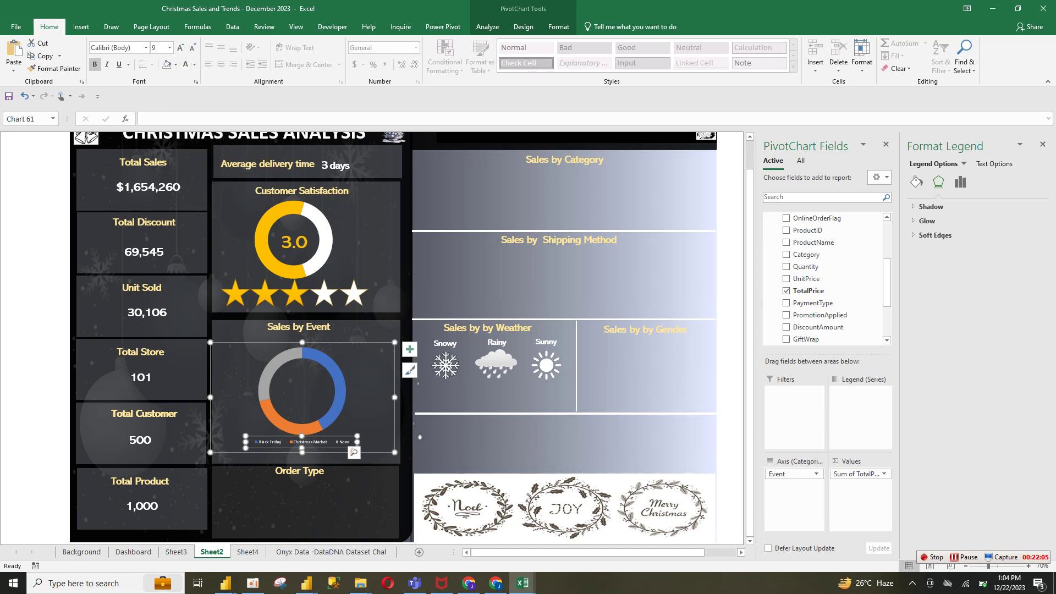
click(113, 48)
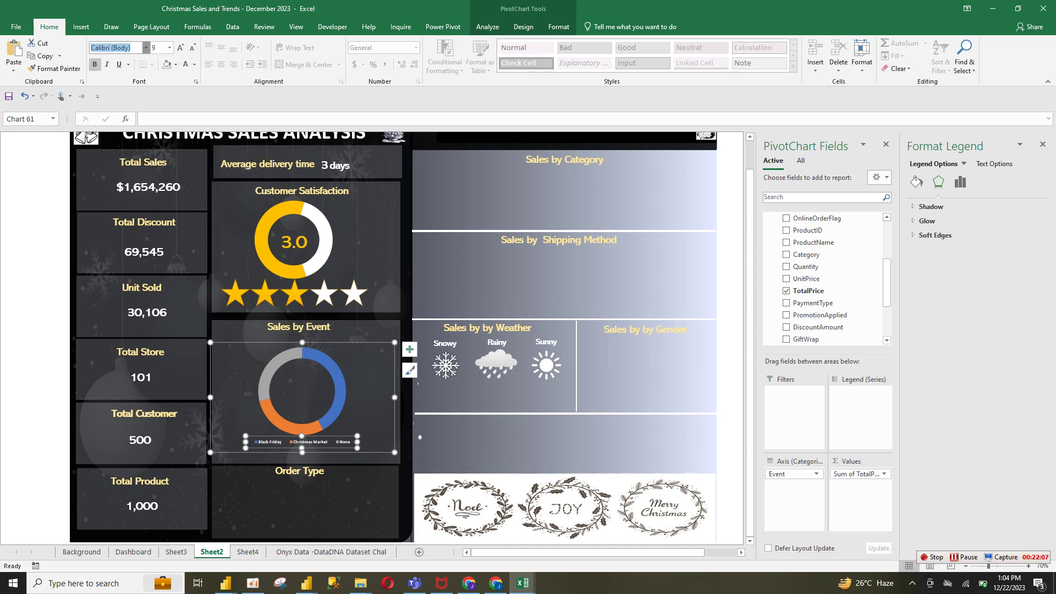
click(135, 114)
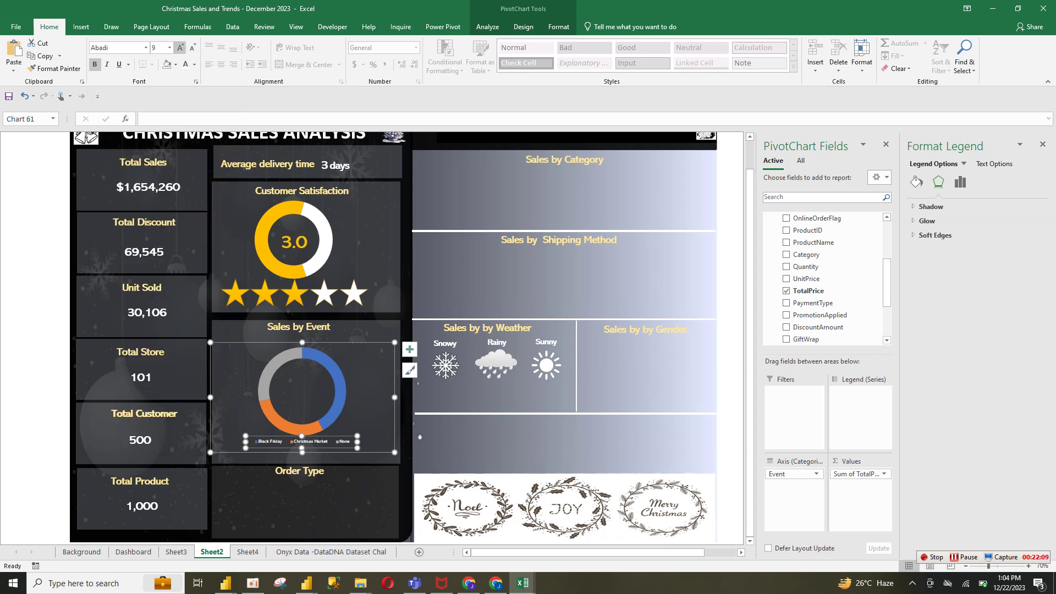
Step: Increase the legend's font size to 18 and widen the legend box on both sides to fit all three events
click(180, 48)
click(180, 48)
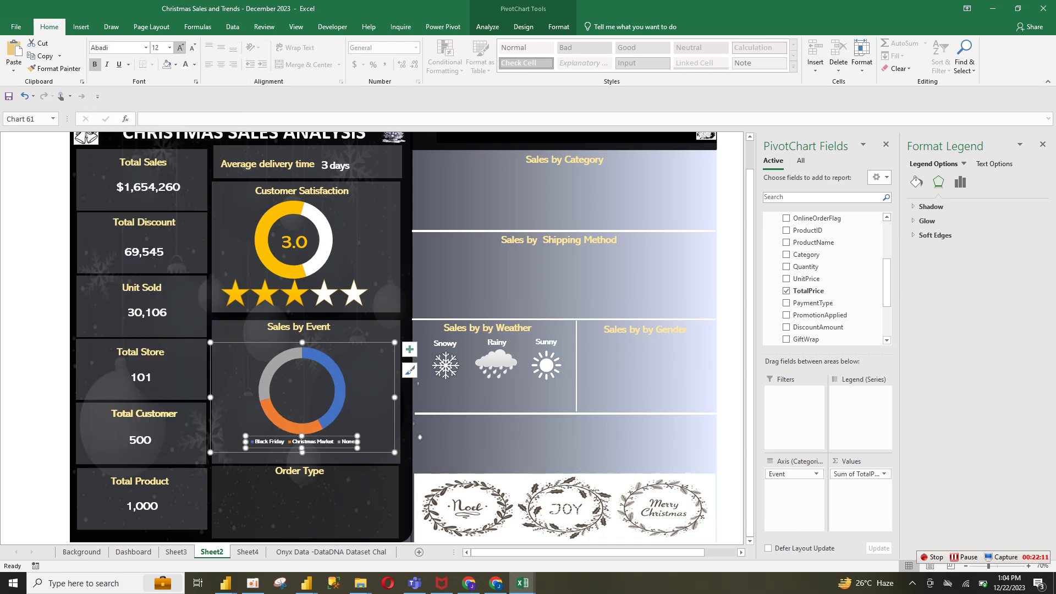
click(180, 48)
click(180, 48)
click(180, 48)
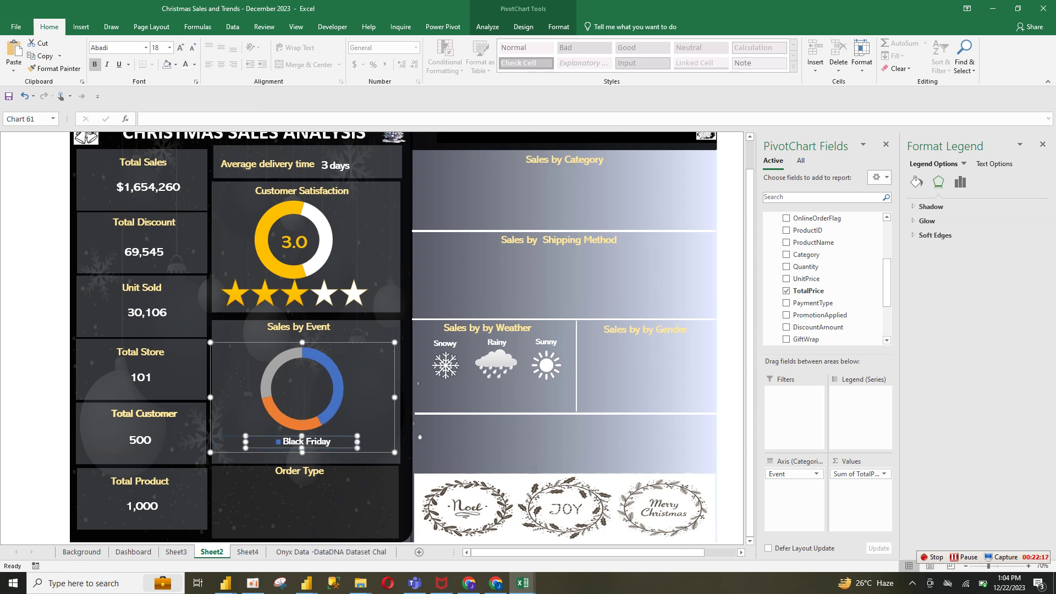
drag(246, 448, 215, 450)
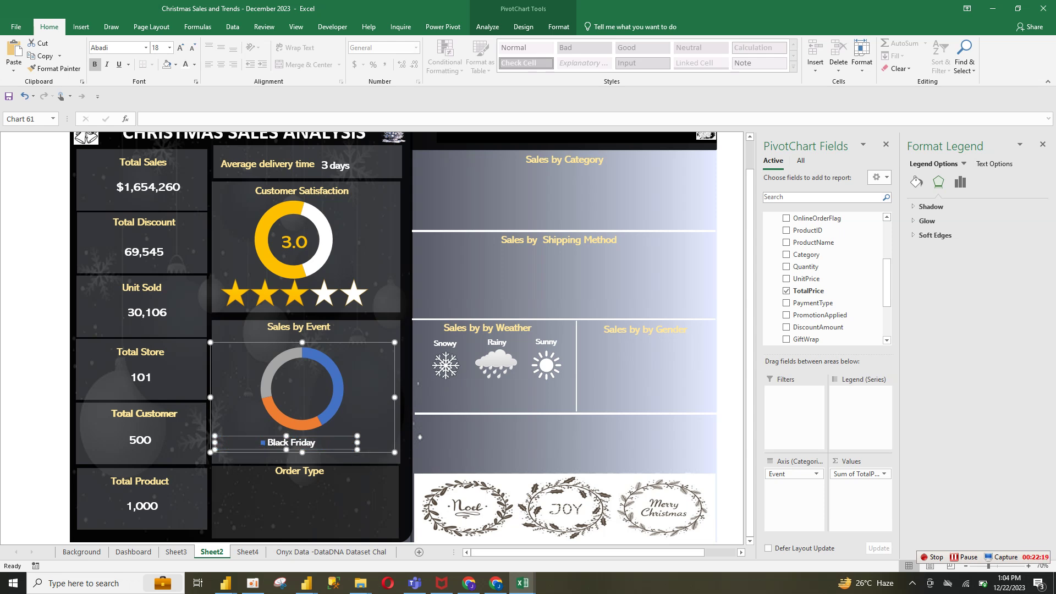
drag(357, 442, 386, 443)
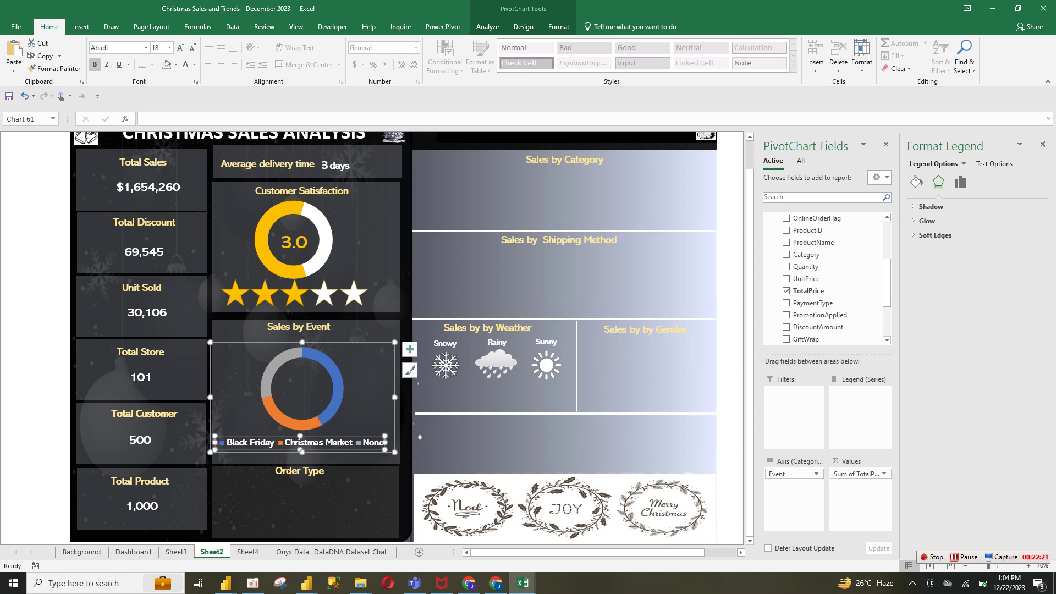
Step: Fill the Black Friday slice of the Sales by Event doughnut with the recently used light yellow
click(337, 378)
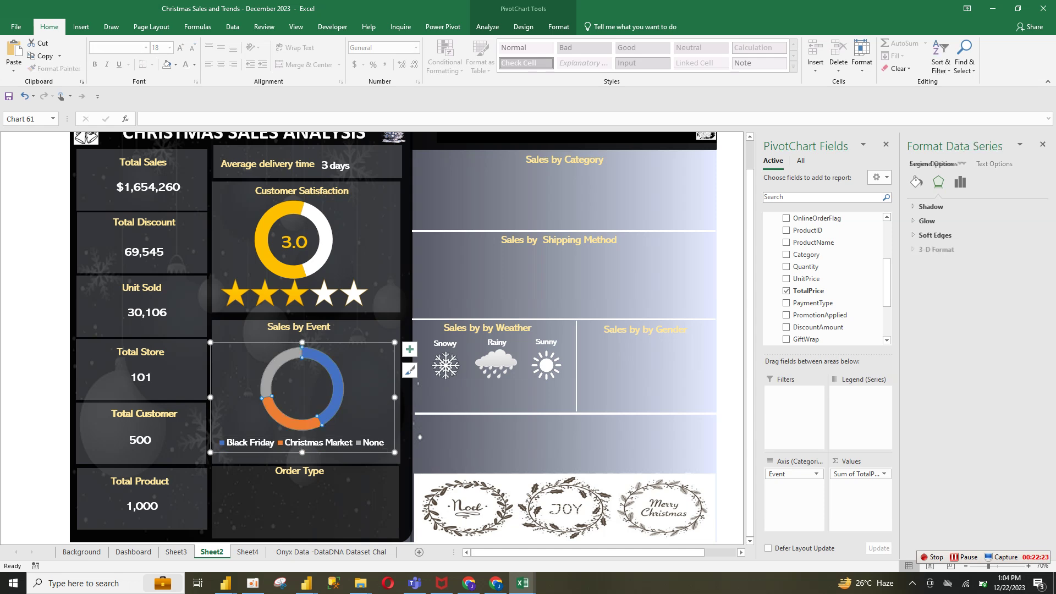
click(337, 378)
click(916, 181)
click(1026, 317)
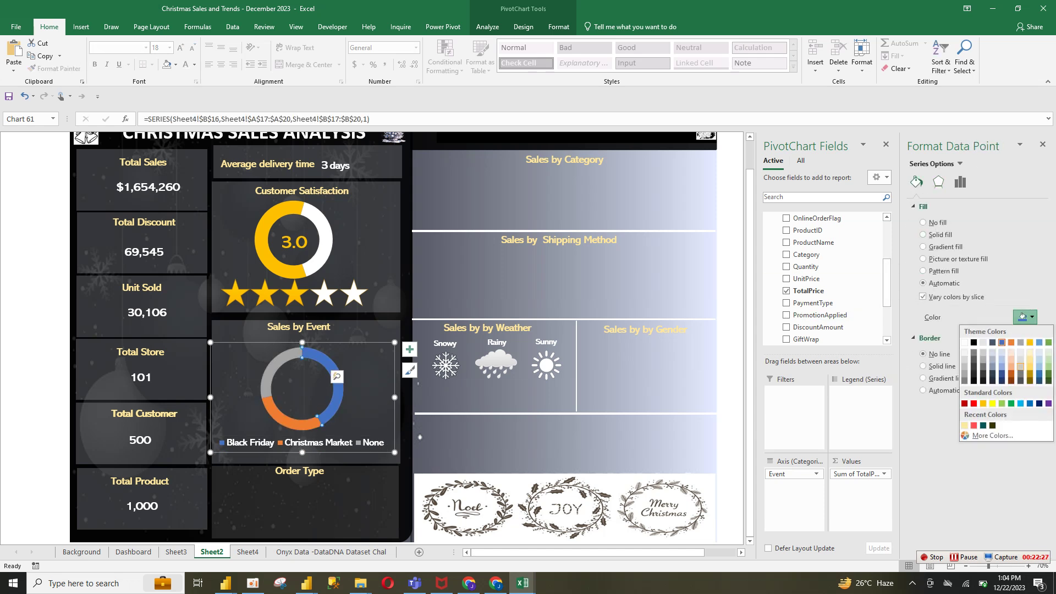
click(965, 425)
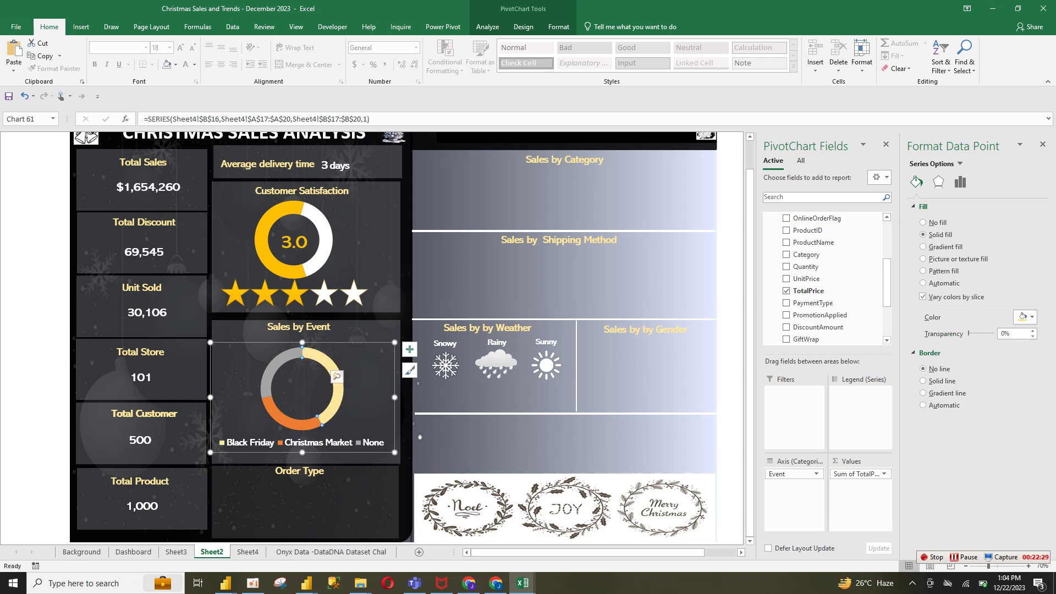
Step: Fill the Christmas Market slice of the doughnut with white and the None slice with the standard golden orange
click(312, 425)
click(1026, 318)
click(964, 343)
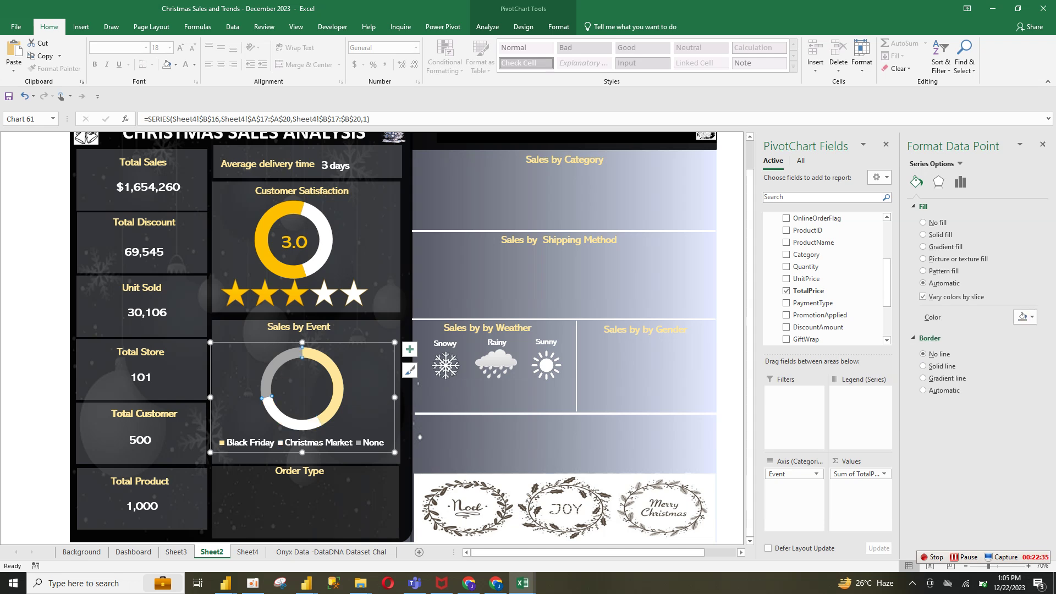
click(1026, 317)
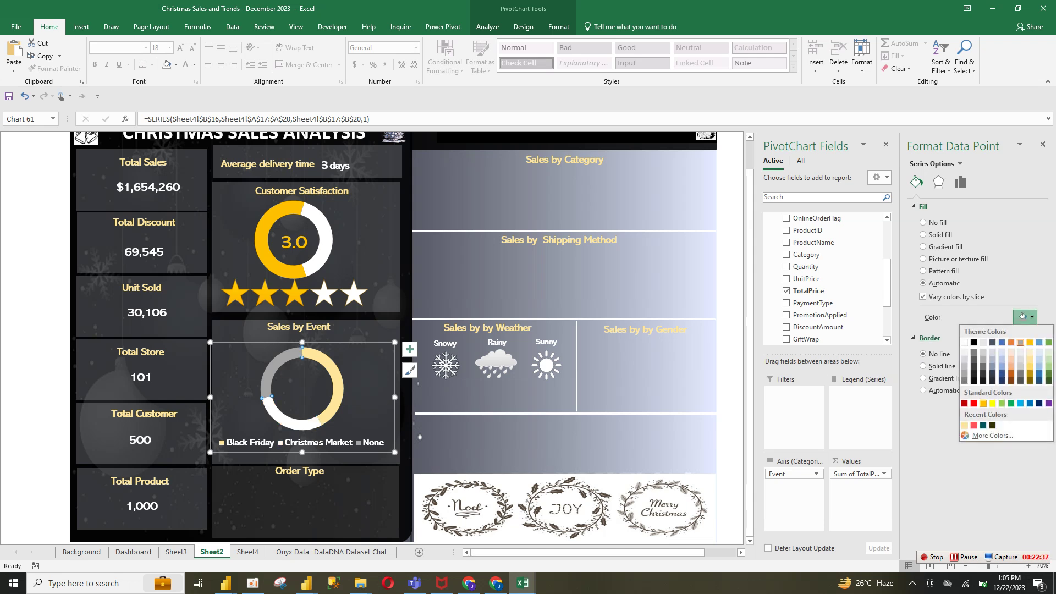
click(983, 403)
click(306, 497)
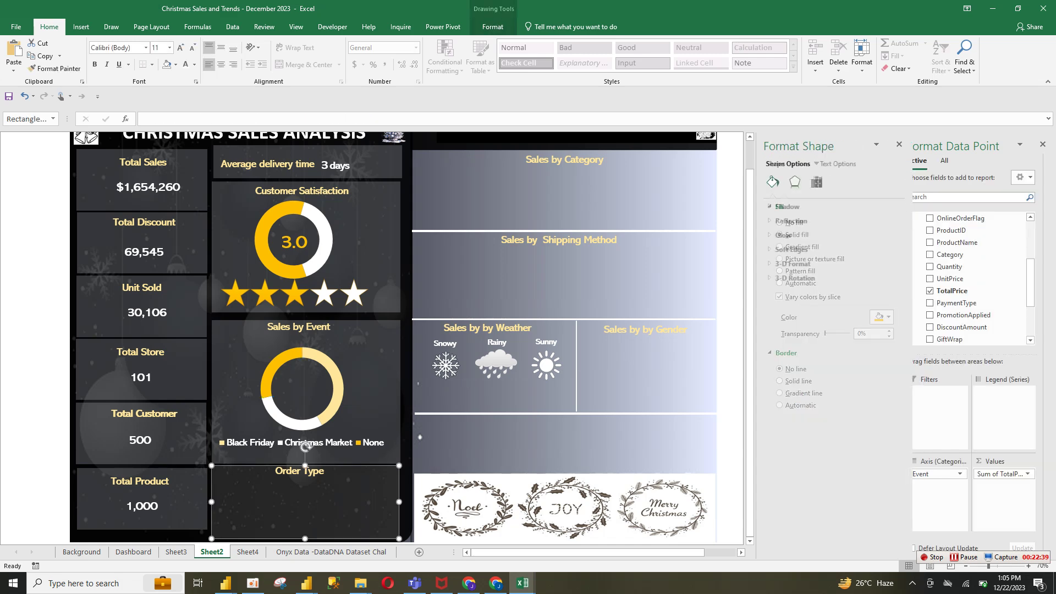
Step: Add data labels to the Sales by Event doughnut chart
click(302, 424)
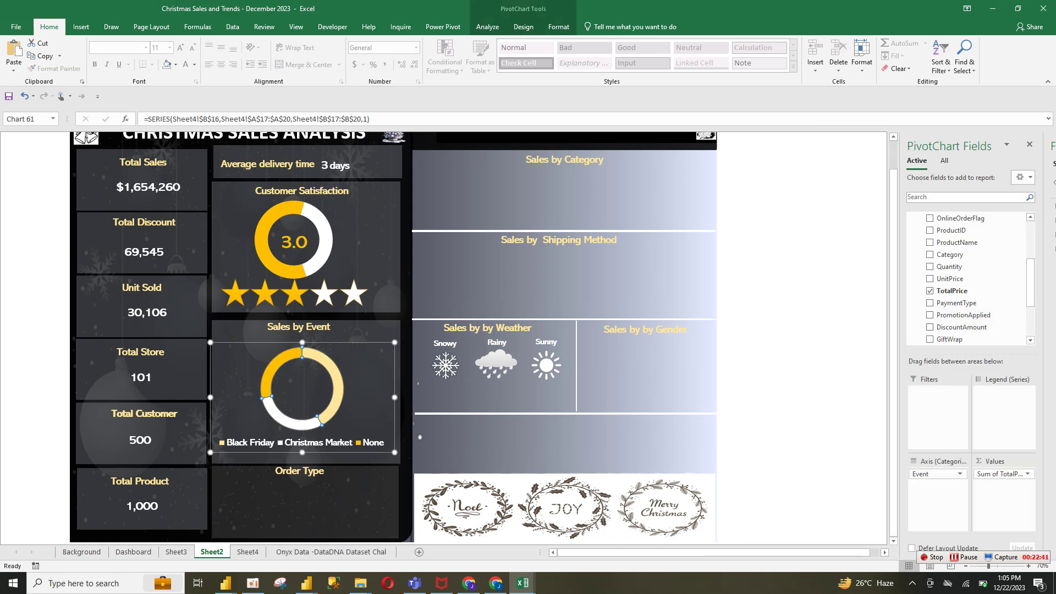
click(337, 379)
click(409, 350)
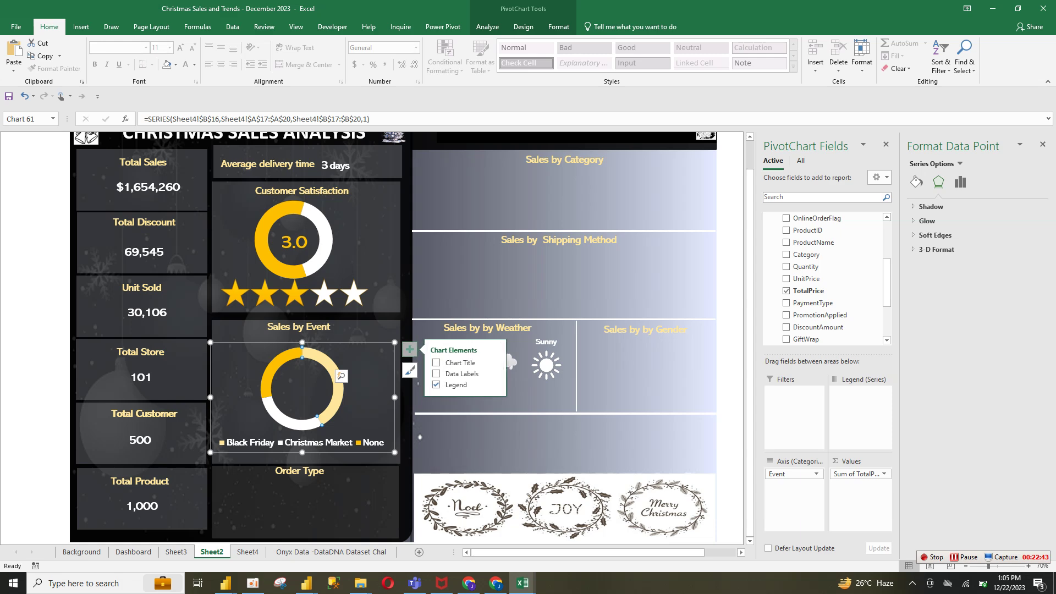
click(374, 332)
click(311, 391)
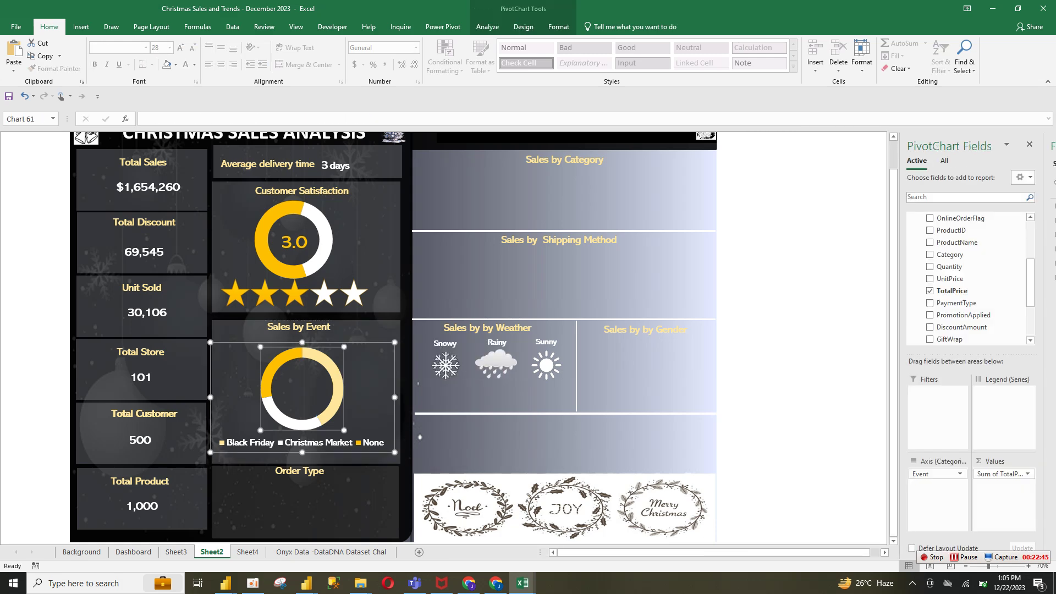
click(409, 349)
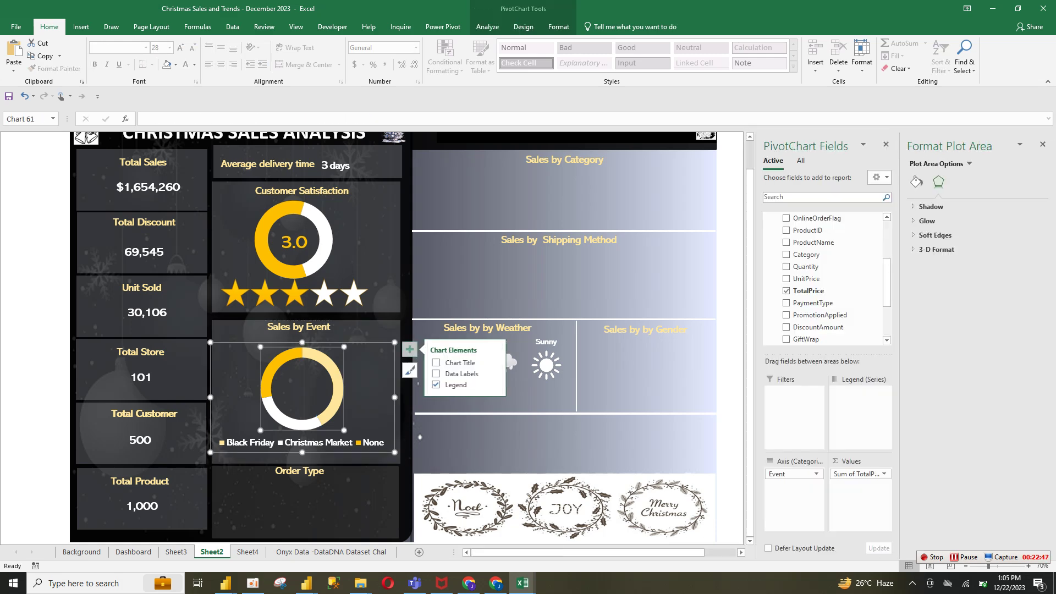
click(437, 374)
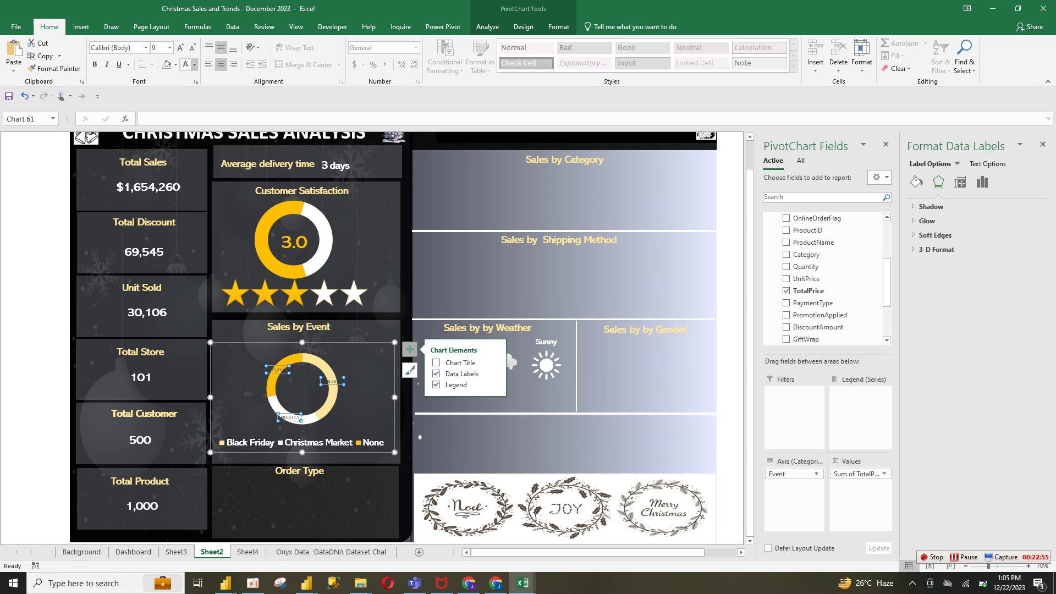
Step: Make the Sales by Event chart's data labels white and increase their font size to 16
click(194, 64)
click(195, 127)
click(180, 48)
click(179, 48)
click(180, 48)
click(180, 48)
Step: Move the Black Friday and None data labels outside the doughnut ring on their own sides, and select the Christmas Market label
drag(332, 386, 348, 385)
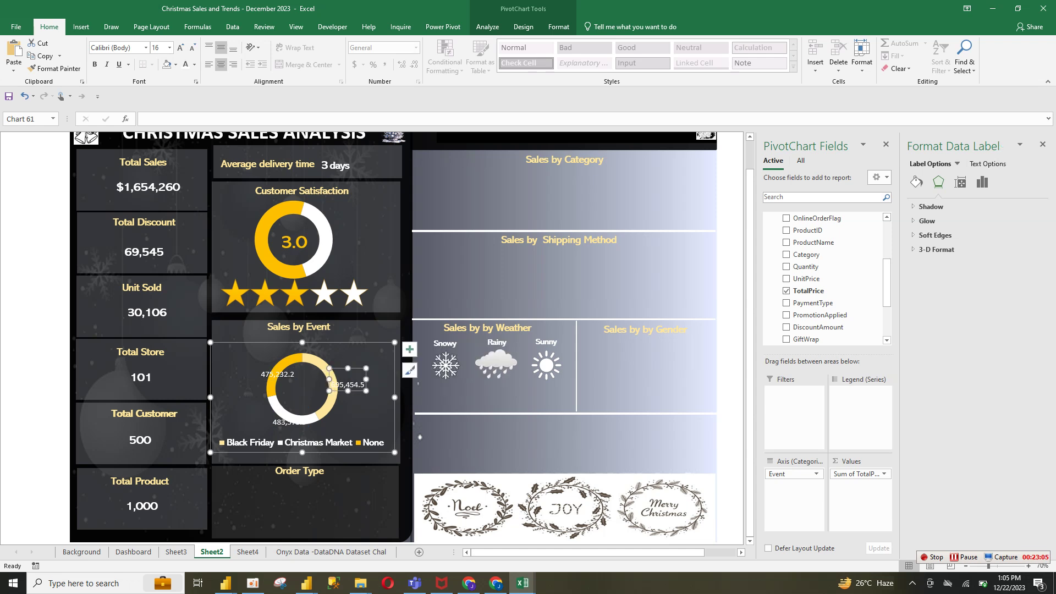
drag(331, 382, 348, 376)
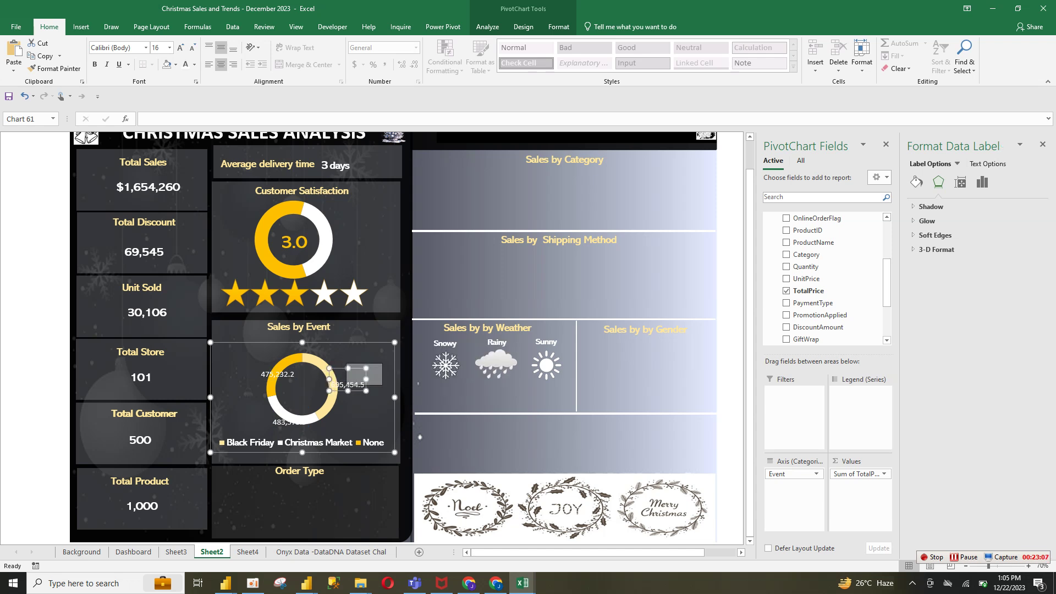
click(278, 374)
drag(277, 374, 248, 374)
click(283, 422)
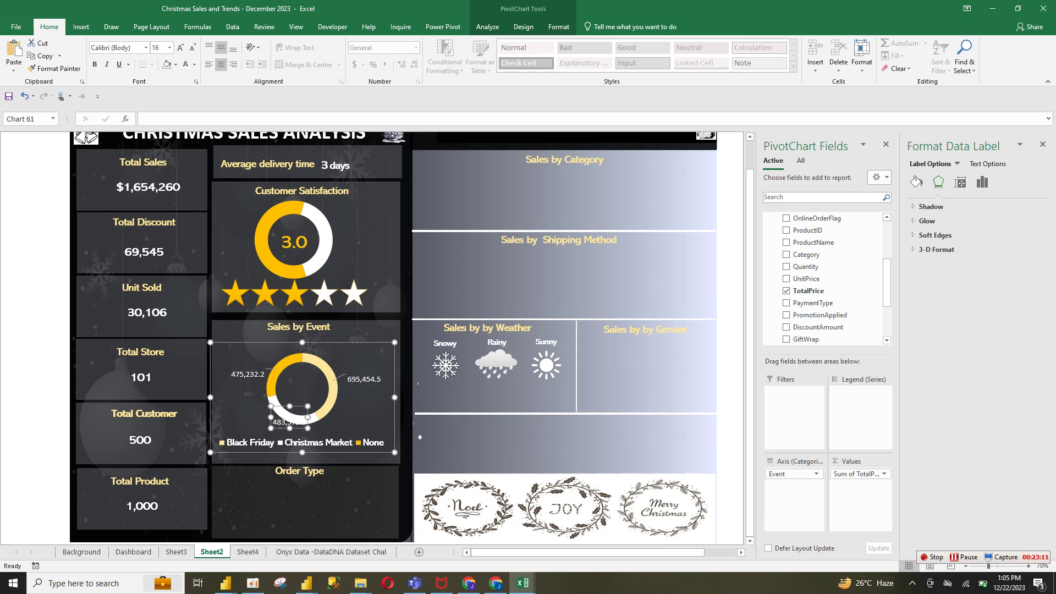
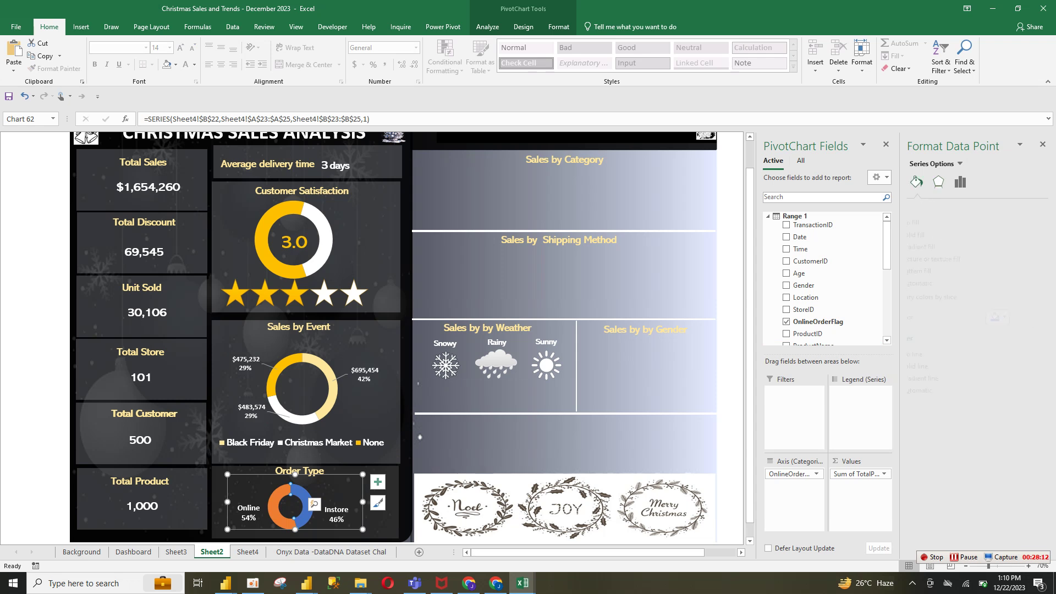
Step: Fill the Order Type doughnut's Instore slice with the standard golden orange and its Online slice with the recently used light yellow
click(1025, 317)
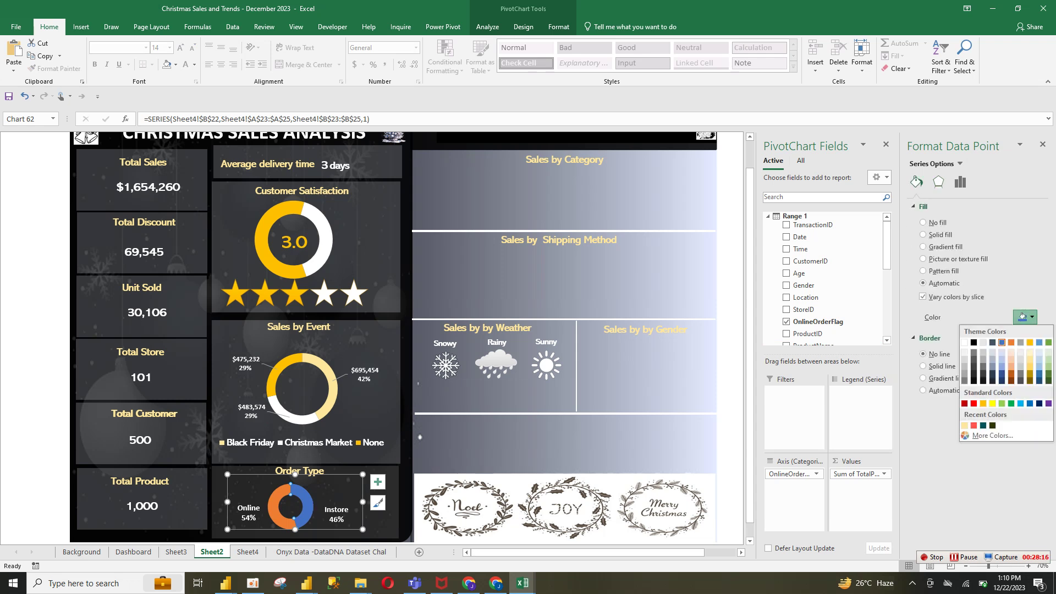
click(983, 403)
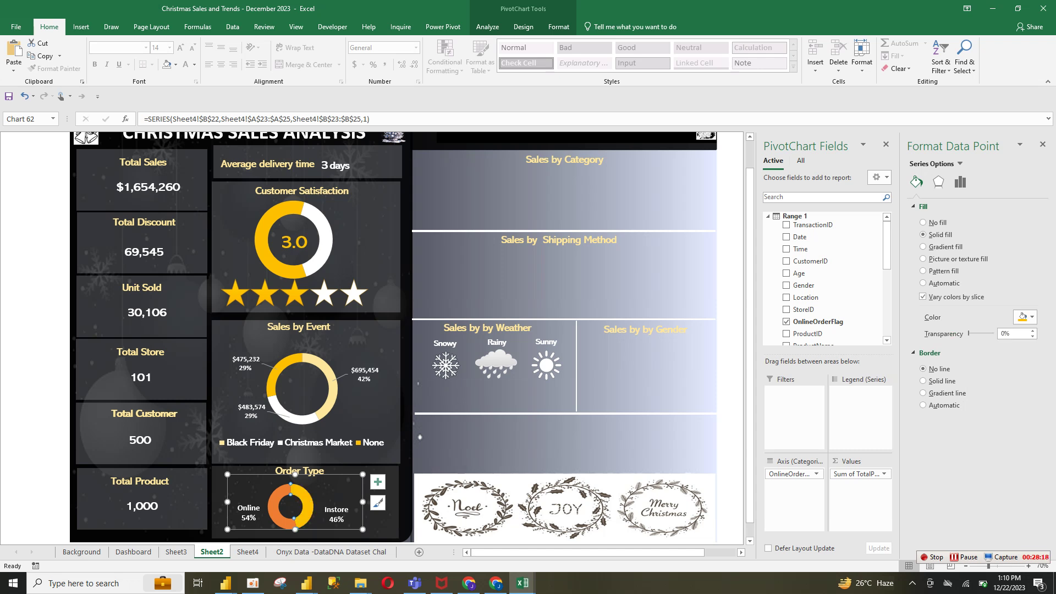
click(1026, 317)
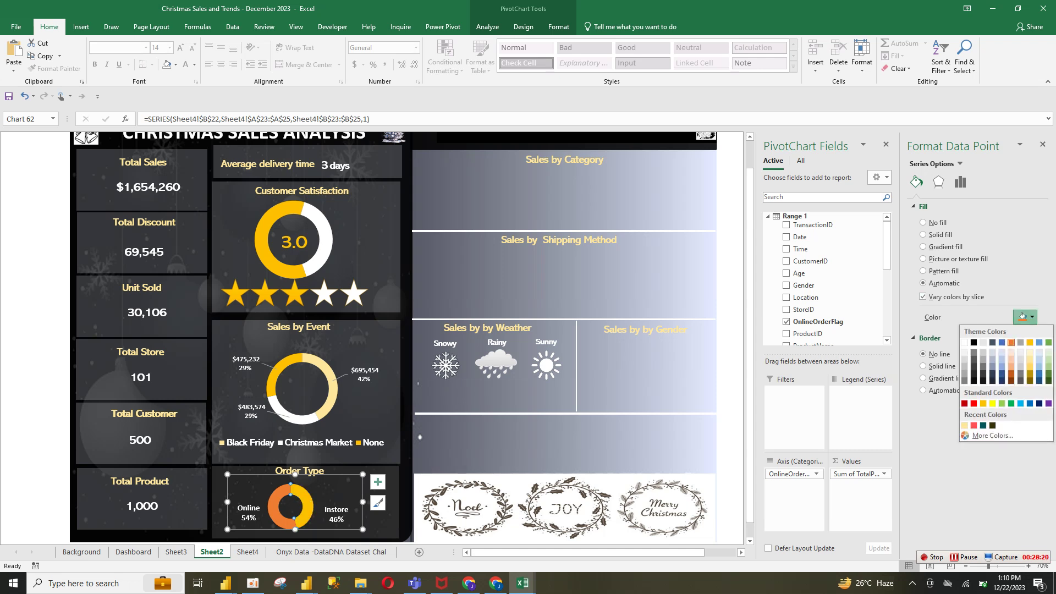
click(965, 425)
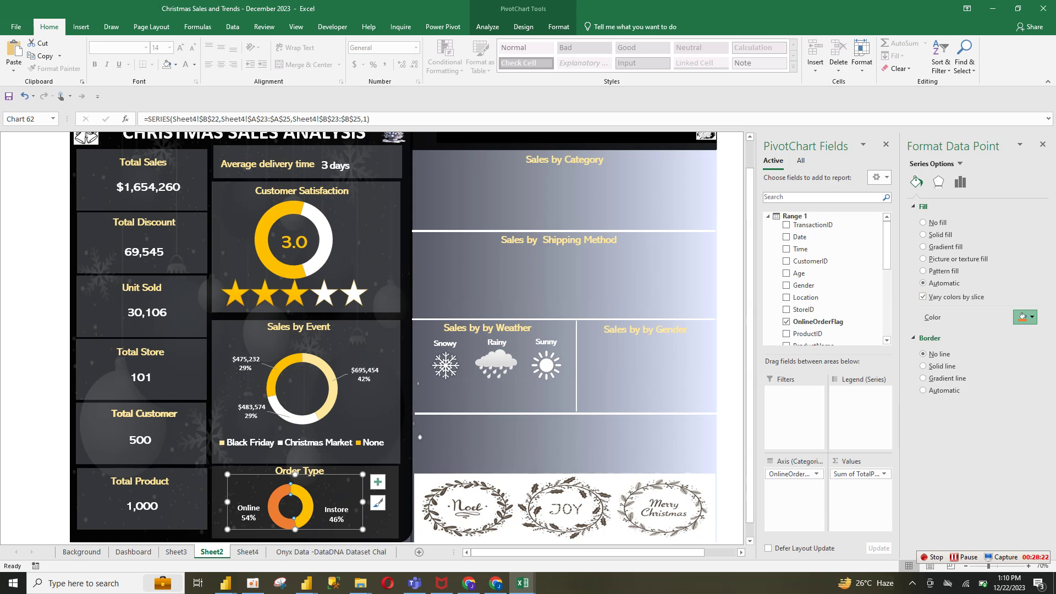
click(730, 352)
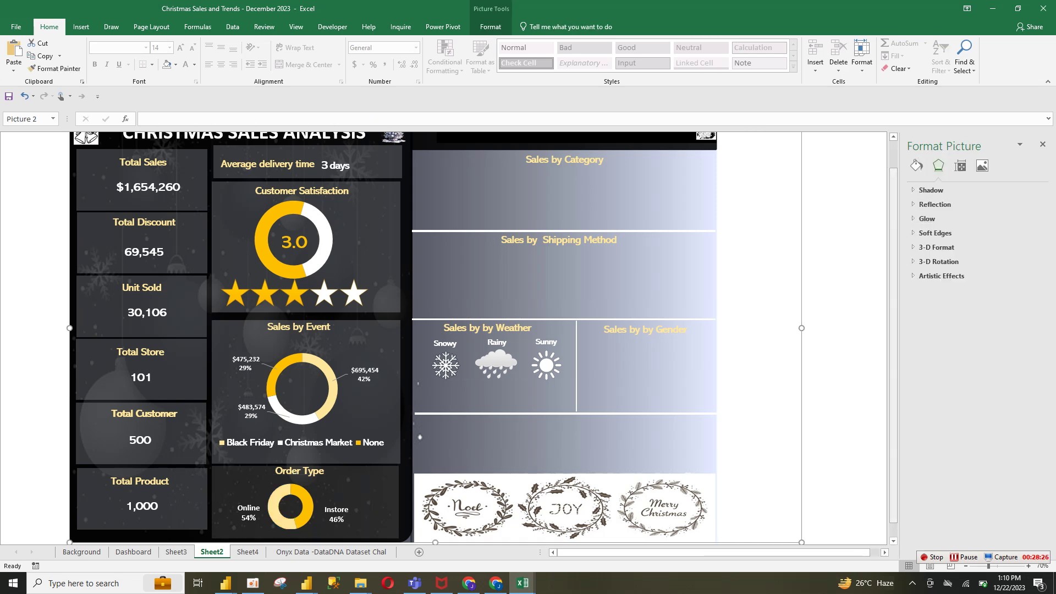
drag(893, 199, 893, 159)
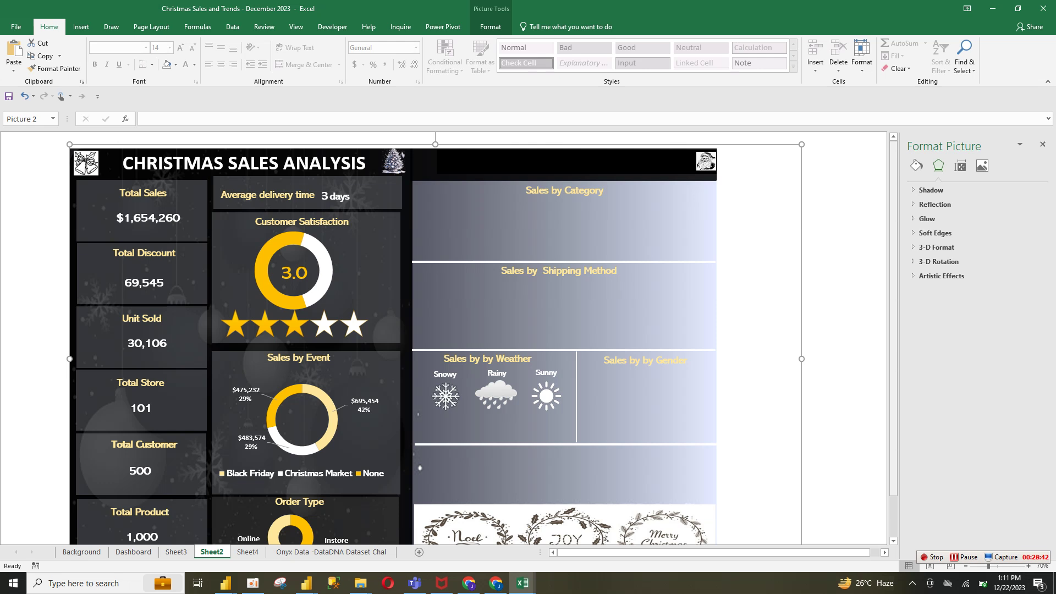
drag(894, 296, 893, 336)
mouse_move(894, 295)
mouse_down()
mouse_move(893, 256)
mouse_move(894, 296)
mouse_move(893, 256)
mouse_move(893, 286)
mouse_up()
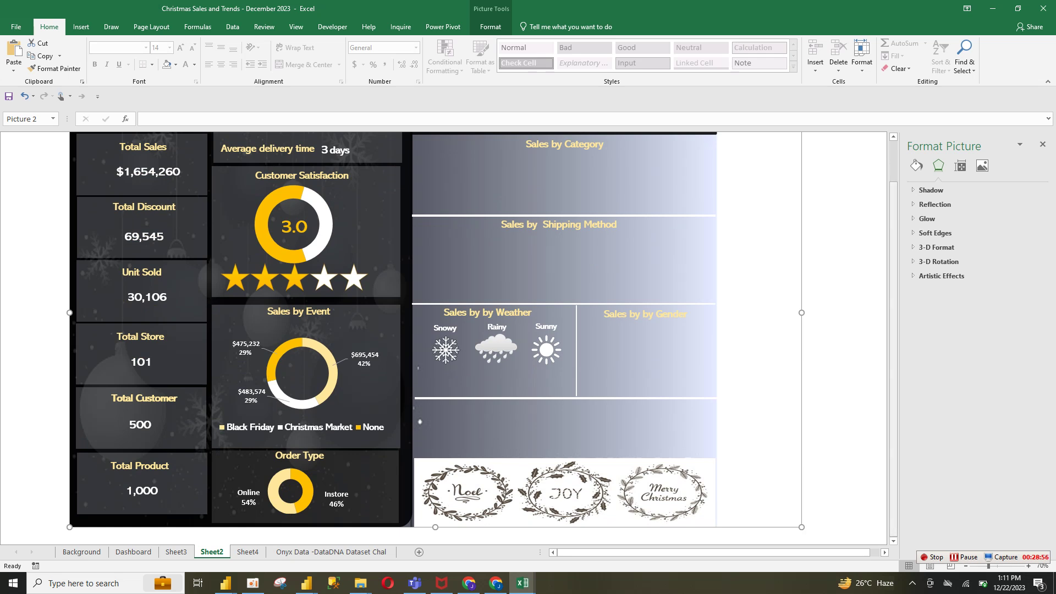
drag(893, 234, 894, 210)
click(577, 162)
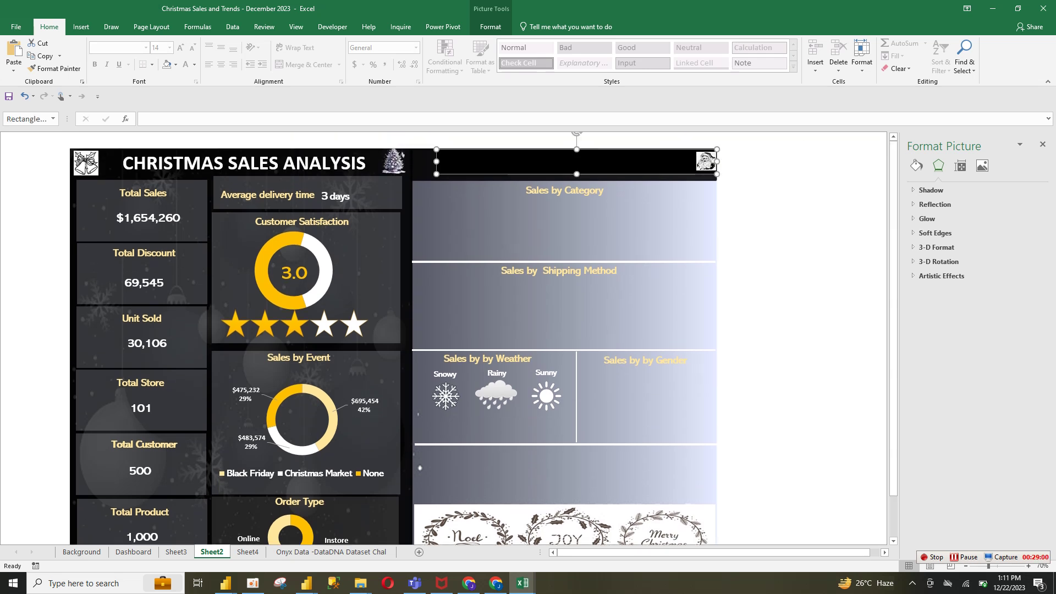
click(425, 164)
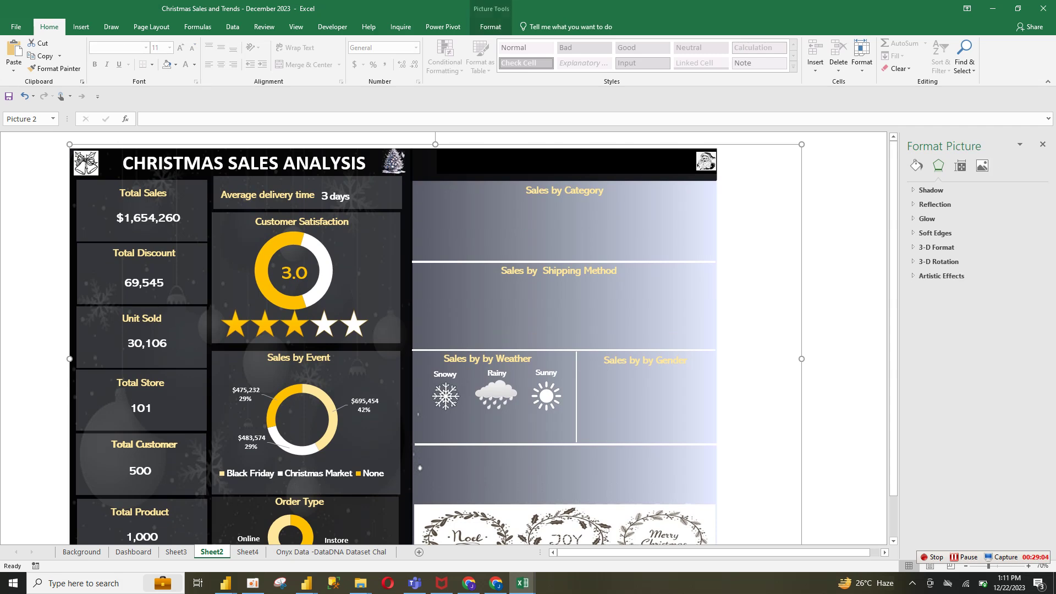
Step: Copy the Instore/Online pivot table in A22:B25 on Sheet4 and paste it at cell A29
key(ctrl+Page_Down)
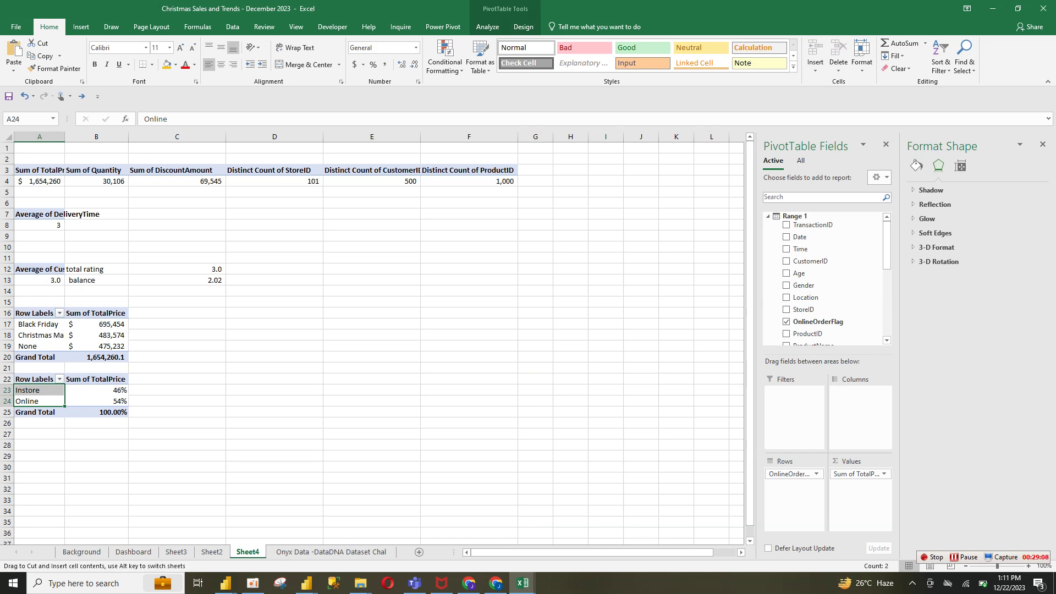
drag(33, 379, 105, 412)
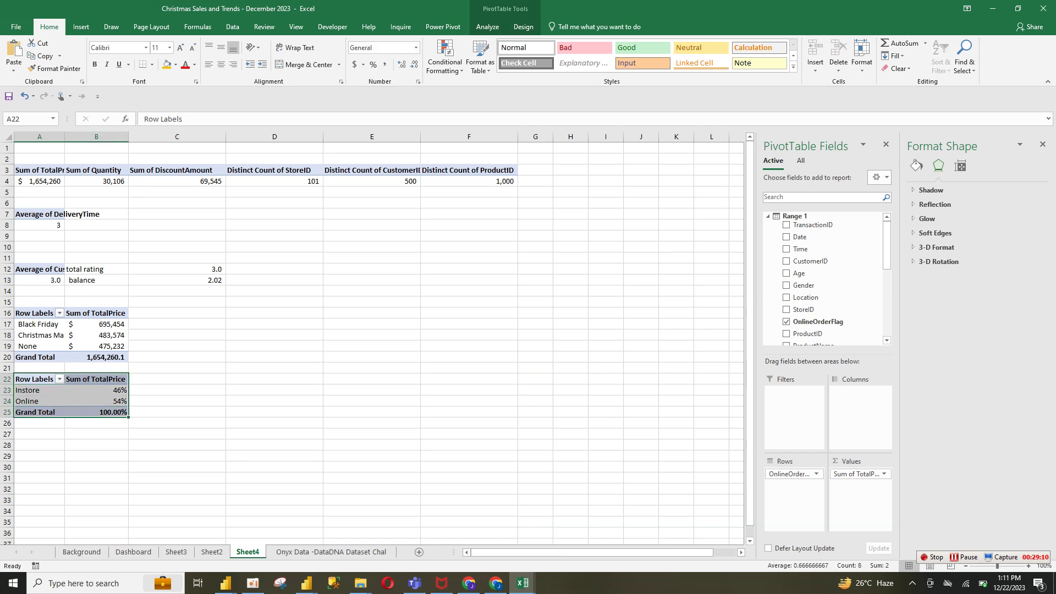
key(ctrl+c)
click(40, 456)
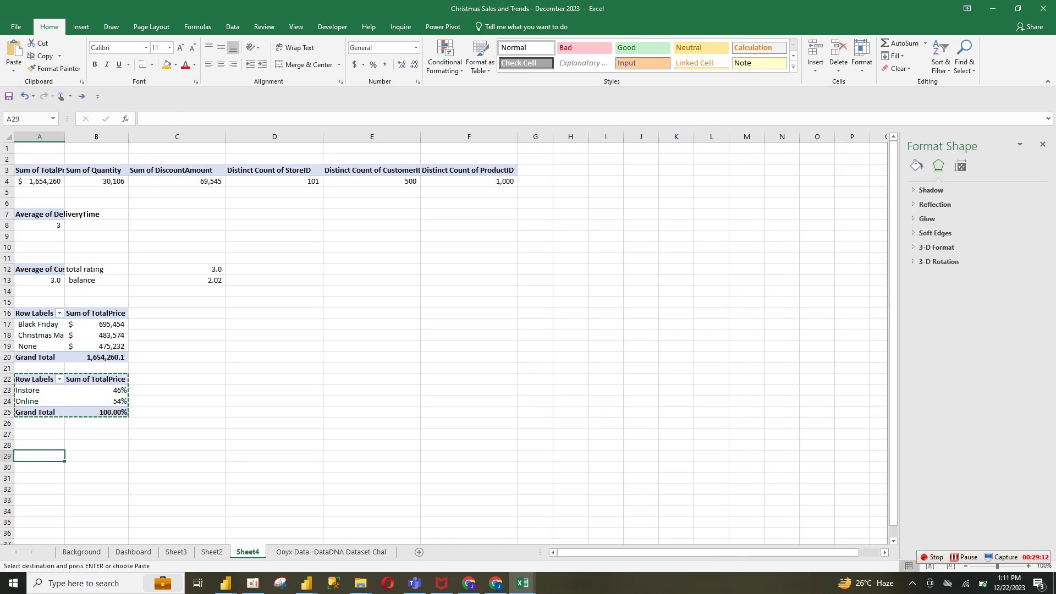
key(ctrl+v)
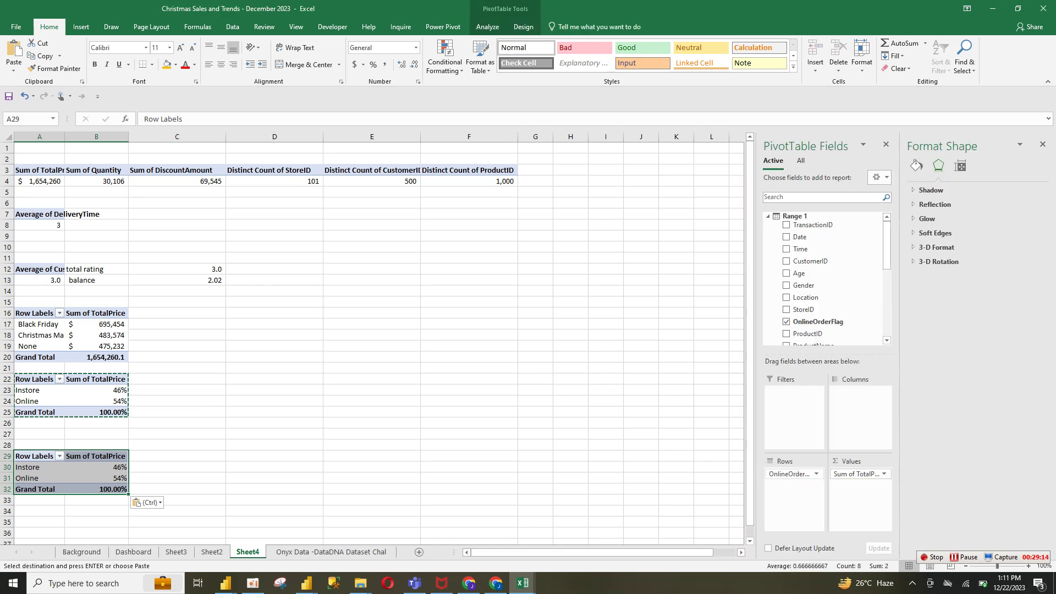
Step: Replace the OnlineOrderFlag row field of the pasted pivot table with Category
drag(792, 473, 819, 278)
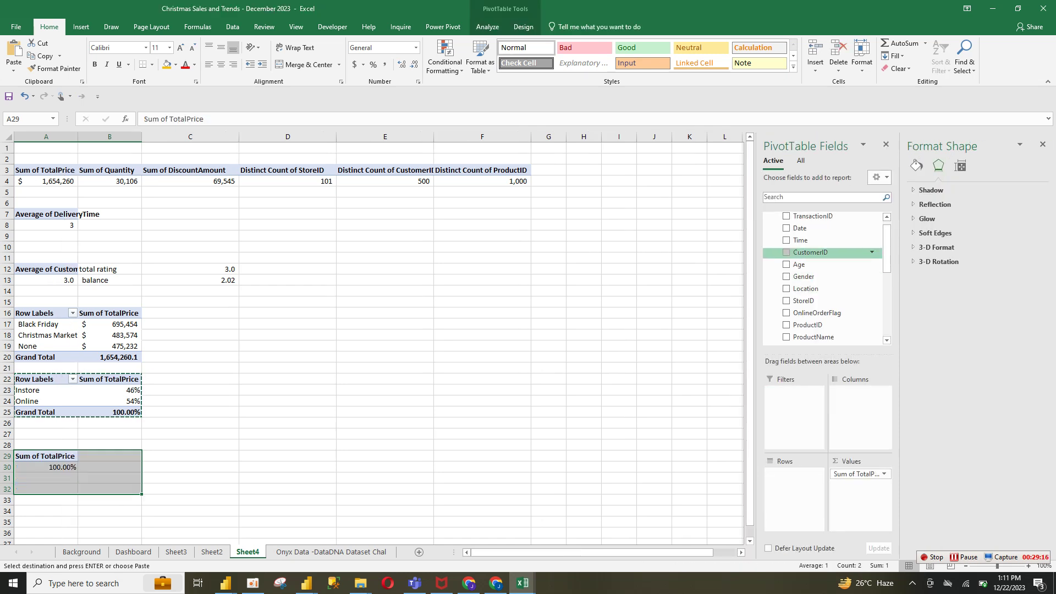
scroll(825, 252, down, 3)
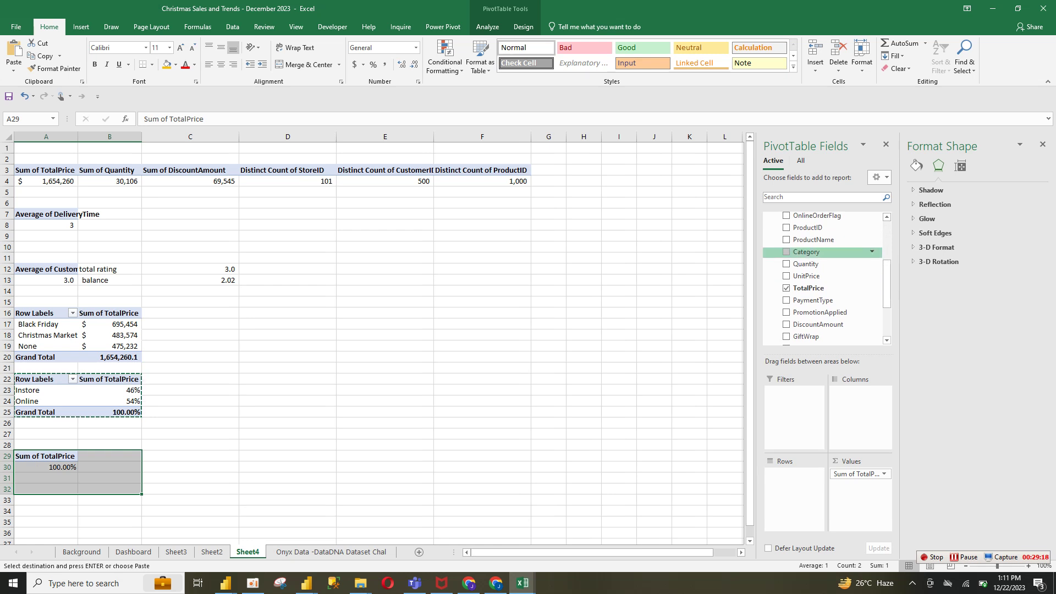
click(806, 252)
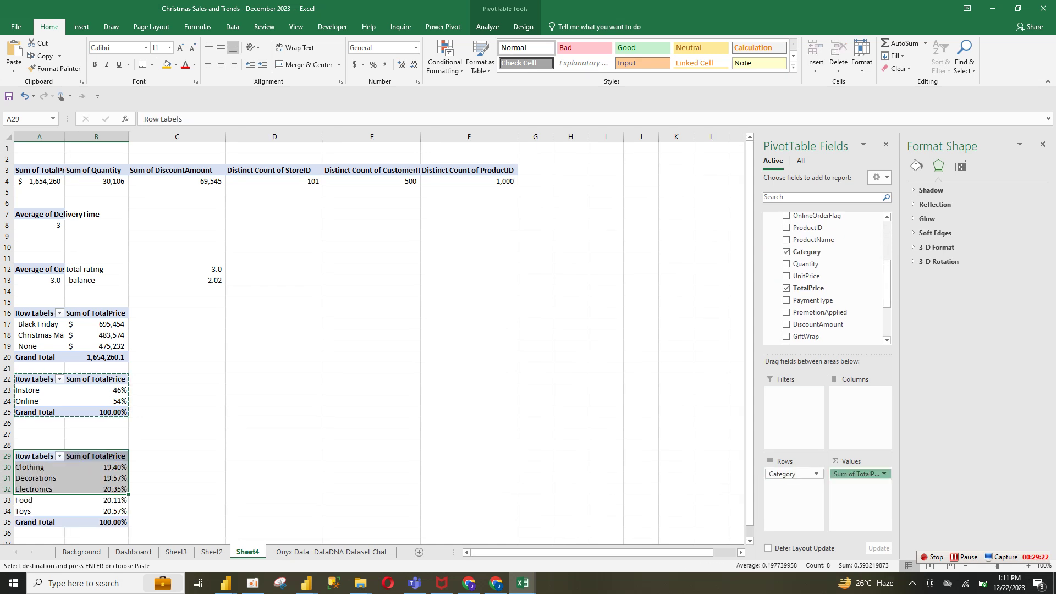
Step: Remove the percentage-based TotalPrice value from the Category pivot table and add TotalPrice again as a plain sum
click(884, 474)
click(829, 447)
drag(808, 279, 860, 490)
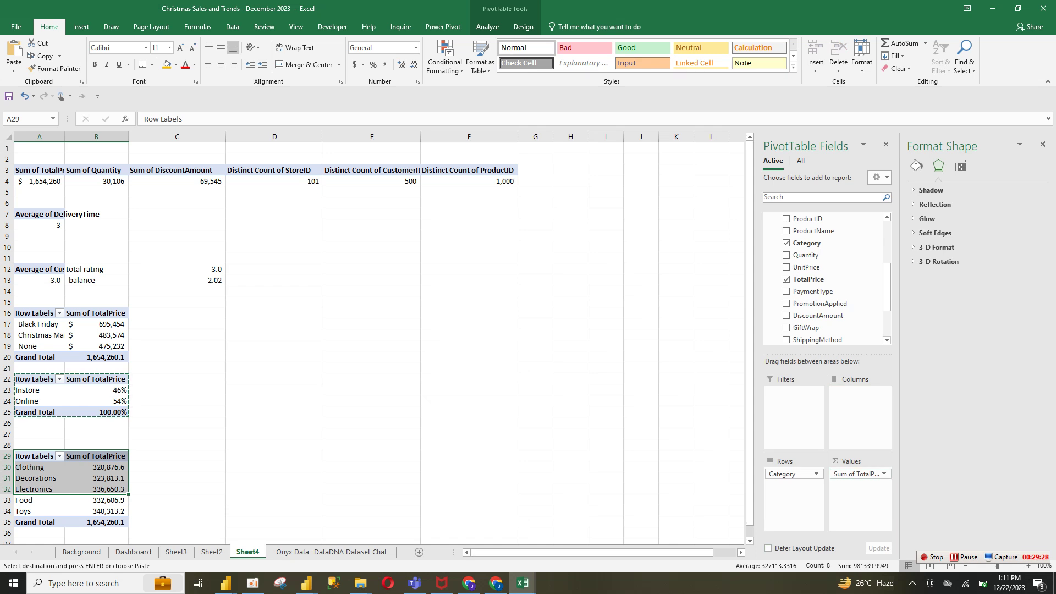
Step: Apply the dollar accounting format to the Category pivot table's values in B30:B35
drag(96, 467, 97, 522)
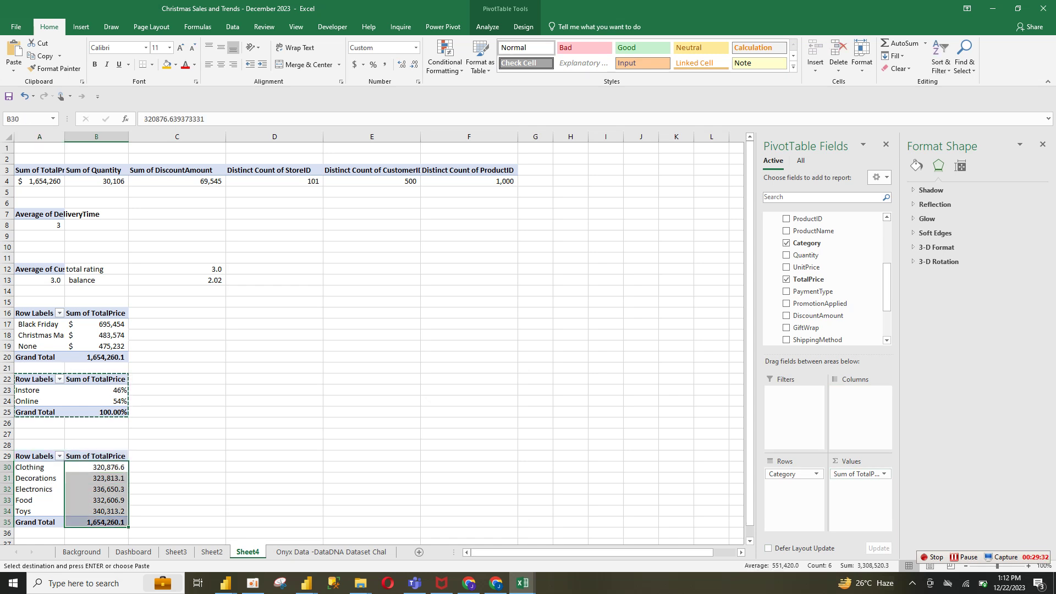
click(354, 65)
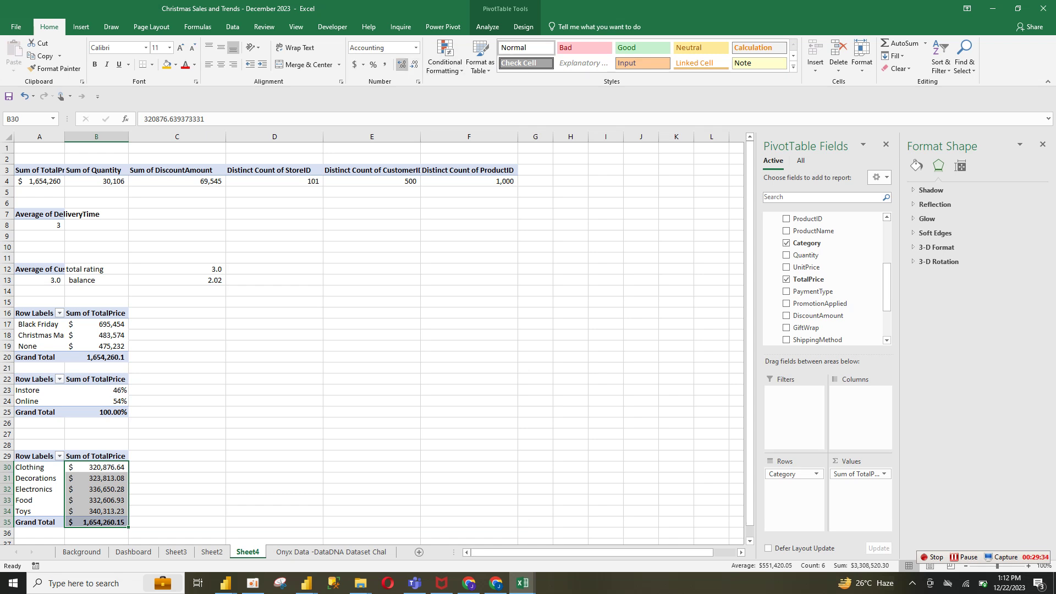
click(403, 64)
click(402, 64)
click(402, 64)
click(402, 65)
click(402, 65)
click(402, 65)
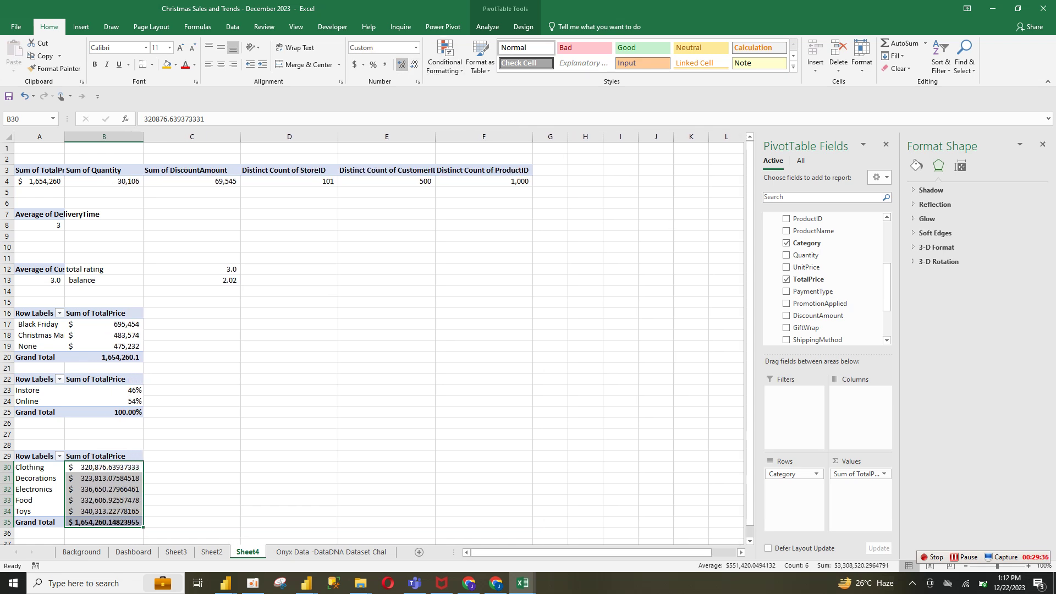
click(402, 64)
Step: Reduce the Category pivot table's dollar values in B30:B35 to no decimal places
click(415, 64)
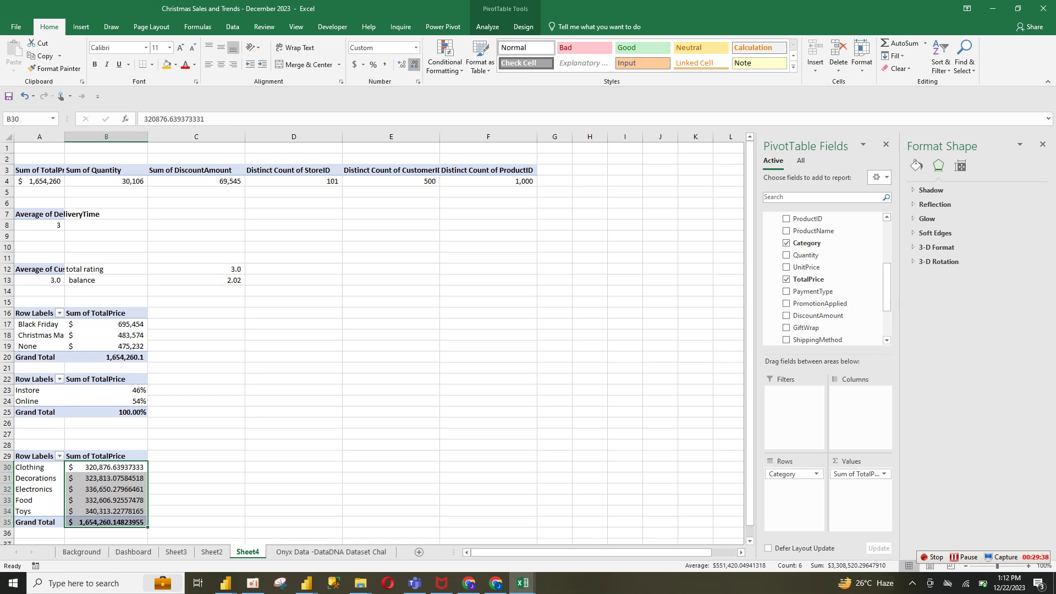
click(414, 64)
click(414, 64)
click(414, 64)
click(415, 65)
click(414, 64)
click(415, 65)
click(414, 64)
click(414, 64)
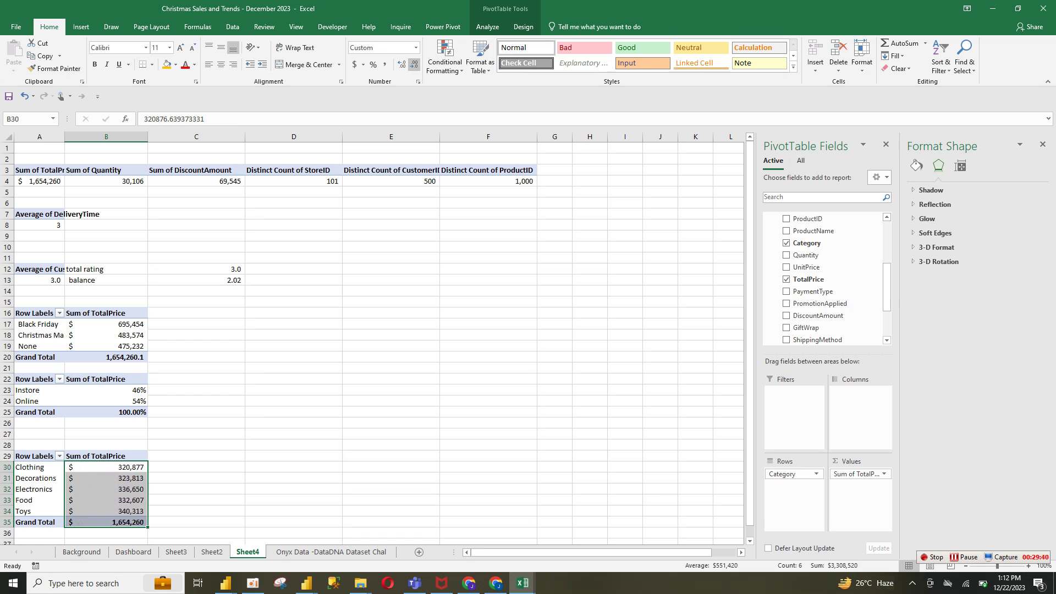
Step: Insert a 2-D clustered column chart from the category names and sales in A30:B34
click(197, 467)
drag(40, 467, 110, 511)
click(81, 27)
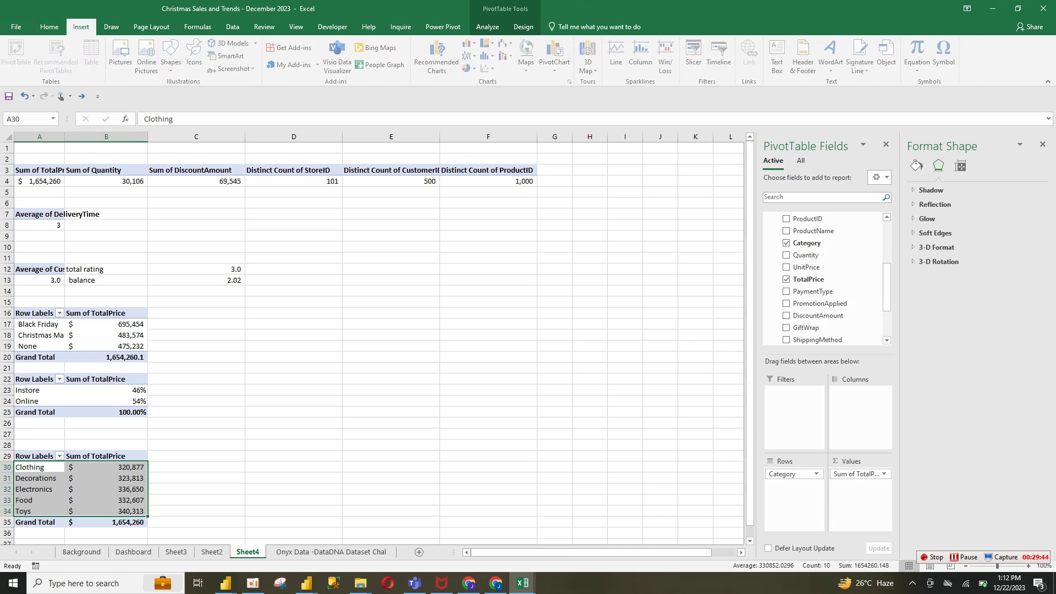
click(472, 43)
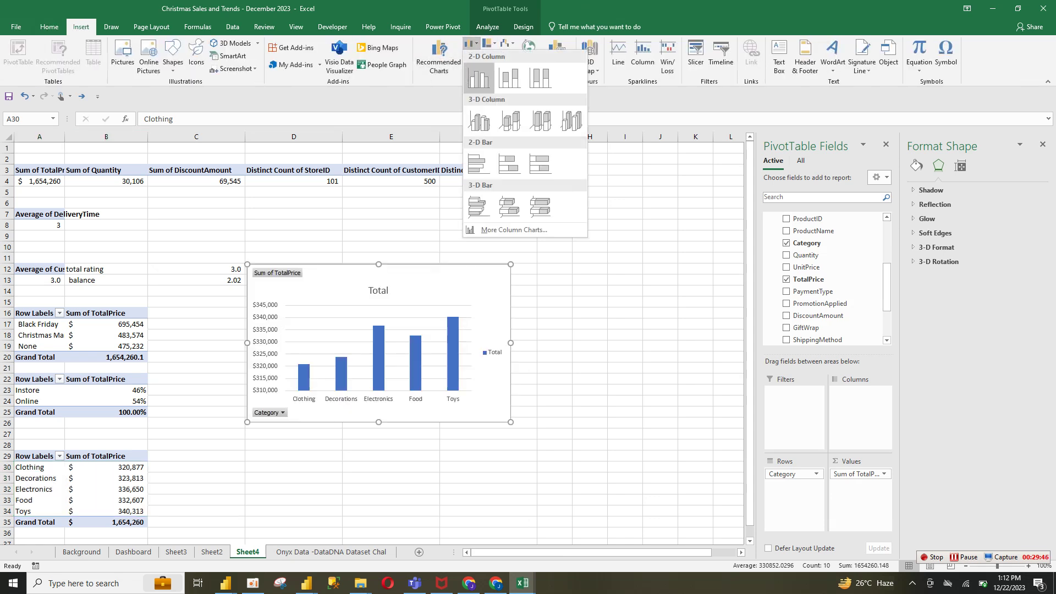
click(478, 78)
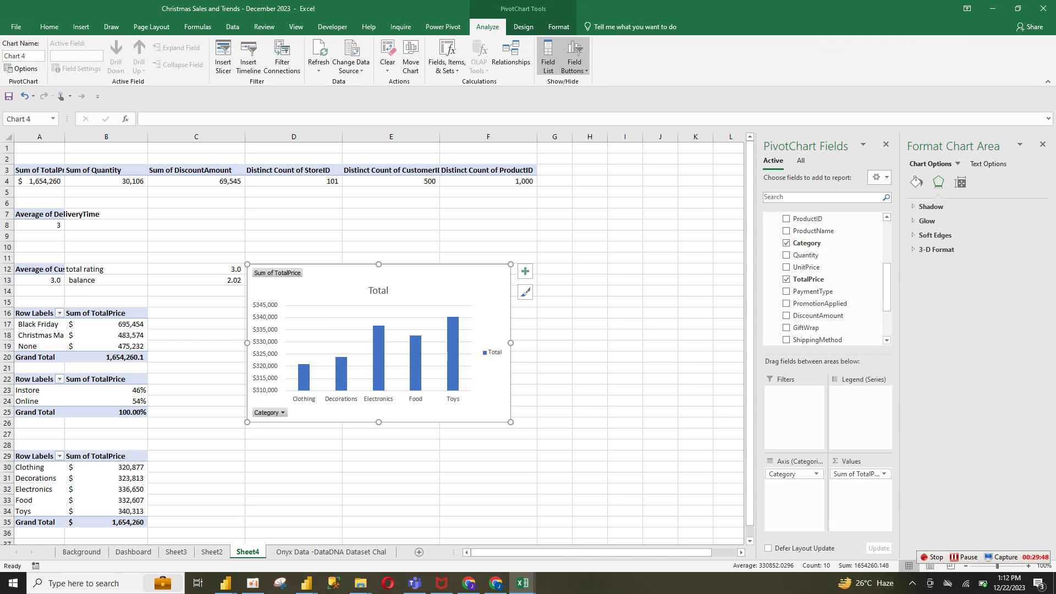
Step: Sort the category column chart's columns from largest to smallest sales
right_click(458, 320)
mouse_move(495, 326)
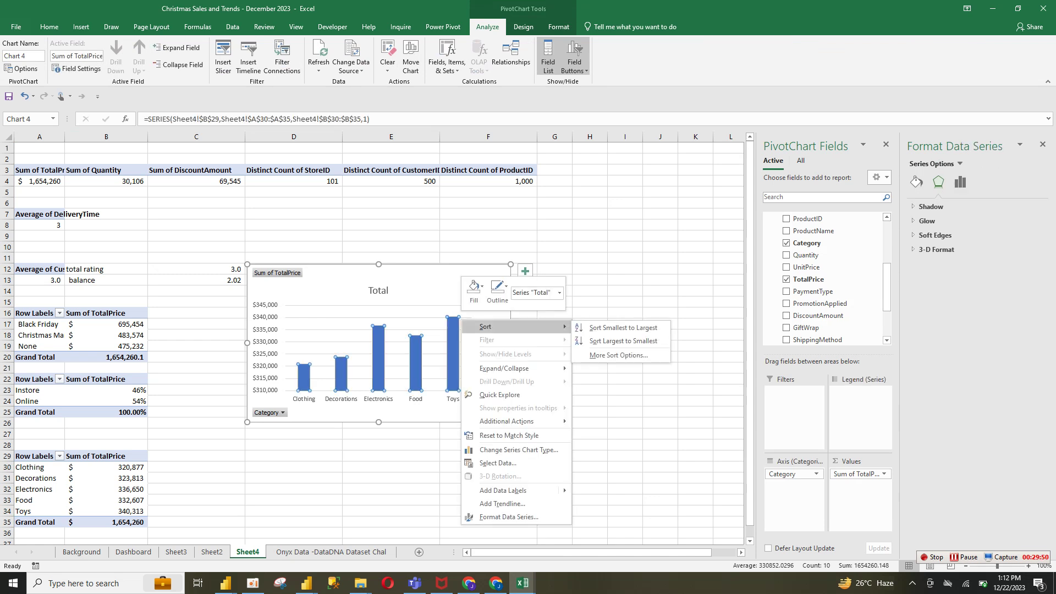
click(610, 341)
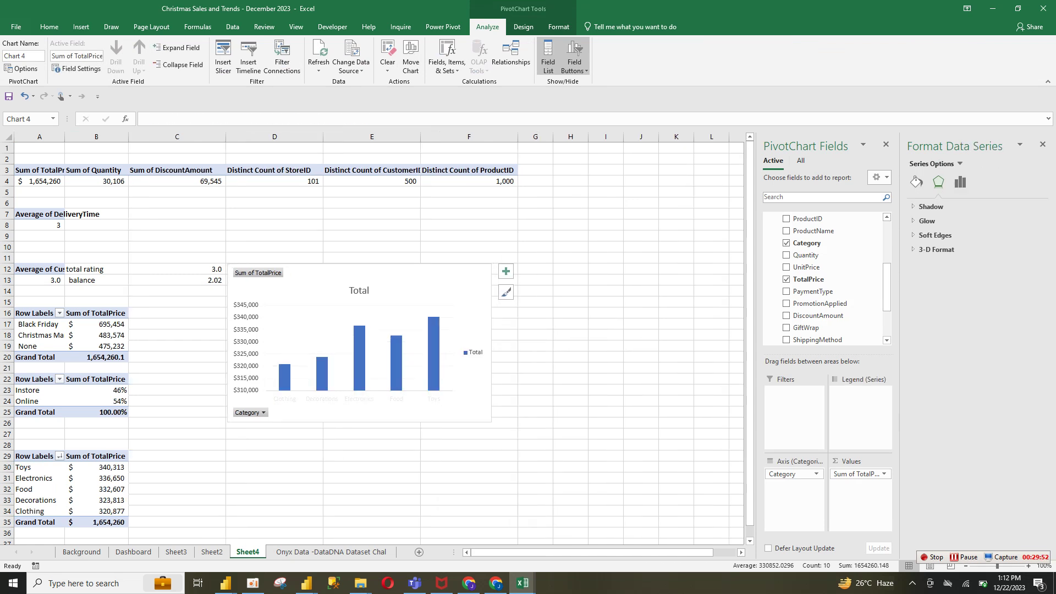
Step: Delete the category chart's vertical value axis and hide all its field buttons
click(247, 348)
key(Delete)
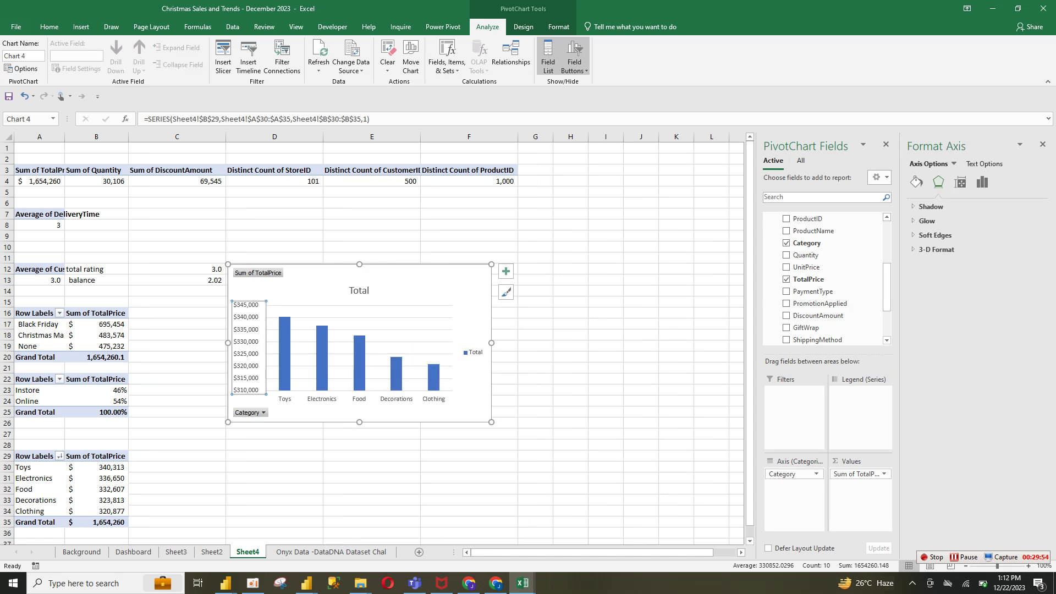
right_click(260, 273)
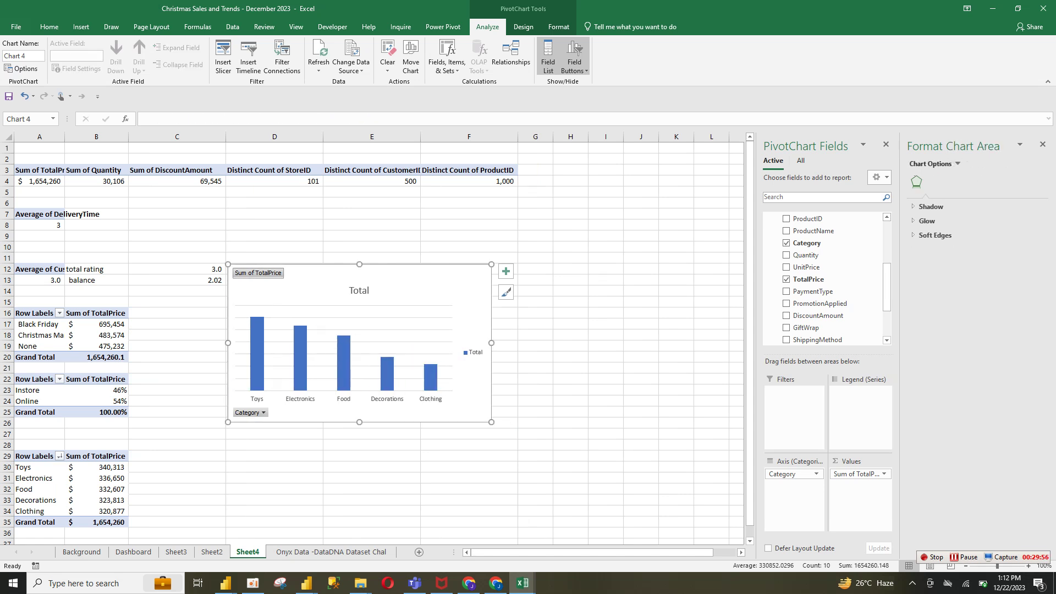
click(220, 396)
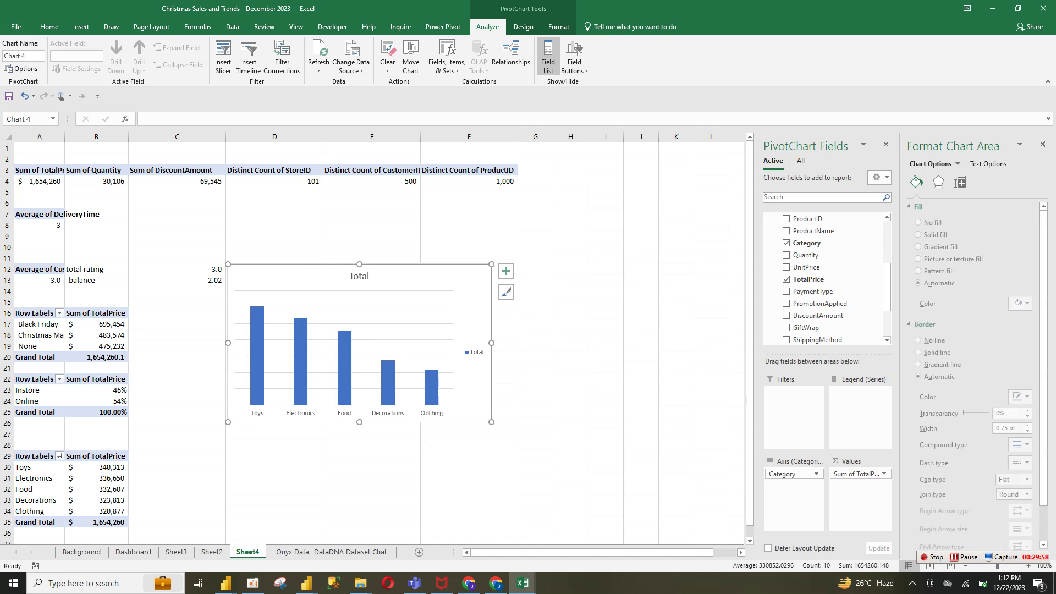
Step: Remove the category chart's title, gridlines and legend, and add data labels to its columns
click(505, 272)
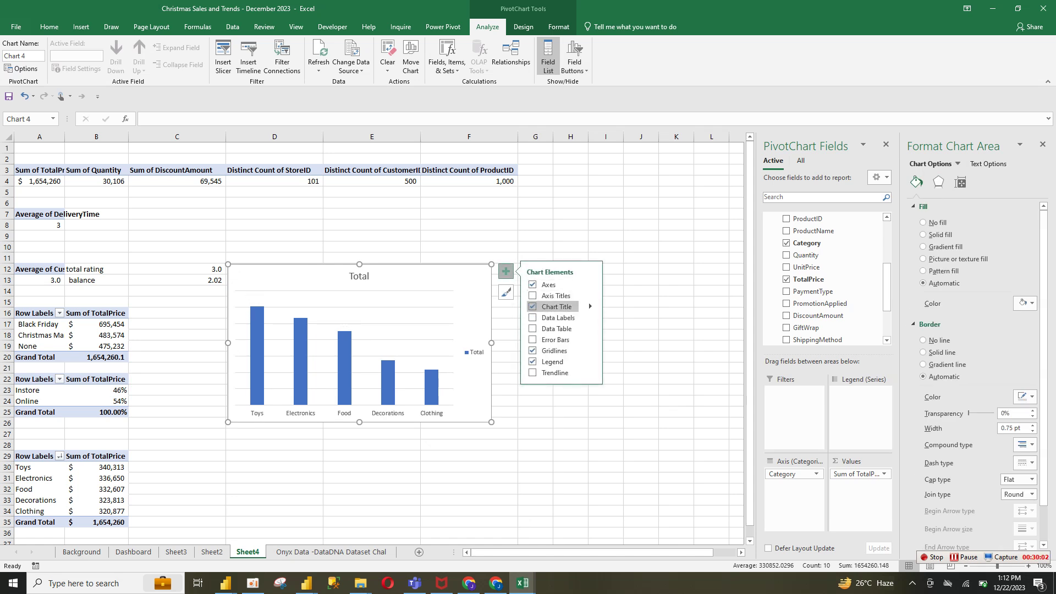
click(557, 307)
click(554, 350)
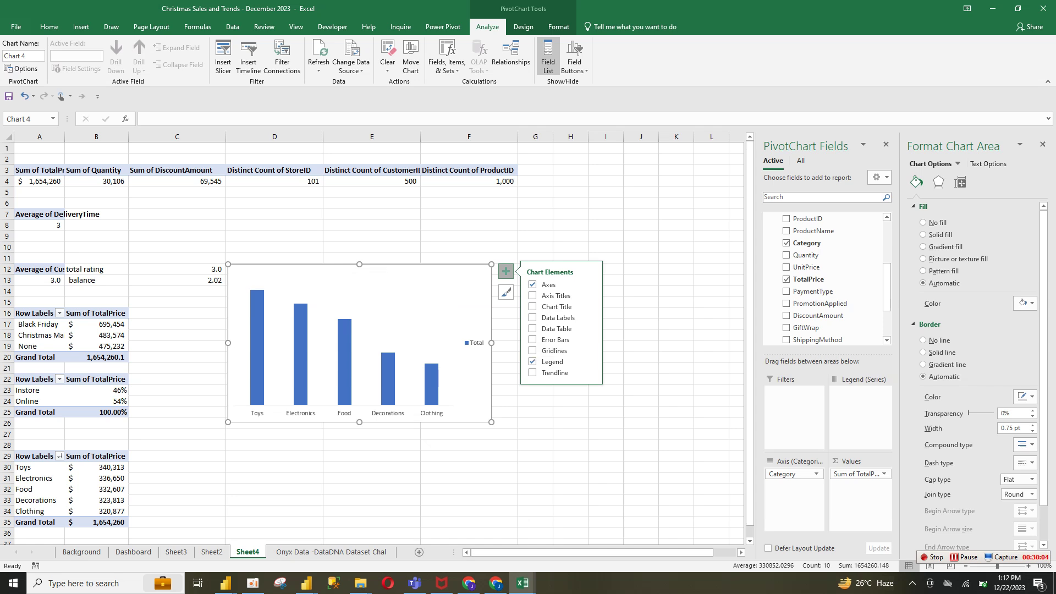
click(553, 361)
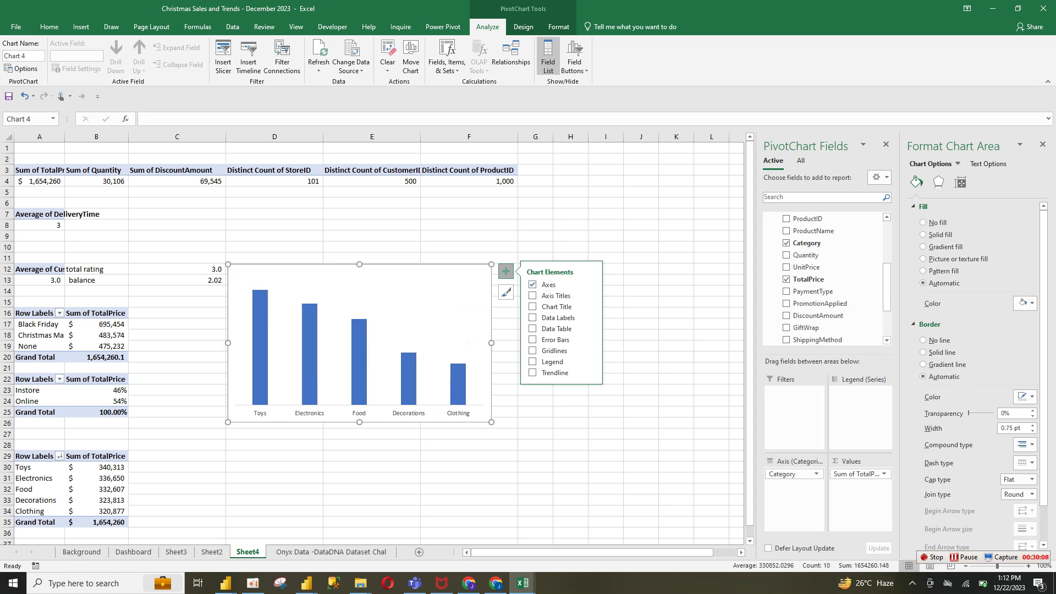
click(532, 318)
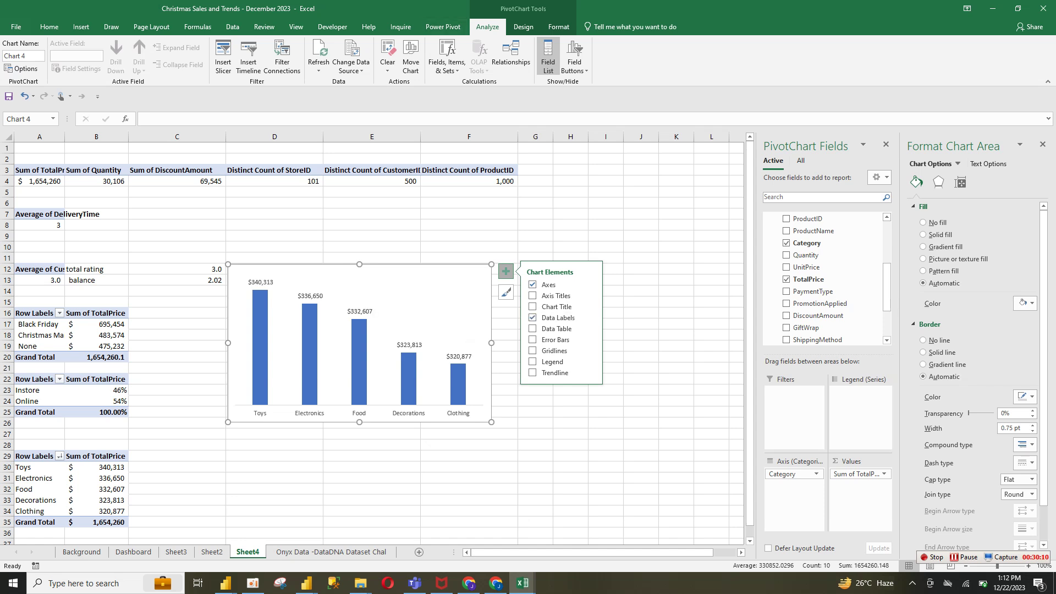
Step: Set the category chart area to no fill and no outline
click(559, 26)
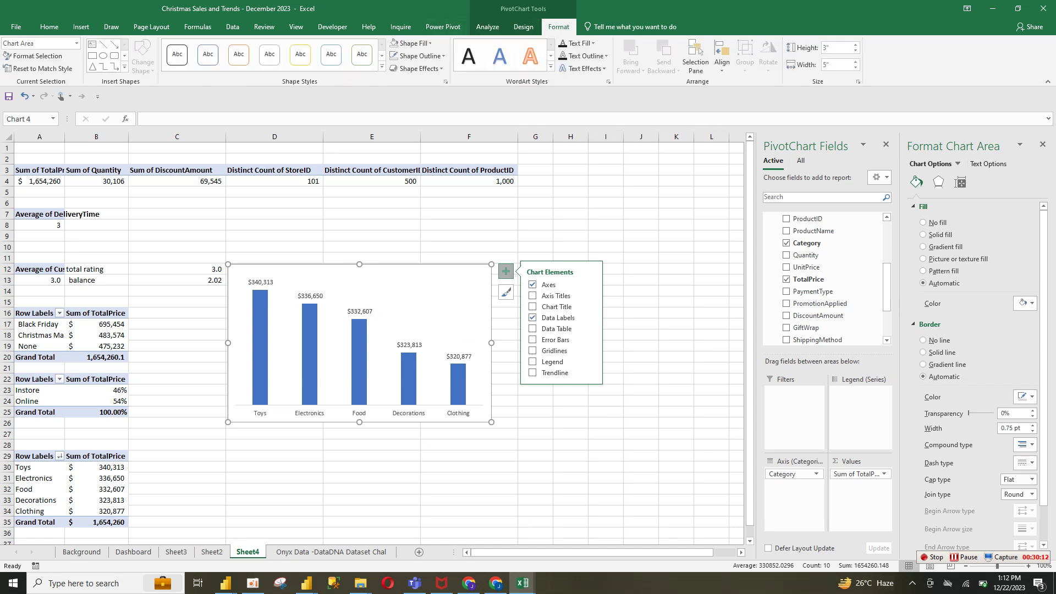
click(413, 43)
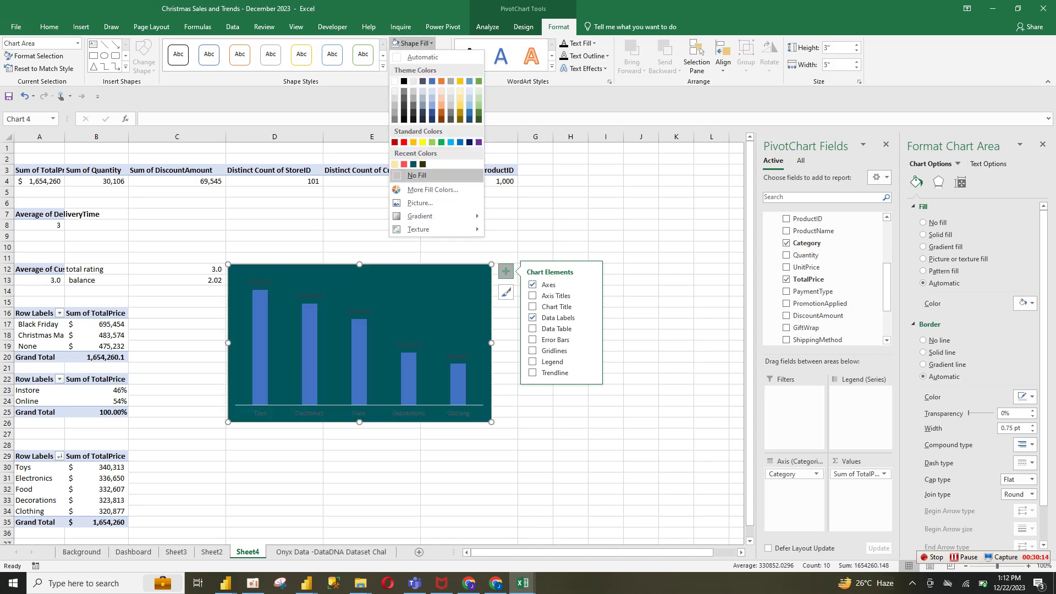
click(410, 175)
click(418, 68)
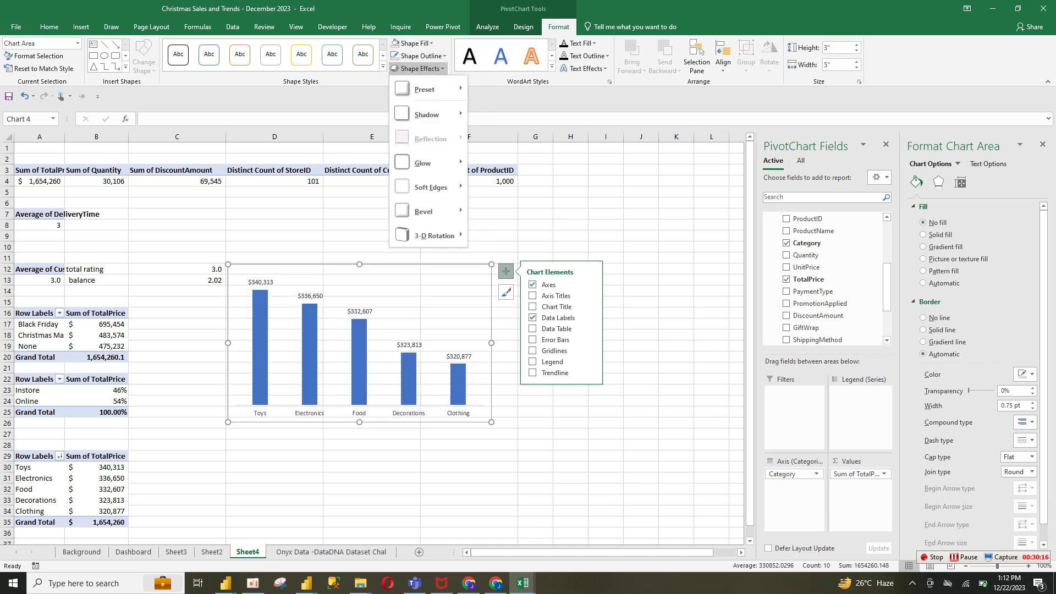
click(420, 55)
click(423, 187)
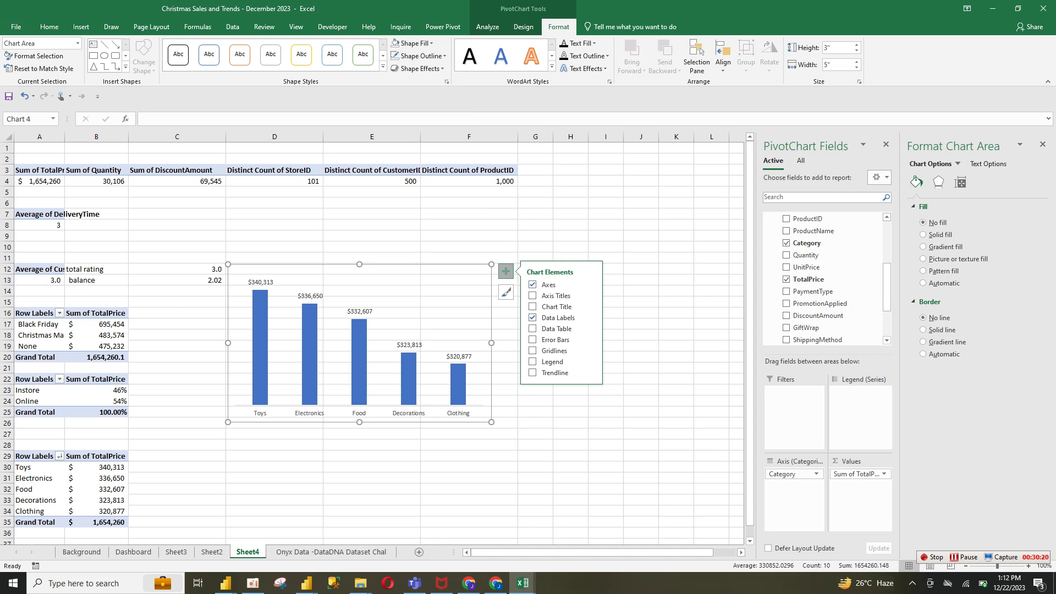
Step: Cut the category chart from Sheet4 and paste it onto the dashboard in Sheet2
key(Delete)
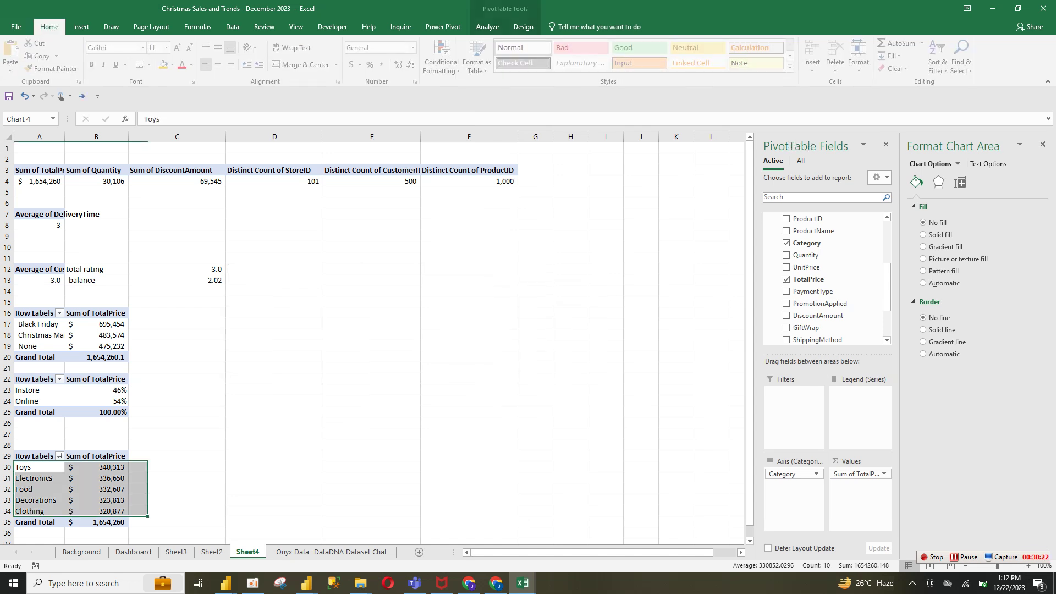
key(ctrl+Page_Up)
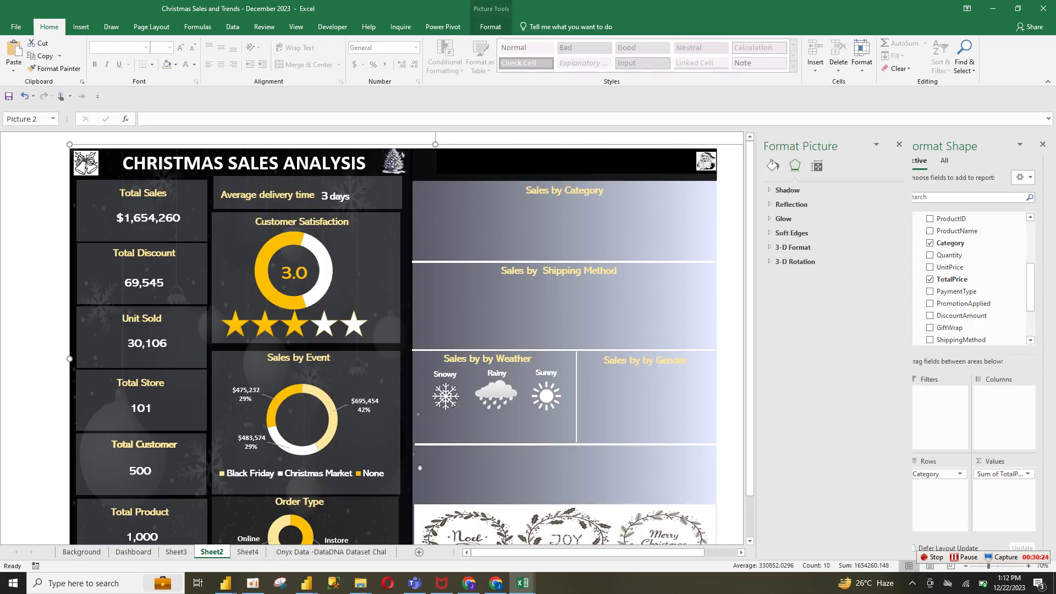
right_click(472, 225)
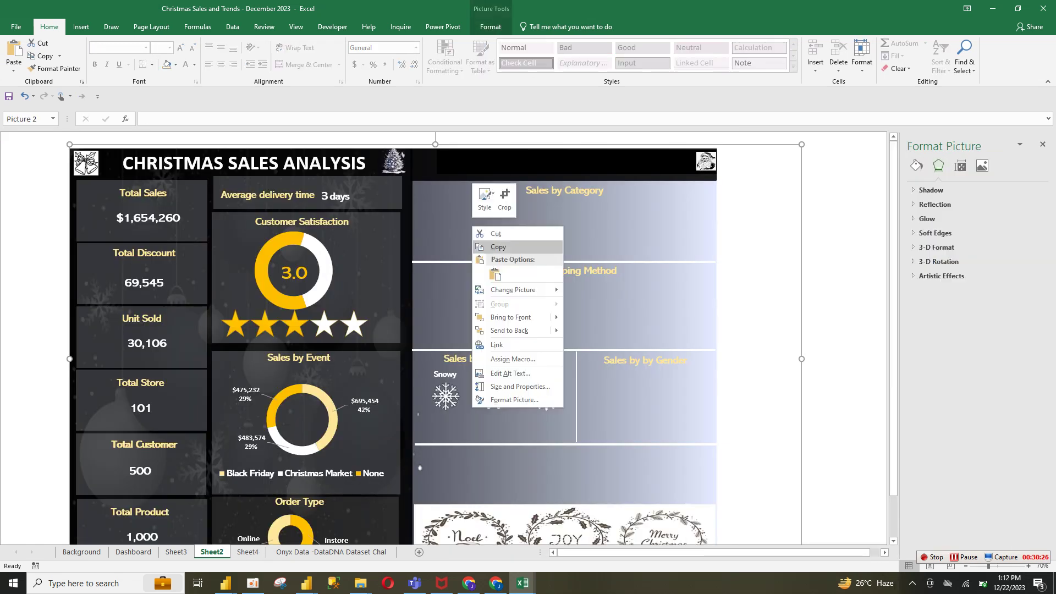
click(495, 273)
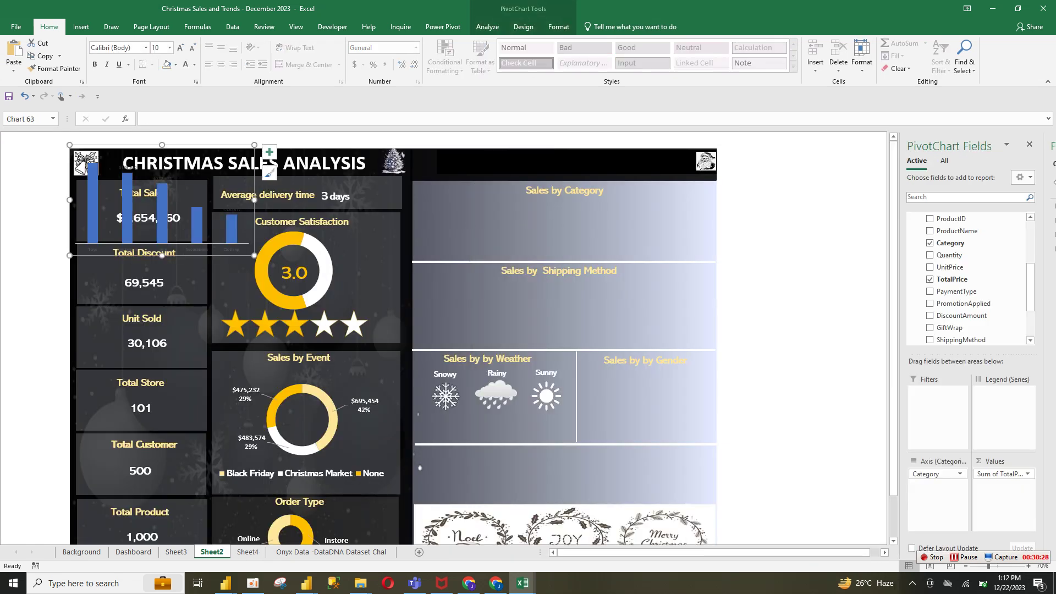
Step: Move and resize the pasted column chart so it fills the dashboard panel beneath the Sales by Category heading
drag(165, 220, 539, 242)
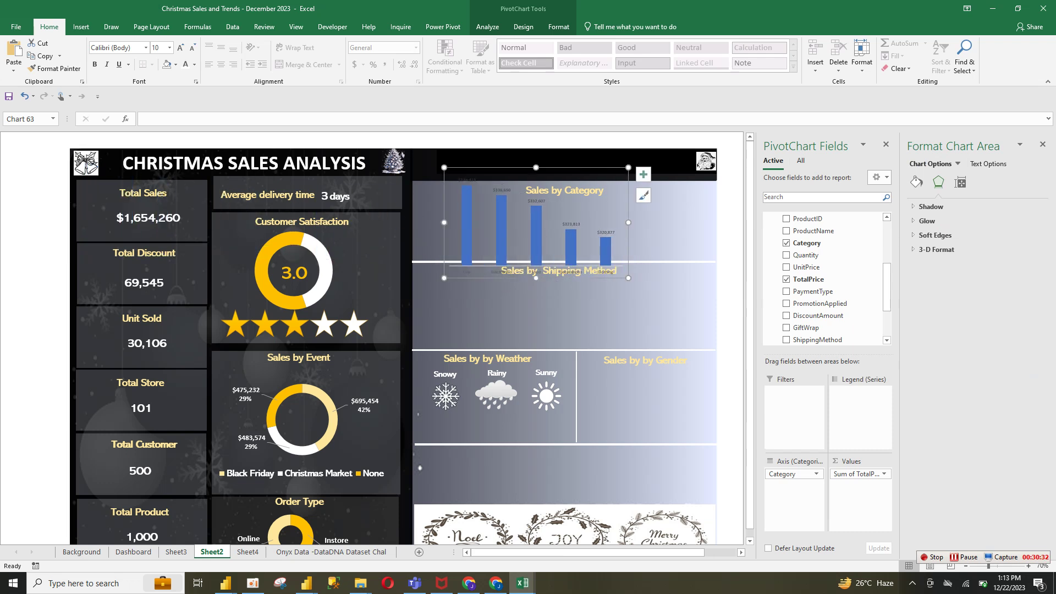
drag(628, 167, 641, 196)
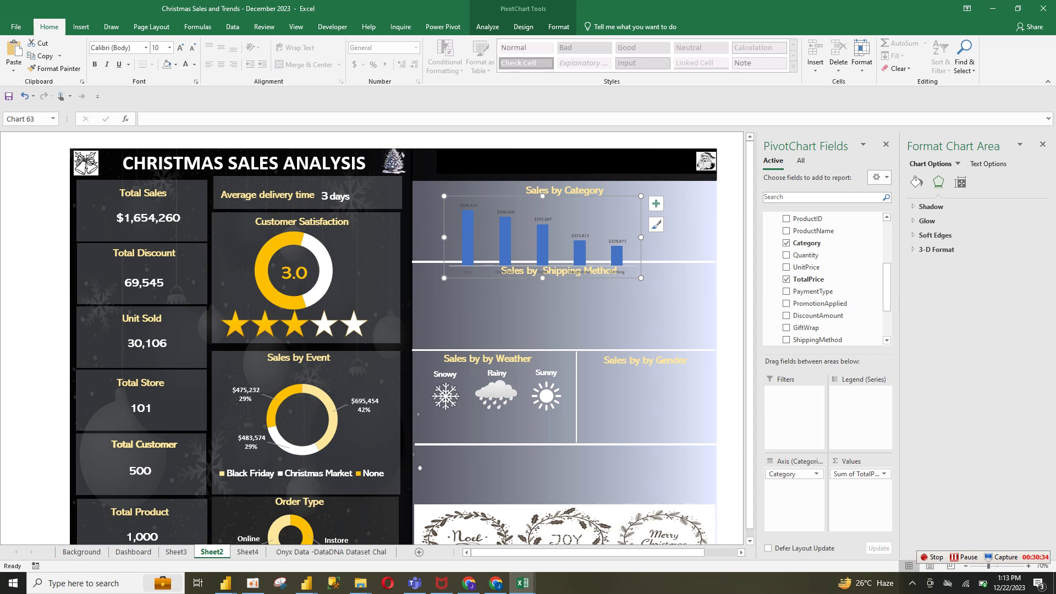
drag(641, 278, 708, 250)
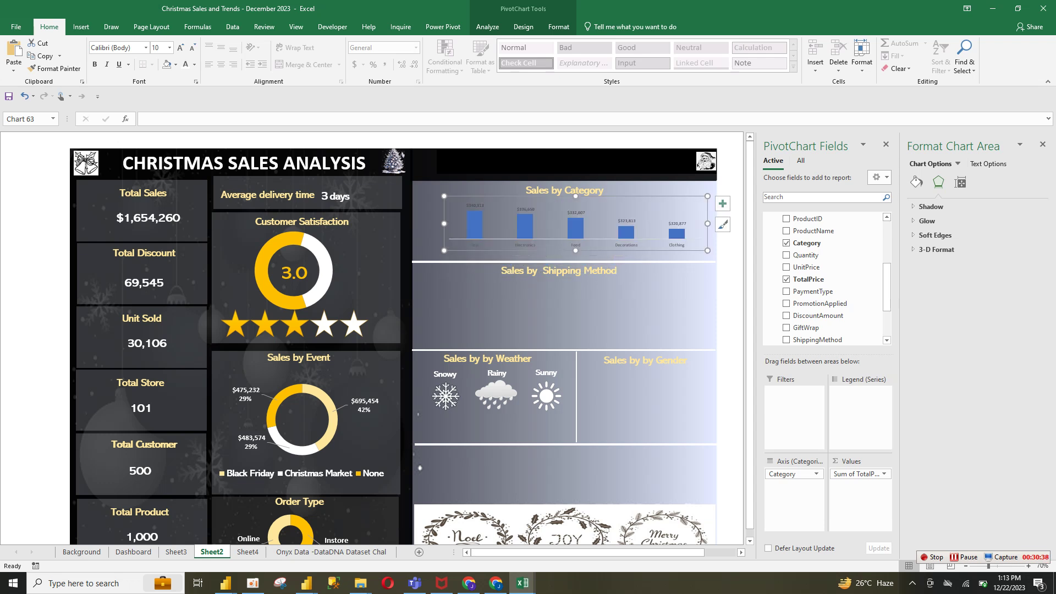
drag(444, 251, 427, 257)
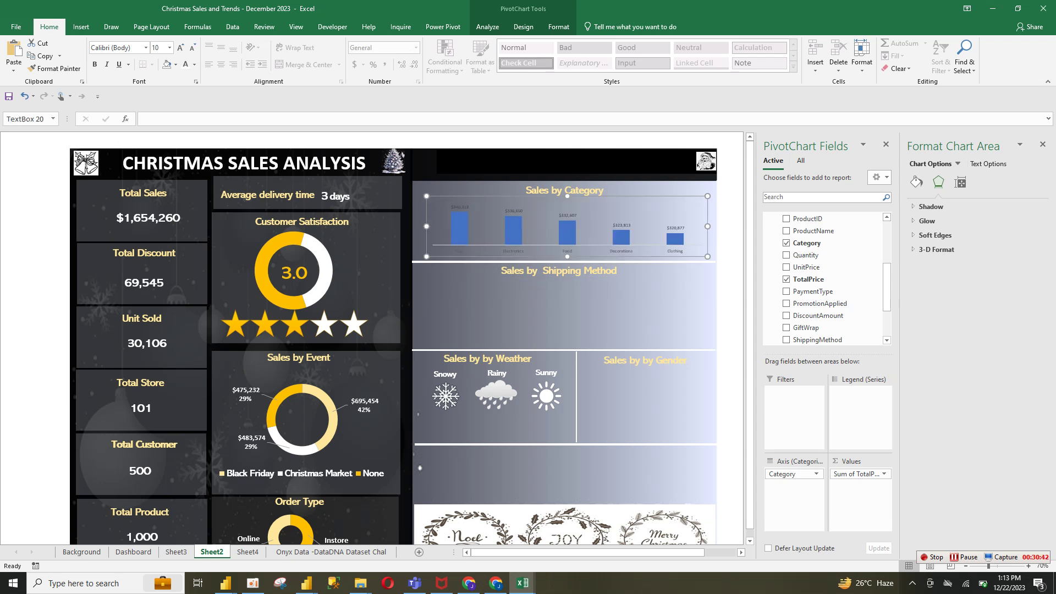
Step: Format the Sales by Category chart's data labels as white, bold, 16-point text
click(567, 190)
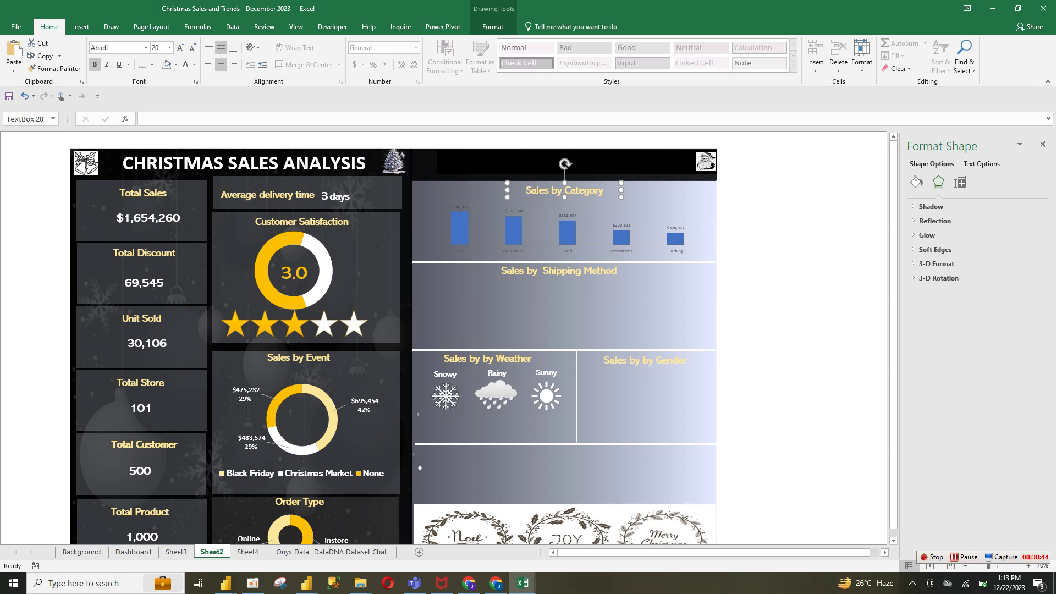
click(594, 217)
click(611, 308)
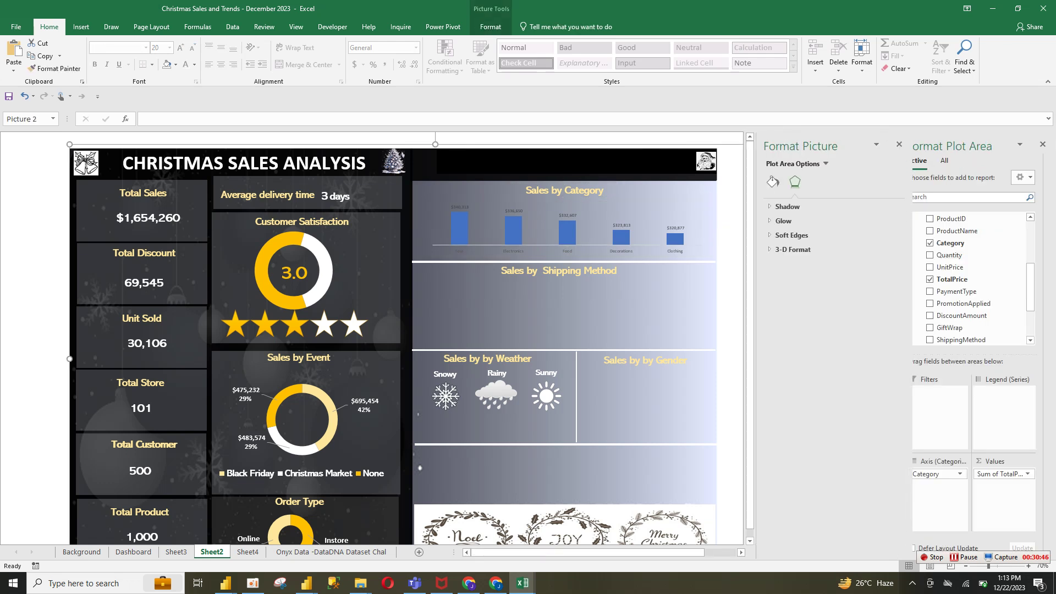
click(595, 218)
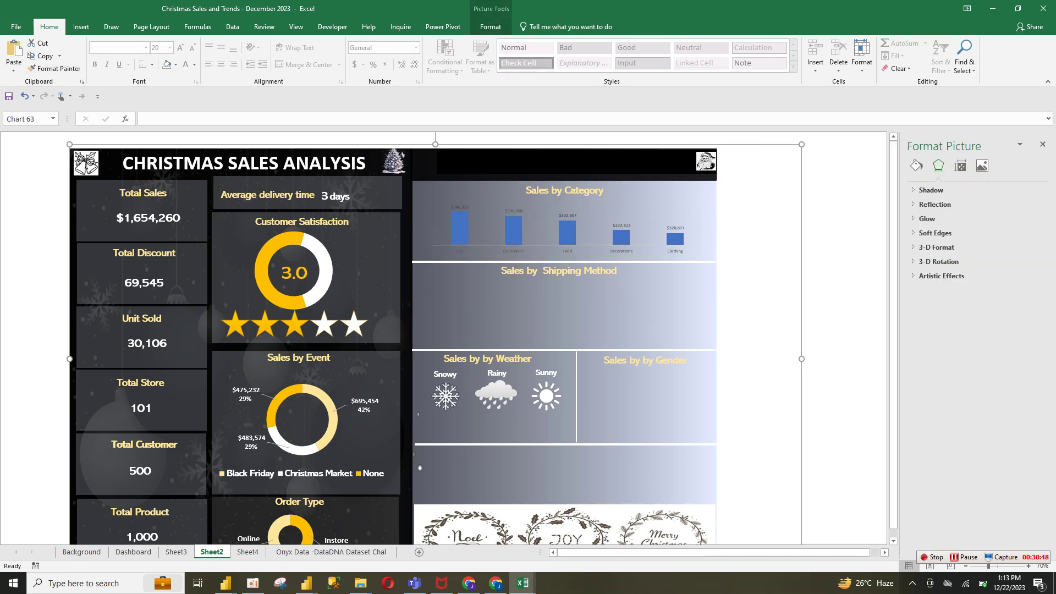
click(567, 216)
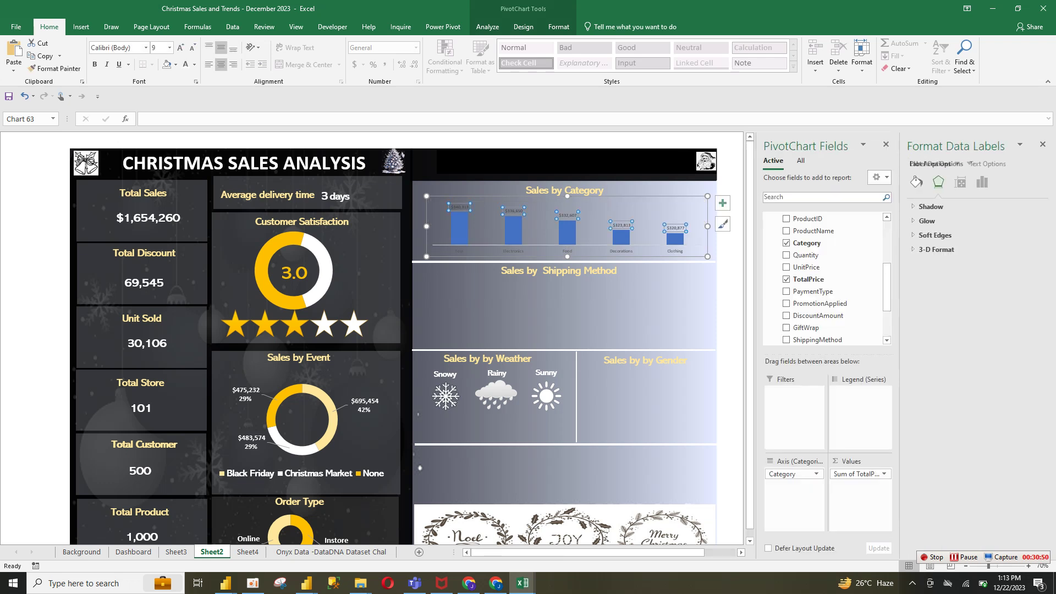
click(185, 64)
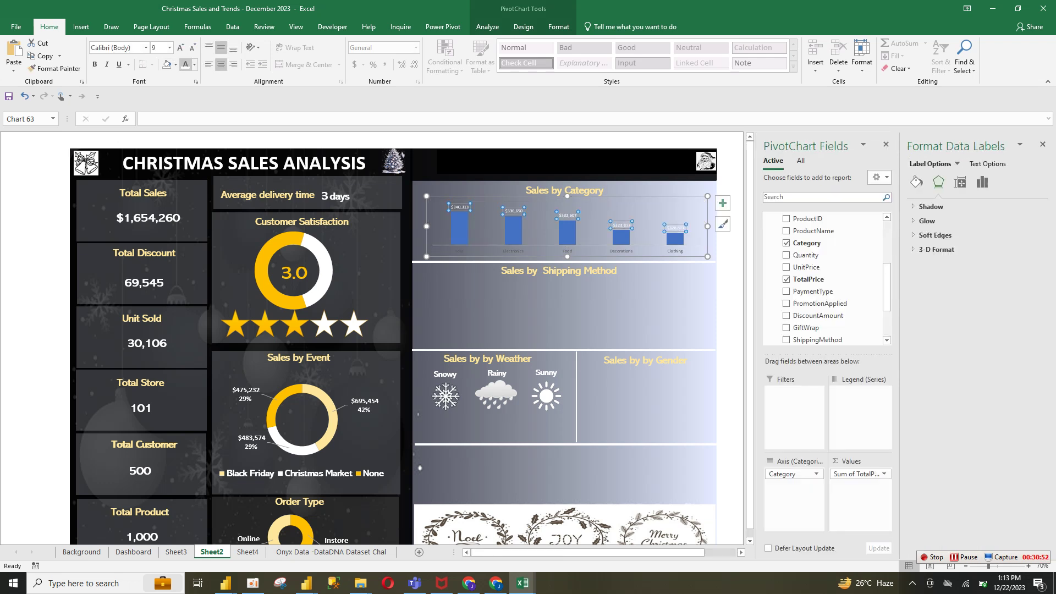
click(180, 48)
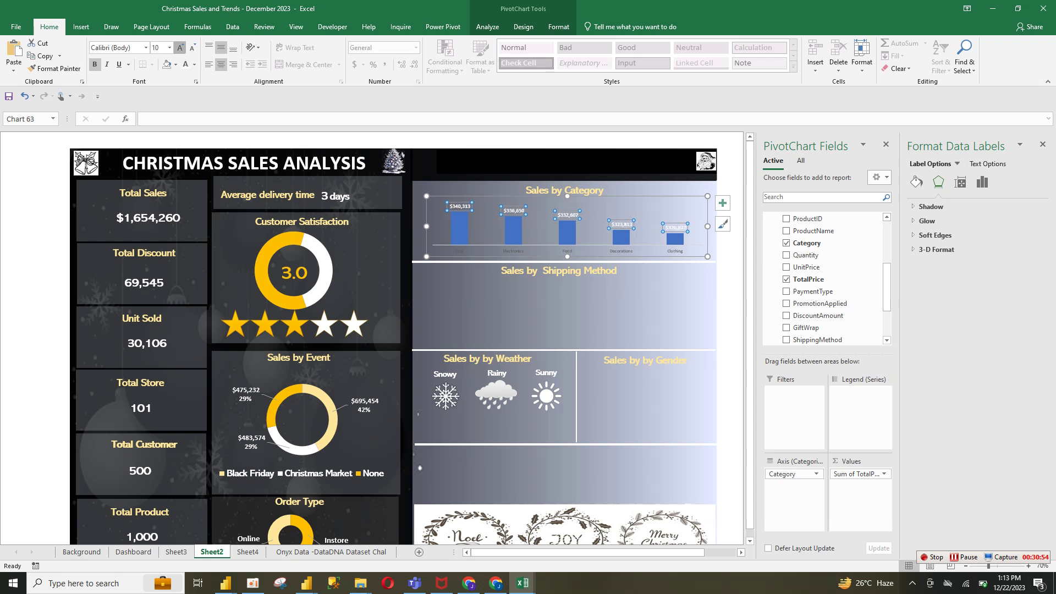
click(180, 47)
click(180, 47)
click(180, 48)
click(180, 47)
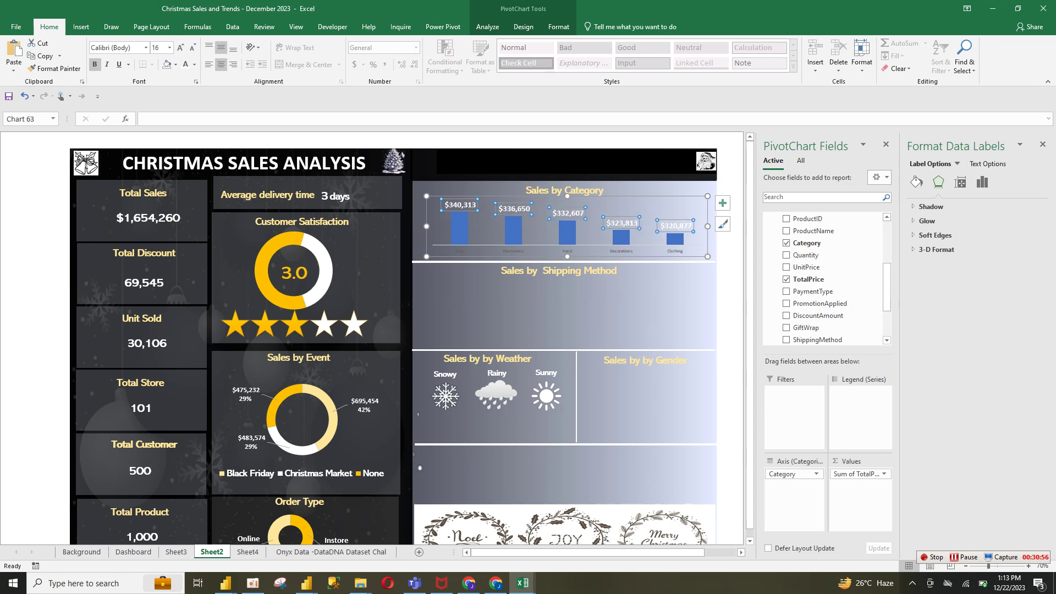
Step: Format the Sales by Category chart's category axis labels as black, bold, 12-point text
click(514, 250)
click(186, 65)
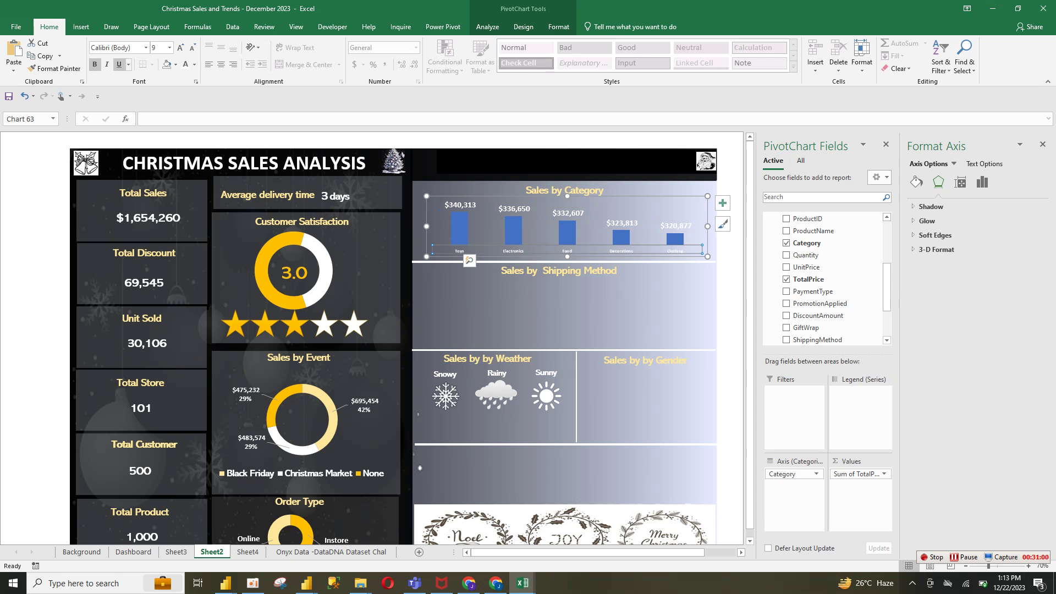
click(194, 65)
click(197, 101)
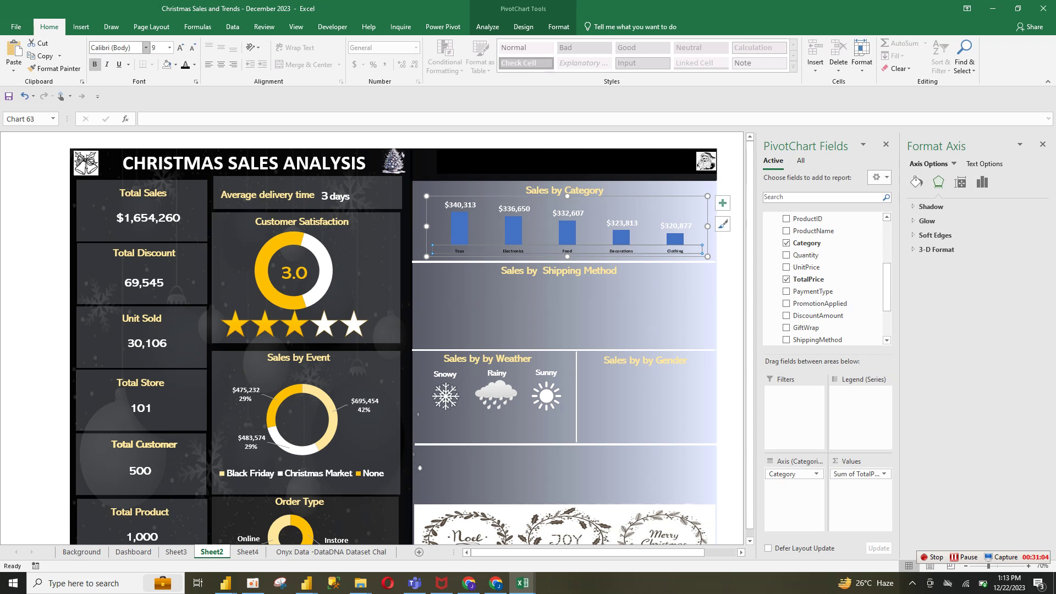
click(181, 48)
click(180, 48)
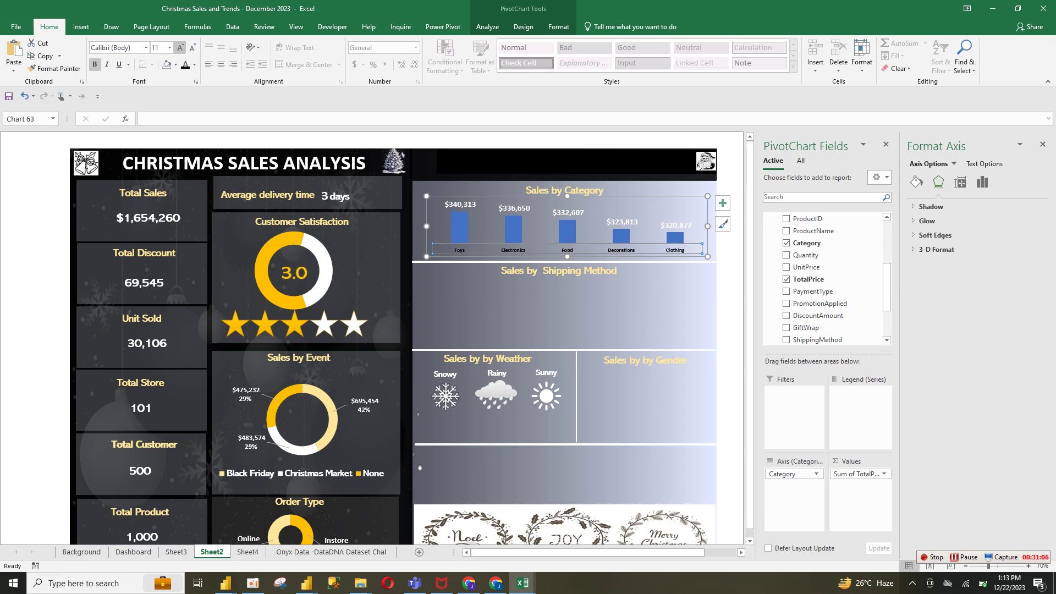
click(181, 48)
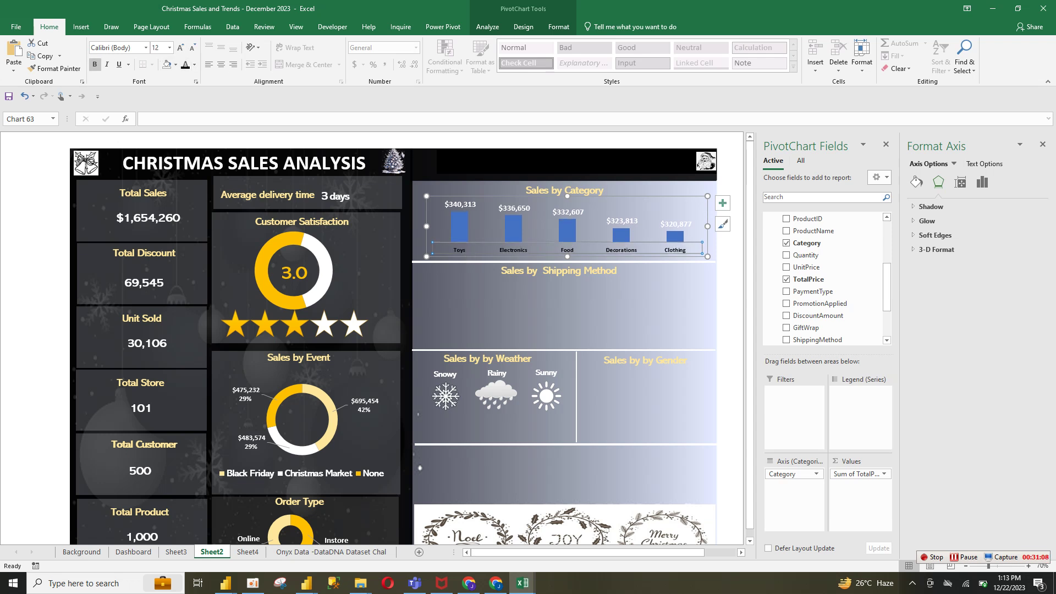
Step: Recolor the Sales by Category chart's data labels black and set its columns' border to no line
click(460, 205)
click(185, 65)
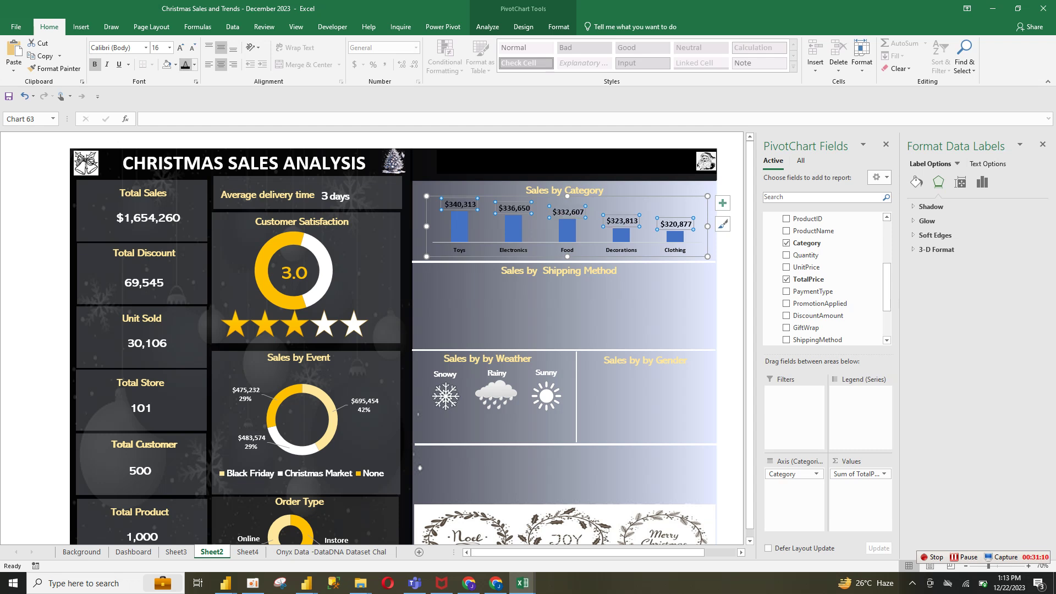
click(572, 238)
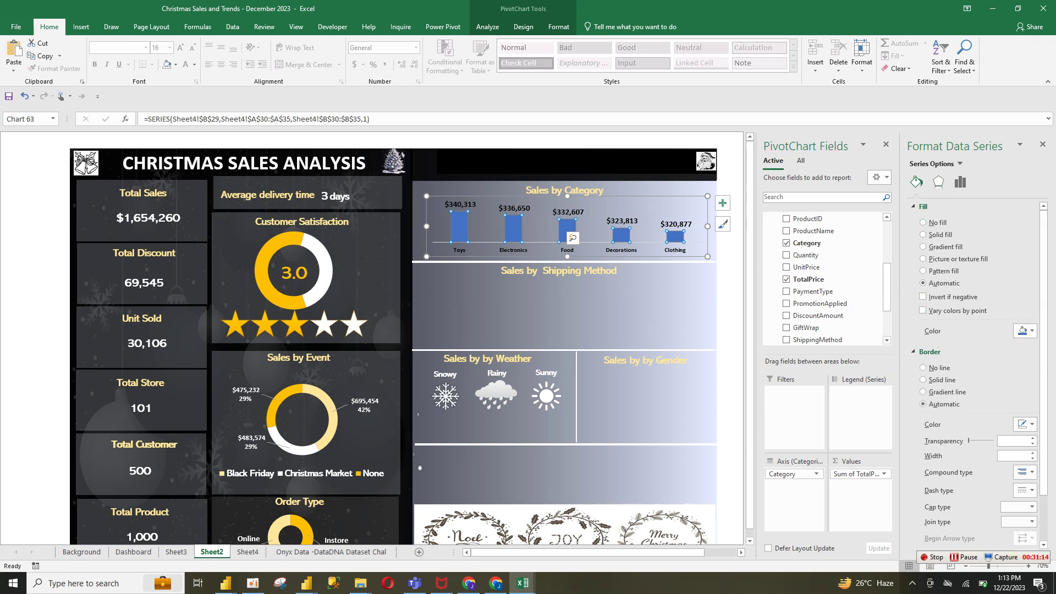
click(923, 367)
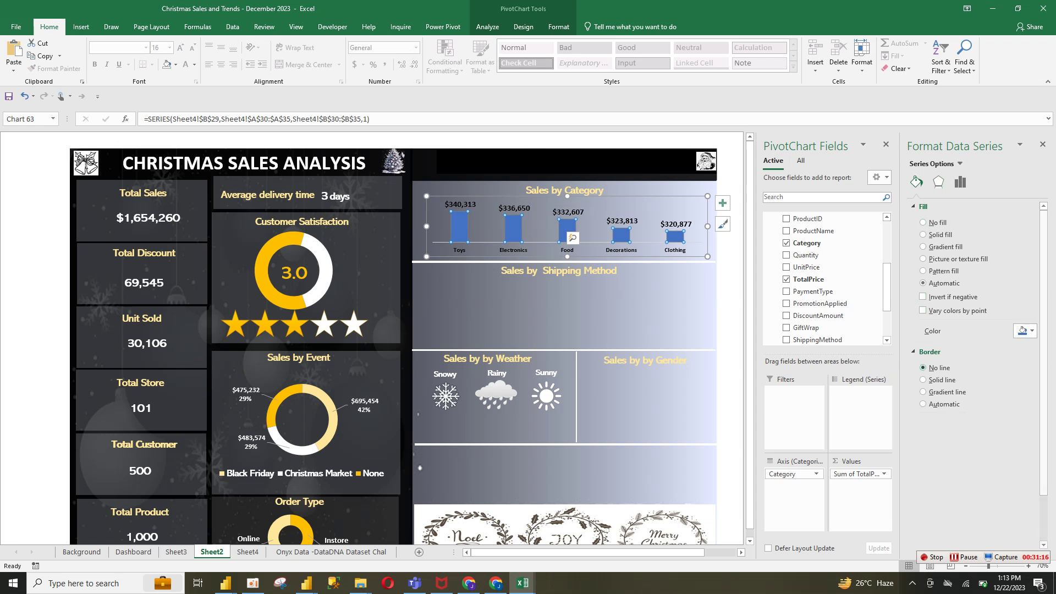
Step: Fill the Sales by Category chart's columns with the pale yellow recent color
click(1026, 331)
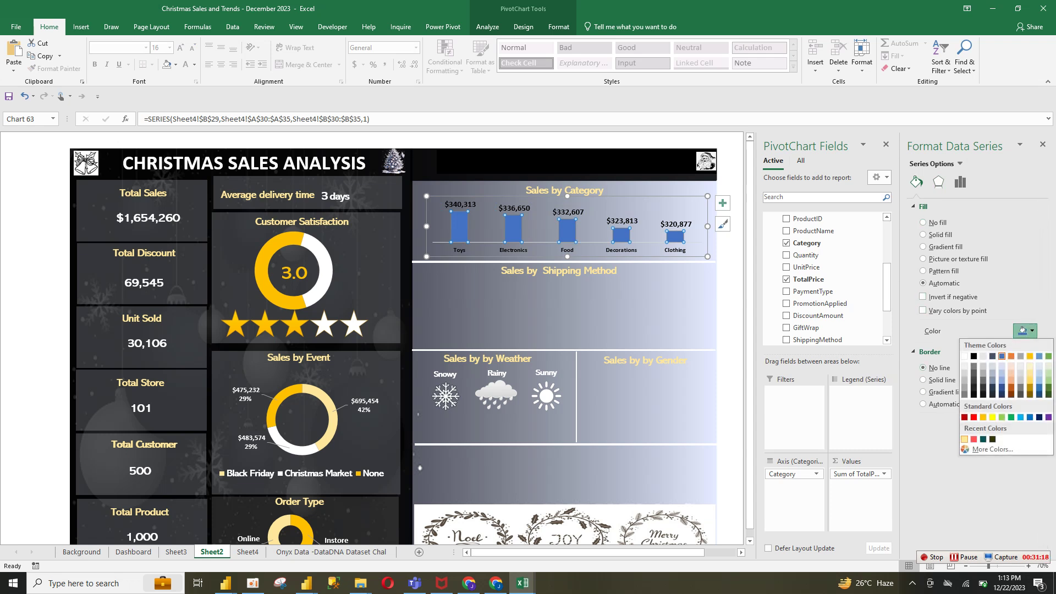
click(964, 440)
click(731, 297)
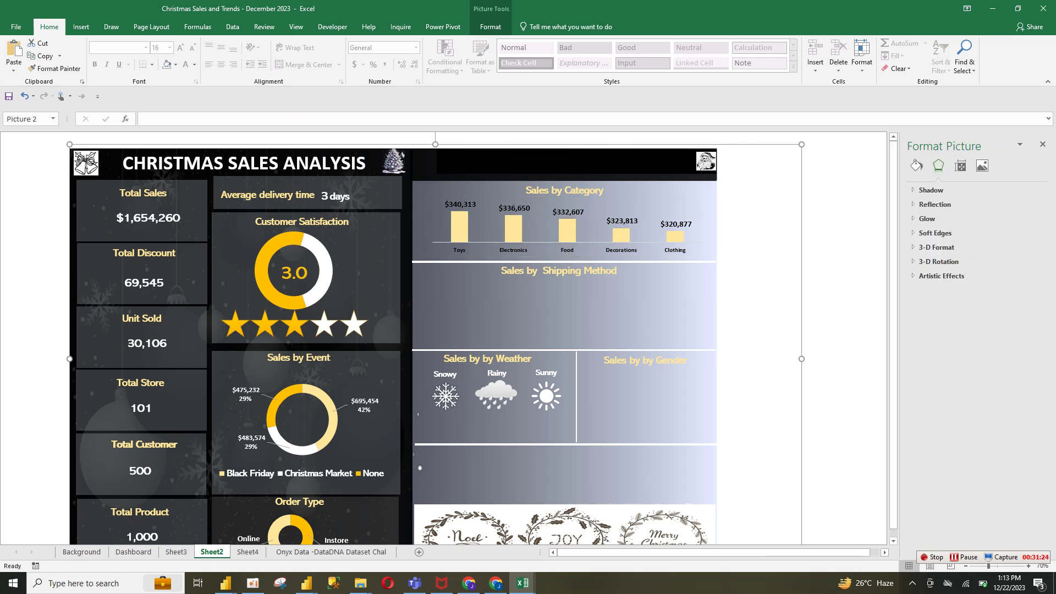
Step: Copy the category pivot table on Sheet4, including its headers and grand total, and paste it at cell D28
click(248, 552)
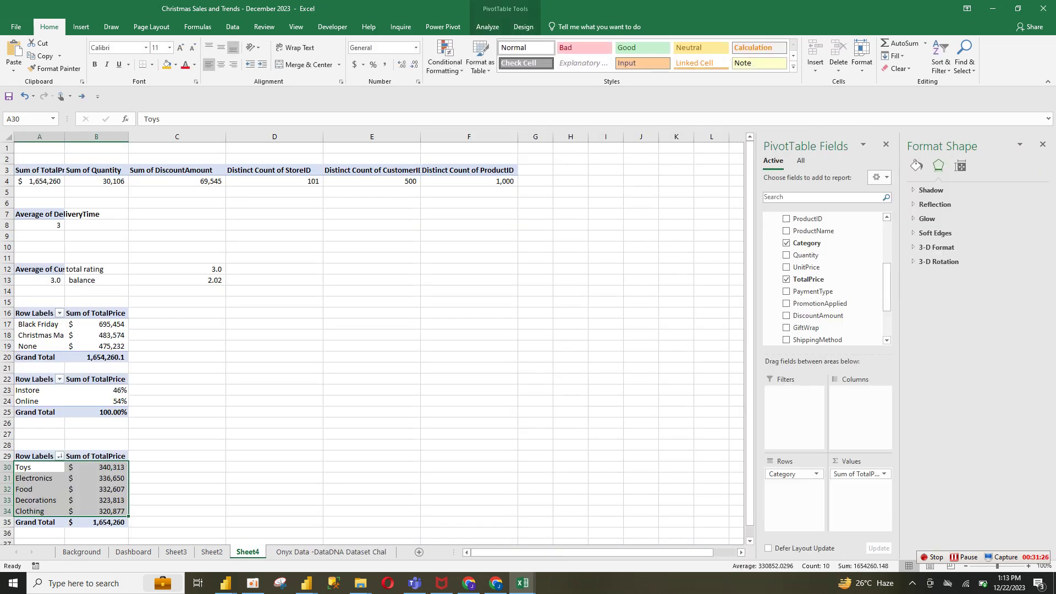
drag(34, 456, 101, 522)
key(ctrl+c)
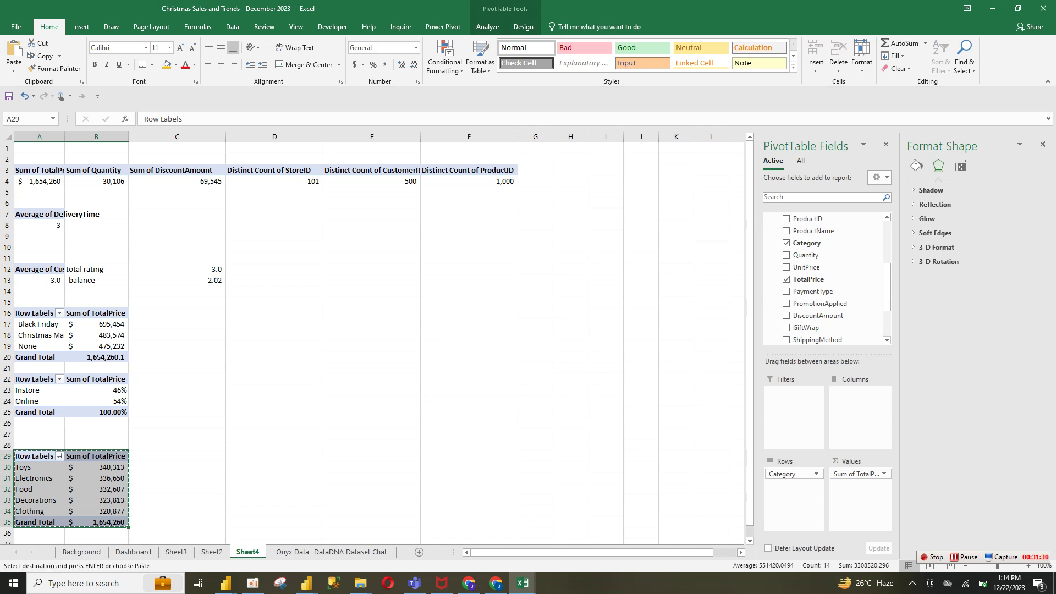
click(275, 445)
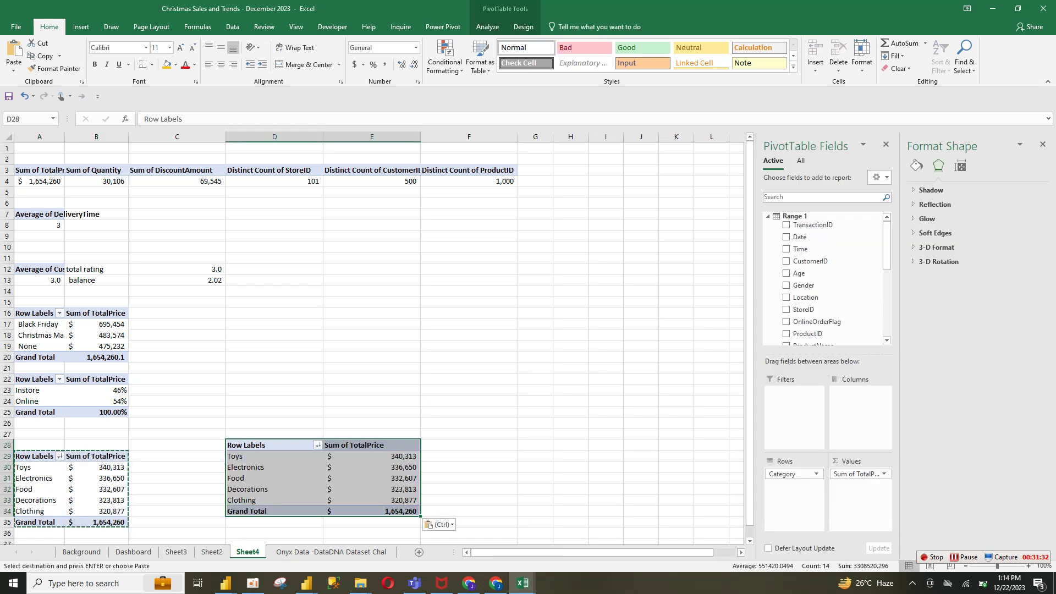
Step: Replace Category with ShippingMethod as the row field of the pasted pivot table
drag(788, 474, 806, 311)
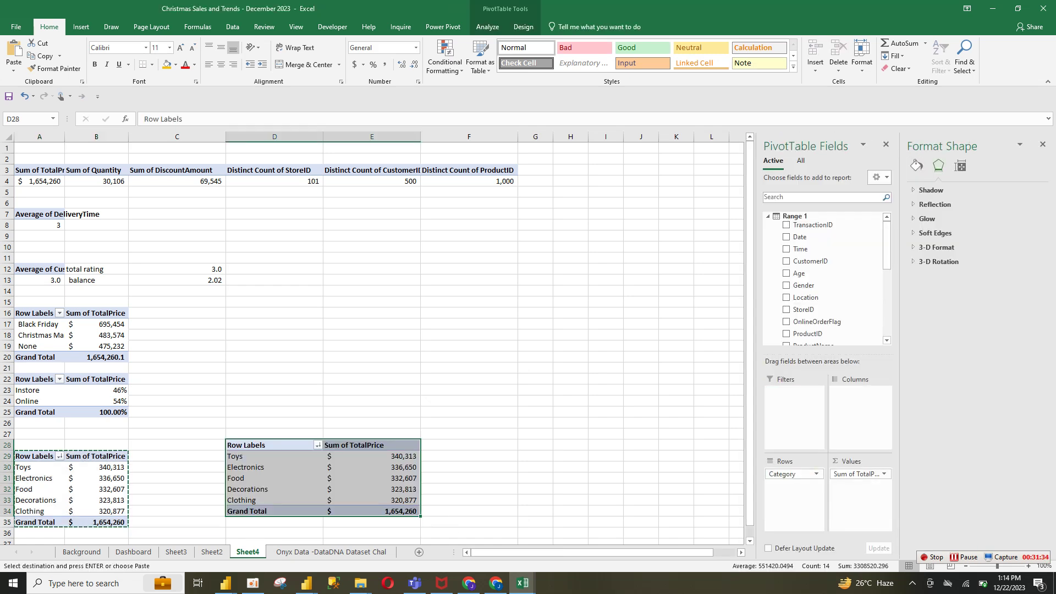
scroll(825, 278, down, 5)
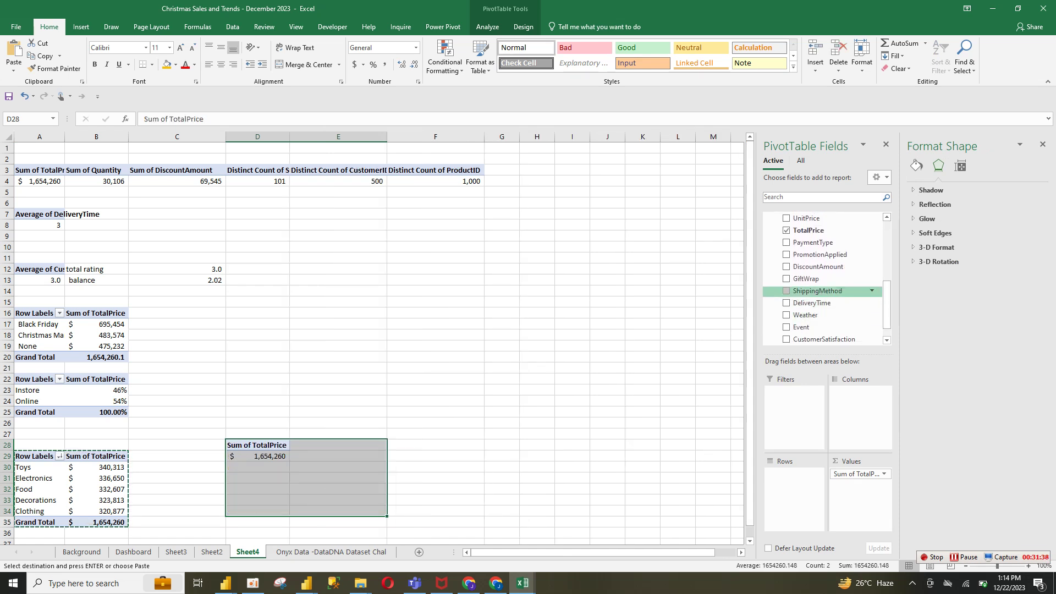
drag(817, 291, 795, 487)
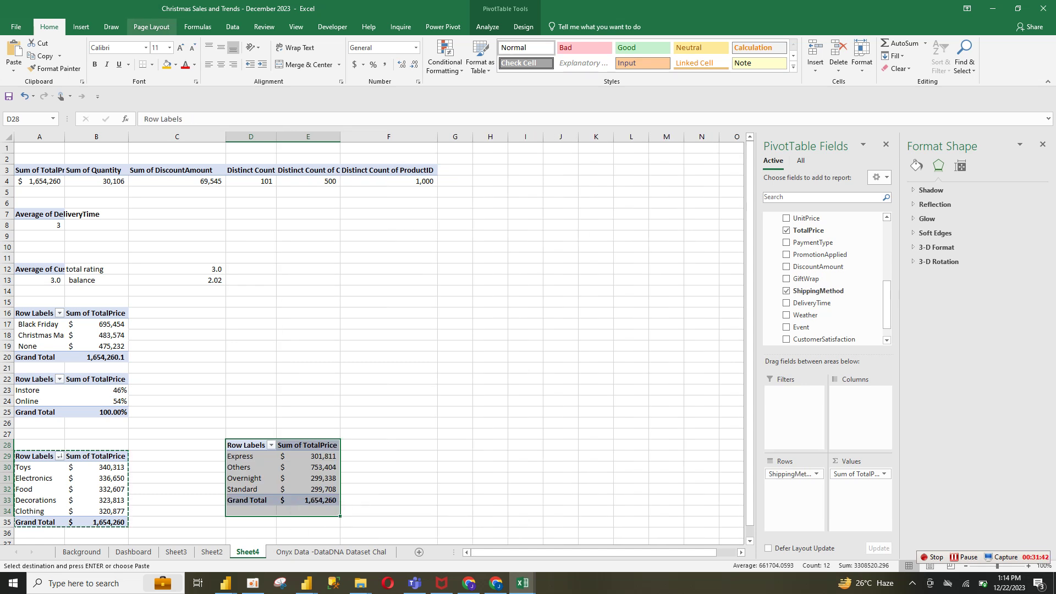
Step: Insert a clustered column pivot chart from the ShippingMethod pivot table and hide all its field buttons
click(111, 26)
click(324, 467)
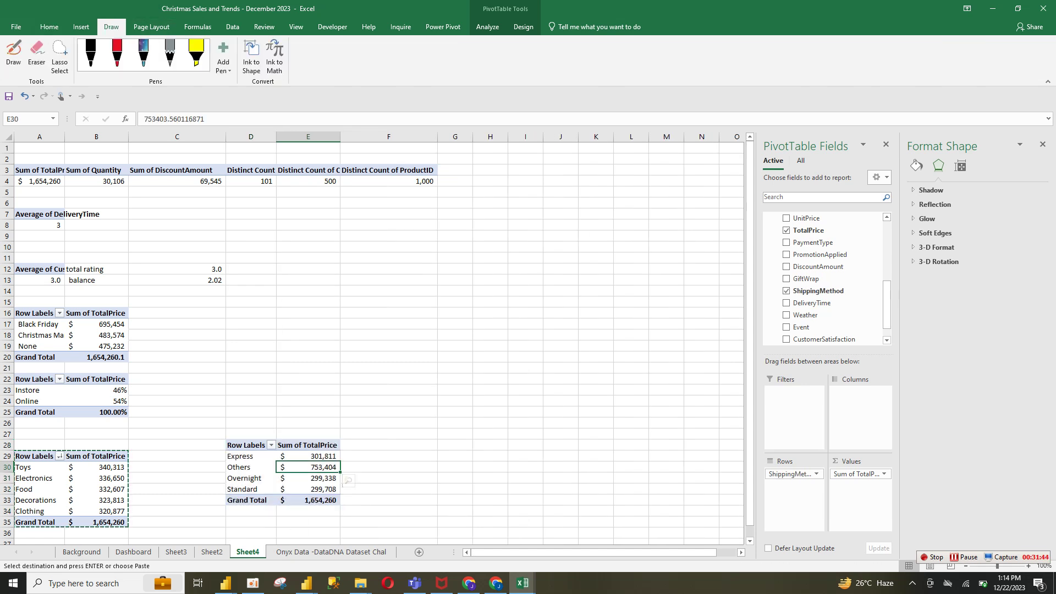
click(81, 26)
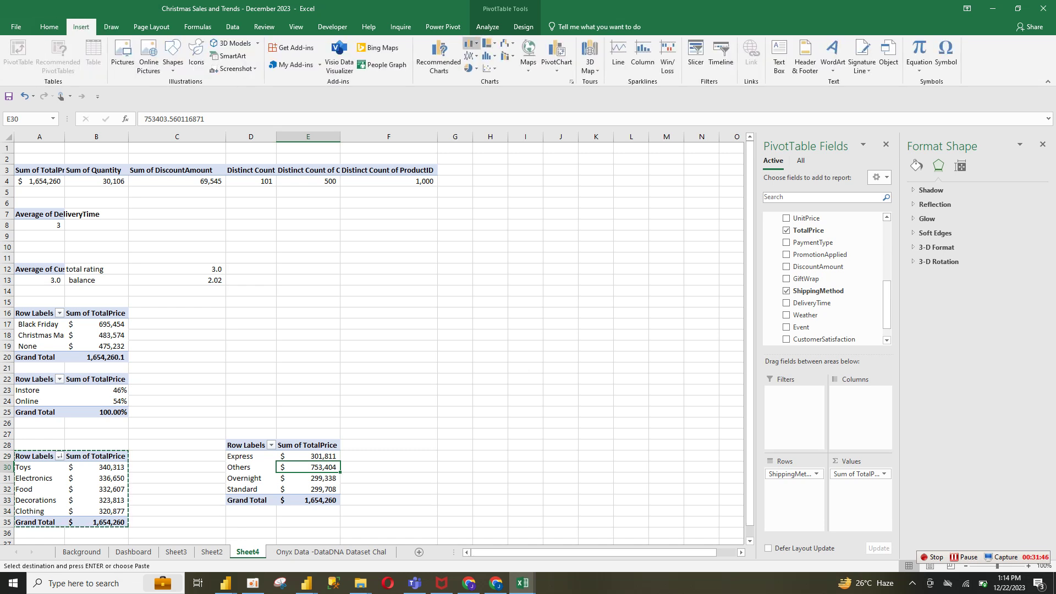
click(472, 43)
click(478, 77)
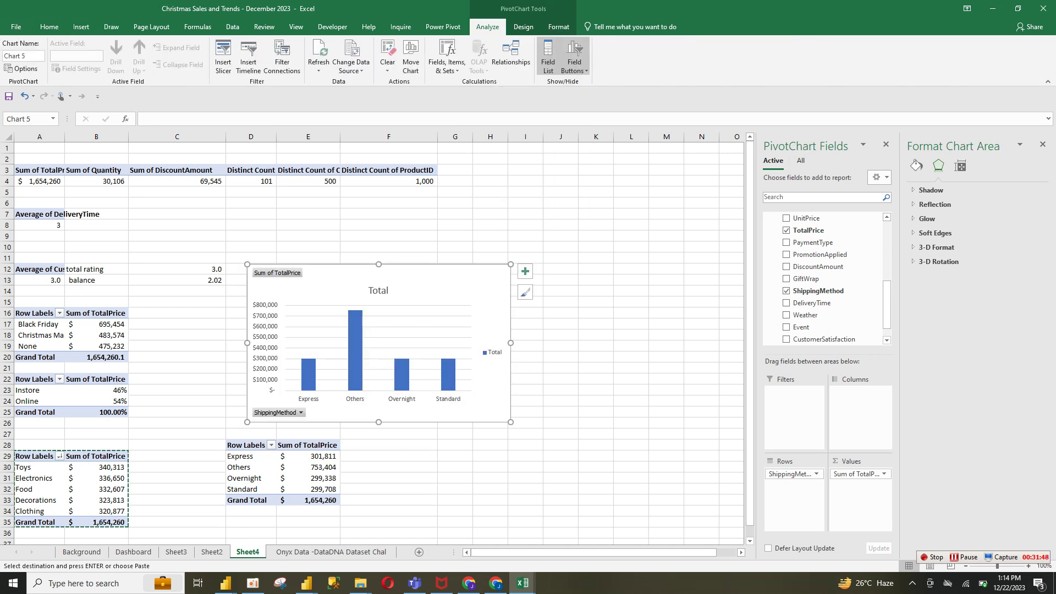
right_click(278, 273)
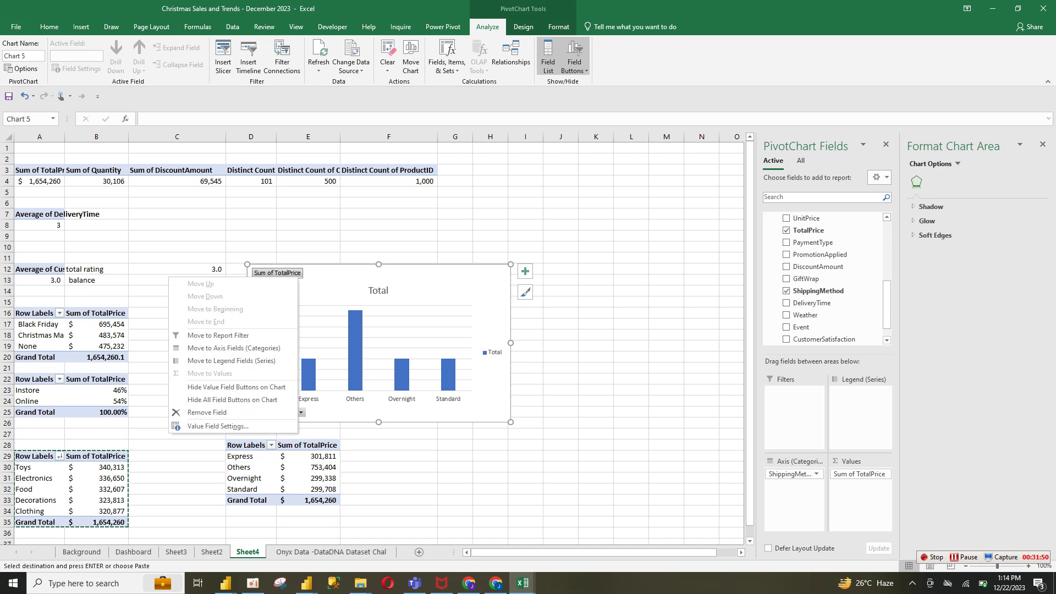
click(233, 400)
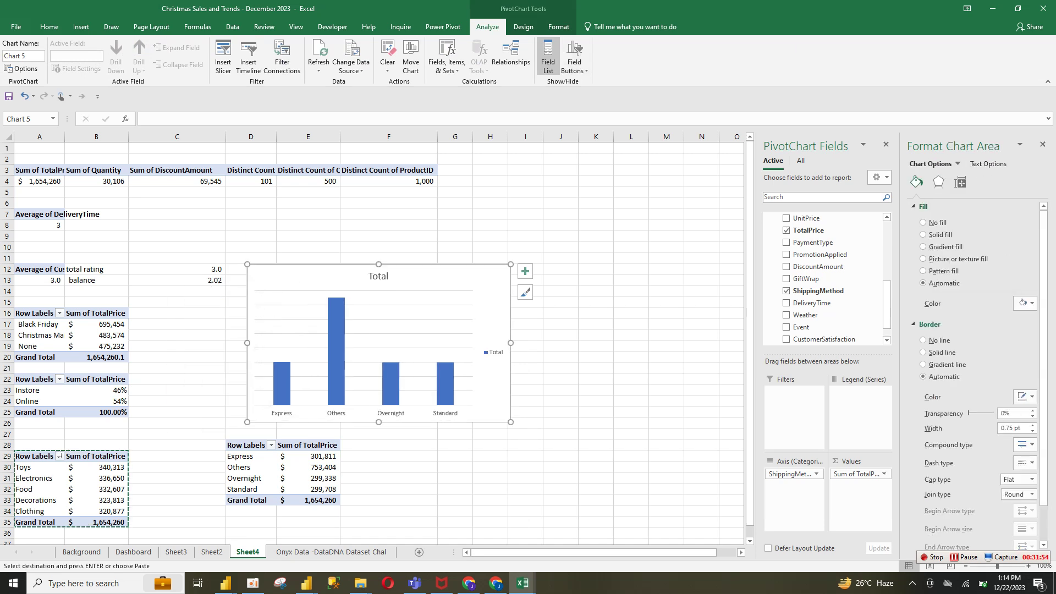
Step: Remove the shipping method chart's legend, gridlines and title, and sort its columns from largest to smallest
click(526, 271)
click(572, 361)
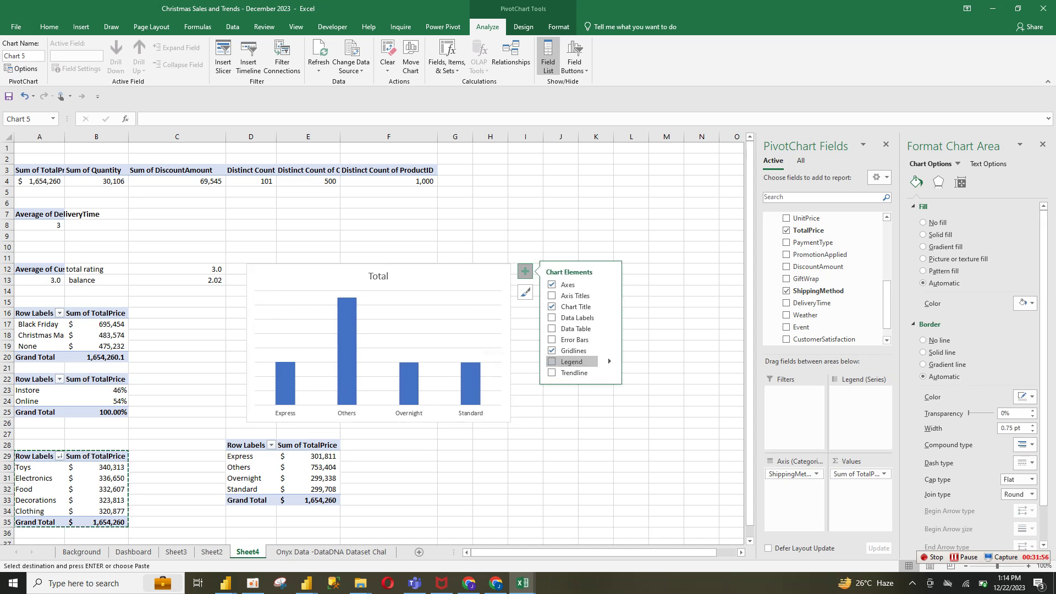
click(572, 350)
click(575, 295)
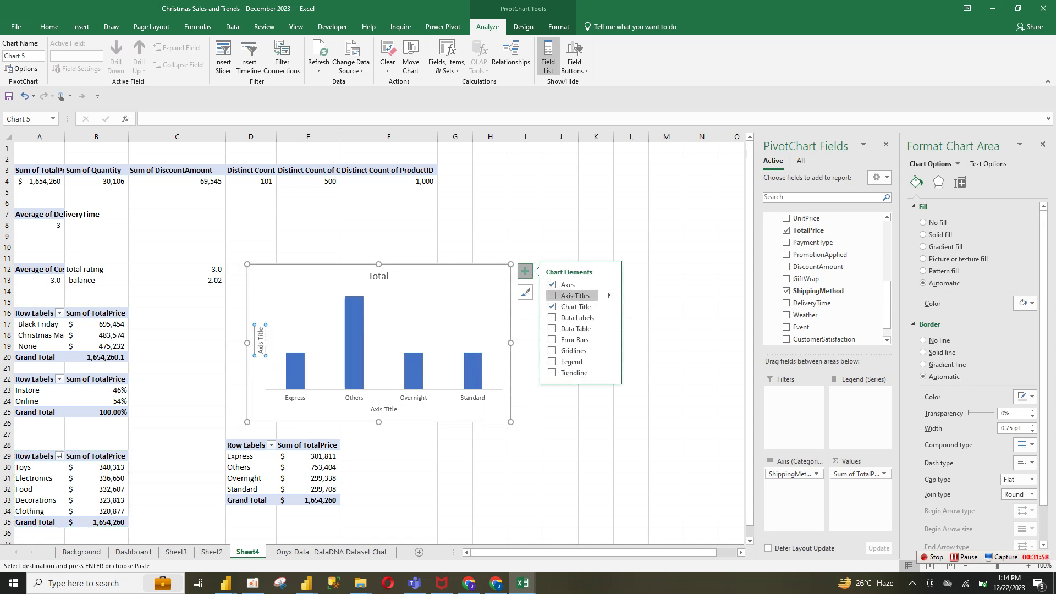
click(599, 307)
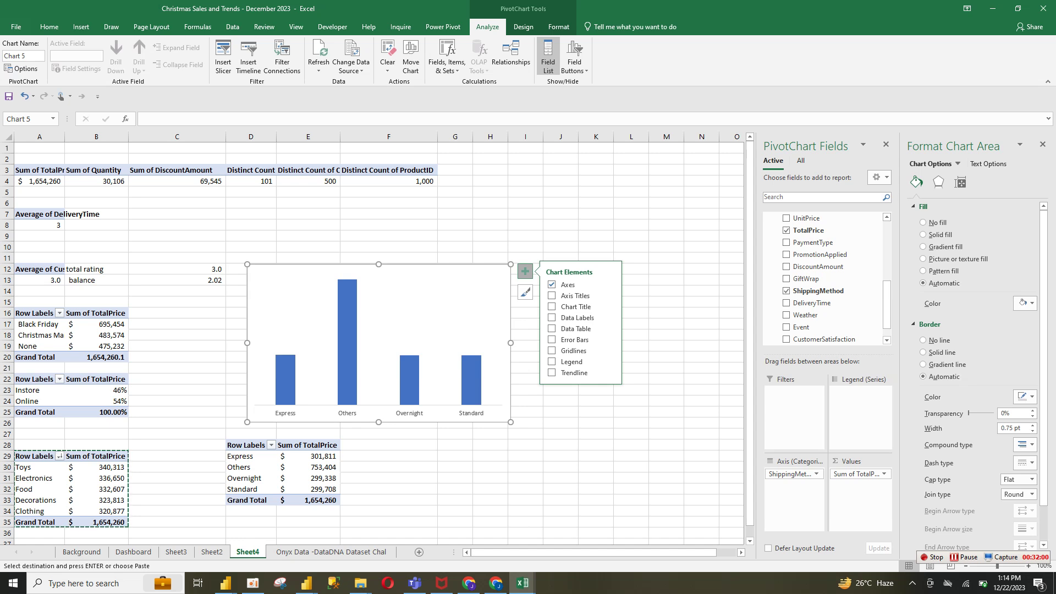
right_click(348, 318)
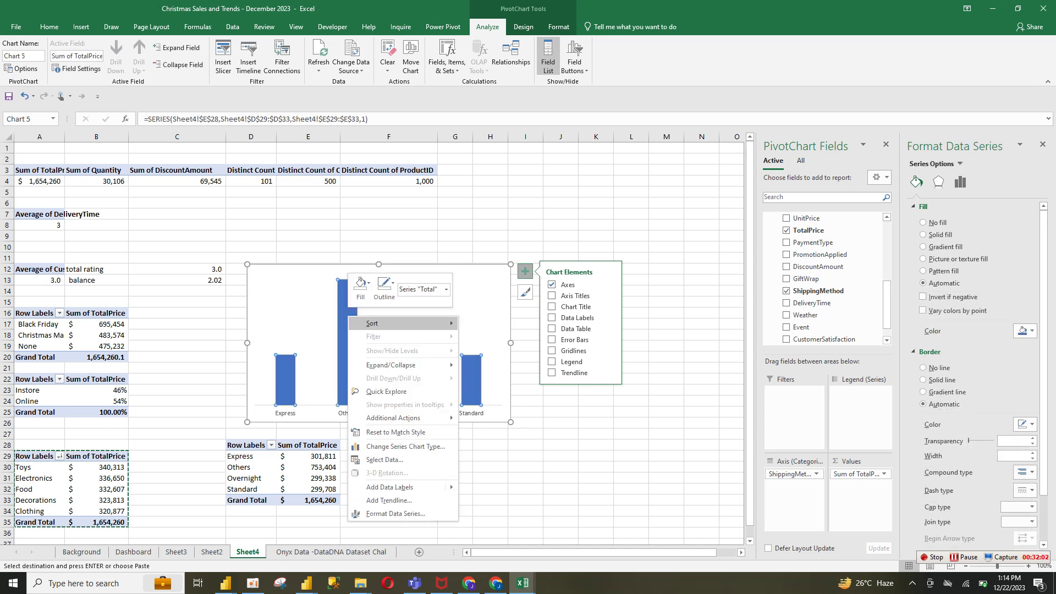
click(502, 336)
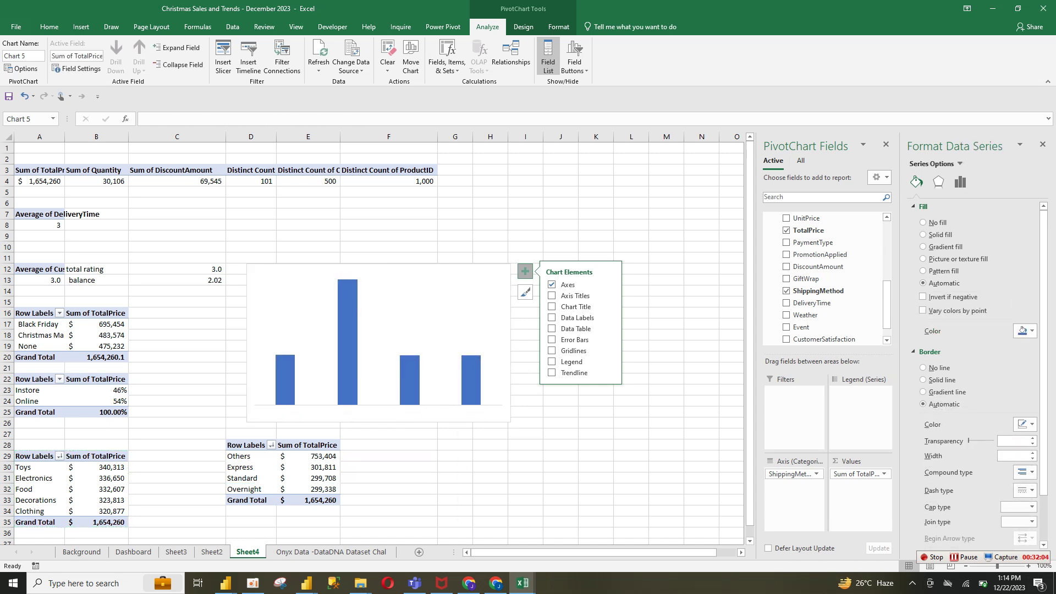
click(559, 27)
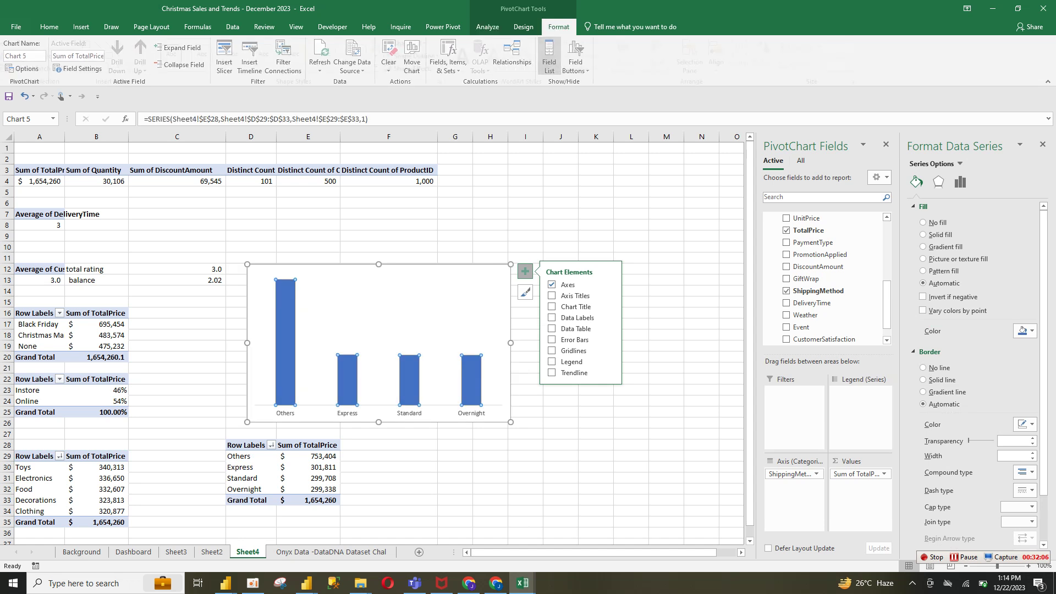
click(413, 43)
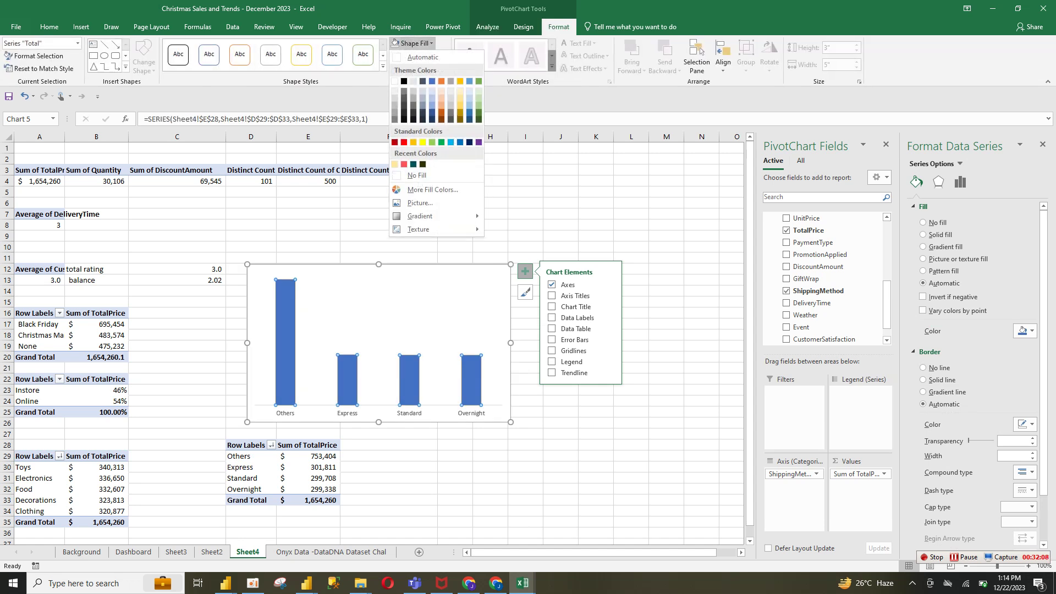
click(417, 175)
click(421, 56)
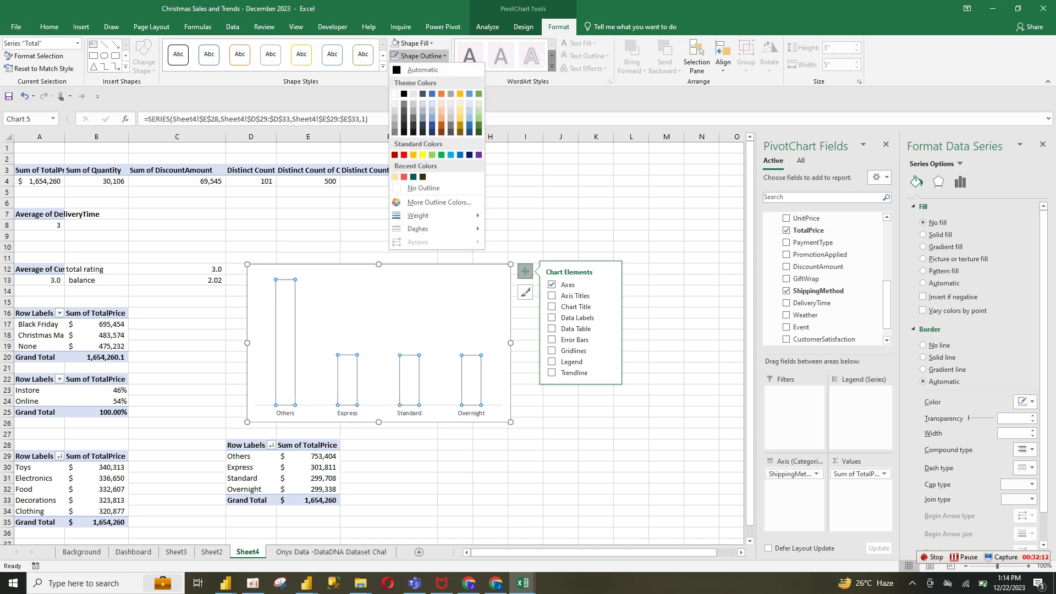
click(423, 188)
click(561, 456)
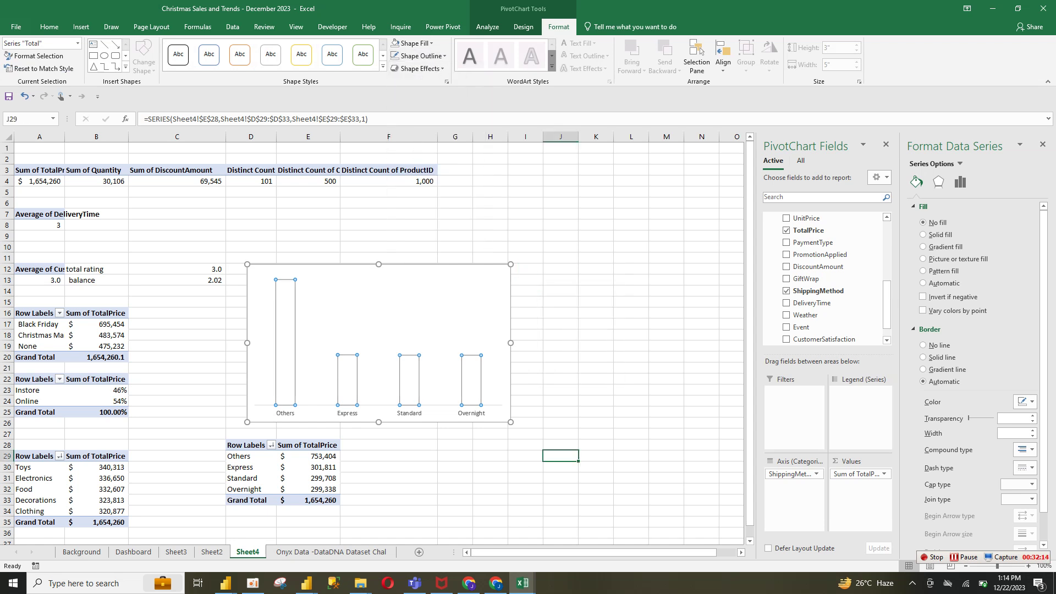
key(ctrl+z)
key(ctrl+z)
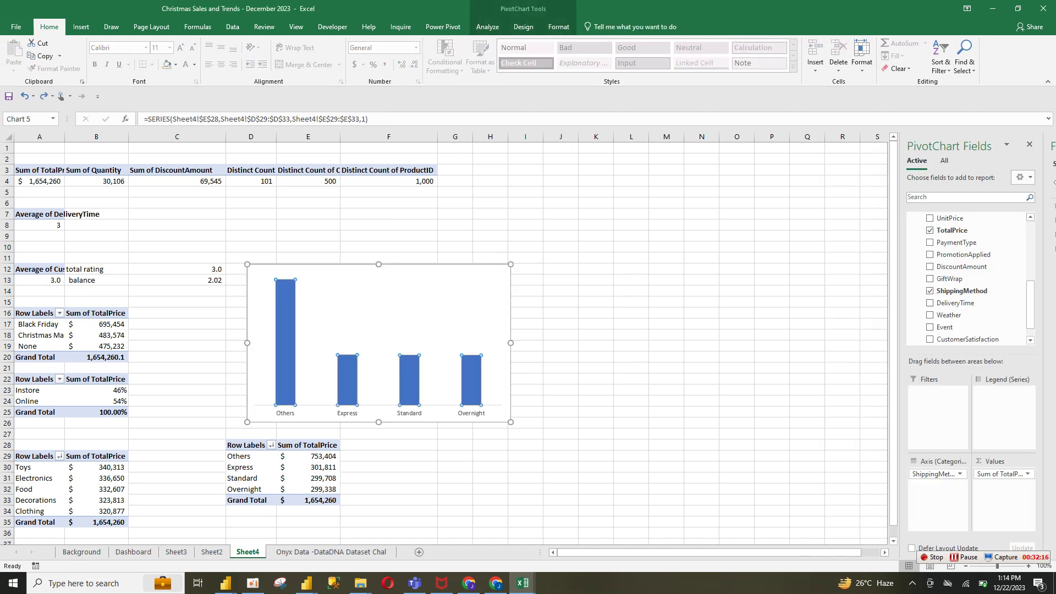
Step: Set the shipping method chart's background area to no fill
click(440, 271)
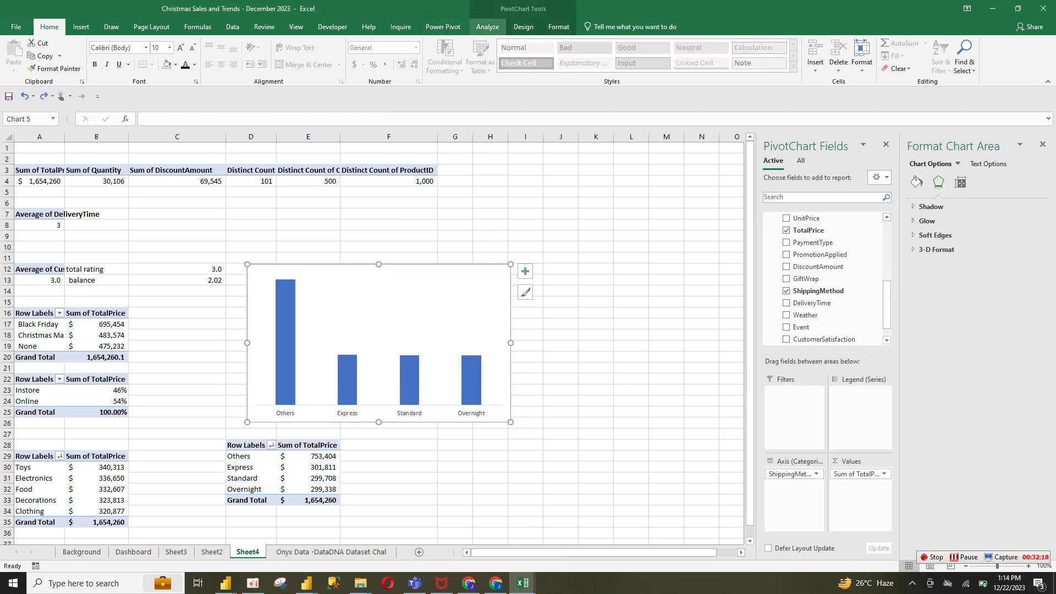
click(558, 26)
click(420, 55)
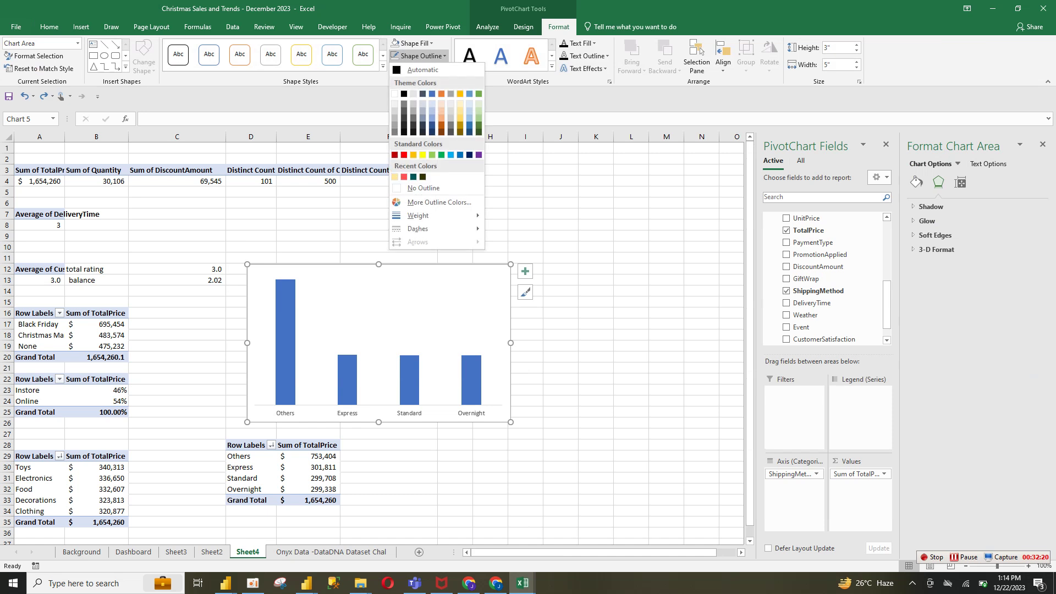
click(420, 56)
click(416, 43)
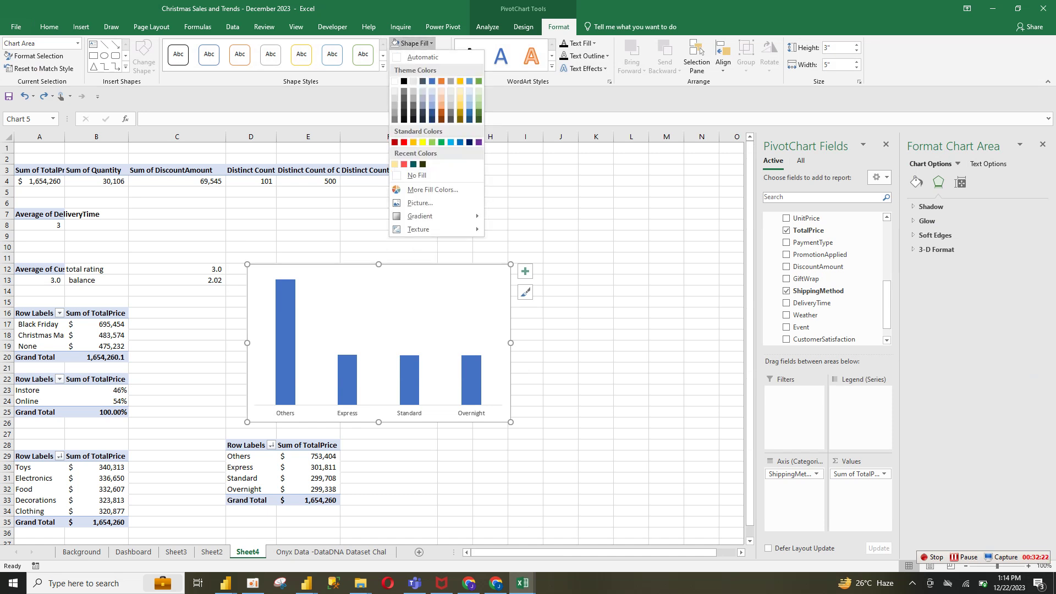
click(432, 176)
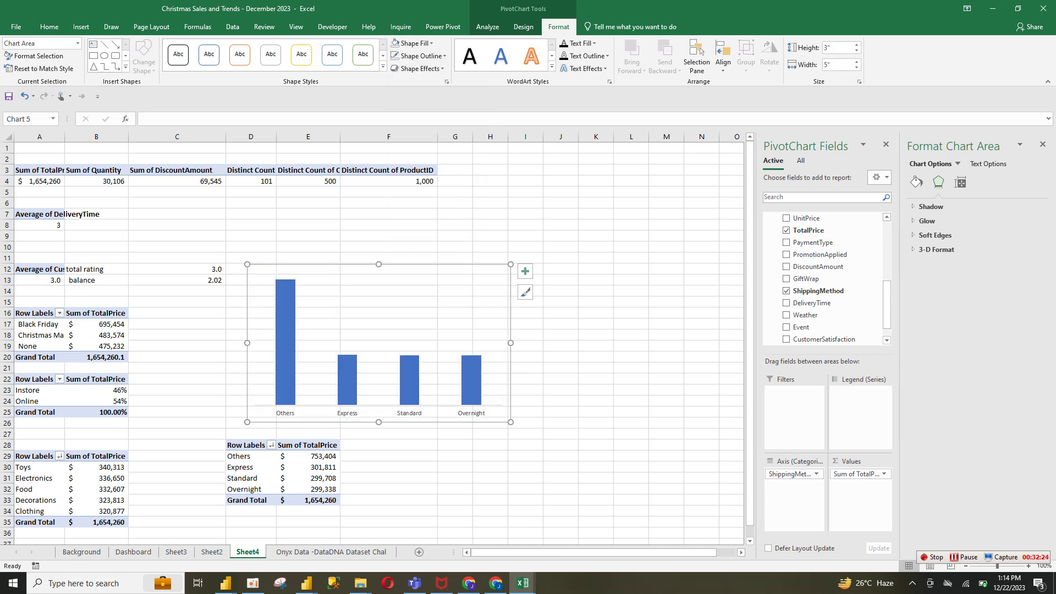
Step: Move the shipping method chart to Sheet2 and resize it to fit the dashboard panel beneath the Sales by Shipping Method heading
key(Delete)
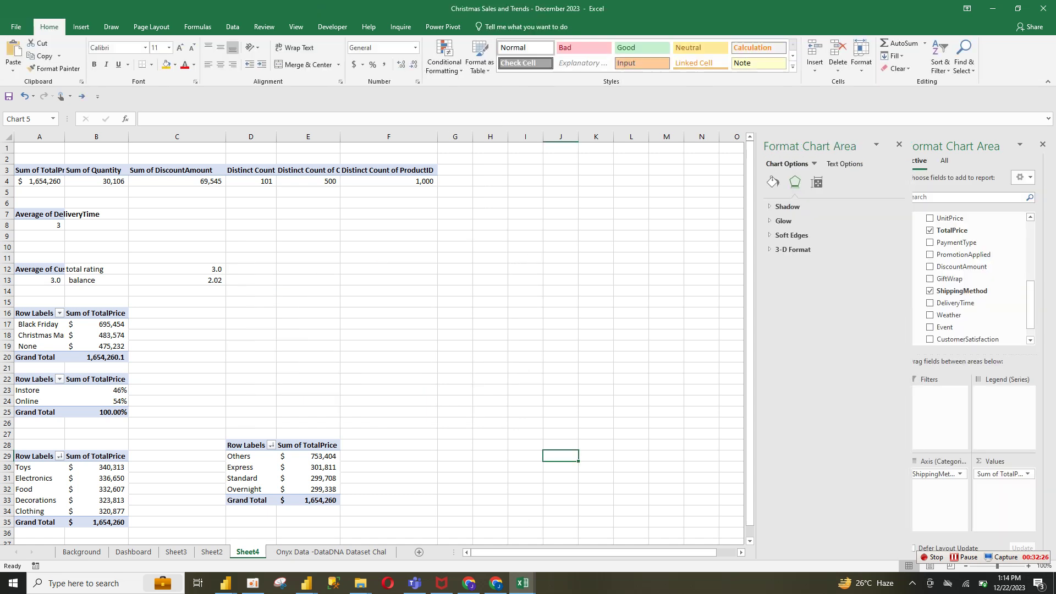
key(ctrl+Page_Up)
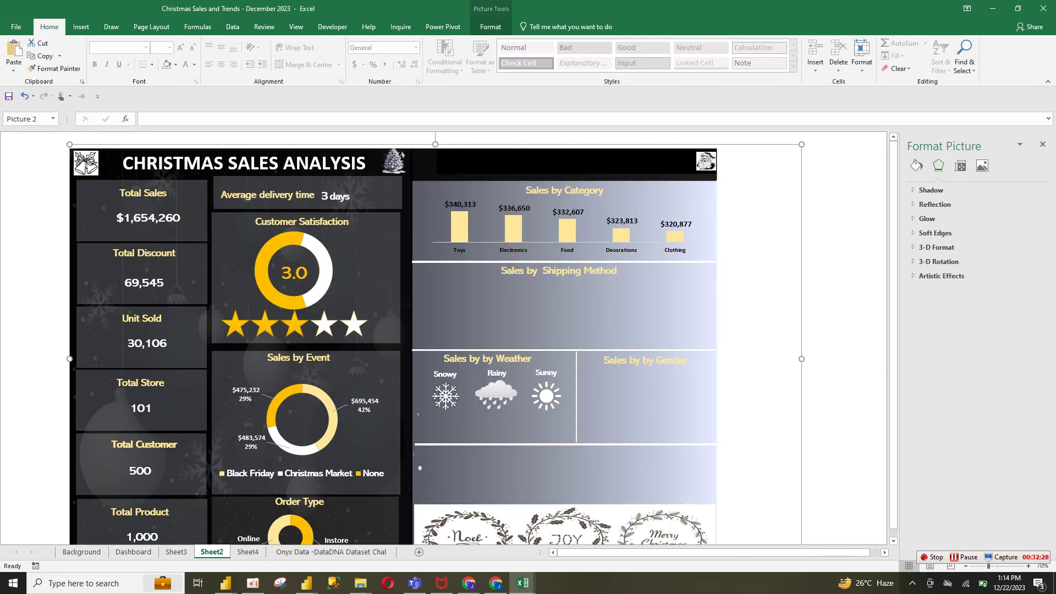
key(ctrl+v)
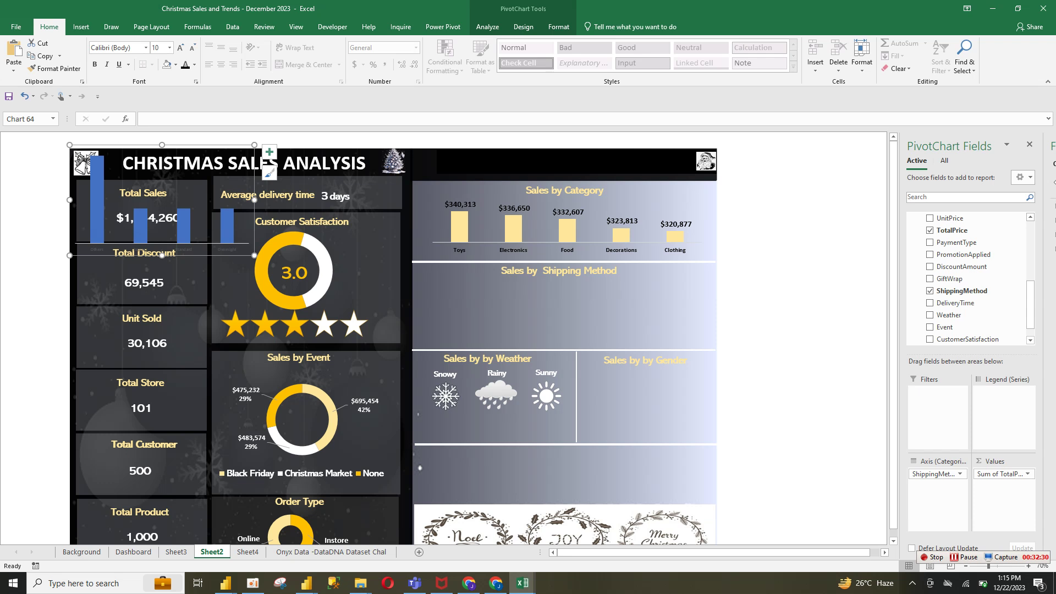
key(ctrl+1)
drag(188, 149, 544, 246)
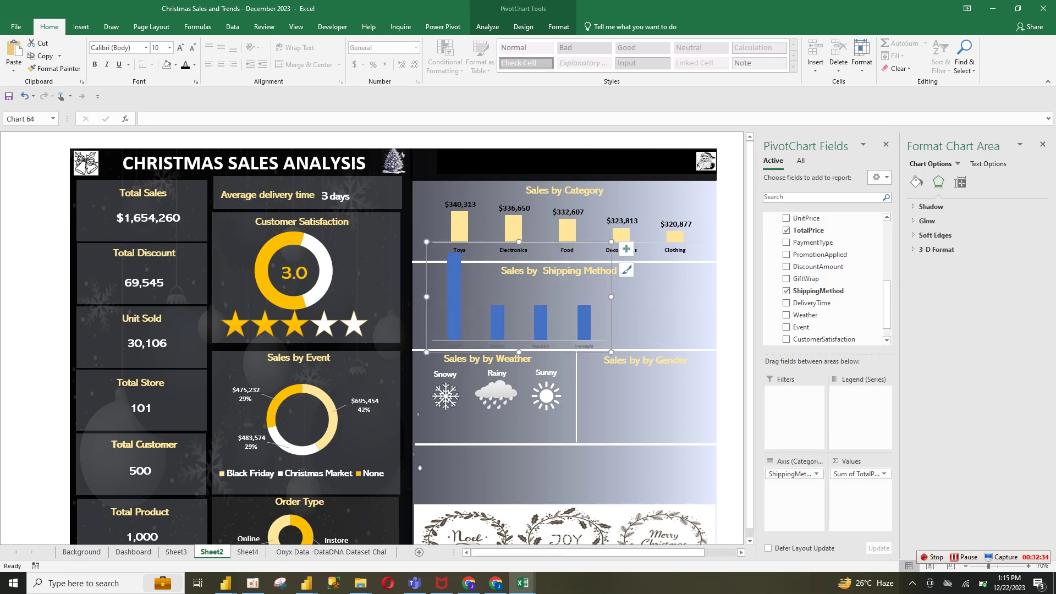
drag(611, 242, 693, 273)
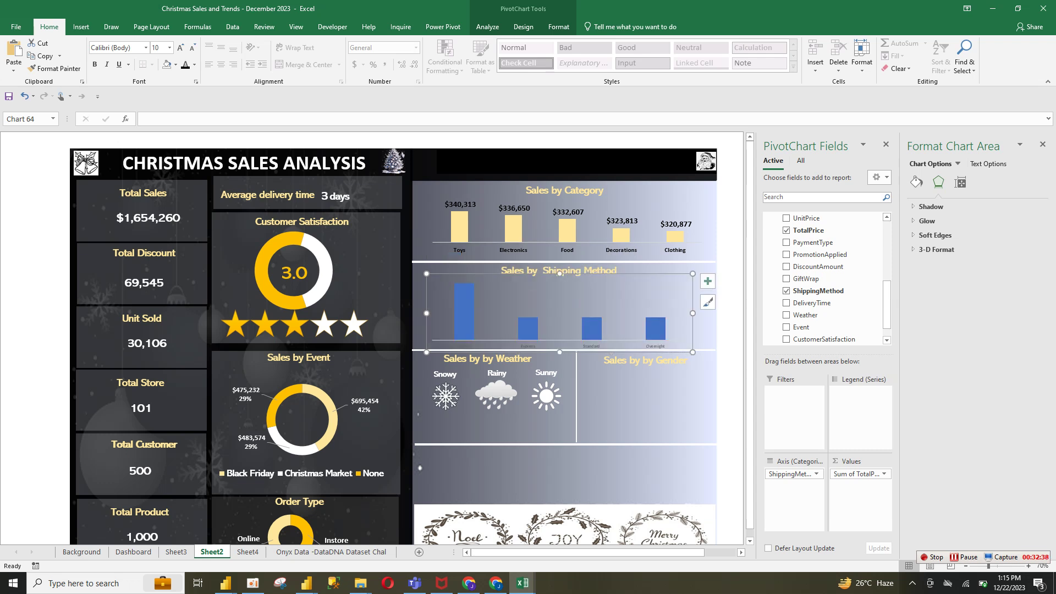
Step: Add data labels to the Sales by Shipping Method chart's columns and select the labels
click(465, 324)
click(708, 281)
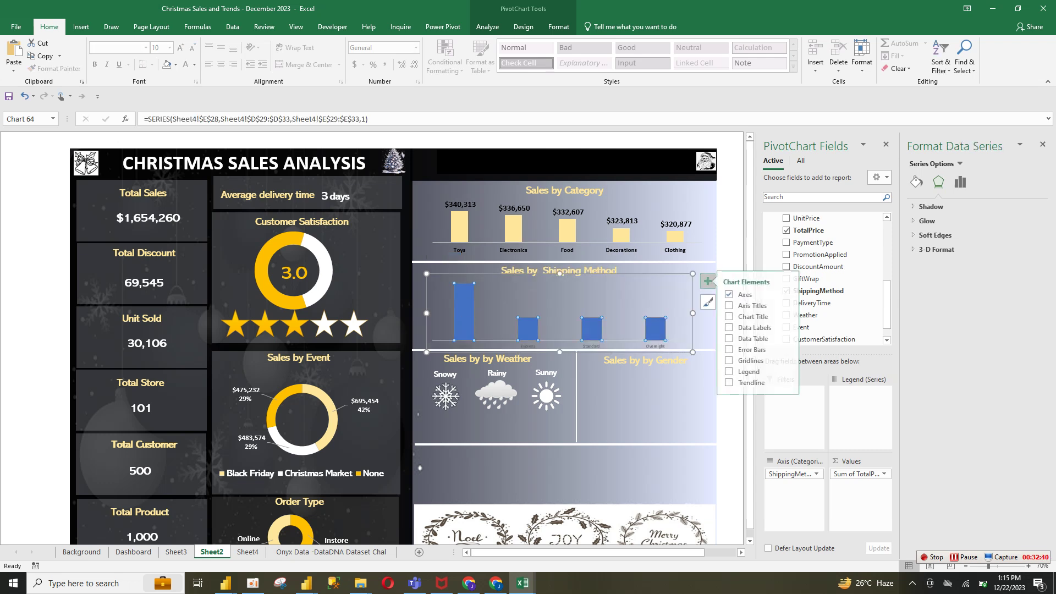
click(759, 327)
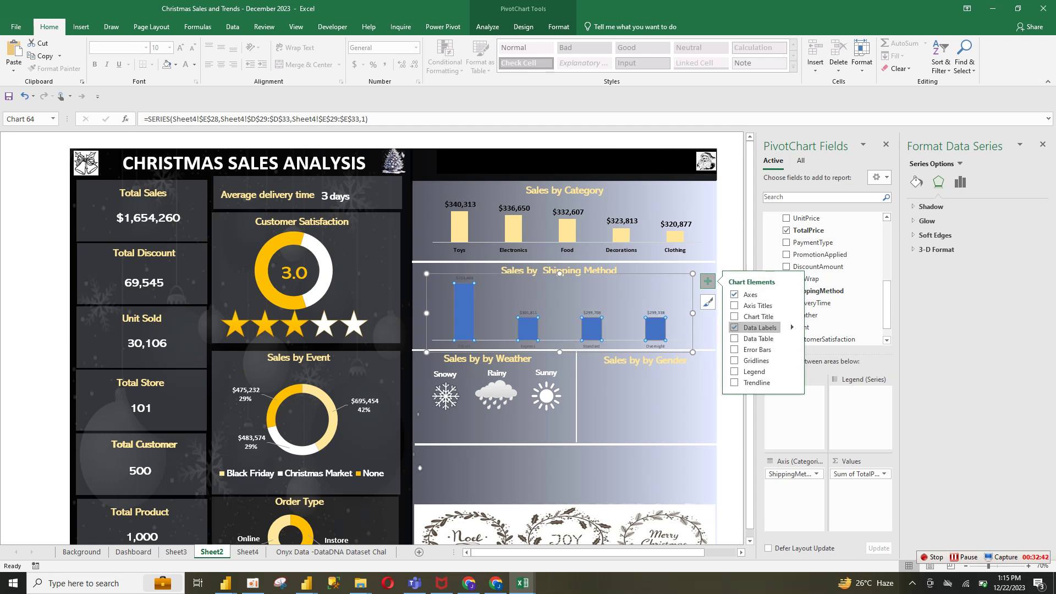
click(464, 278)
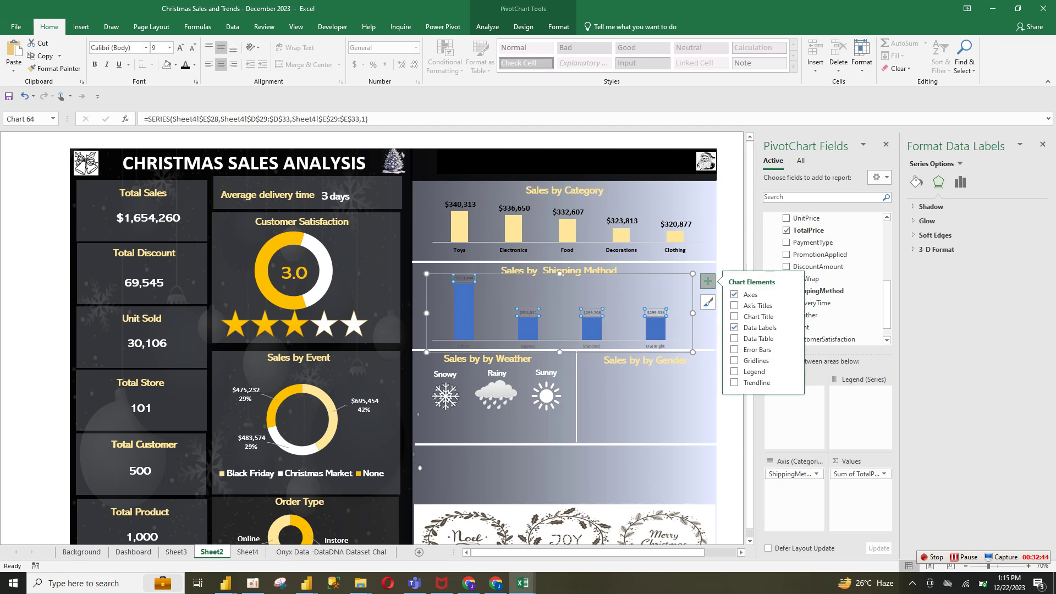
Step: Try to copy the Sales by Category chart's formatting onto the Sales by Shipping Method chart with Format Painter
click(567, 250)
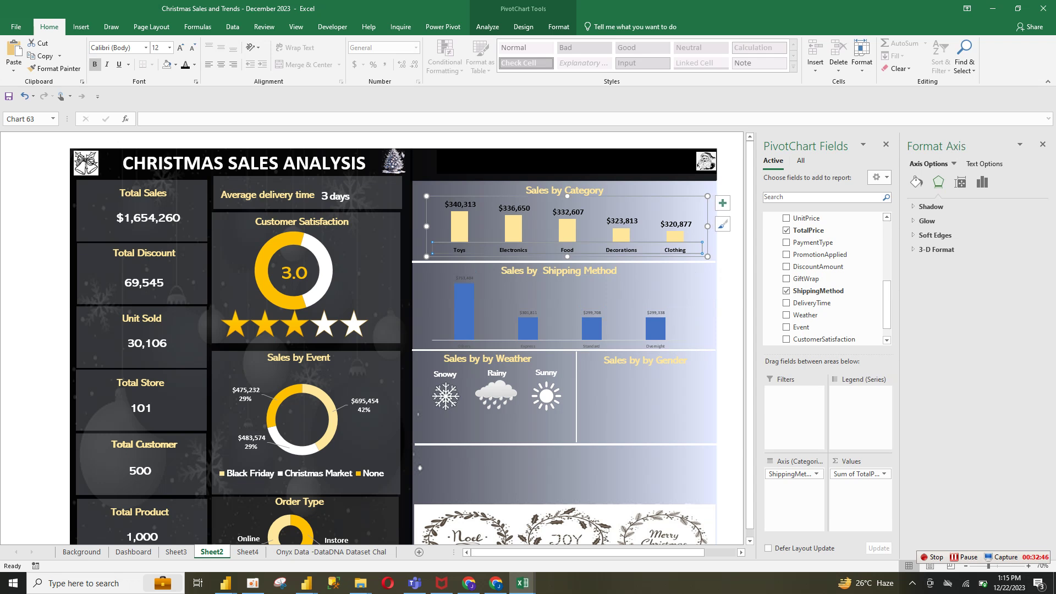
click(571, 281)
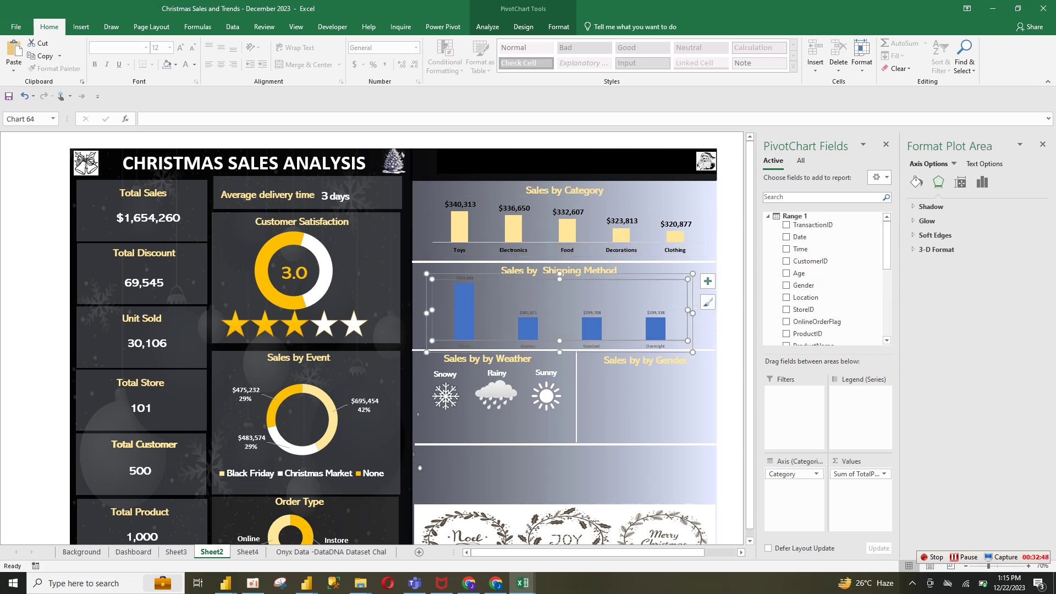
click(568, 250)
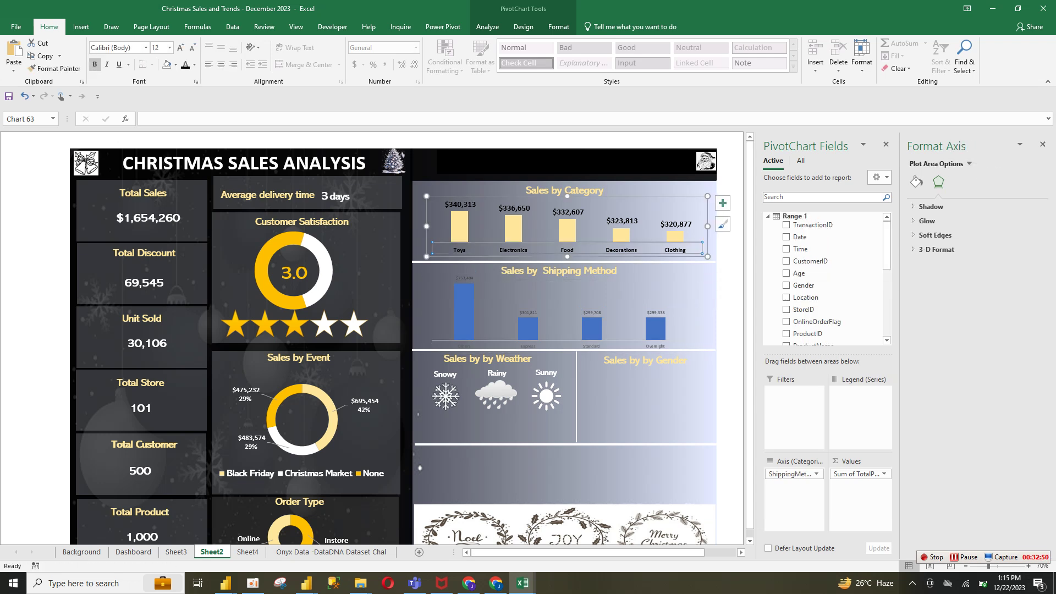
key(Escape)
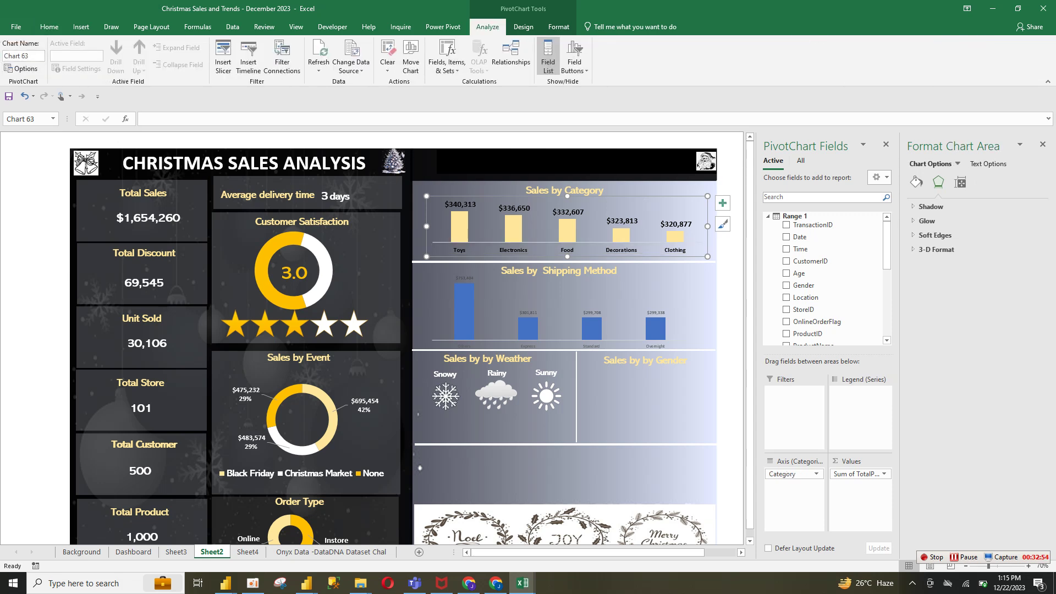
click(55, 69)
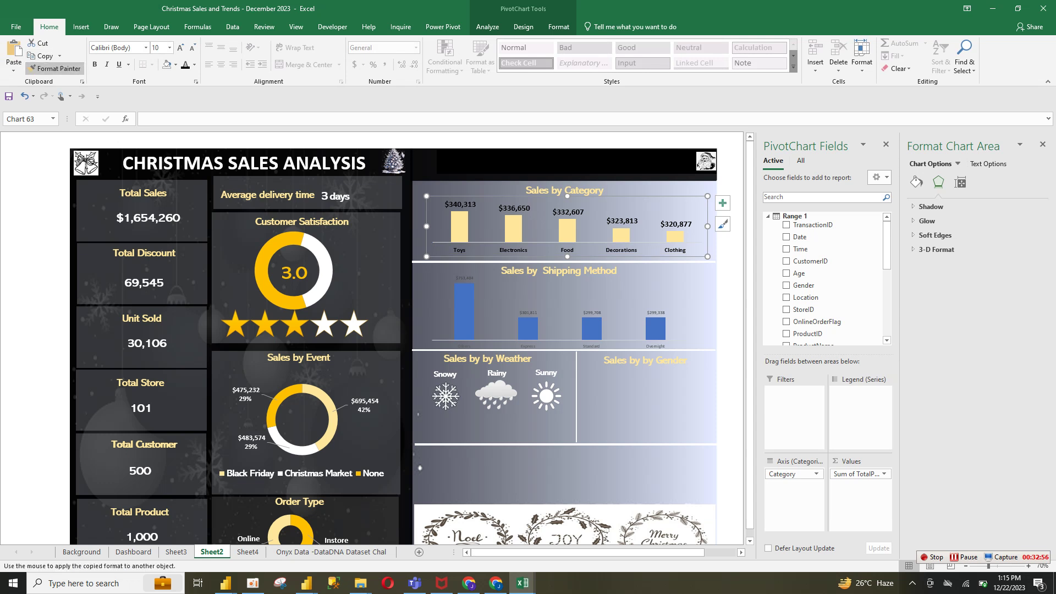
click(560, 306)
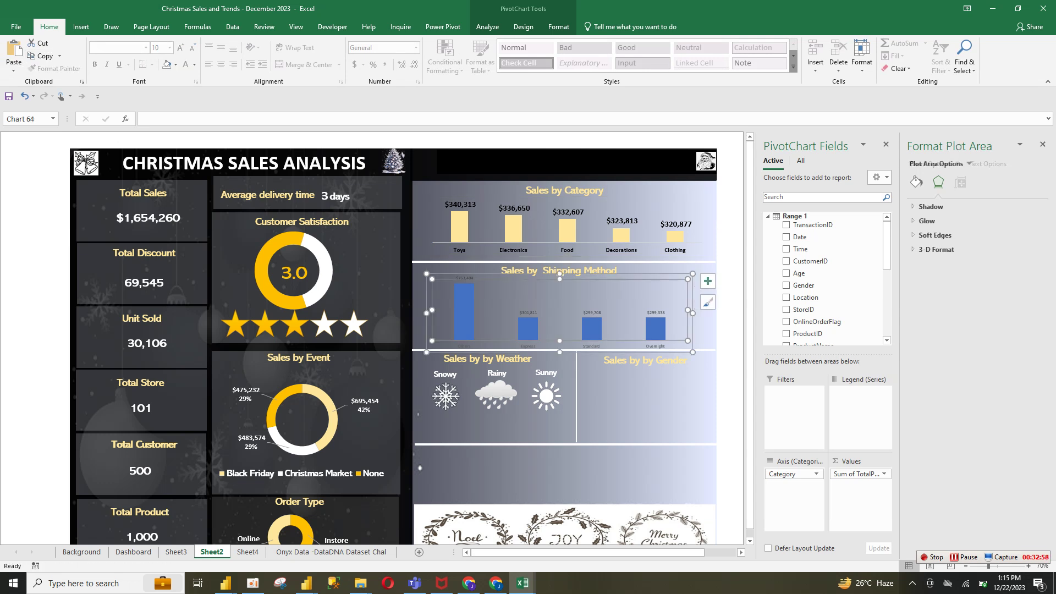
Step: Format the Sales by Shipping Method chart's data labels as bold, black, 12 pt text
click(656, 313)
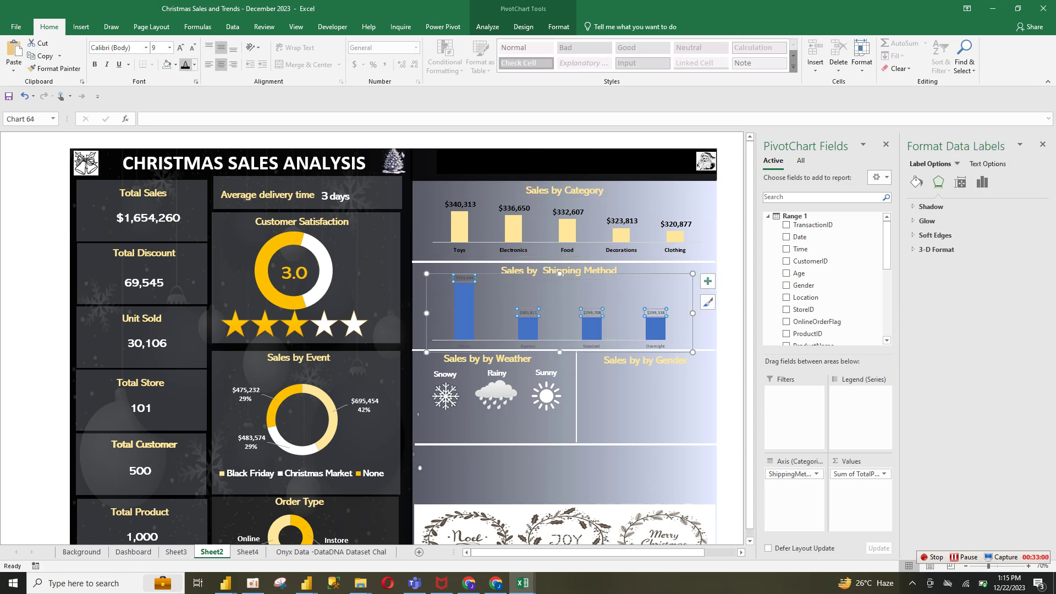
click(185, 64)
click(180, 48)
click(180, 48)
click(180, 48)
click(95, 65)
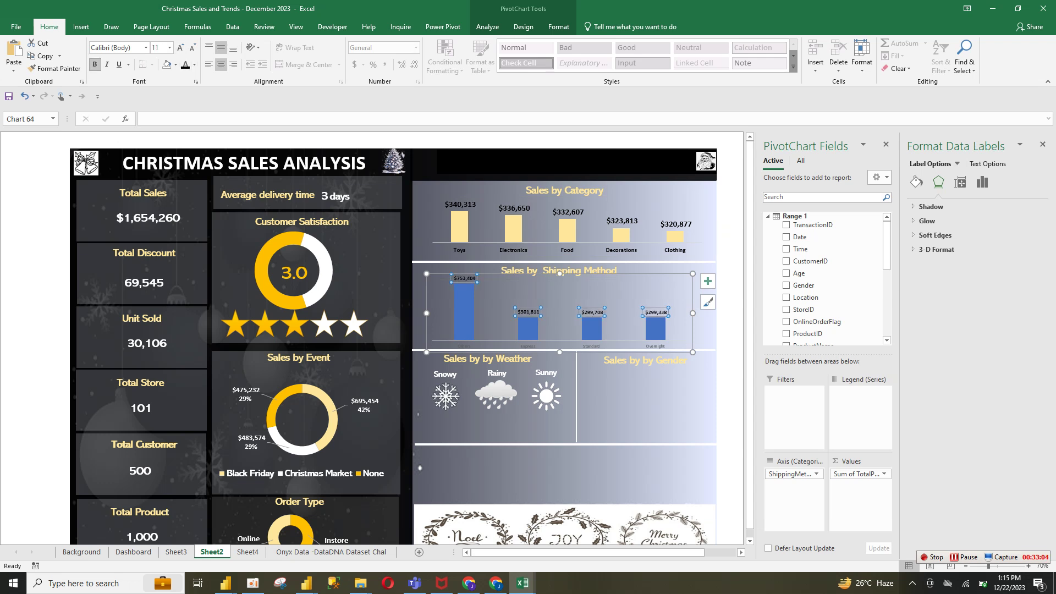
click(180, 47)
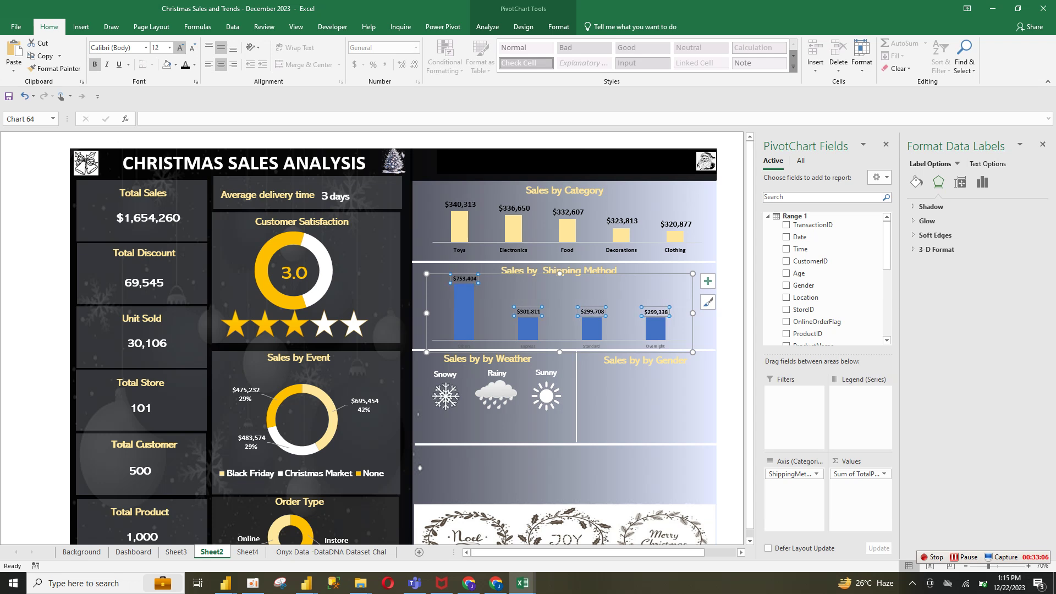
Step: Make the Sales by Shipping Method chart's category axis labels bold and 14 pt
click(527, 346)
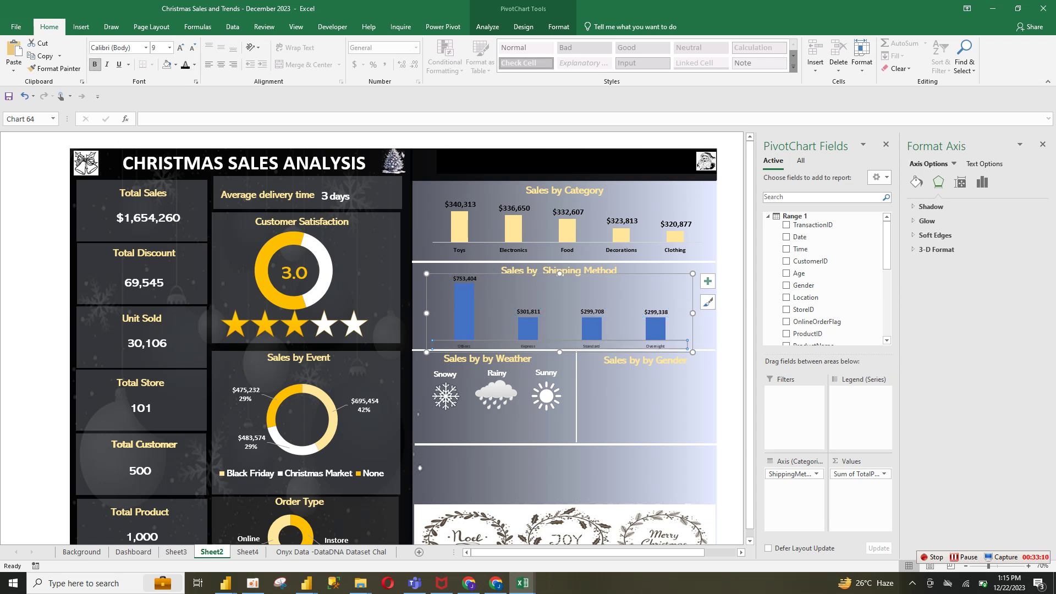
click(95, 64)
click(180, 47)
click(179, 48)
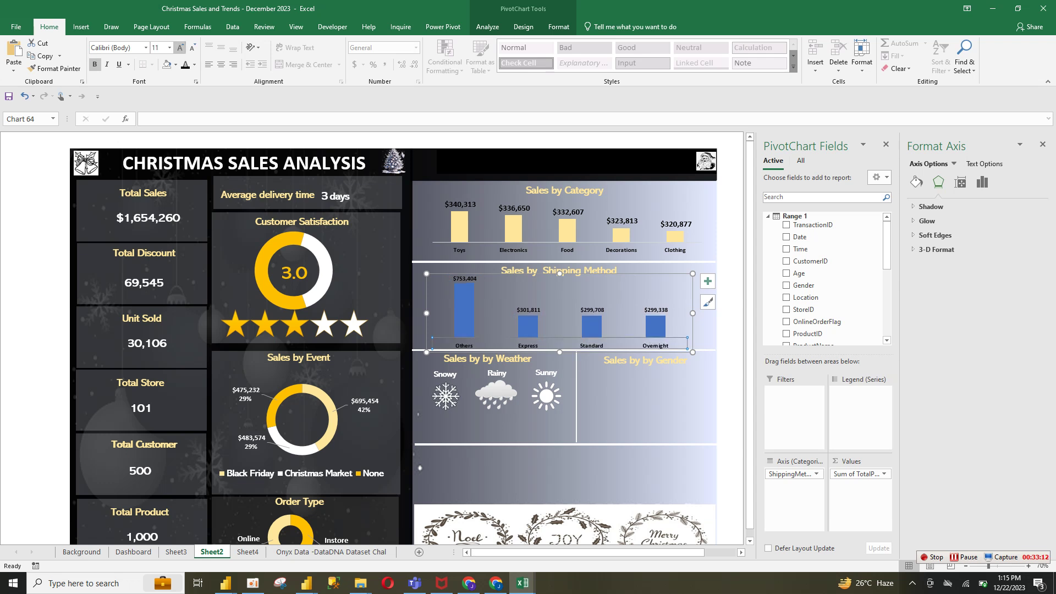
click(179, 47)
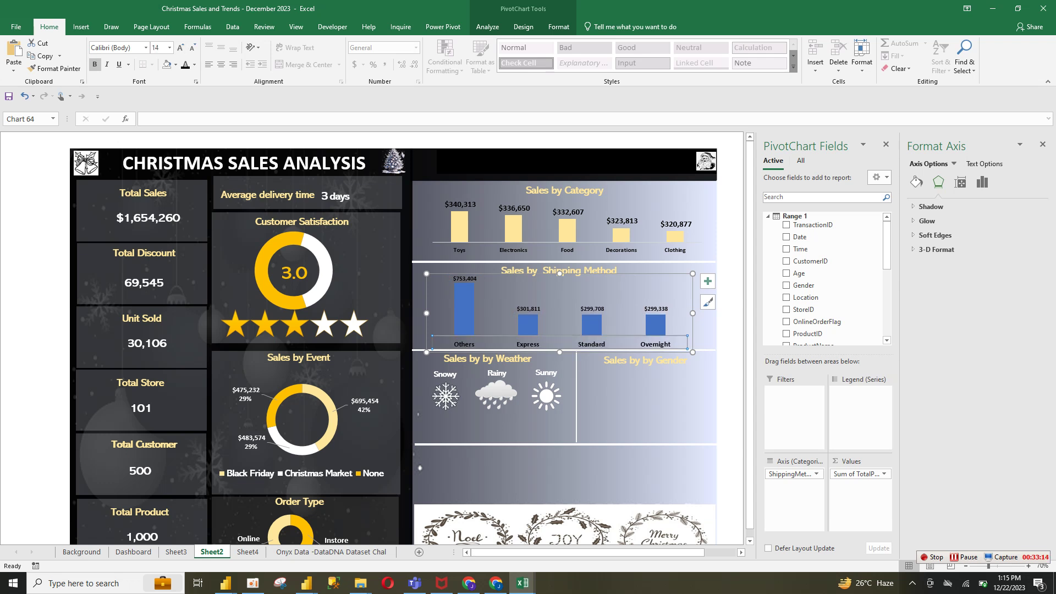
Step: Fill the Sales by Shipping Method chart's columns with the recently used light yellow to match the category chart
click(664, 330)
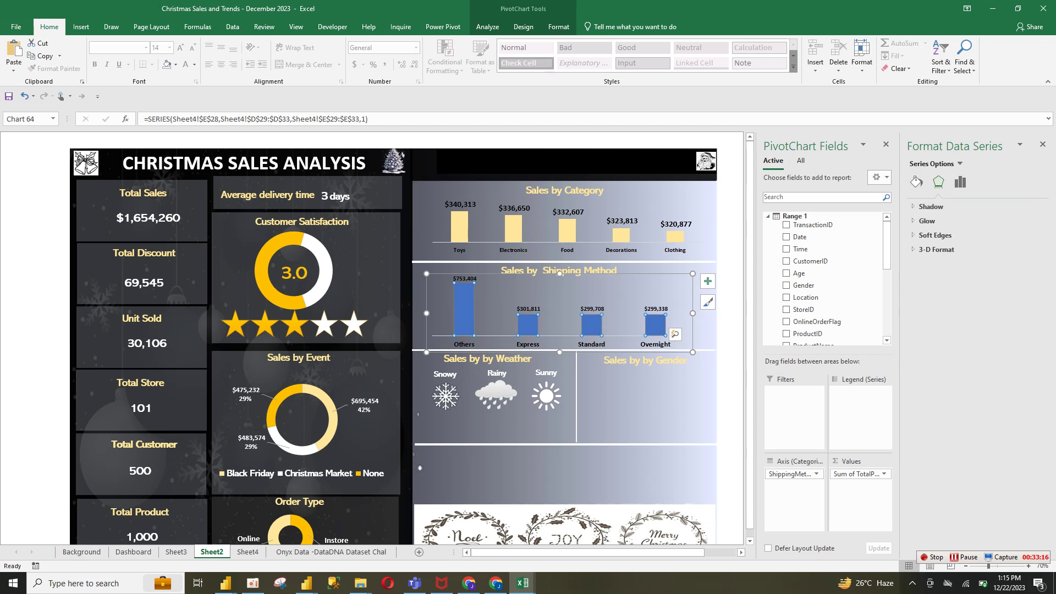
click(916, 182)
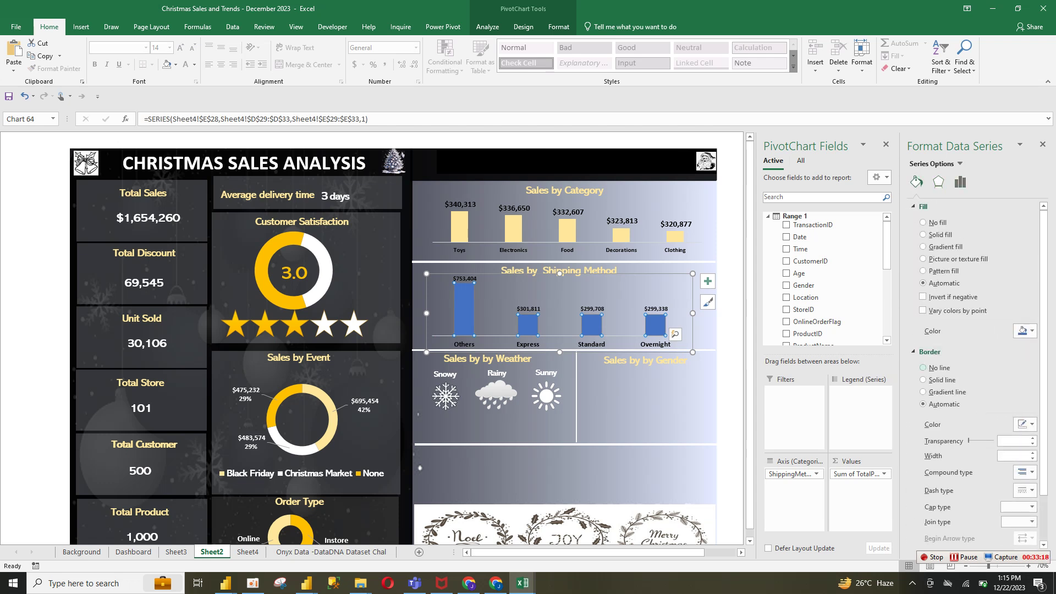
click(1025, 330)
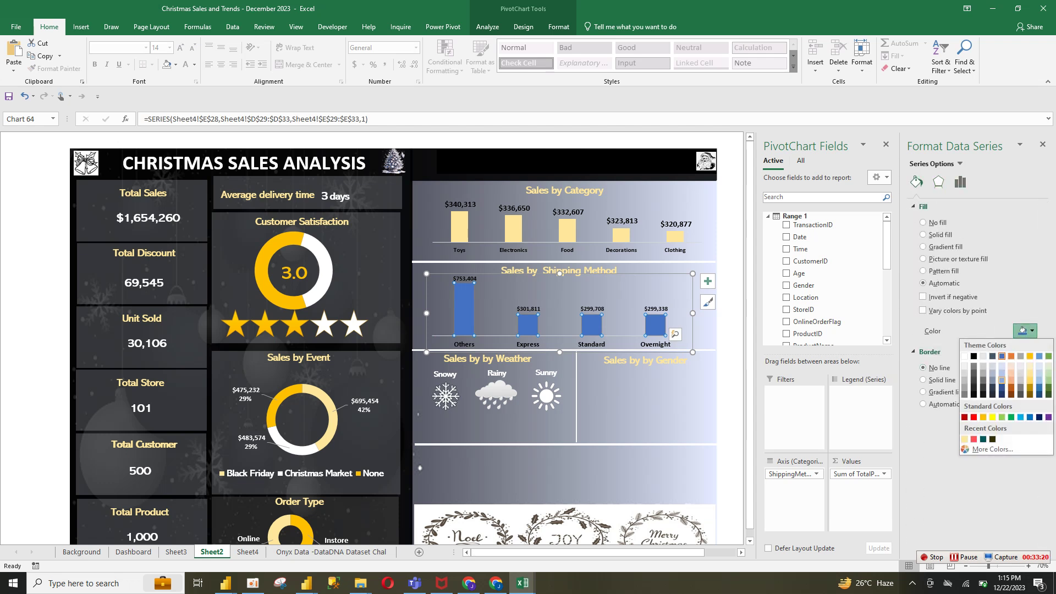
click(964, 439)
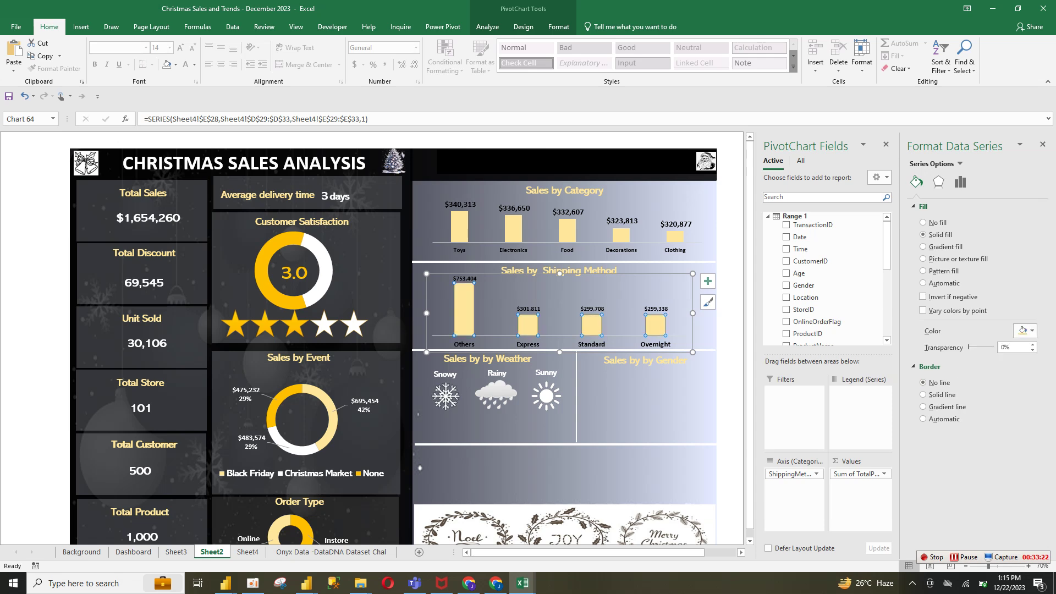
click(730, 323)
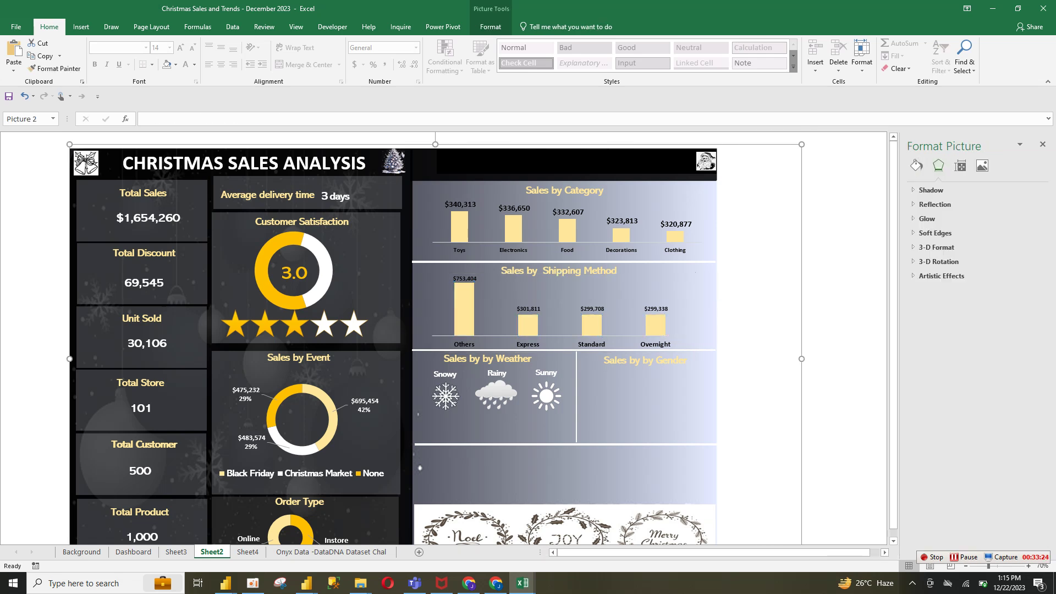
click(678, 315)
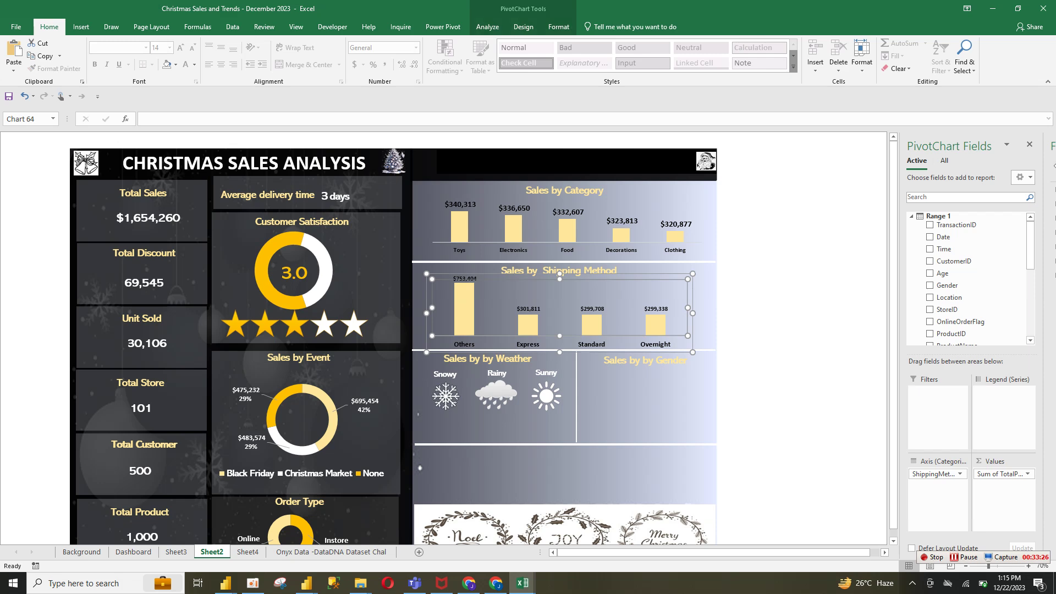
click(659, 309)
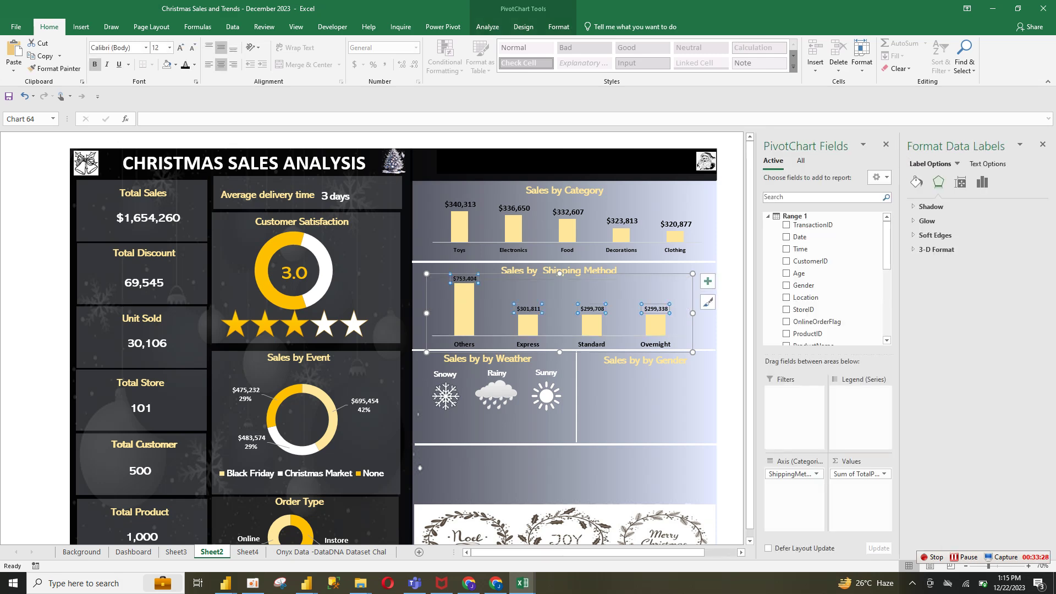
click(731, 324)
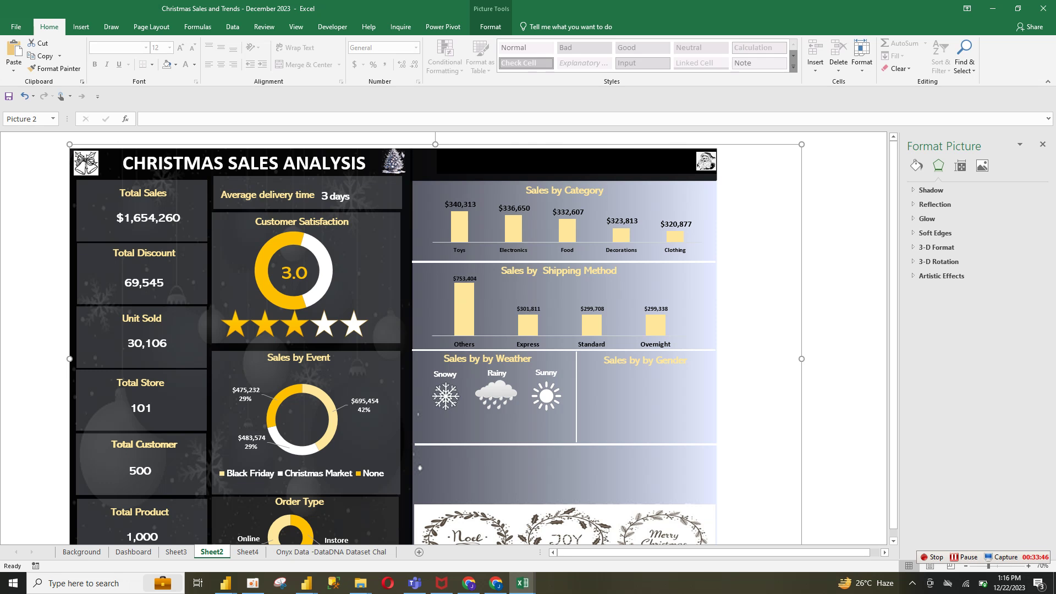
Step: Duplicate the Total Store value text box twice and stack both copies beneath the Snowy icon in the weather panel
click(141, 408)
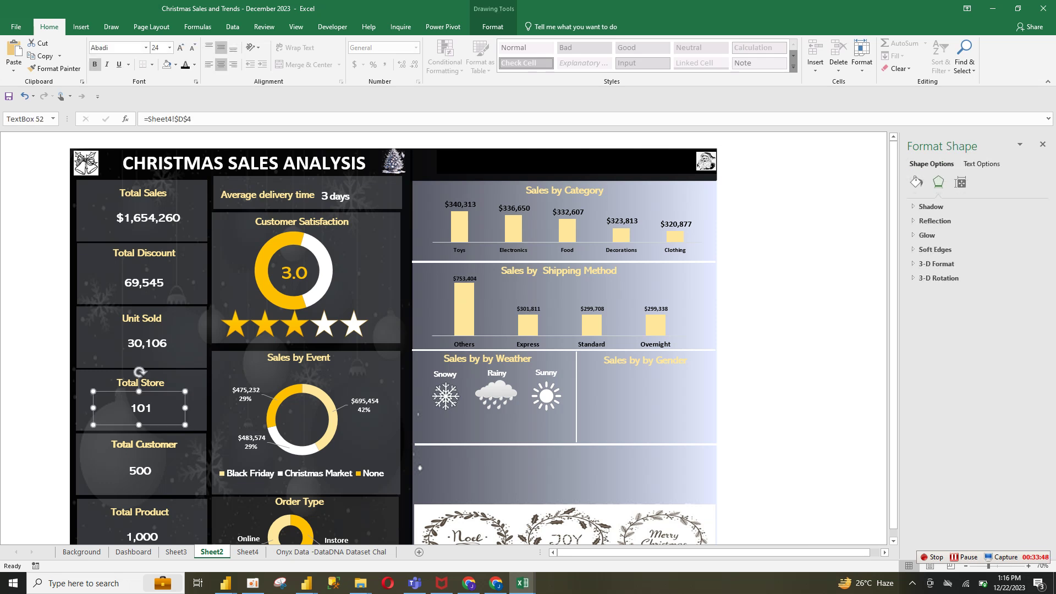
key(ctrl+d)
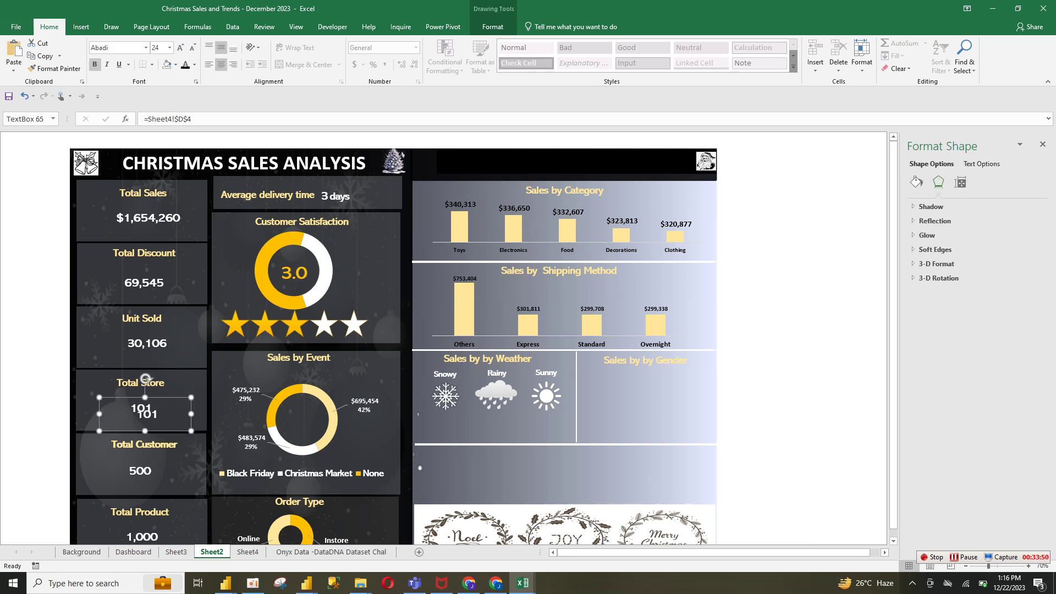
drag(145, 413, 443, 432)
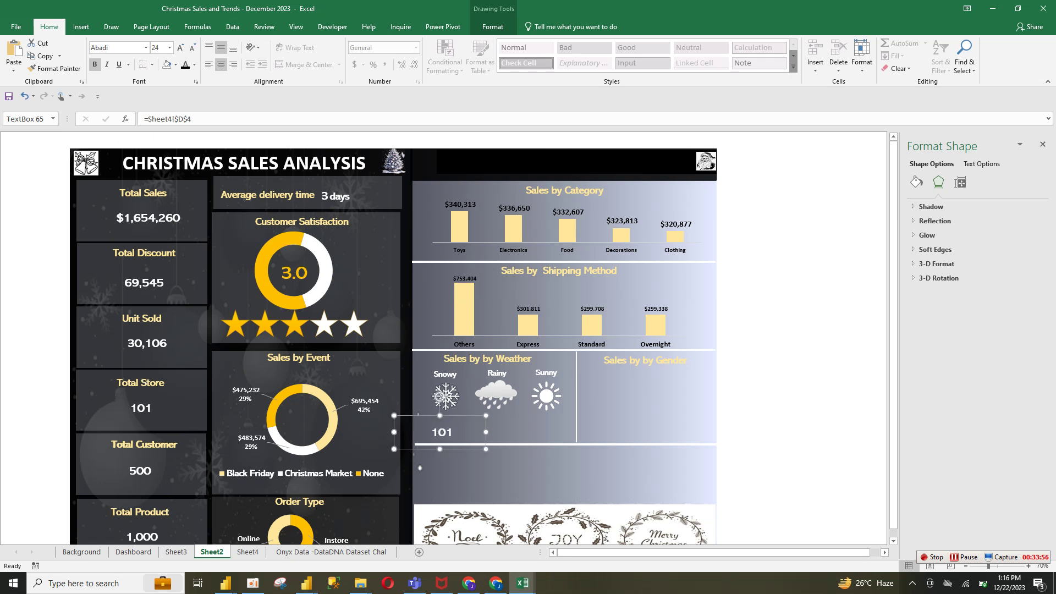
key(ctrl+d)
drag(448, 438, 443, 419)
click(445, 396)
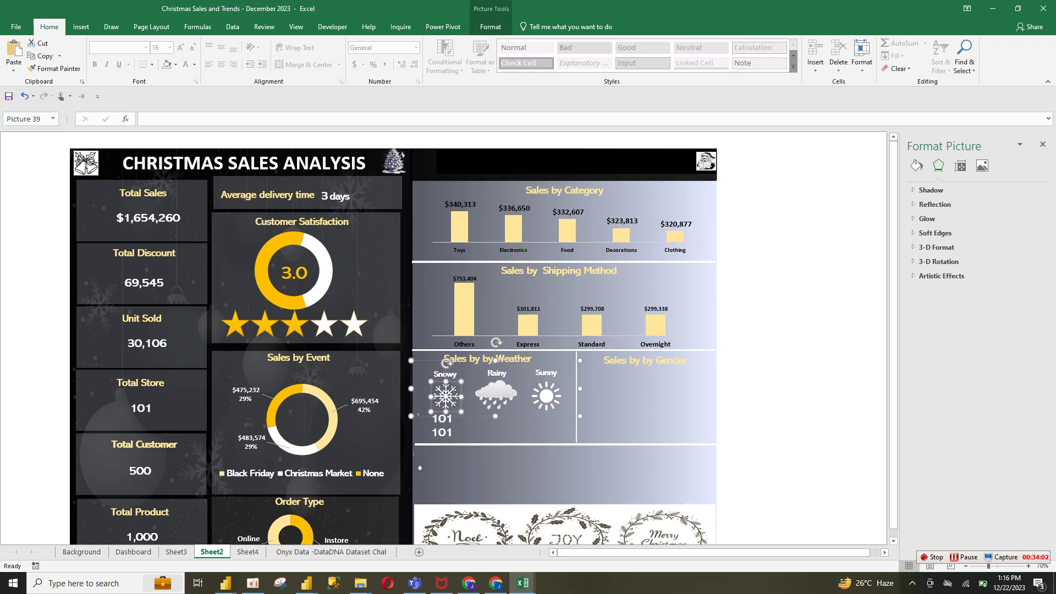
click(442, 419)
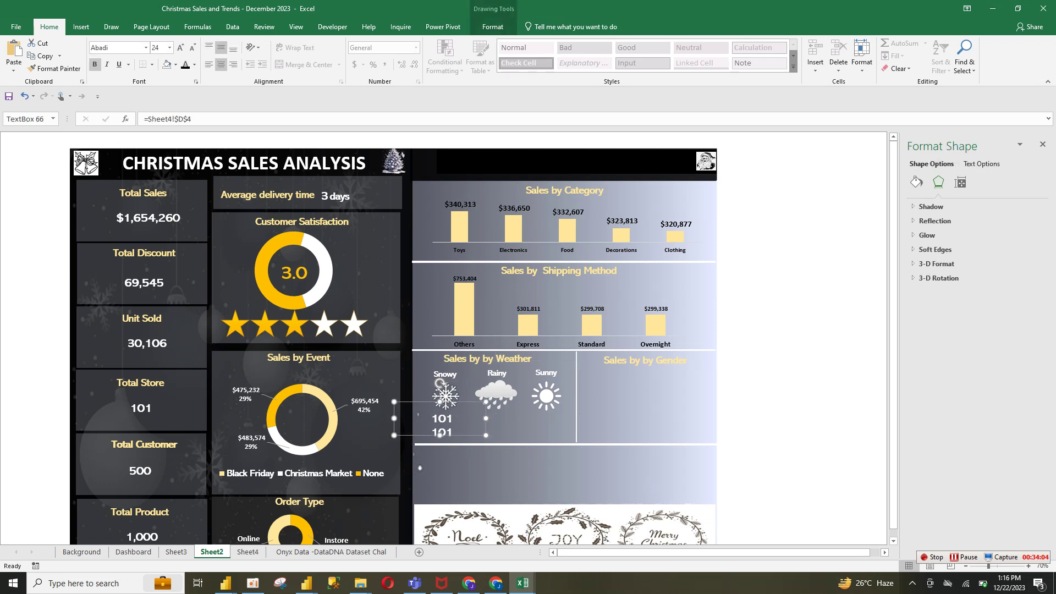
Step: Narrow the upper 101 text box below the Snowy icon by pulling in its outer edge
click(455, 375)
click(446, 395)
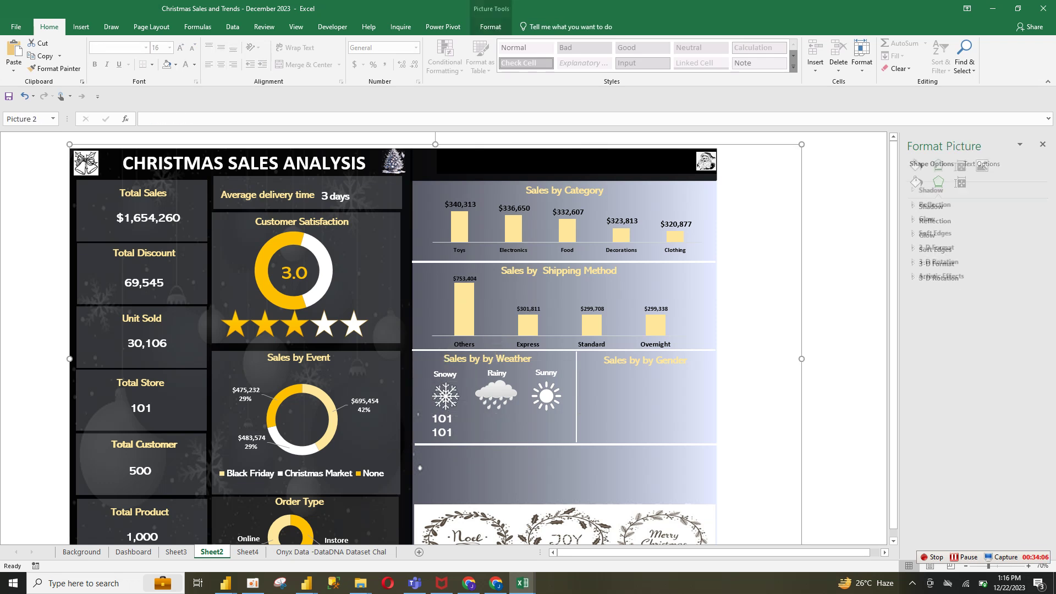
click(441, 432)
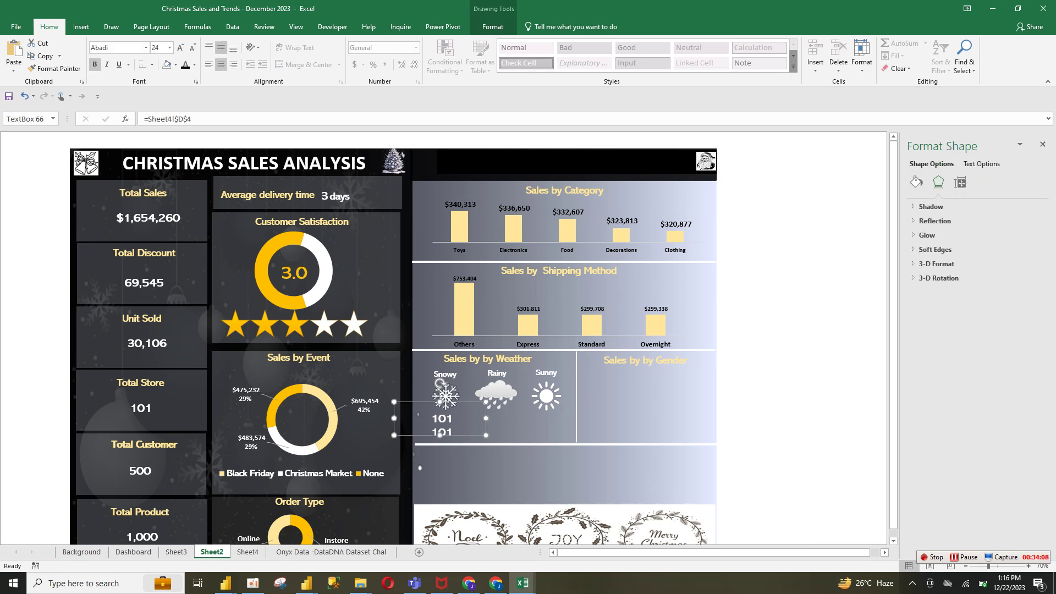
click(311, 422)
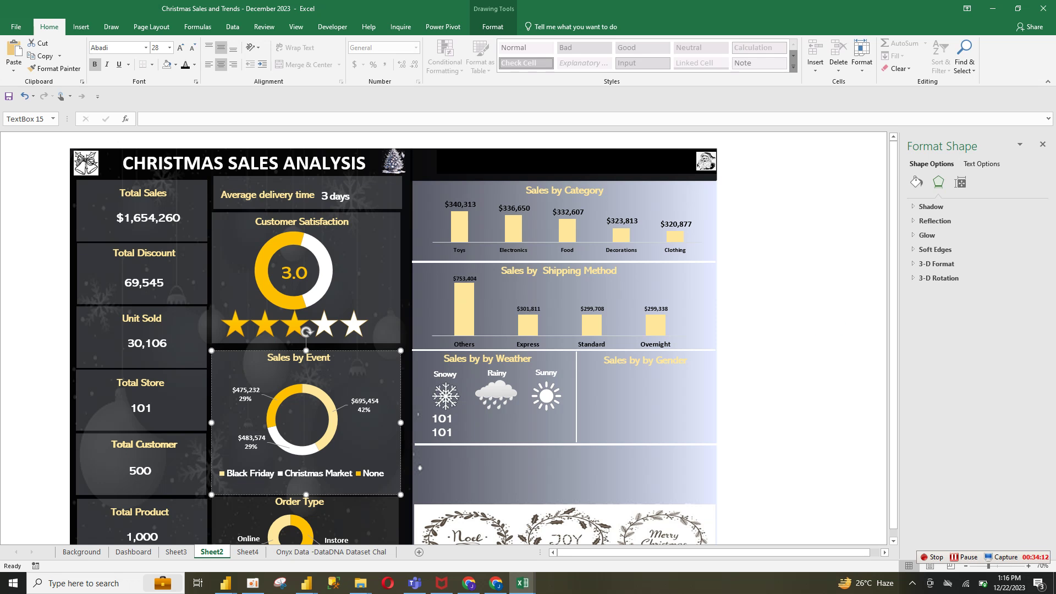
click(829, 328)
click(440, 433)
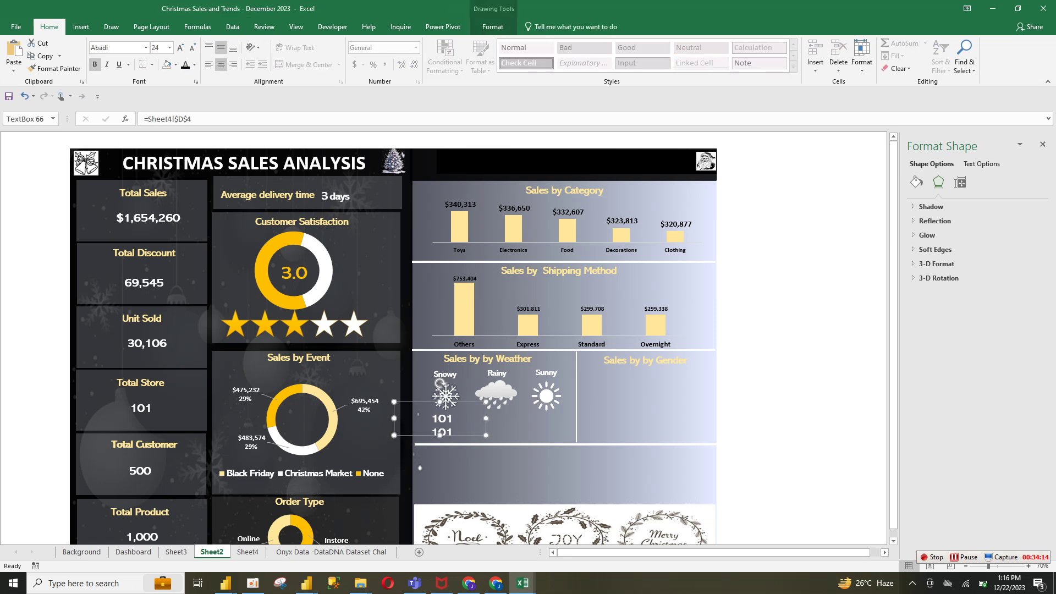
drag(394, 418, 417, 419)
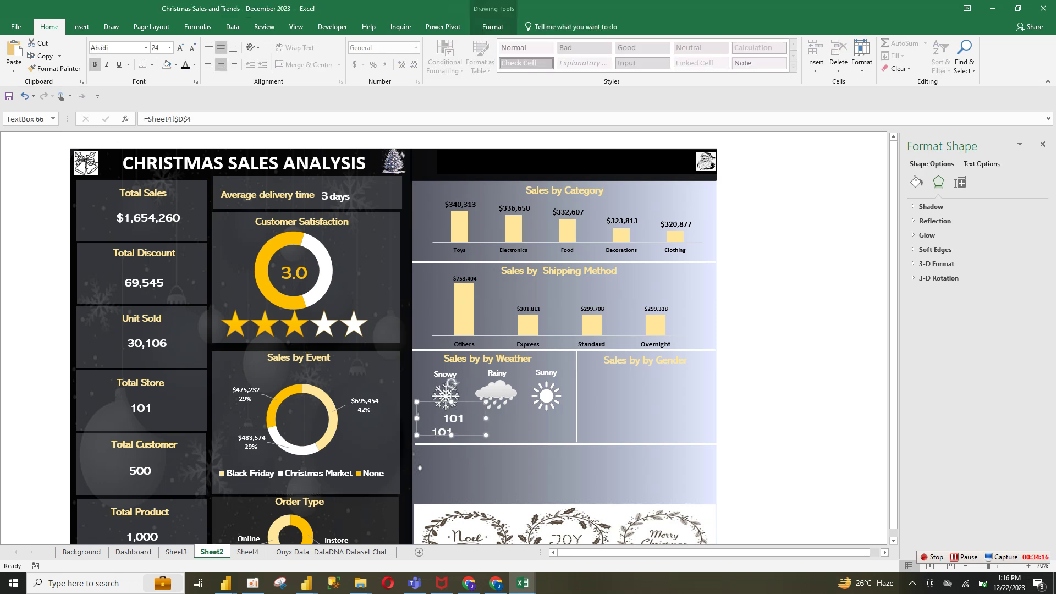
Step: Narrow the lower 101 text box and stack the two 101 boxes centred beneath the snowflake icon
drag(486, 419, 443, 434)
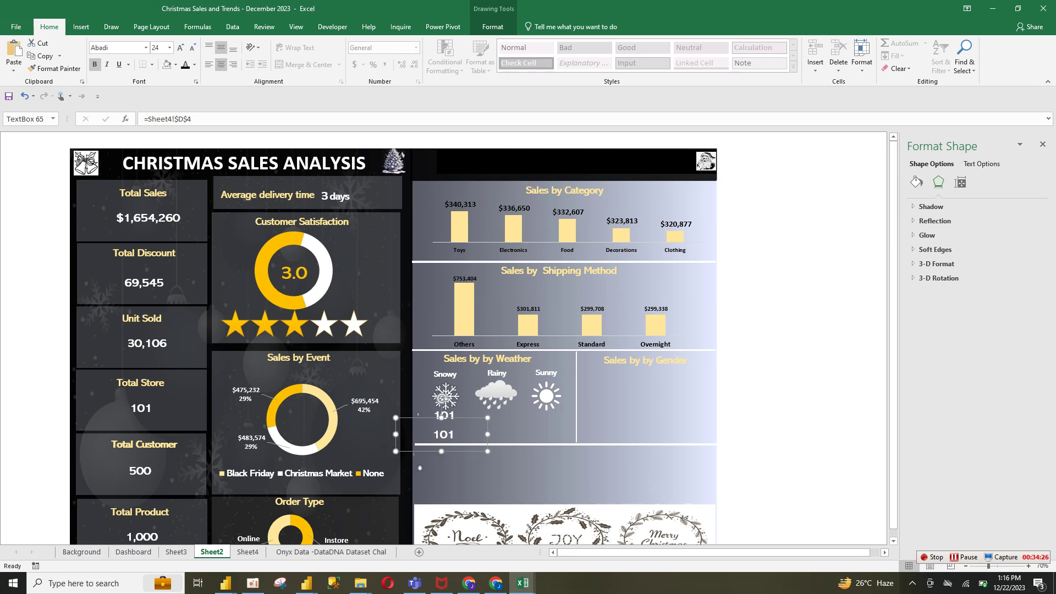
drag(396, 434, 445, 435)
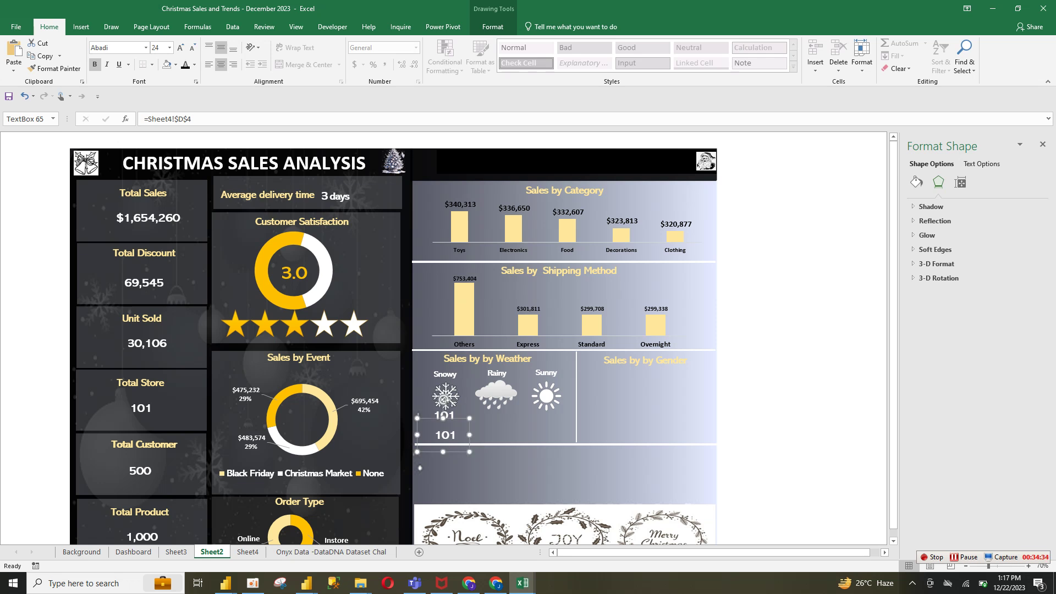
drag(444, 399, 445, 404)
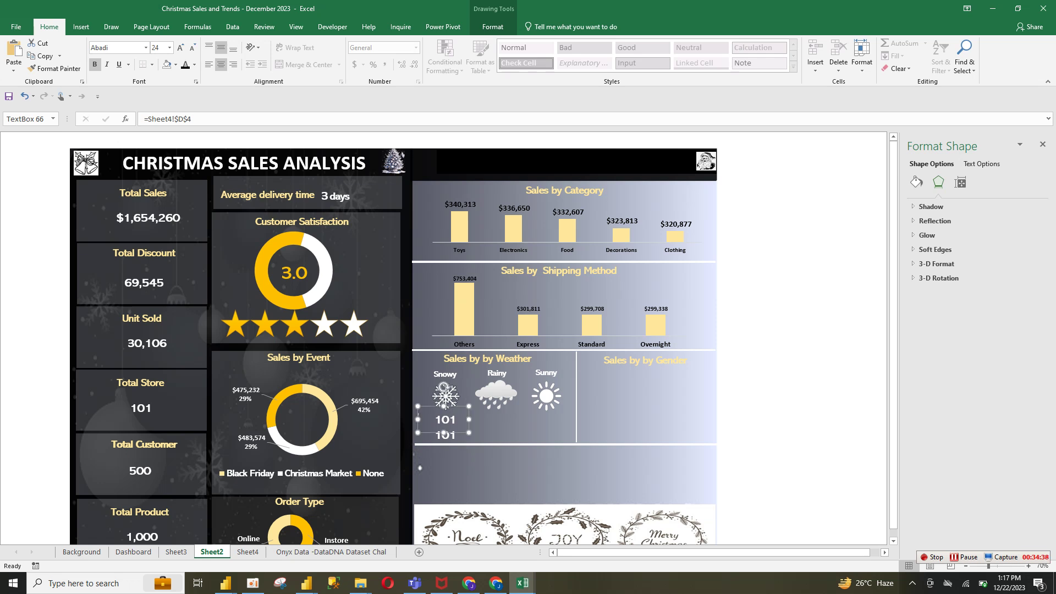
click(444, 388)
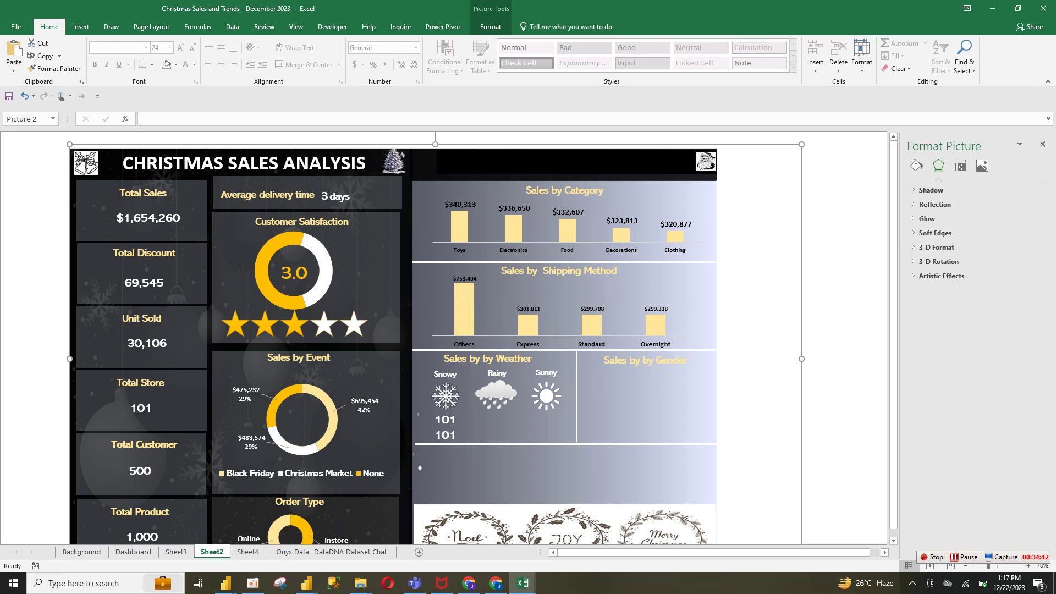
click(445, 406)
click(445, 420)
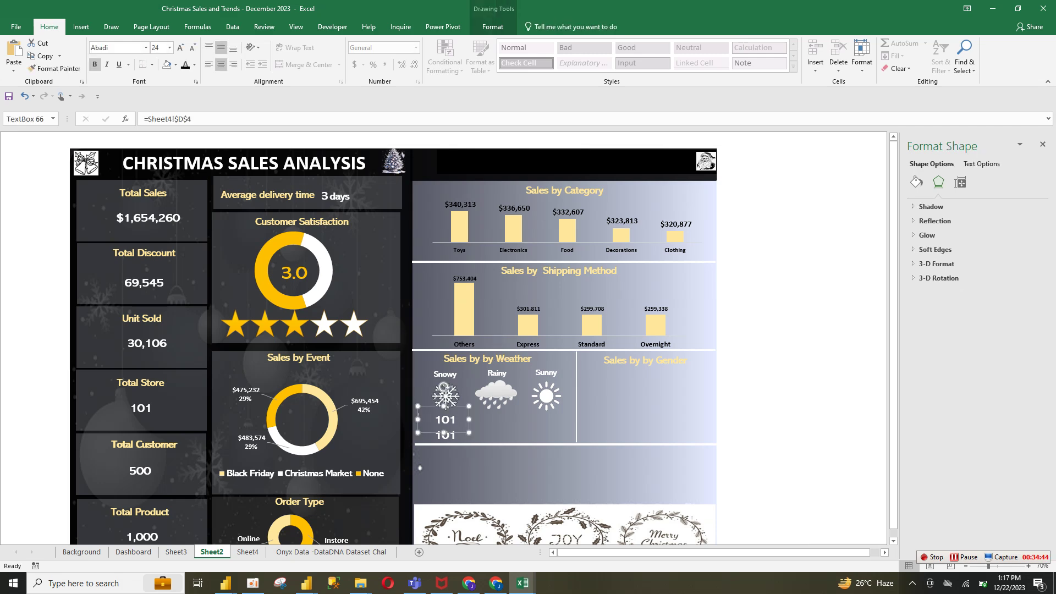
Step: Copy the shipping method pivot table on Sheet4 and paste it at cell F18
click(248, 552)
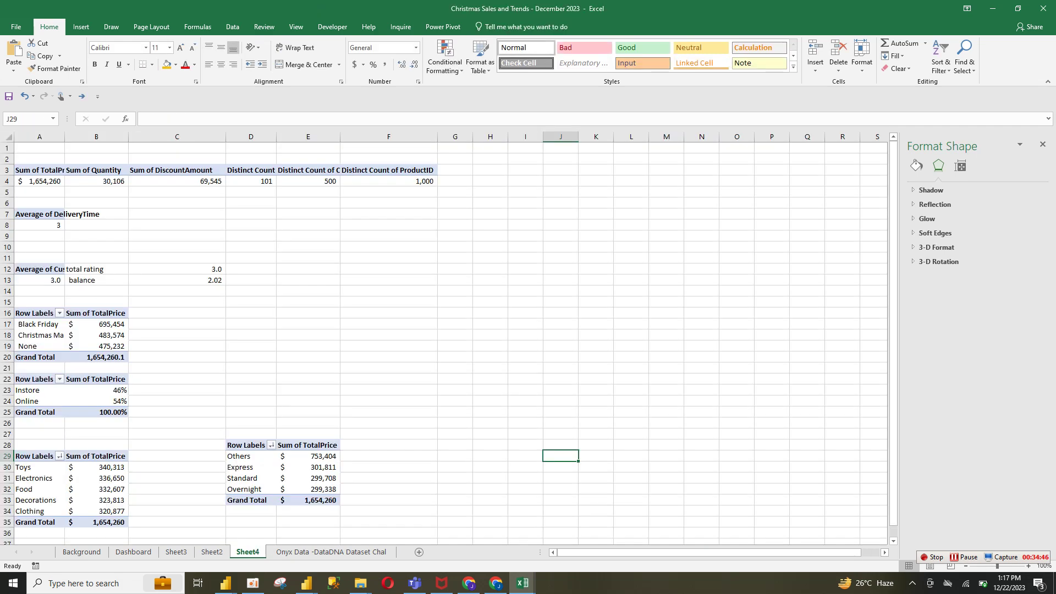
drag(245, 445, 310, 501)
key(ctrl+c)
click(388, 335)
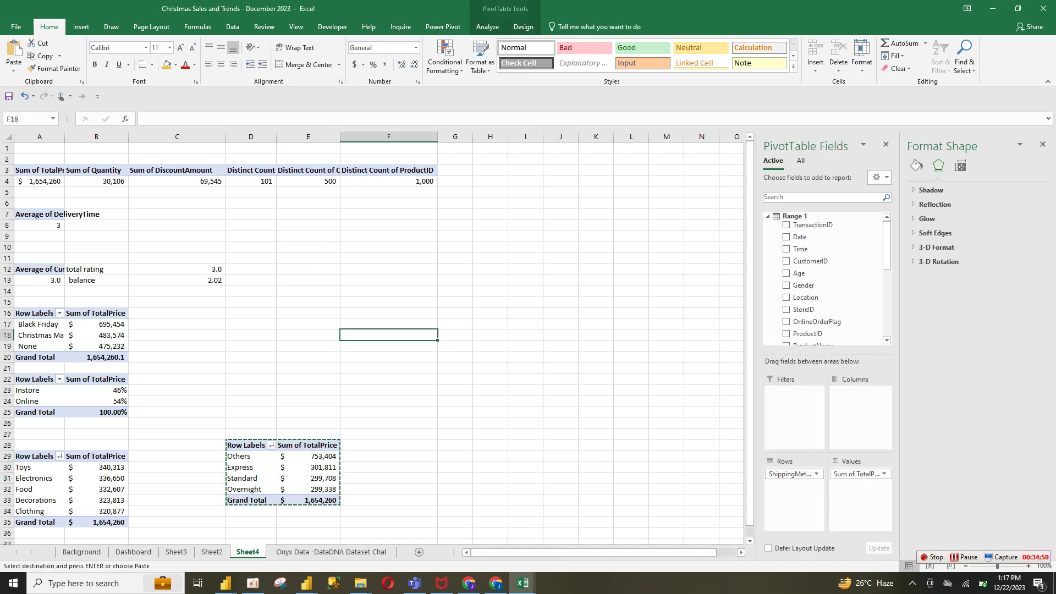
key(ctrl+v)
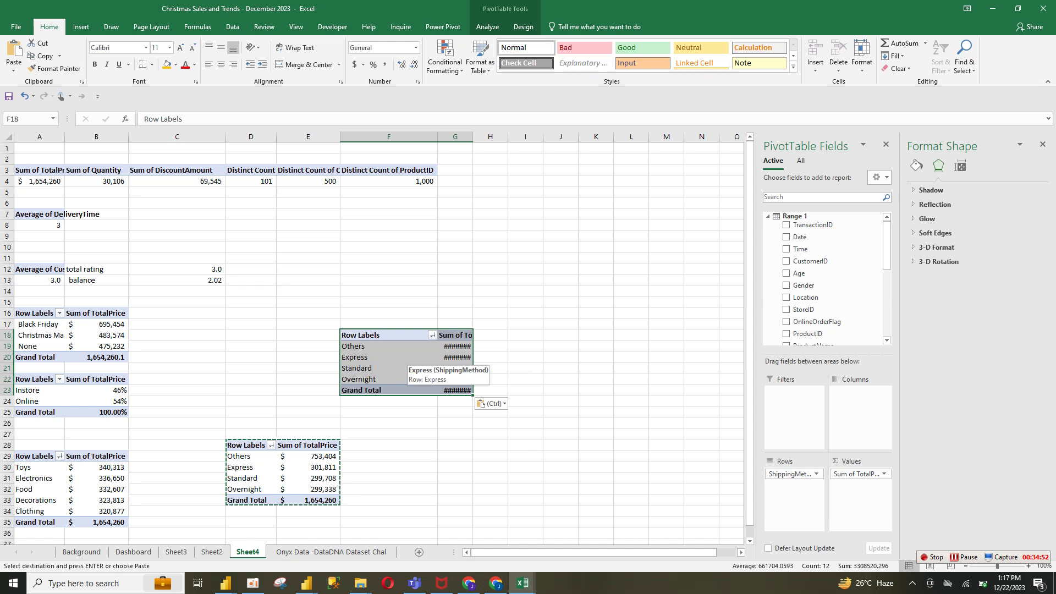
click(702, 412)
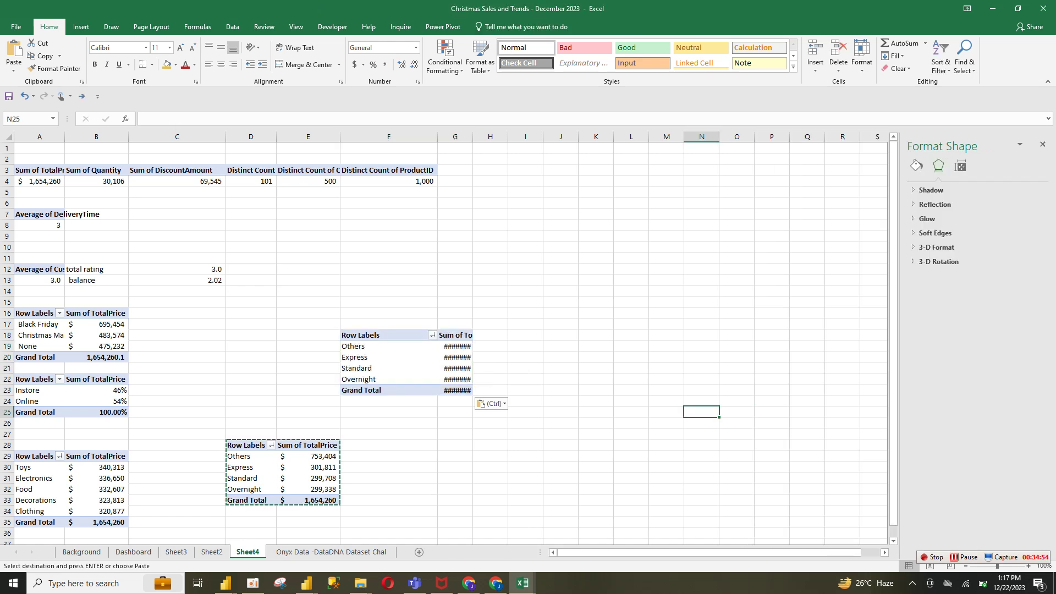
Step: Replace ShippingMethod with Weather as the row field of the pasted pivot table
click(455, 379)
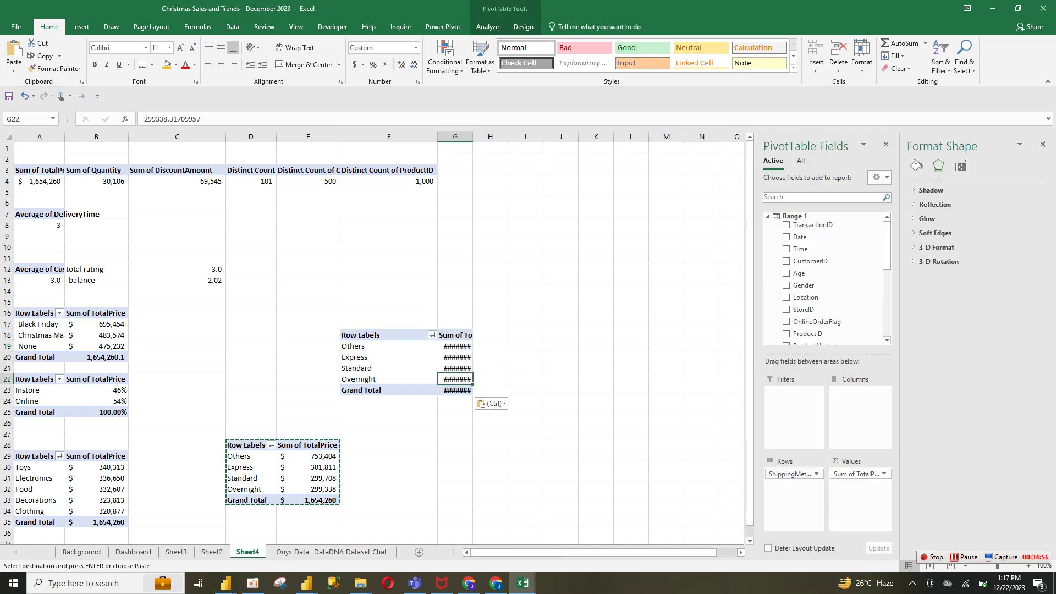
scroll(823, 275, down, 5)
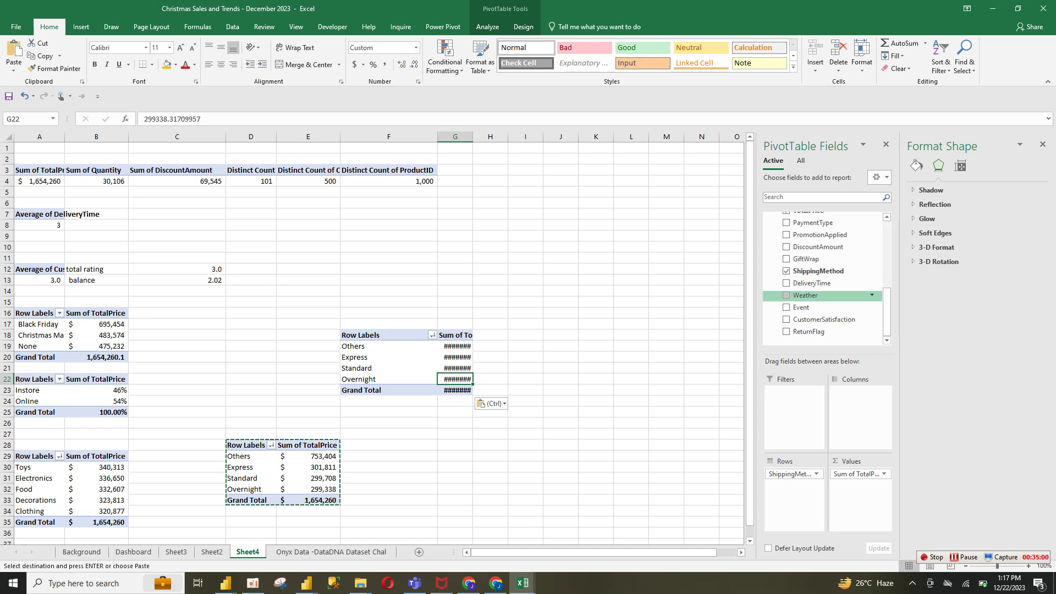
click(786, 295)
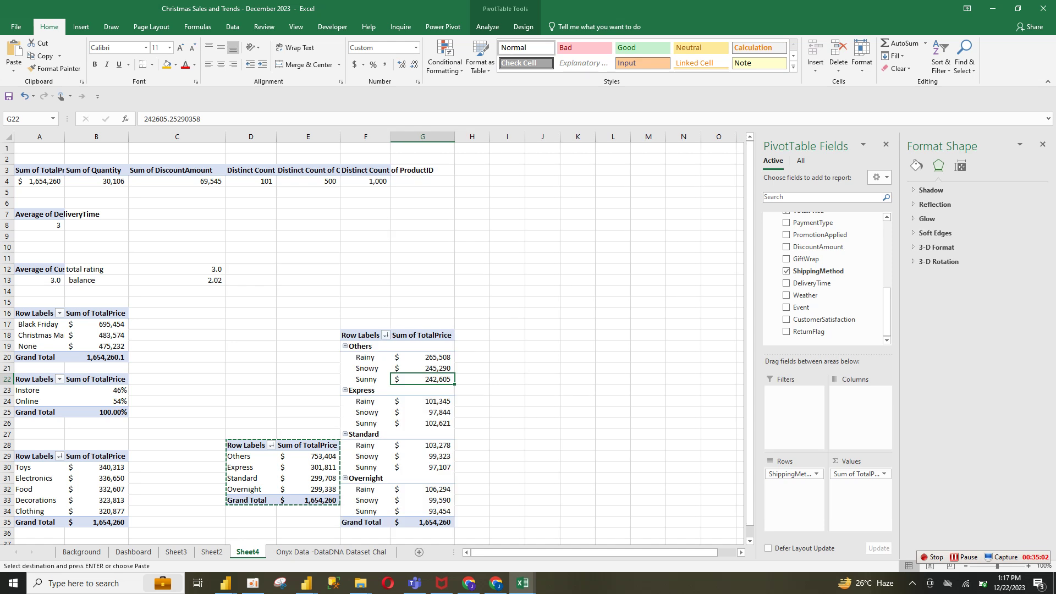
click(786, 272)
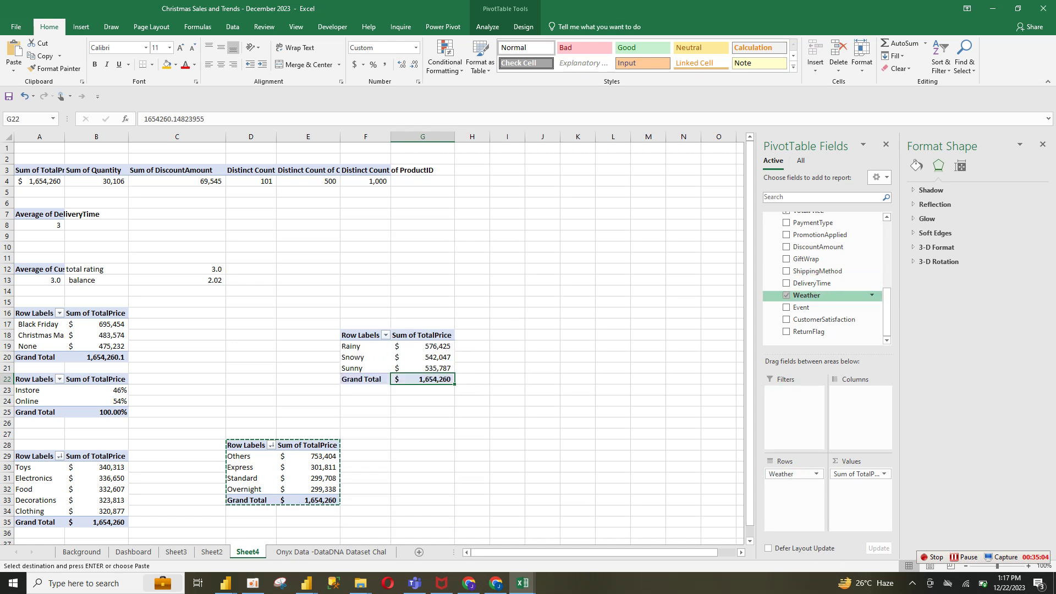
Step: Add TotalPrice a second time to the weather pivot's values and show that column as a percentage of the total
drag(886, 304, 887, 277)
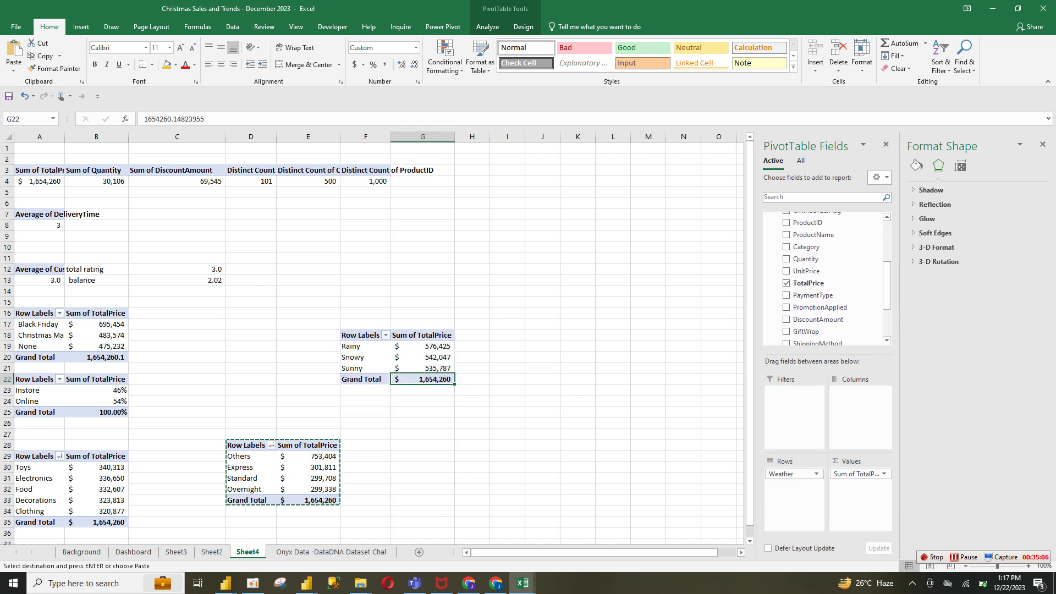
drag(808, 283, 861, 480)
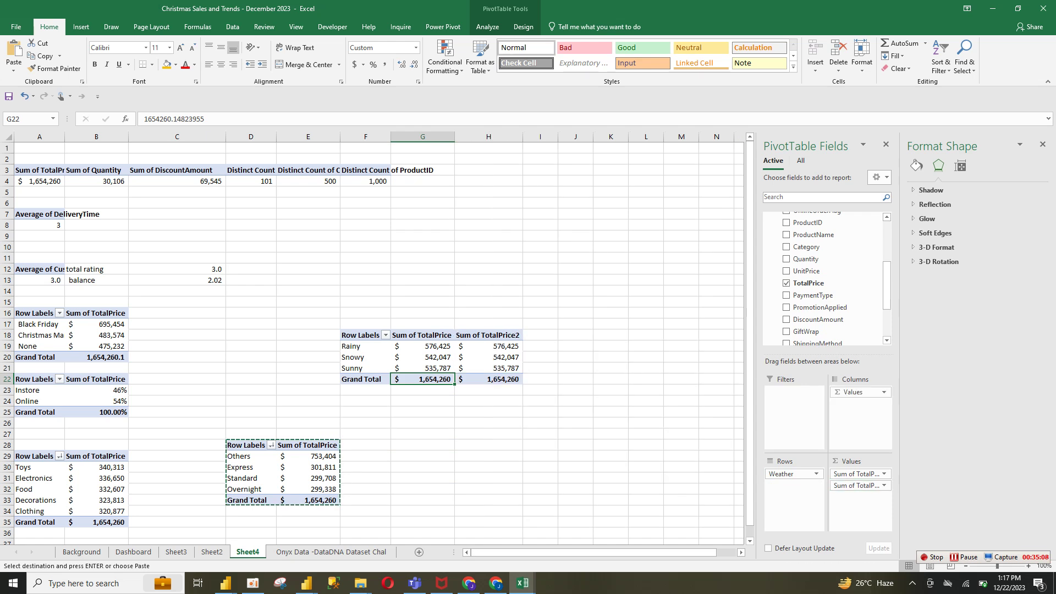
click(489, 369)
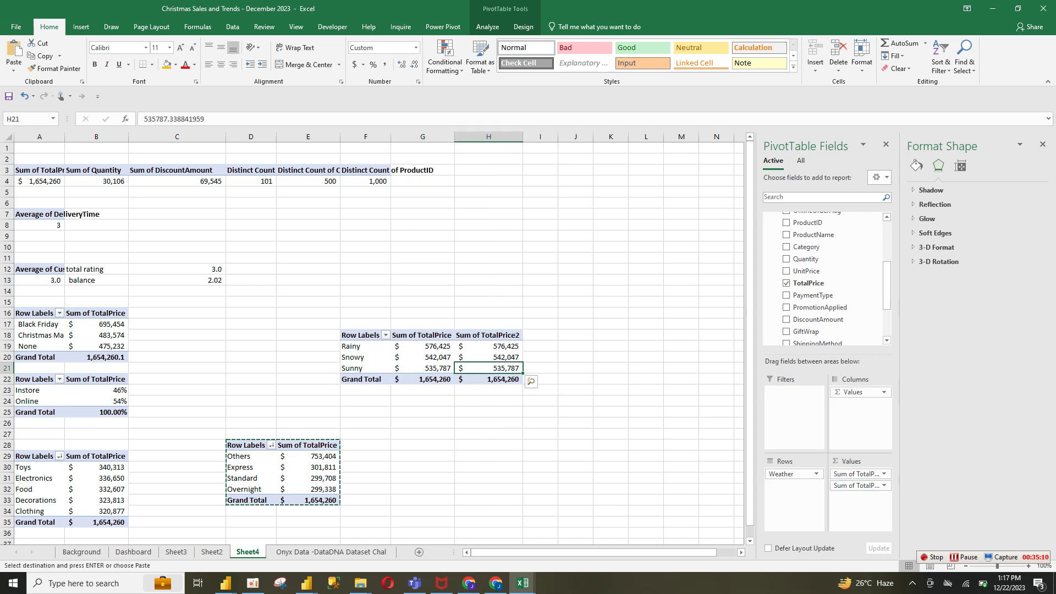
right_click(504, 346)
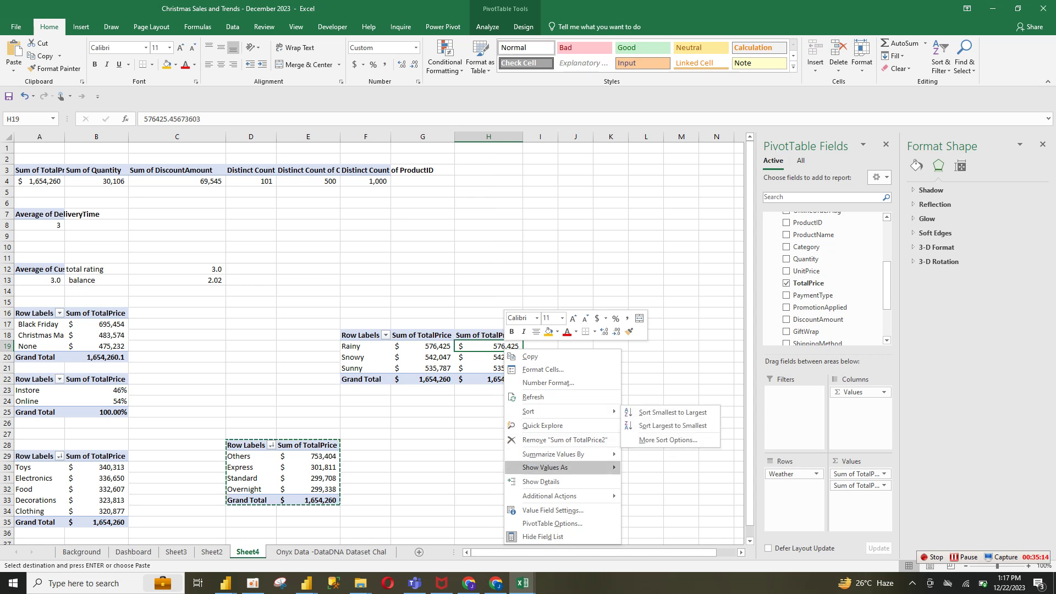
mouse_move(545, 468)
click(666, 389)
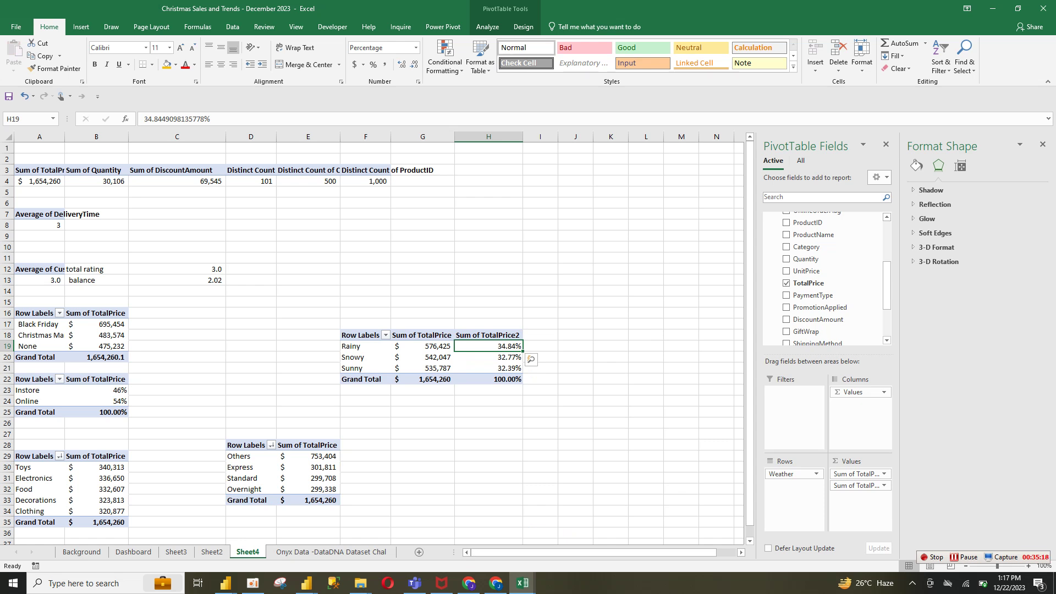
Step: Remove the decimals from the Rainy, Snowy and Sunny percentages in the weather pivot table
drag(489, 346, 489, 368)
click(414, 64)
click(415, 64)
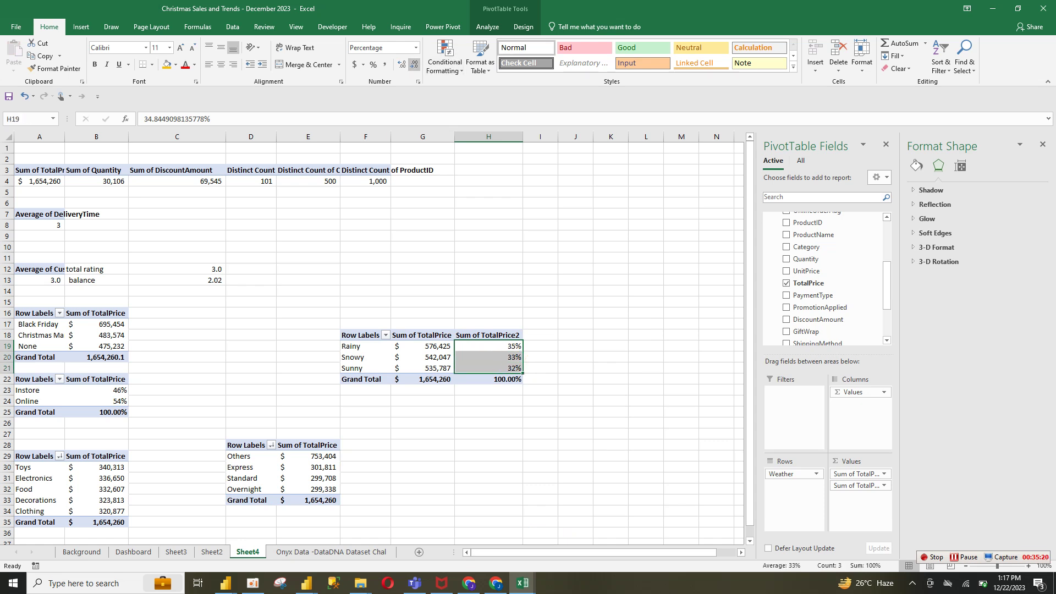
click(415, 65)
click(488, 456)
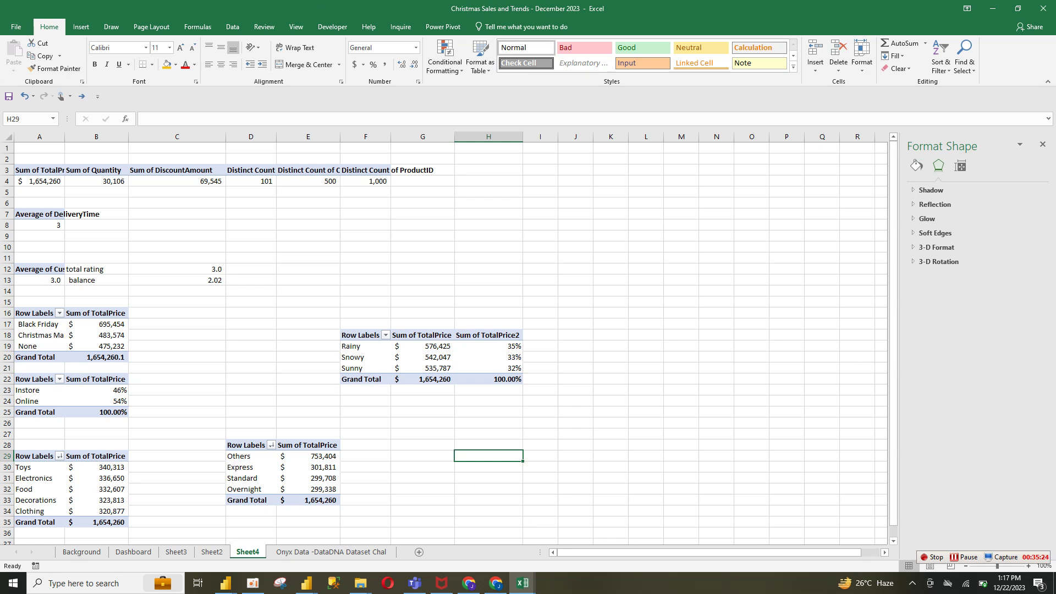
click(361, 335)
click(422, 357)
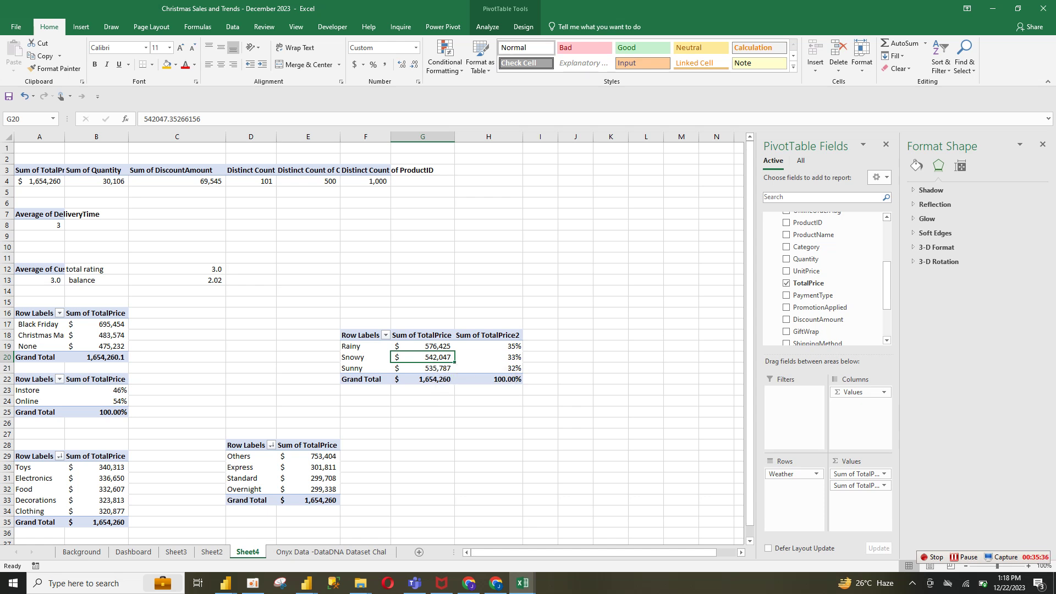
click(422, 347)
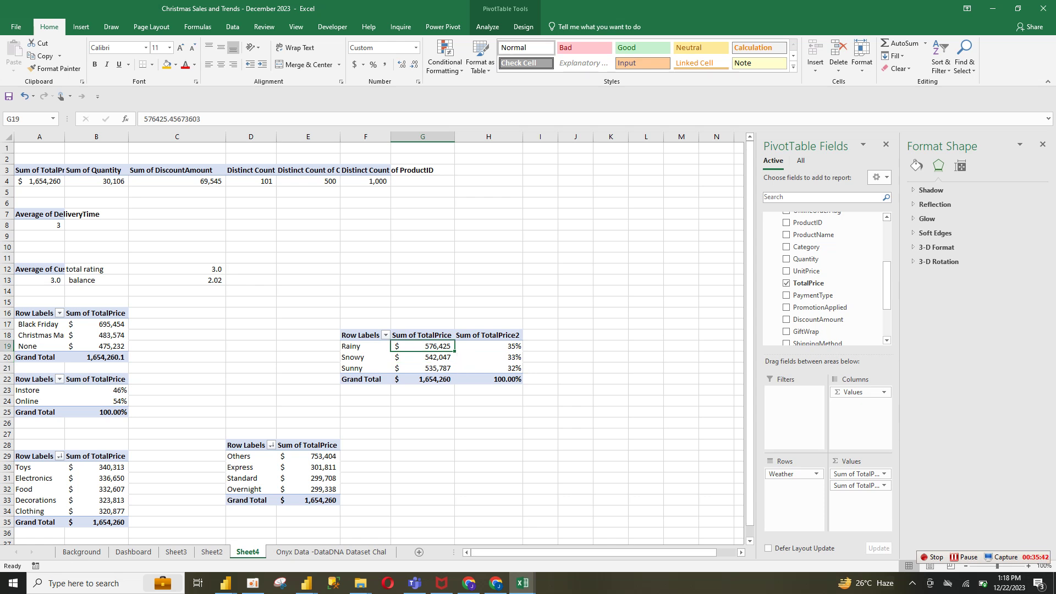
Step: On Sheet2, relink the upper text box below the snowflake to cell H19 of Sheet4
click(211, 552)
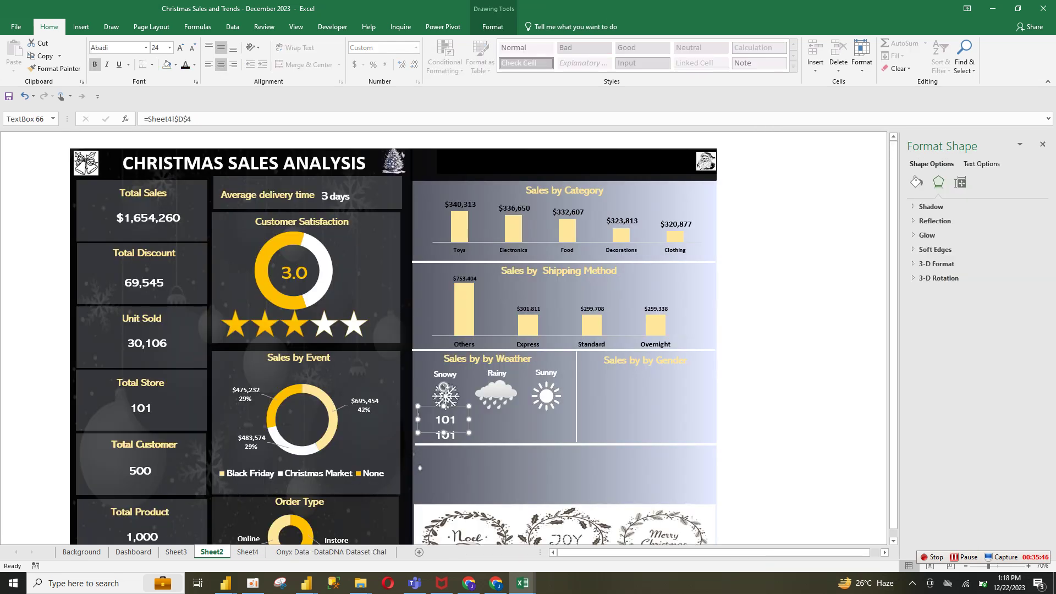
click(183, 119)
key(BackSpace)
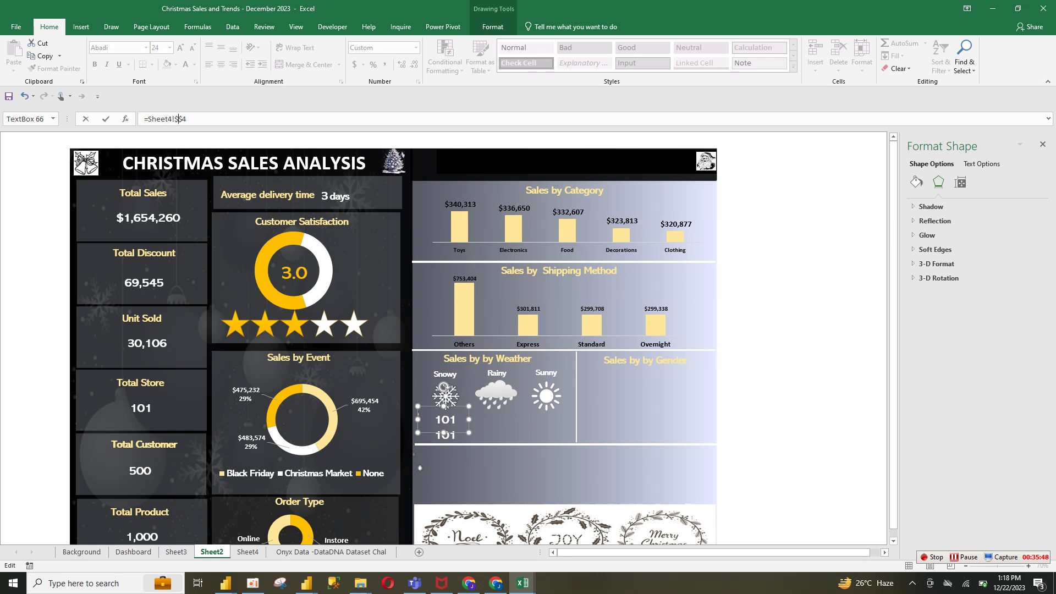
text(H)
key(BackSpace)
text(19)
key(Return)
Step: Copy the lower 101 box's formatting onto the linked percentage box and recolor its text the light yellow of the section titles
click(455, 374)
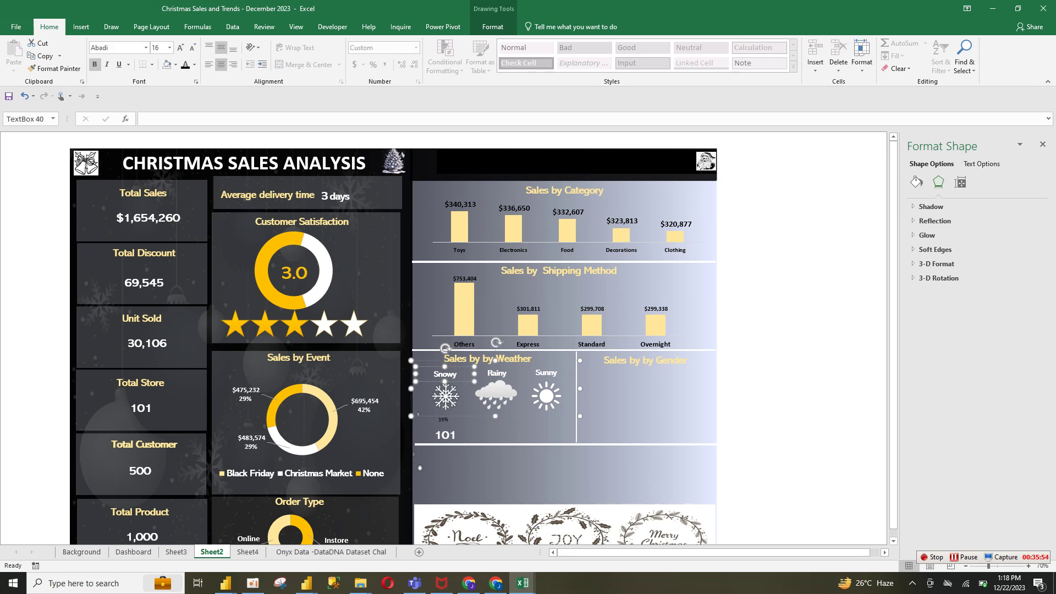
click(476, 428)
click(444, 431)
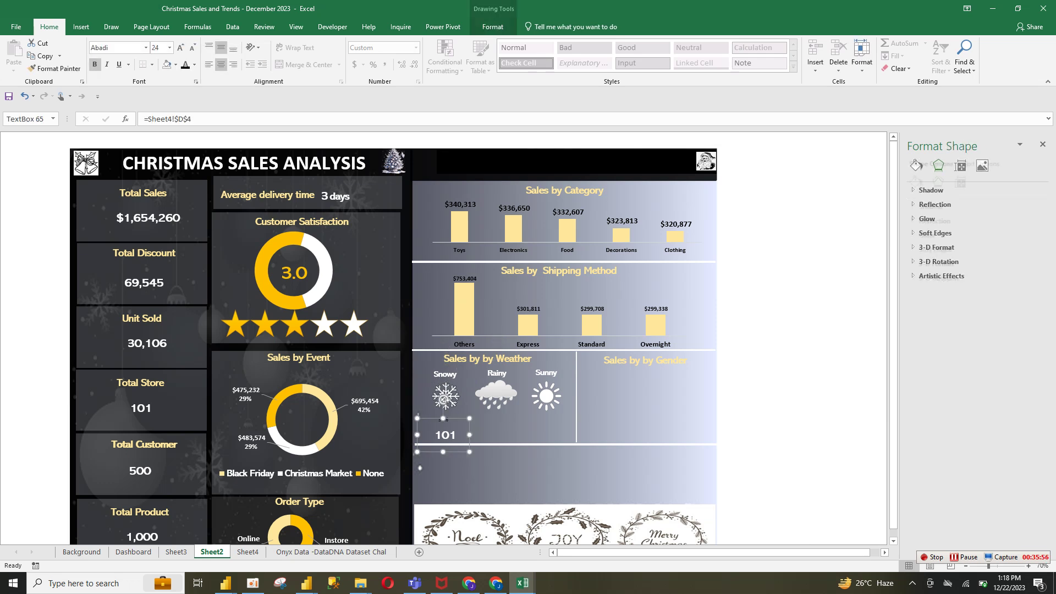
click(55, 69)
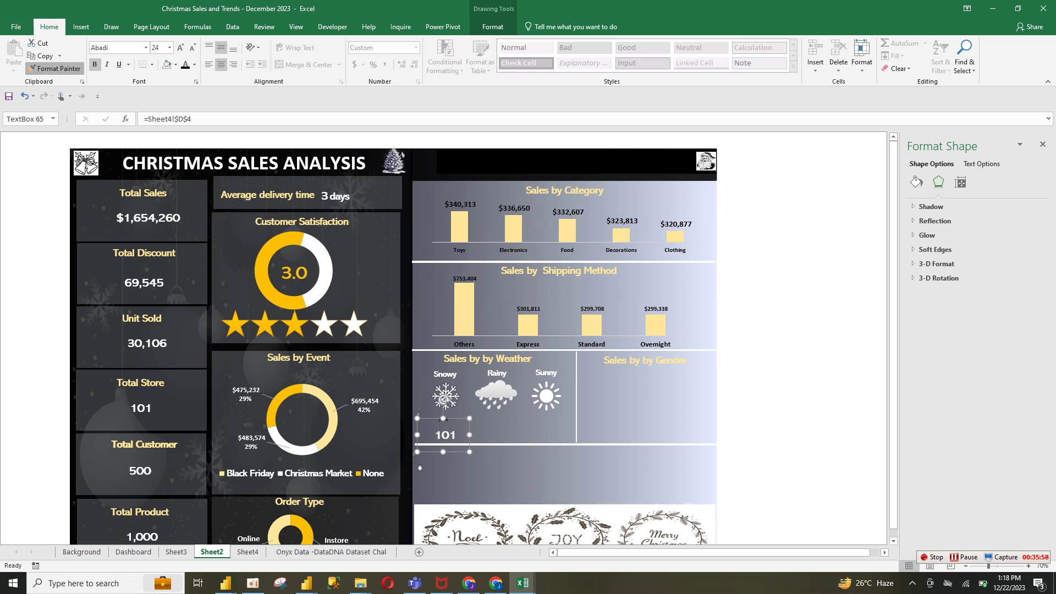
click(445, 400)
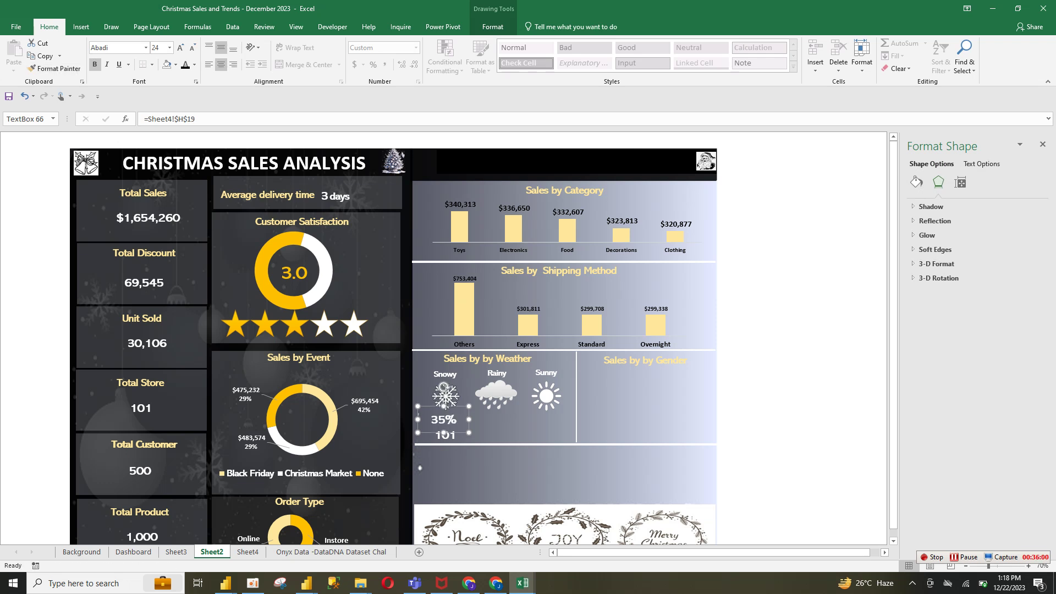
click(194, 65)
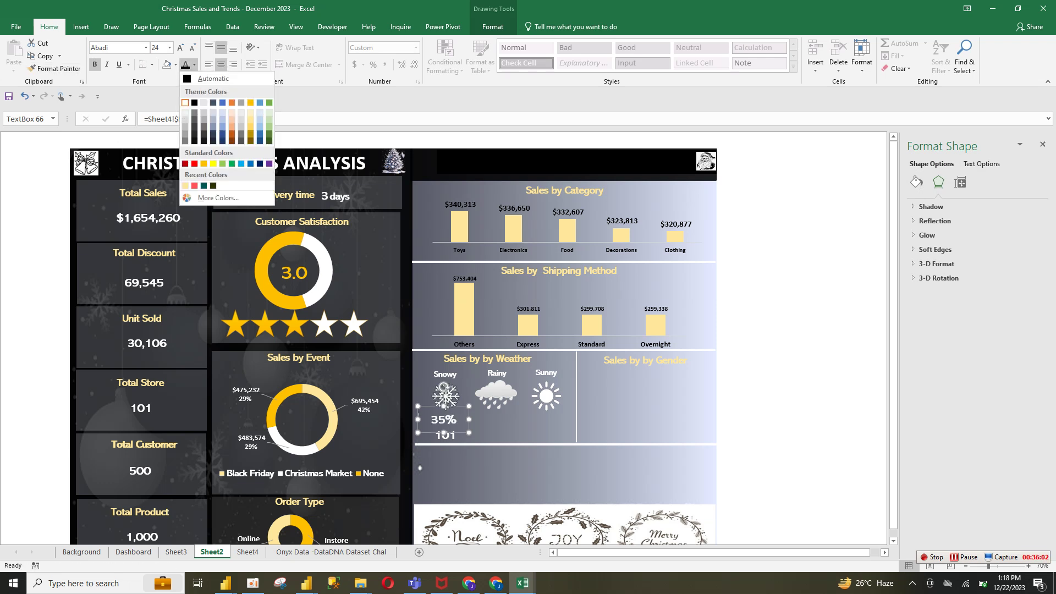
click(184, 185)
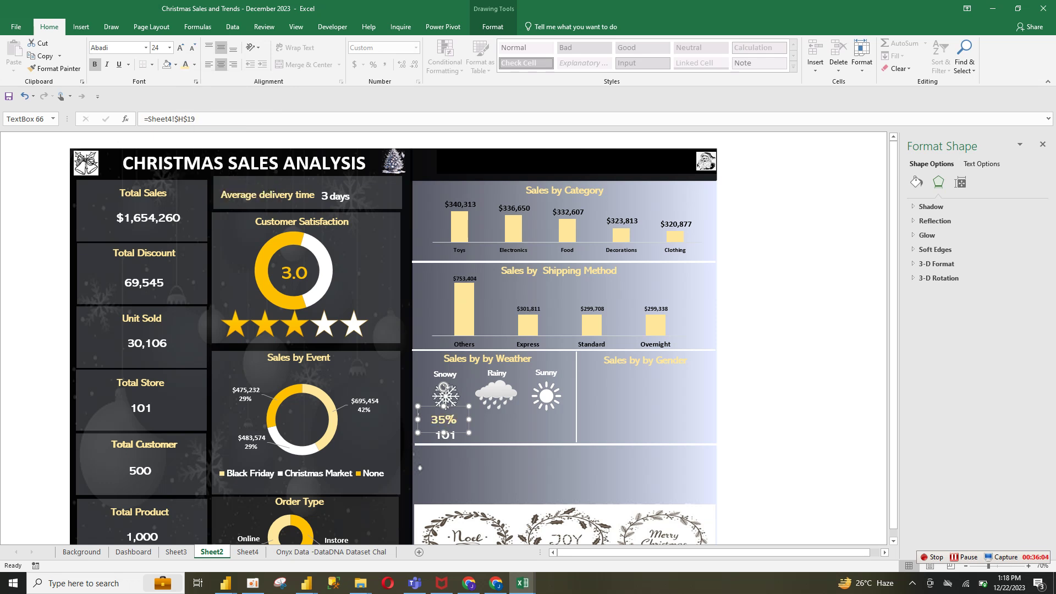
Step: Shift the 101 box, the snowflake picture and the Snowy label slightly left to line them up in one column
click(490, 428)
click(444, 421)
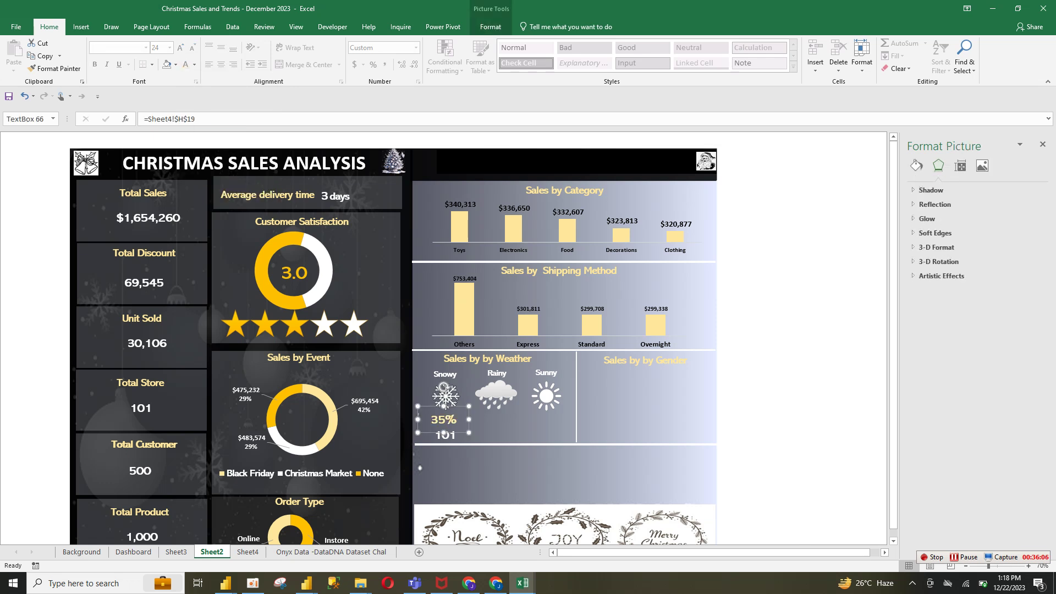
drag(445, 436, 442, 436)
click(440, 400)
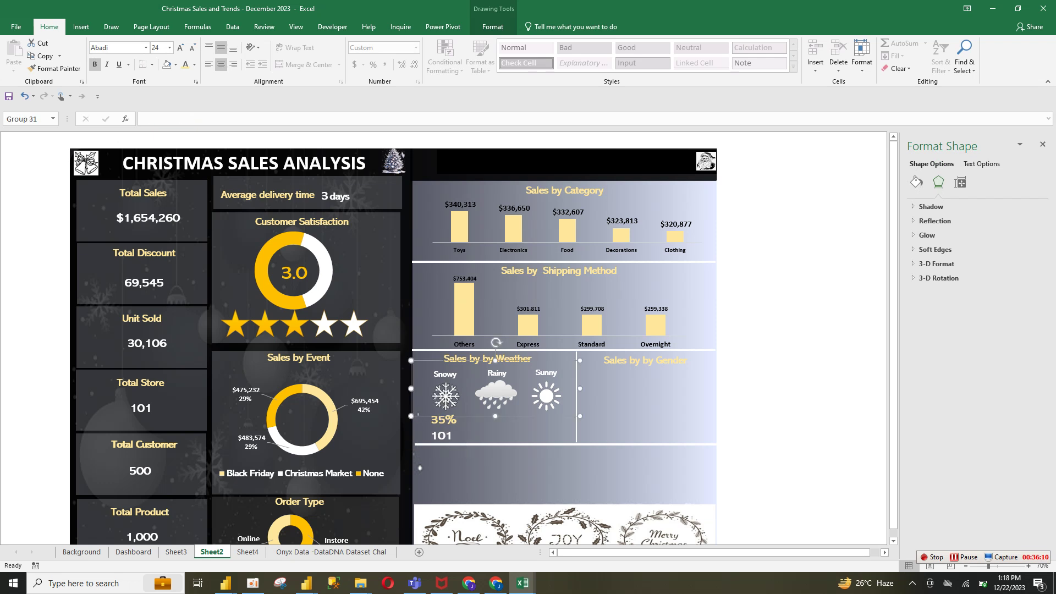
click(444, 397)
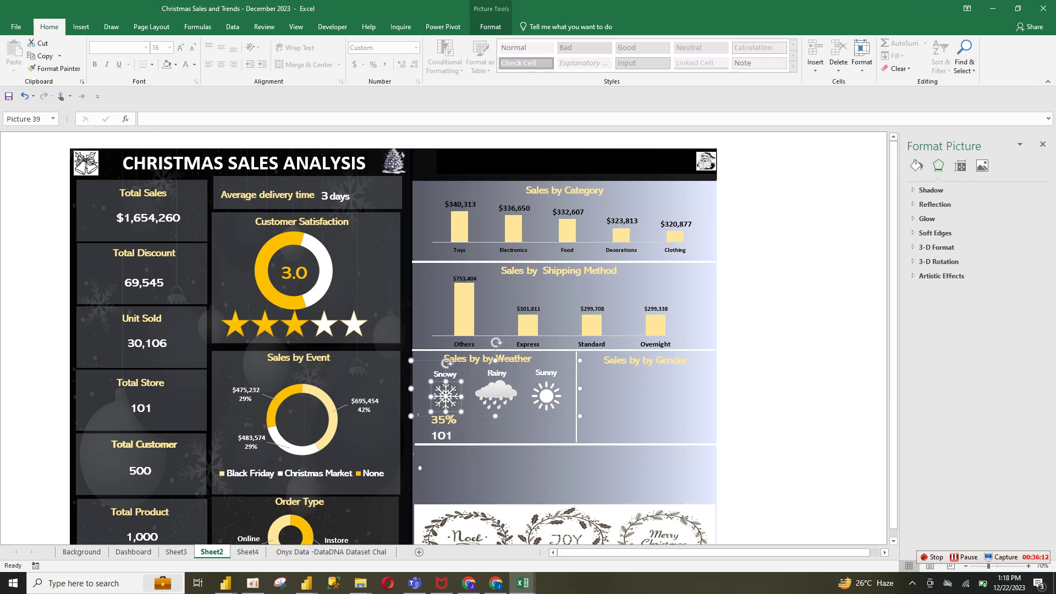
drag(445, 397, 447, 374)
click(452, 374)
Step: Relink the 101 text box under the snowflake's percentage to cell G19 of Sheet4
click(440, 427)
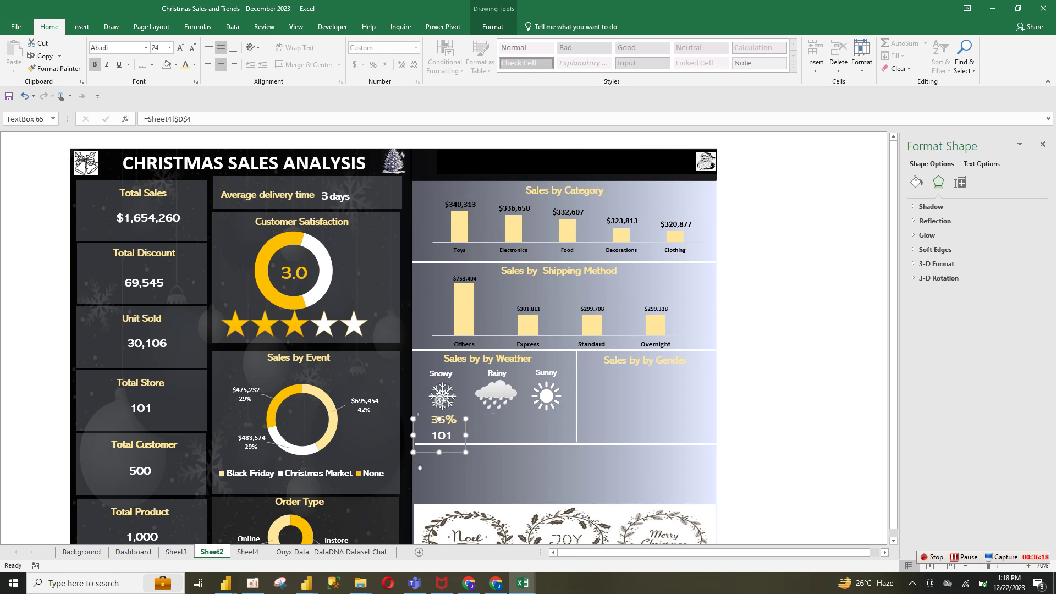
click(195, 119)
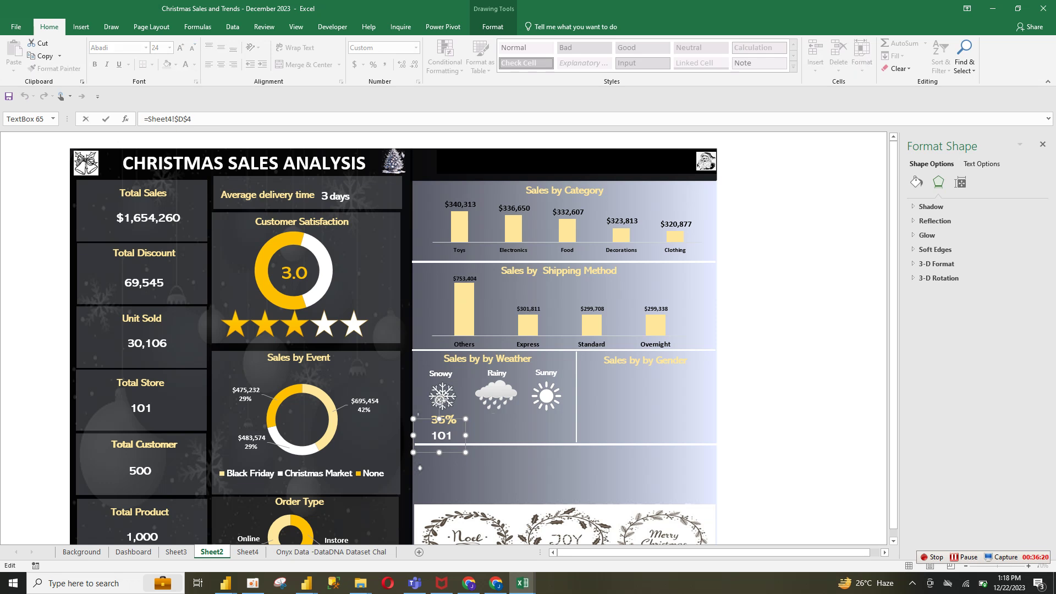
key(BackSpace)
text(G)
key(BackSpace)
text(19)
key(Return)
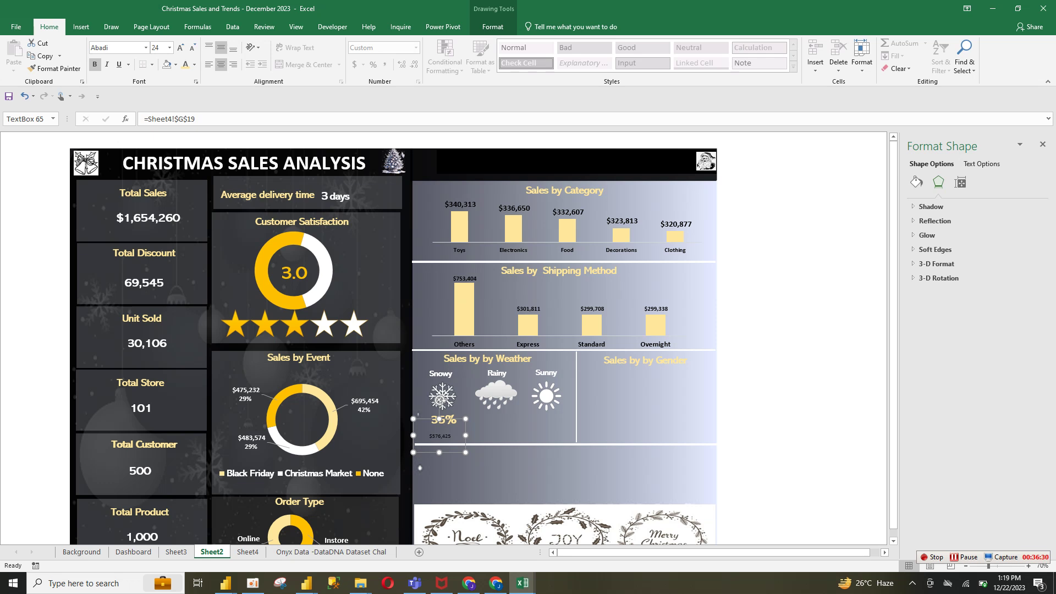
drag(142, 409, 141, 416)
key(ctrl+z)
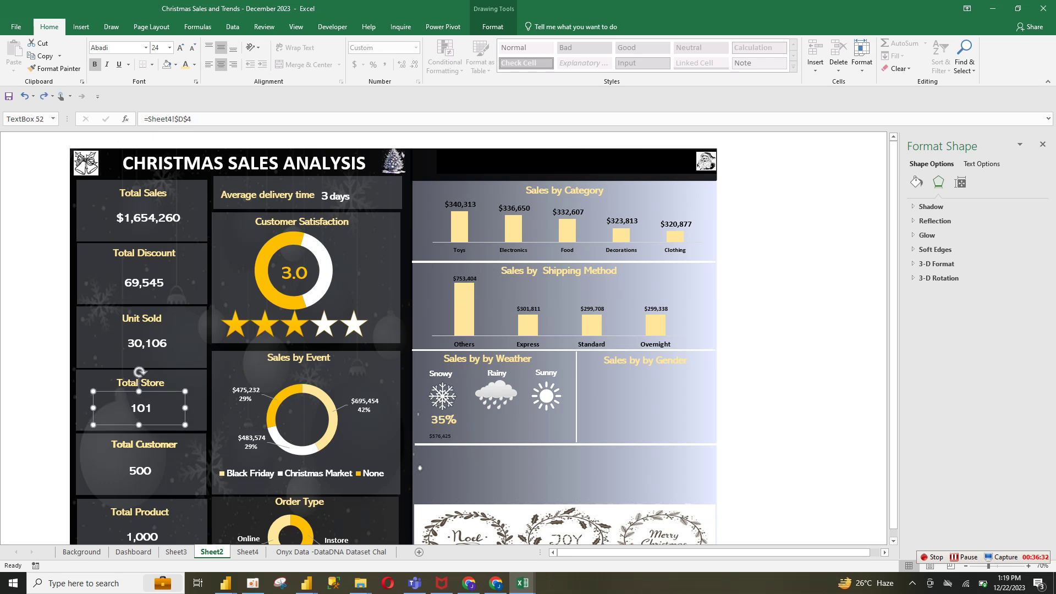
click(54, 68)
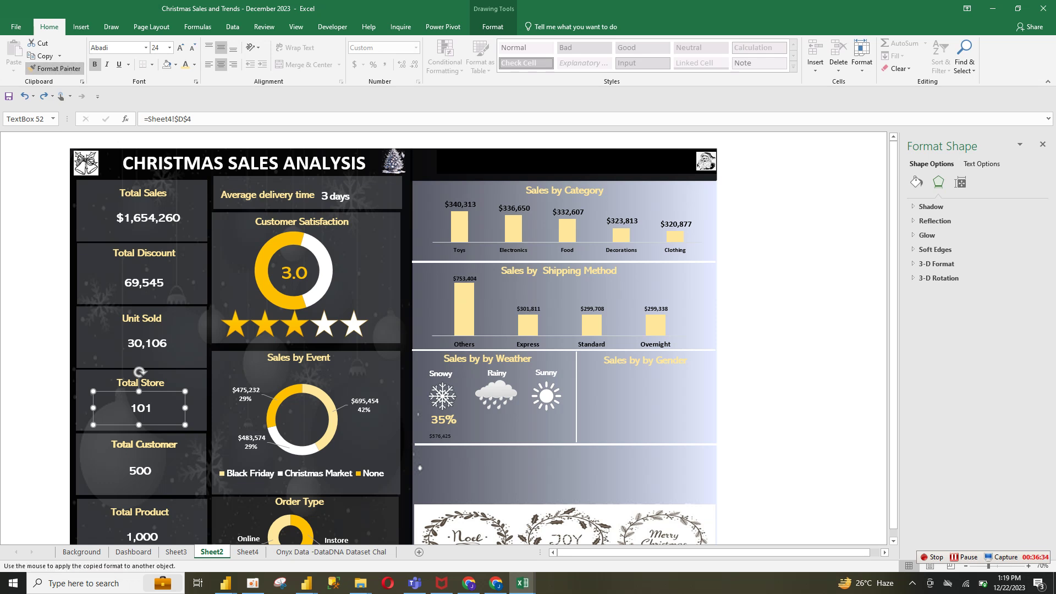
click(444, 419)
key(ctrl+z)
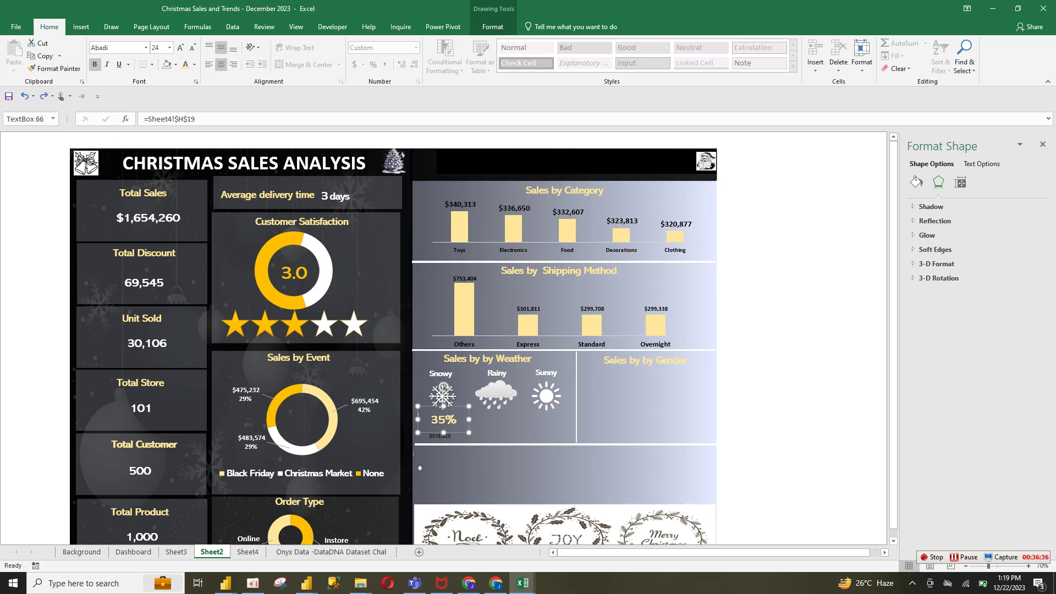
Step: Copy the Total Store value's formatting onto the linked sales amount under the snowflake and widen its box to fit the full figure
click(140, 408)
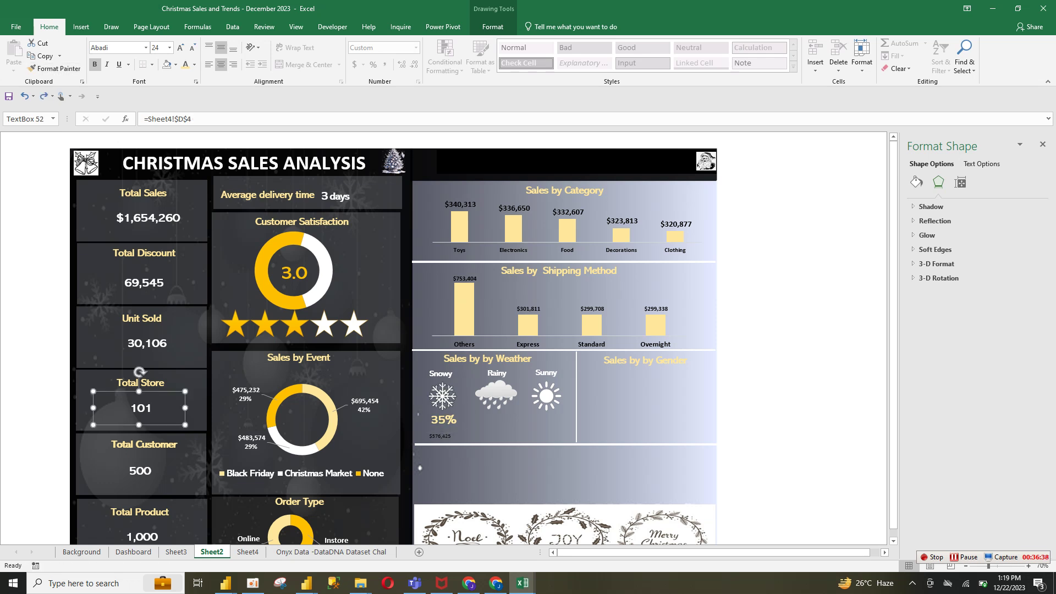
click(54, 68)
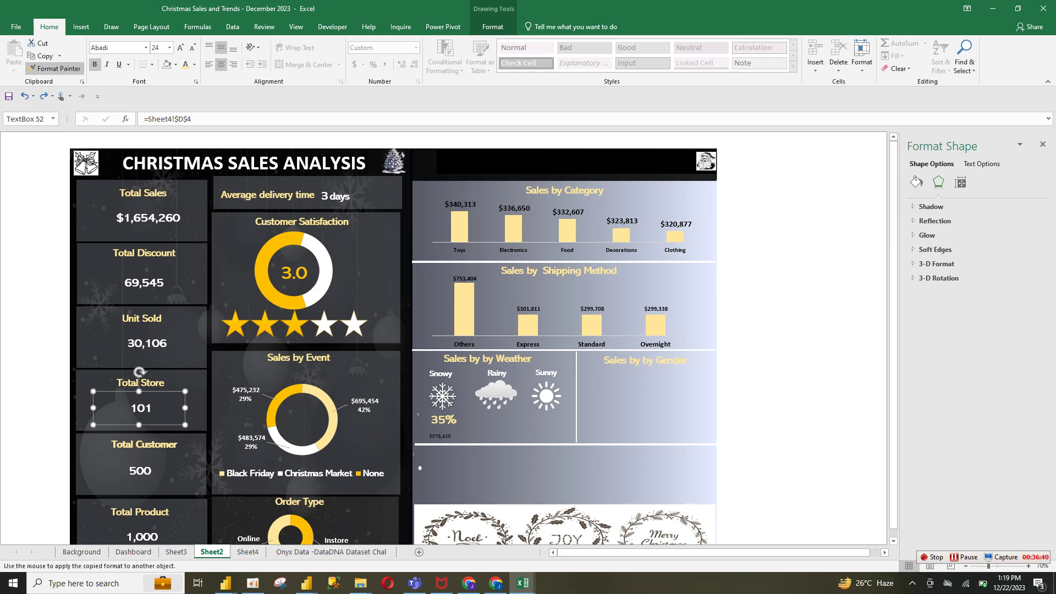
click(440, 436)
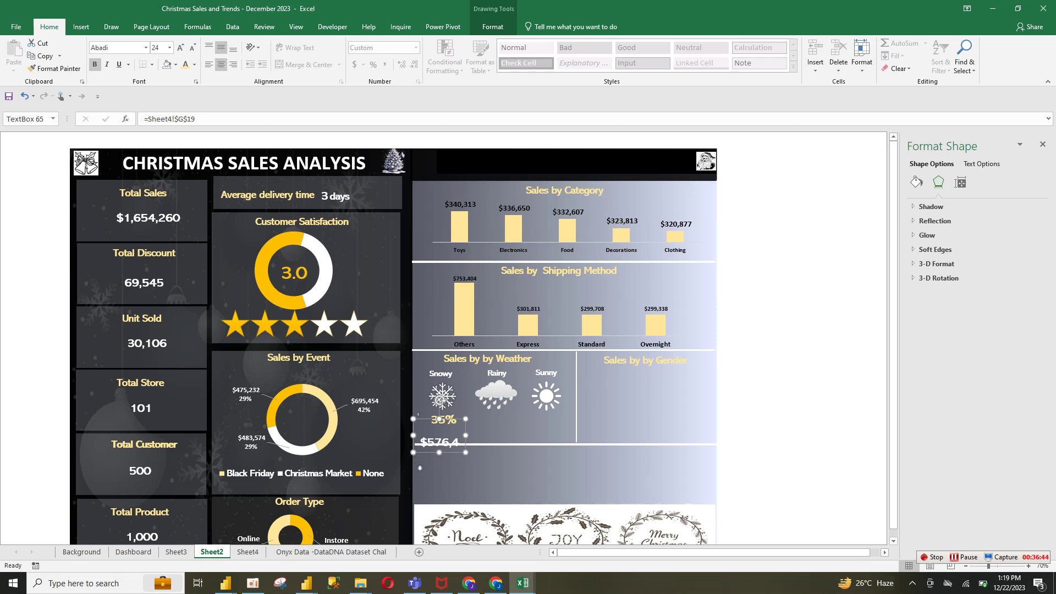
mouse_move(441, 436)
mouse_down()
mouse_move(441, 427)
mouse_move(484, 429)
mouse_move(444, 436)
mouse_up()
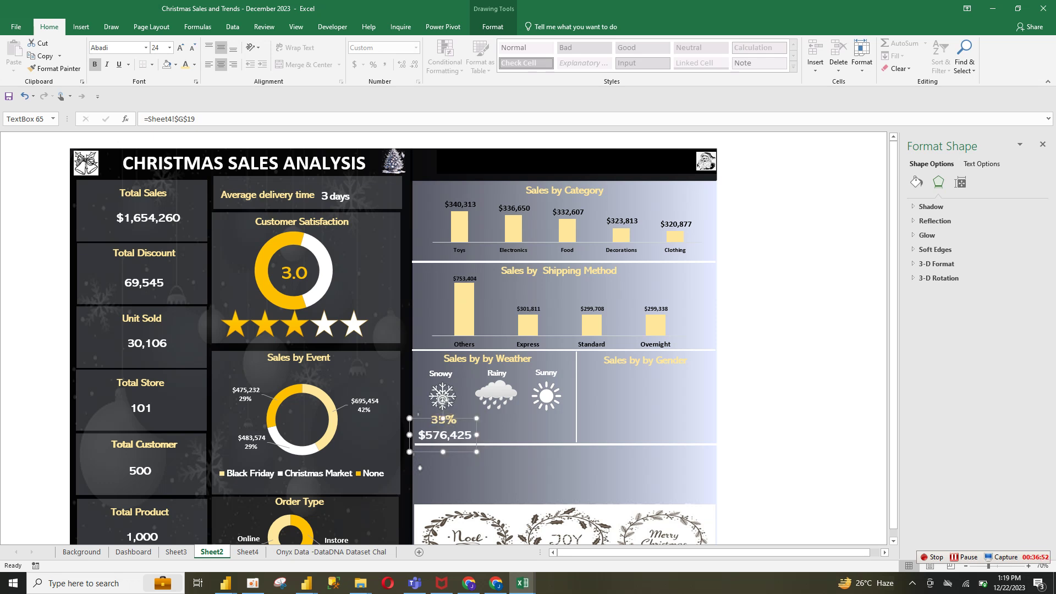
Step: Reduce the snowflake column's sales amount to font size 18 and its percentage to 20, and move the amount closer under the percentage
click(192, 47)
click(192, 48)
click(443, 400)
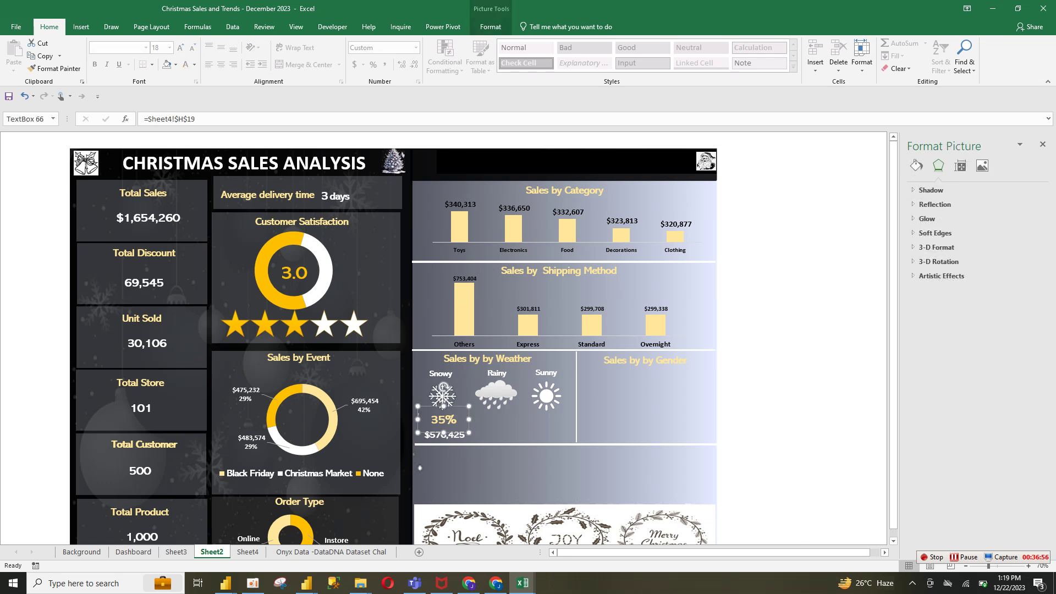
click(443, 406)
click(192, 47)
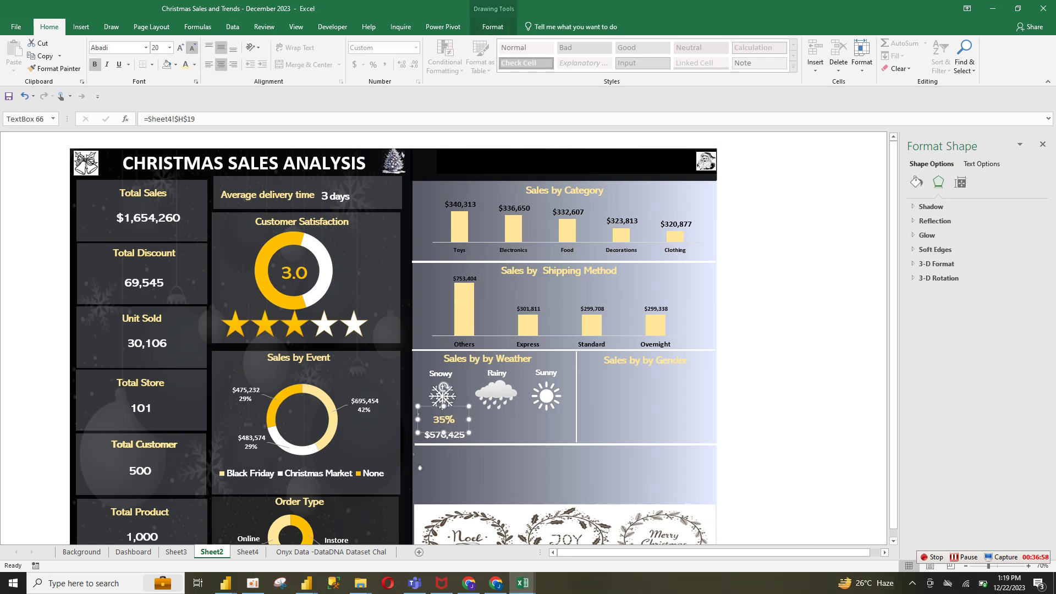
click(502, 429)
drag(445, 434, 444, 432)
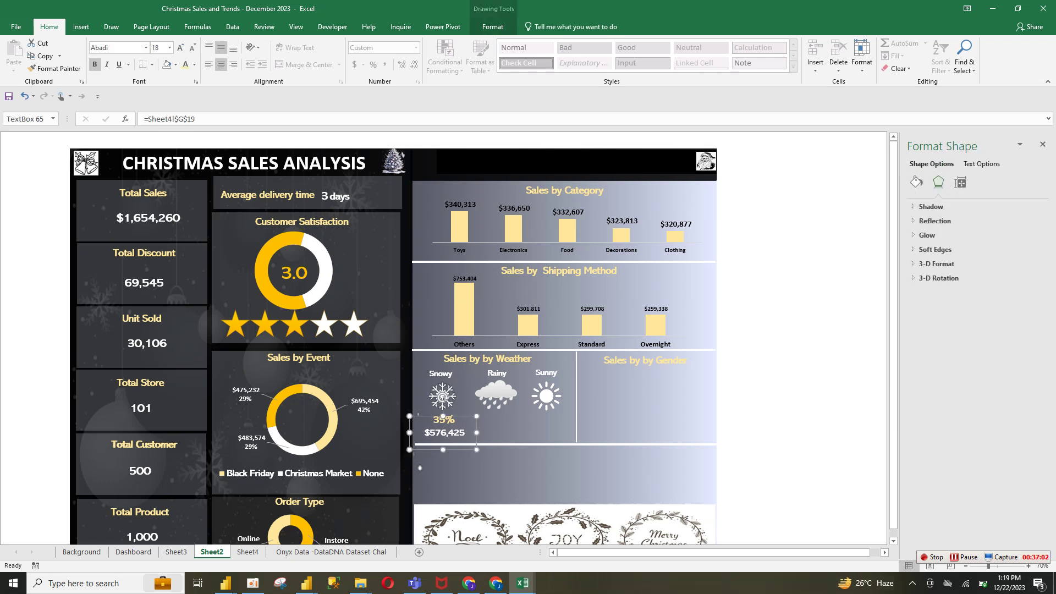
Step: Duplicate the snowflake's percentage and sales amount boxes together and place the copies beneath the sun icon
shift+click(443, 431)
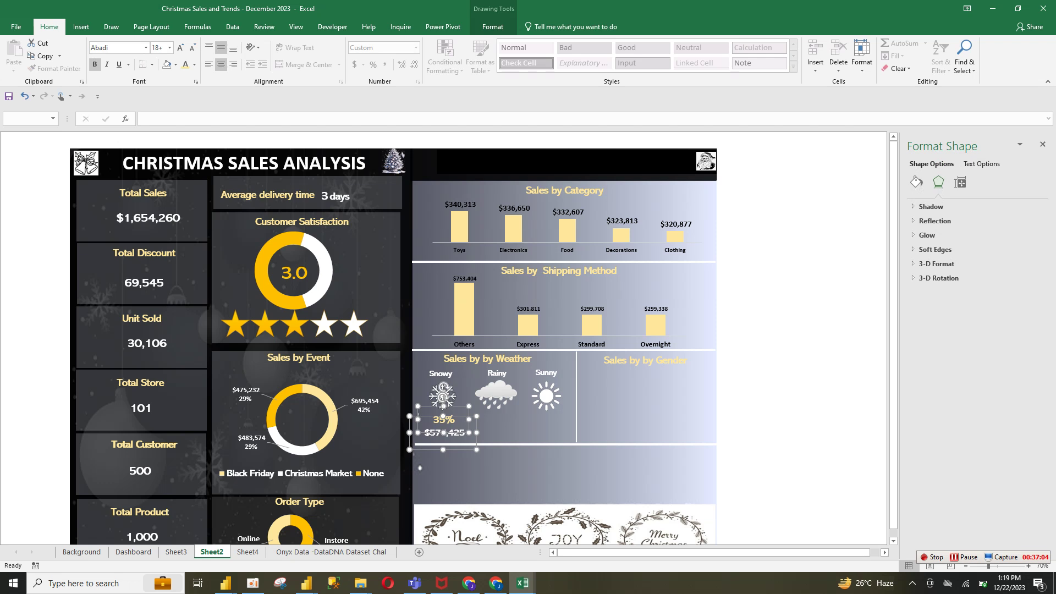
key(ctrl+c)
key(ctrl+v)
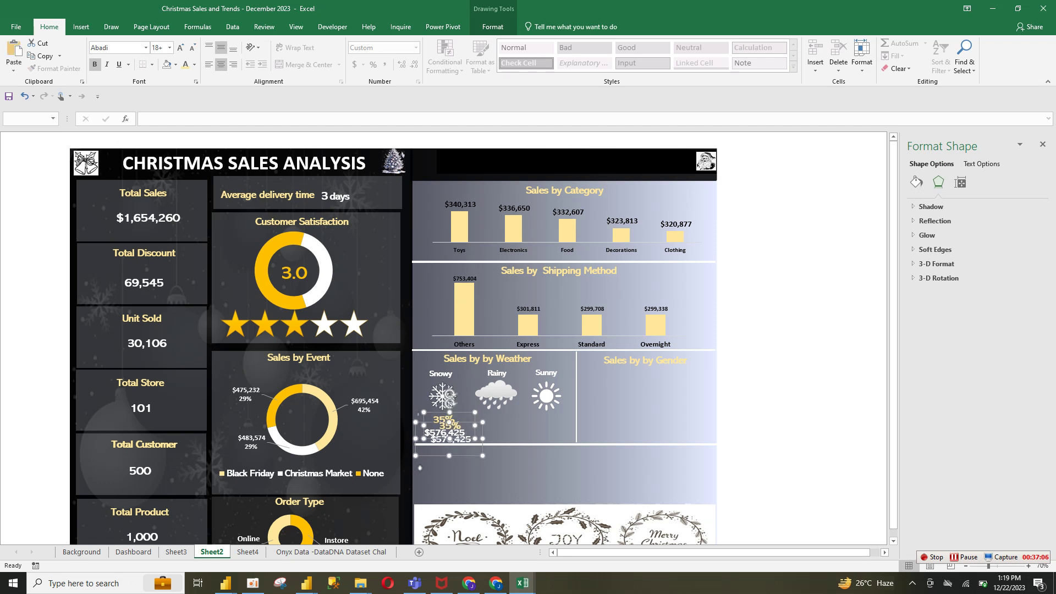
drag(450, 396, 550, 402)
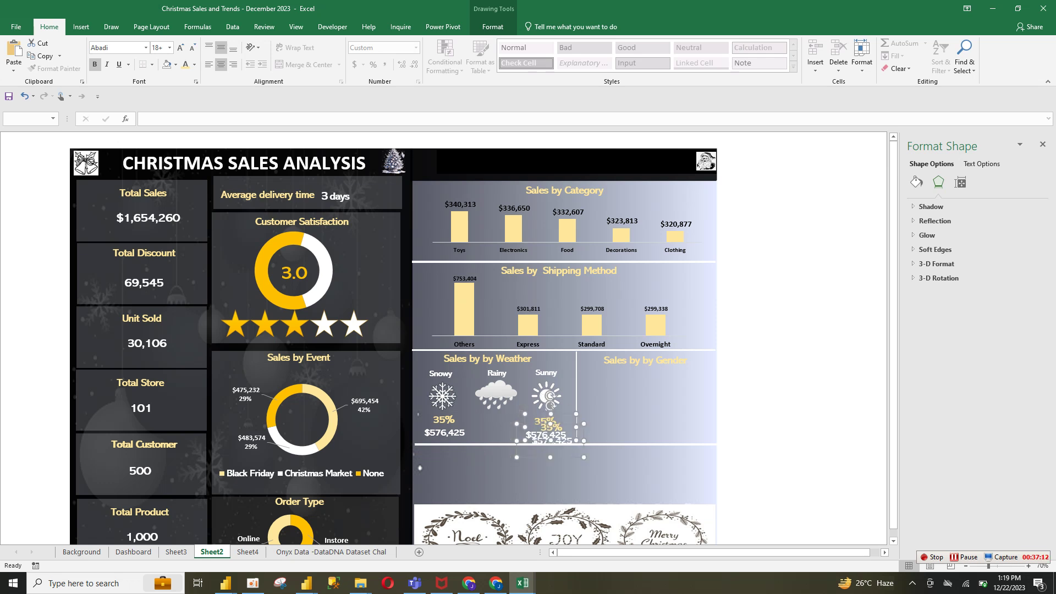
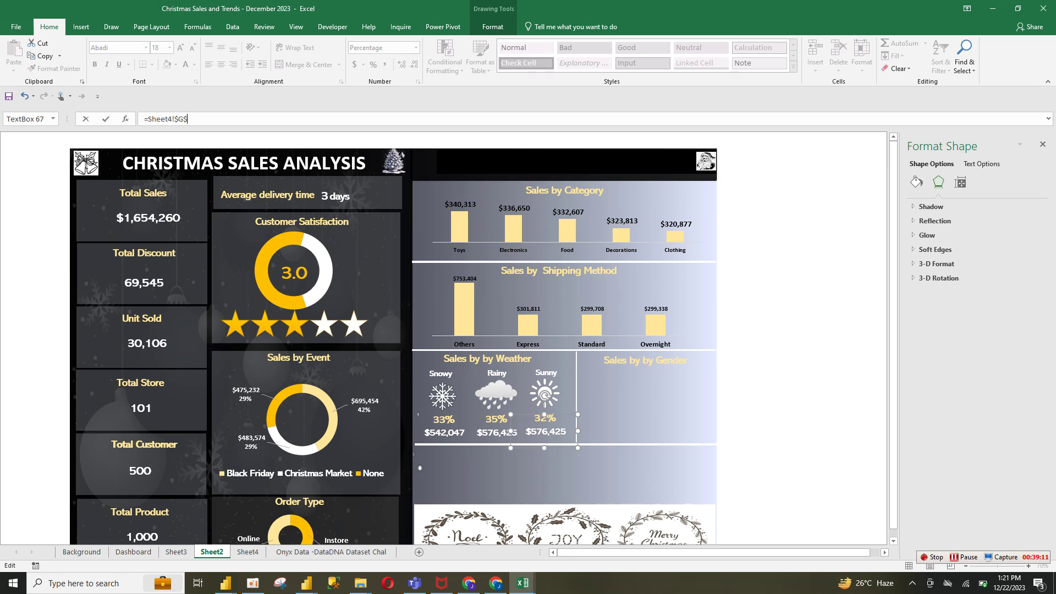
Step: Finish relinking the sales amount box below the sun icon to its figure in column G of Sheet4
click(759, 407)
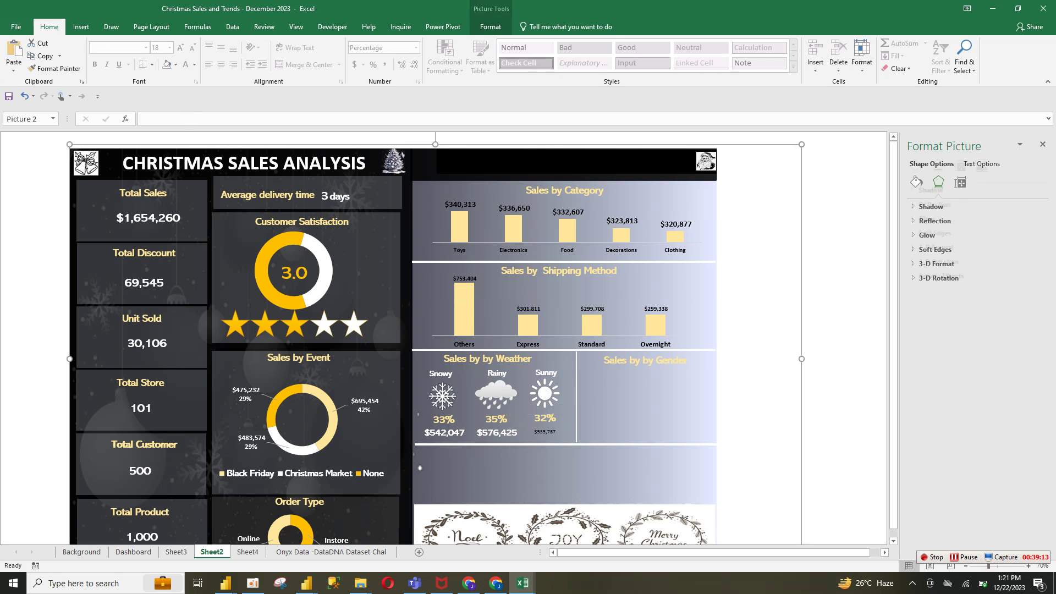
click(496, 419)
click(445, 433)
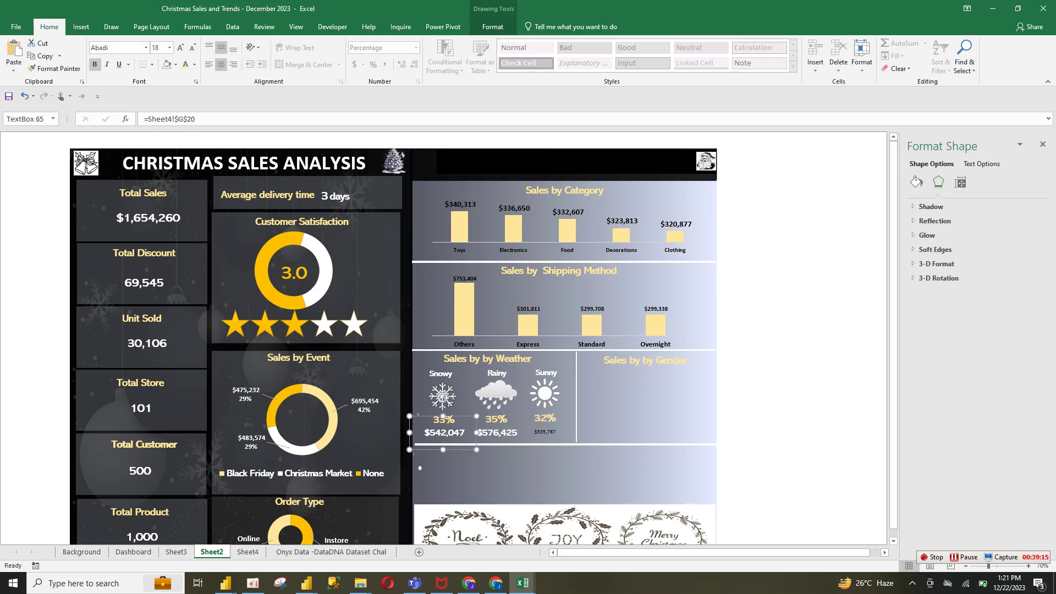
click(55, 68)
click(544, 416)
key(ctrl+z)
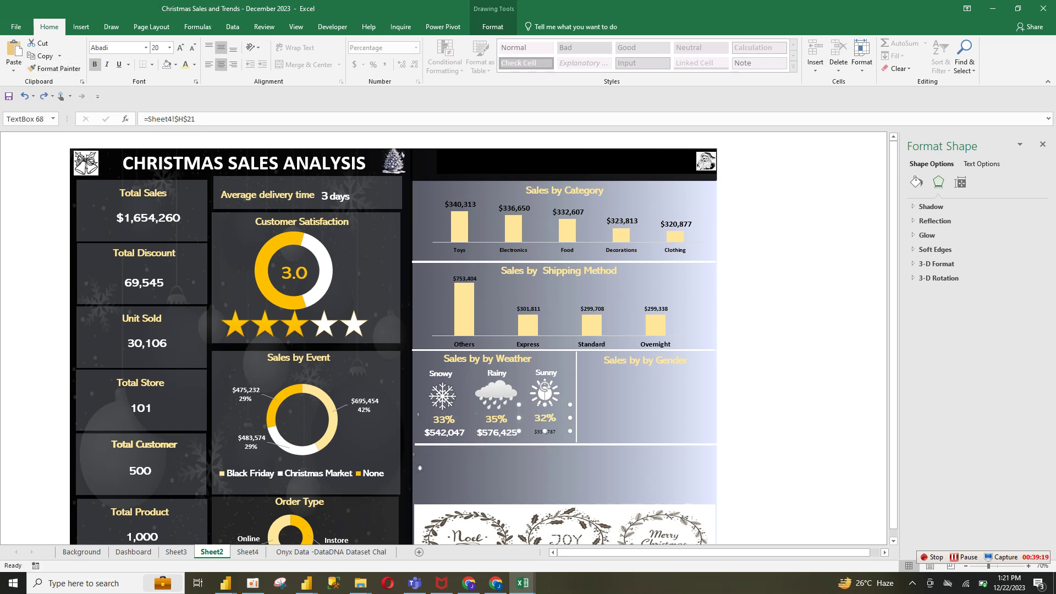
Step: Copy the Rainy sales amount's formatting onto the Sunny sales amount
click(497, 433)
click(55, 68)
click(545, 432)
click(616, 421)
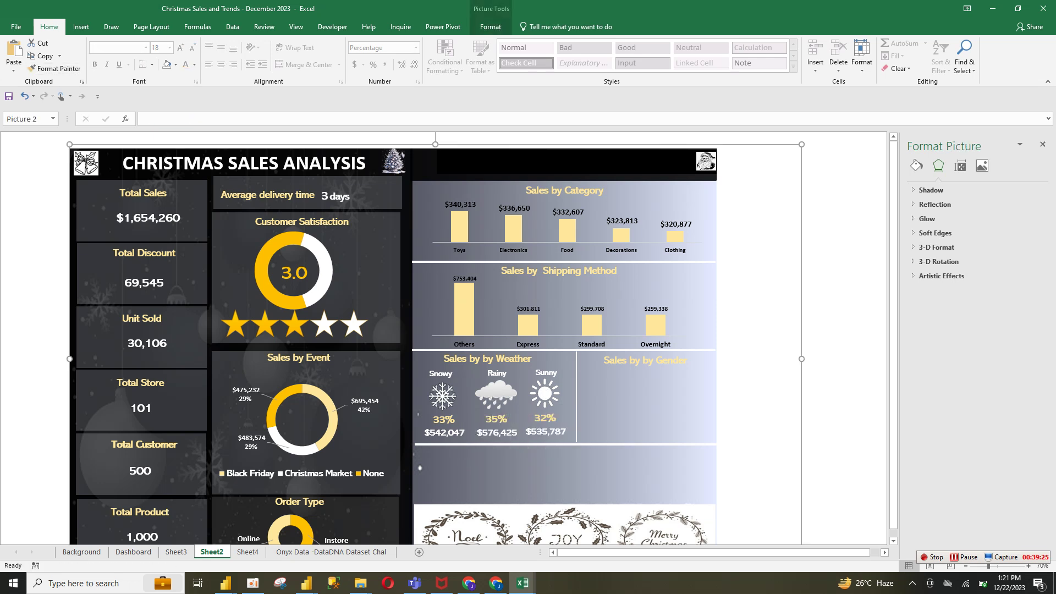
Step: Group the Snowy percentage and sales amount text boxes
click(444, 419)
ctrl+click(444, 432)
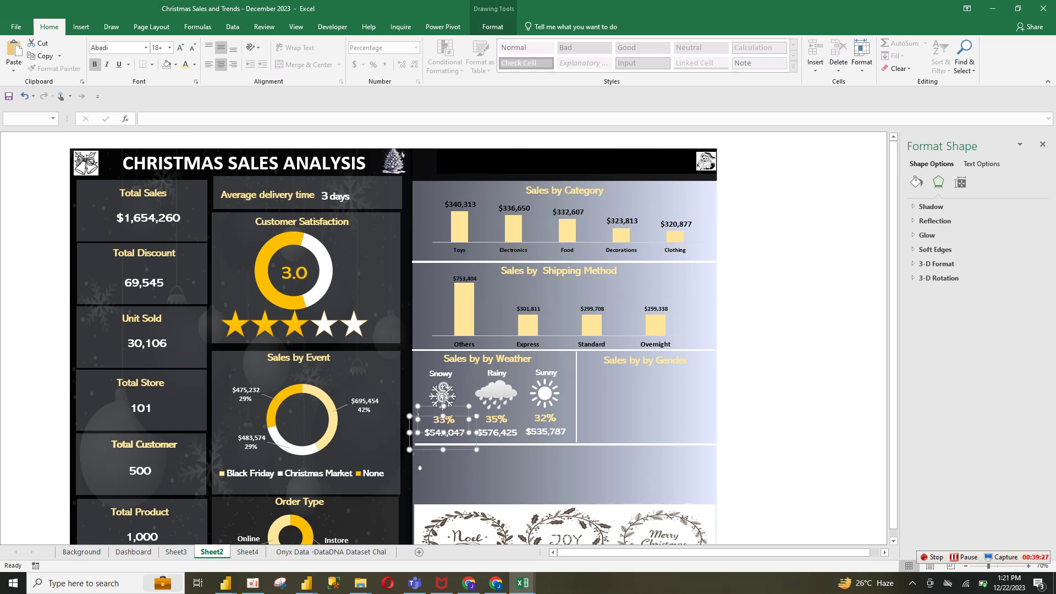
right_click(468, 411)
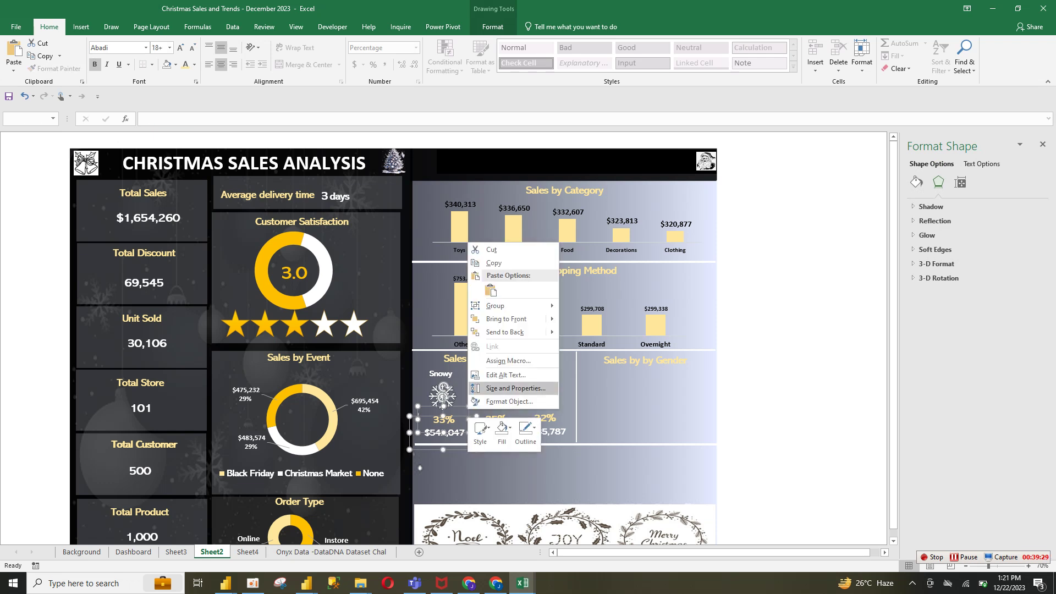
mouse_move(512, 306)
click(585, 306)
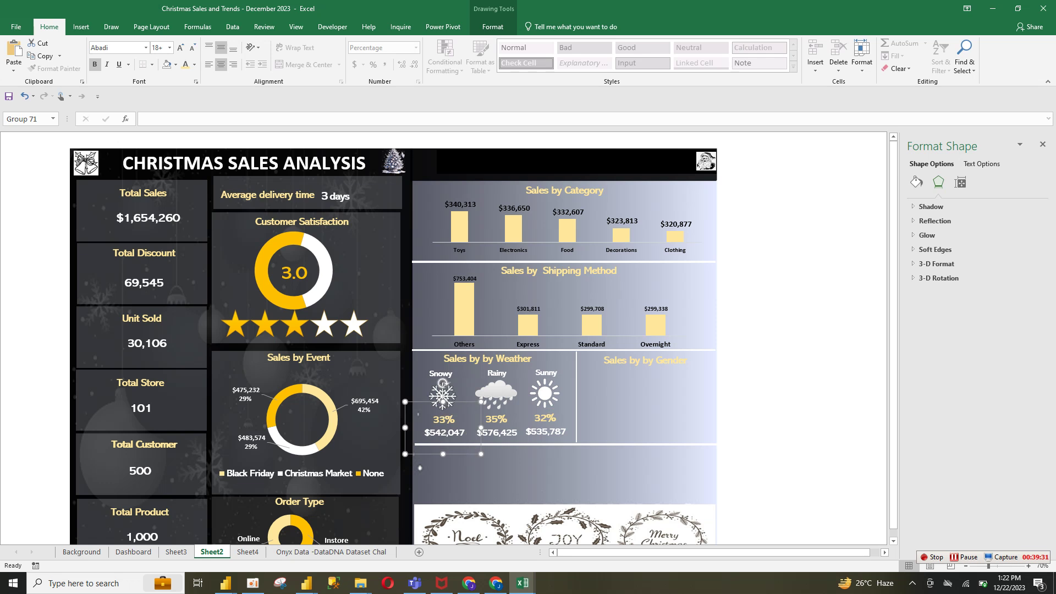
Step: Group the Rainy percentage and sales amount text boxes
click(496, 408)
shift+click(497, 437)
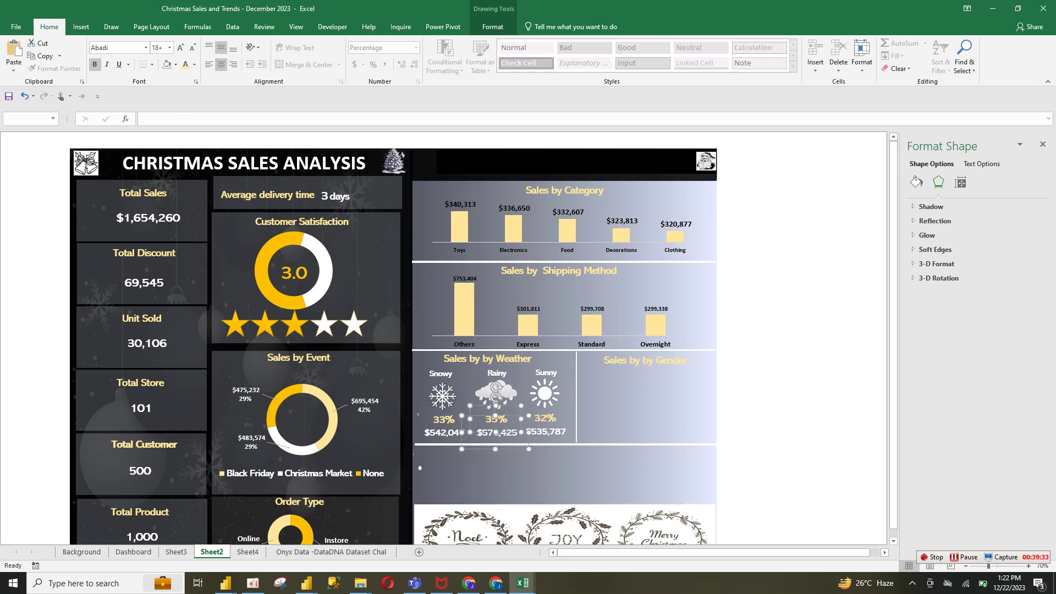
right_click(522, 408)
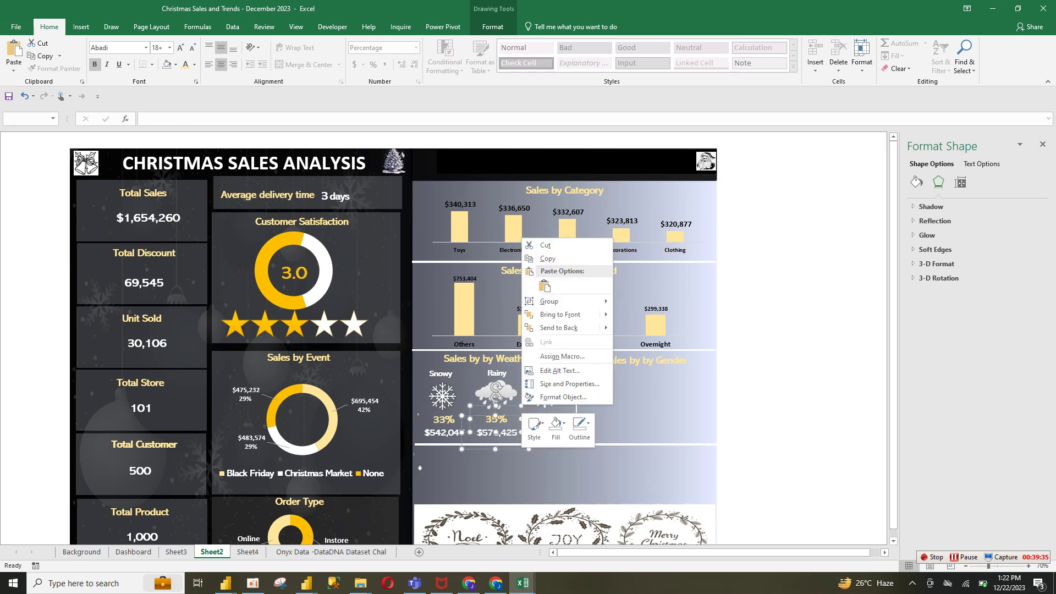
mouse_move(550, 301)
click(640, 302)
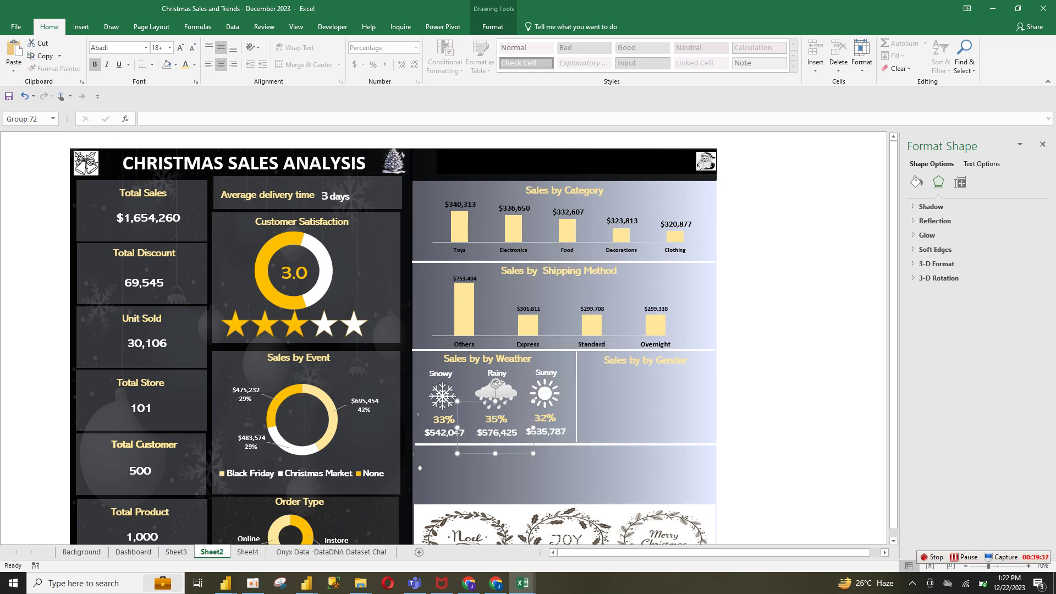
Step: Group the Sunny percentage and sales amount text boxes
click(545, 432)
click(545, 432)
shift+click(545, 431)
right_click(571, 411)
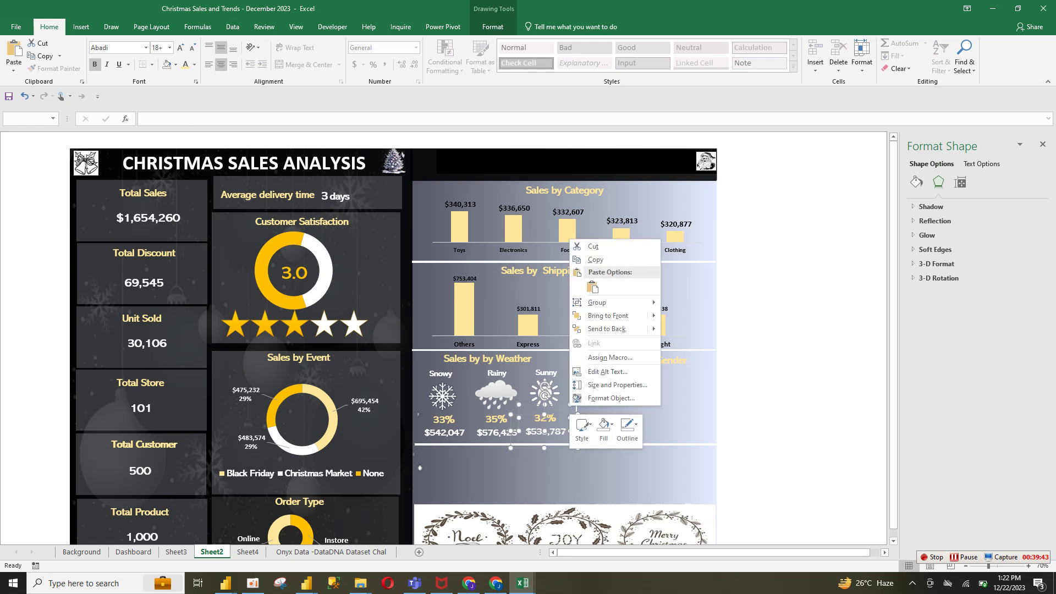
mouse_move(605, 302)
click(687, 304)
click(757, 341)
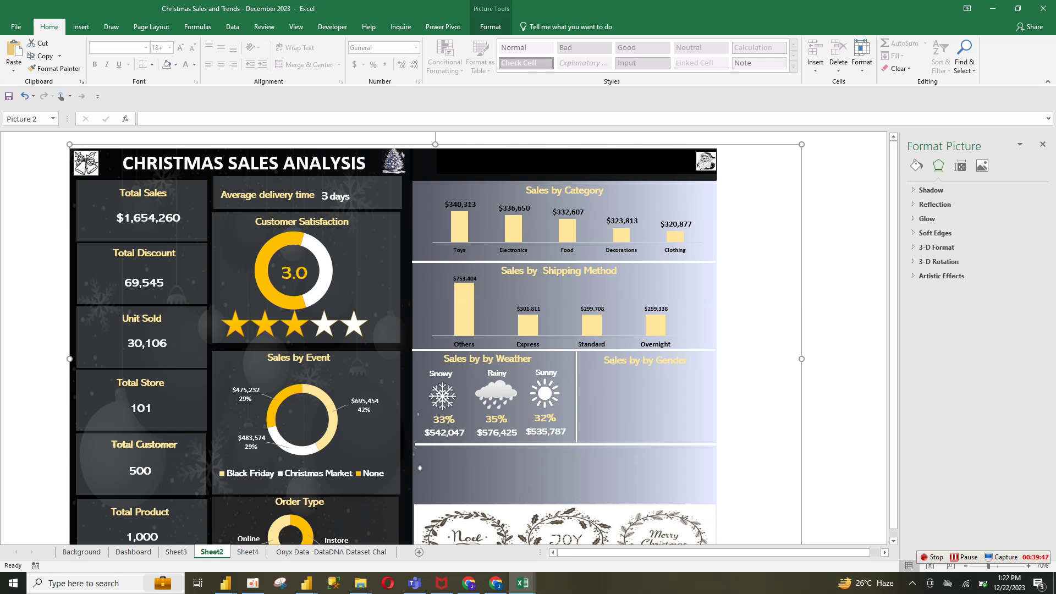
Step: Move the weather section's title slightly right and down, level with the gender section's title
click(502, 359)
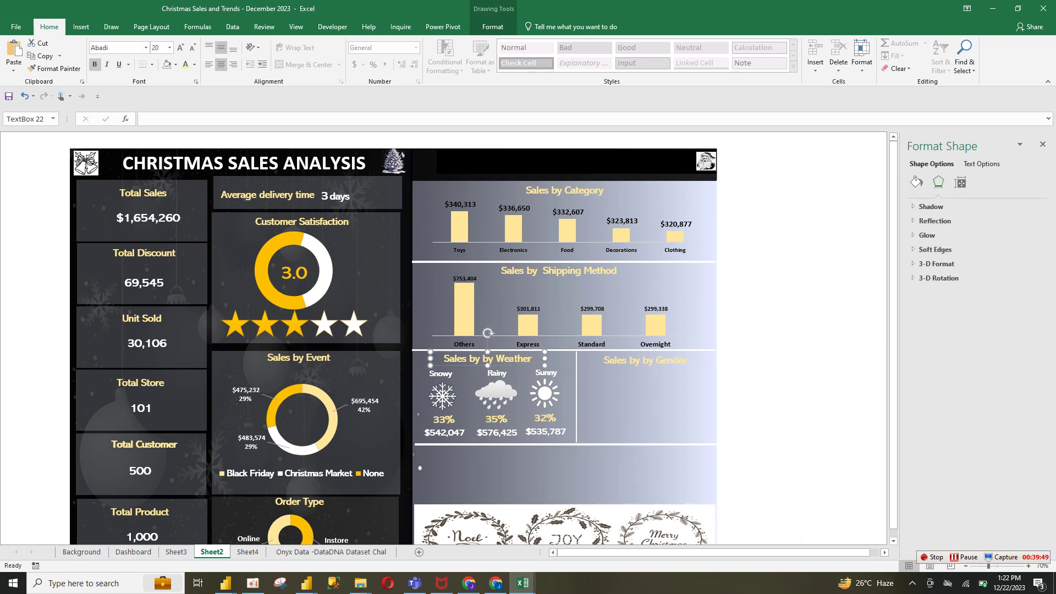
drag(502, 359, 508, 361)
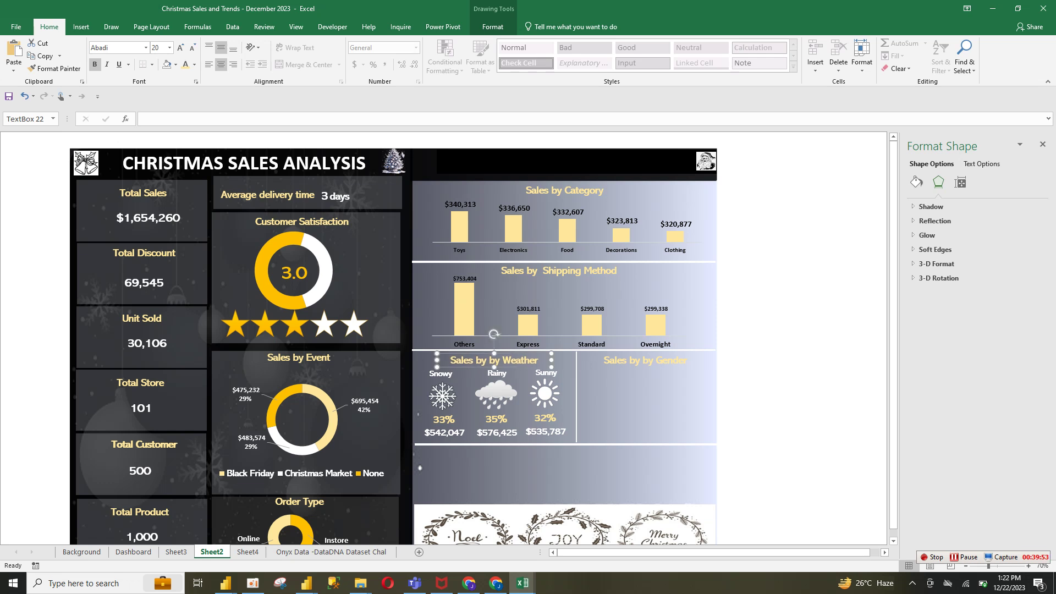
click(755, 358)
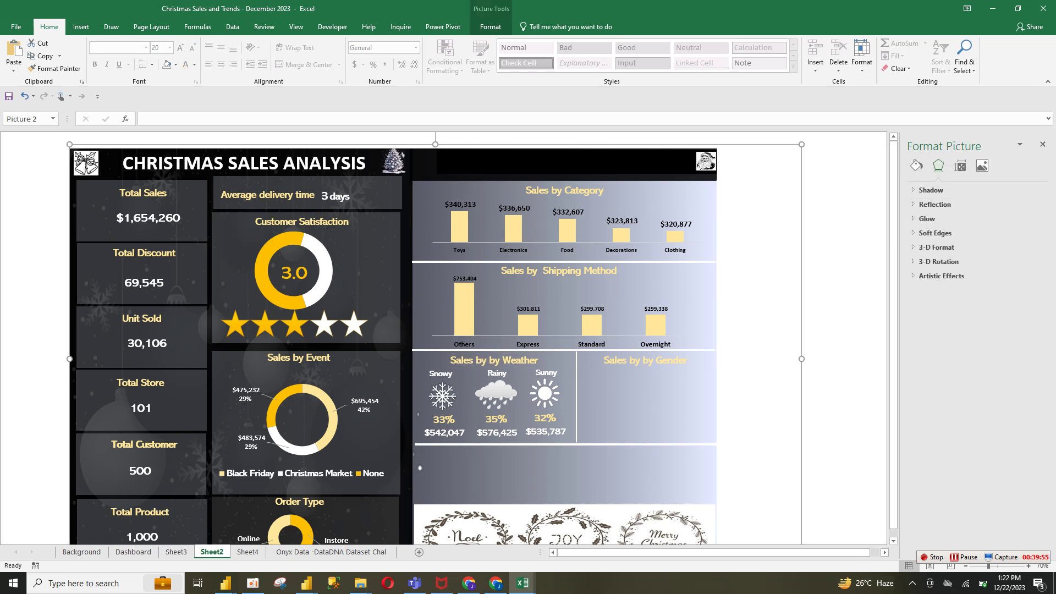
Step: Duplicate the shipping method PivotTable on Sheet4 at cell H25 and replace the copy's row field with Gender
click(645, 360)
click(755, 359)
click(247, 551)
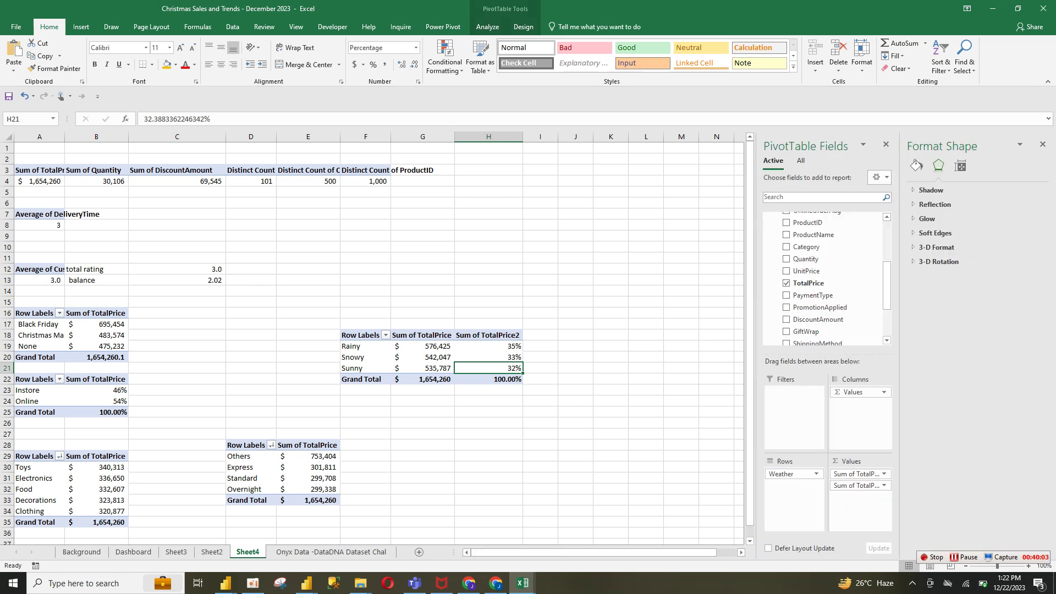
drag(247, 445, 308, 500)
key(ctrl+c)
key(ctrl+v)
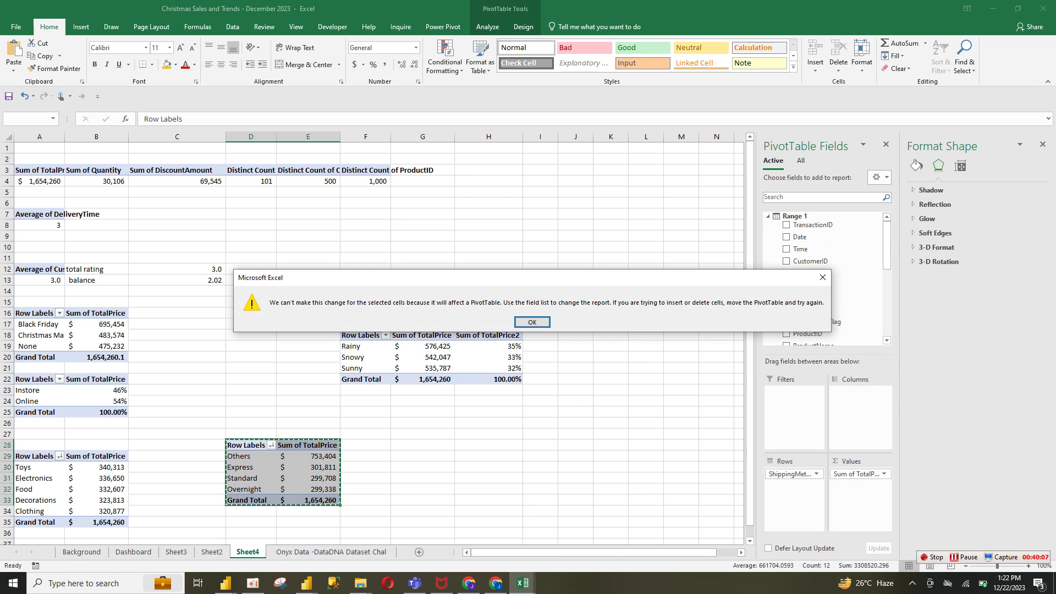
key(Return)
click(489, 412)
key(ctrl+v)
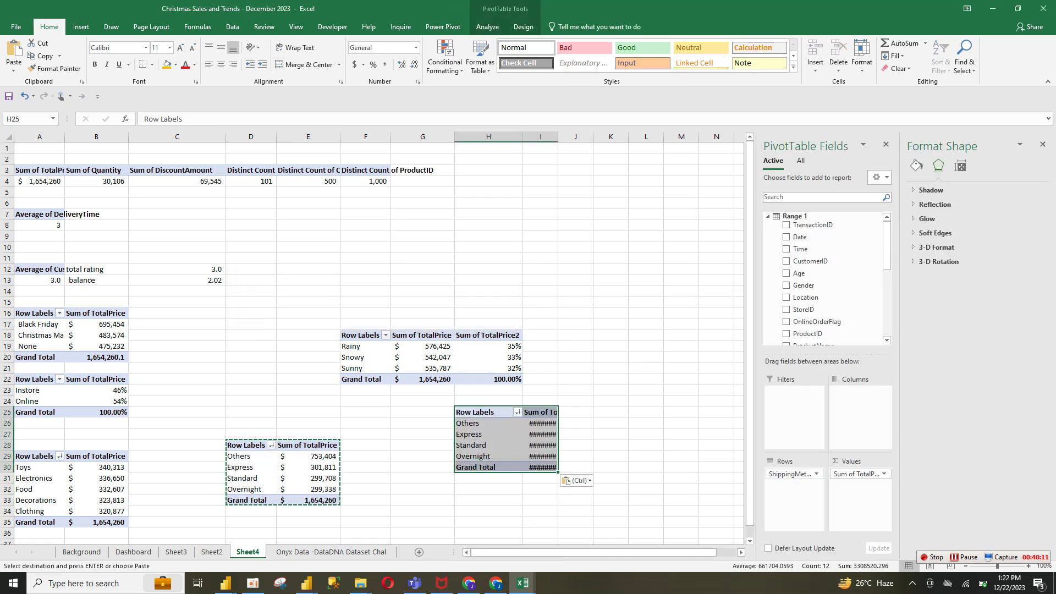
mouse_move(793, 474)
mouse_down()
mouse_move(804, 285)
mouse_move(792, 474)
mouse_up()
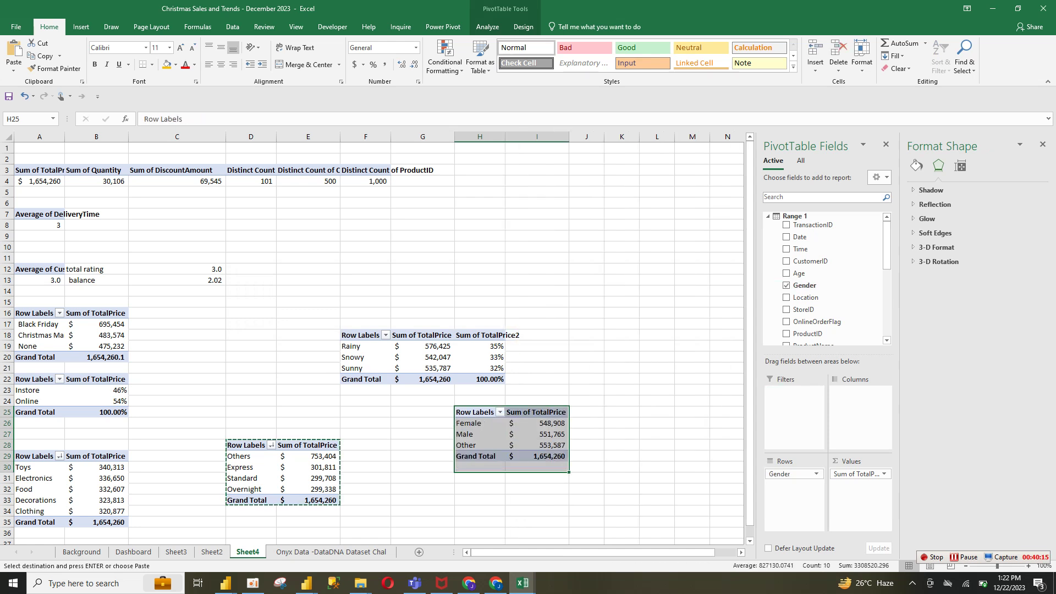
Step: Insert a clustered column chart from the gender PivotTable and sort its columns from largest to smallest
click(81, 27)
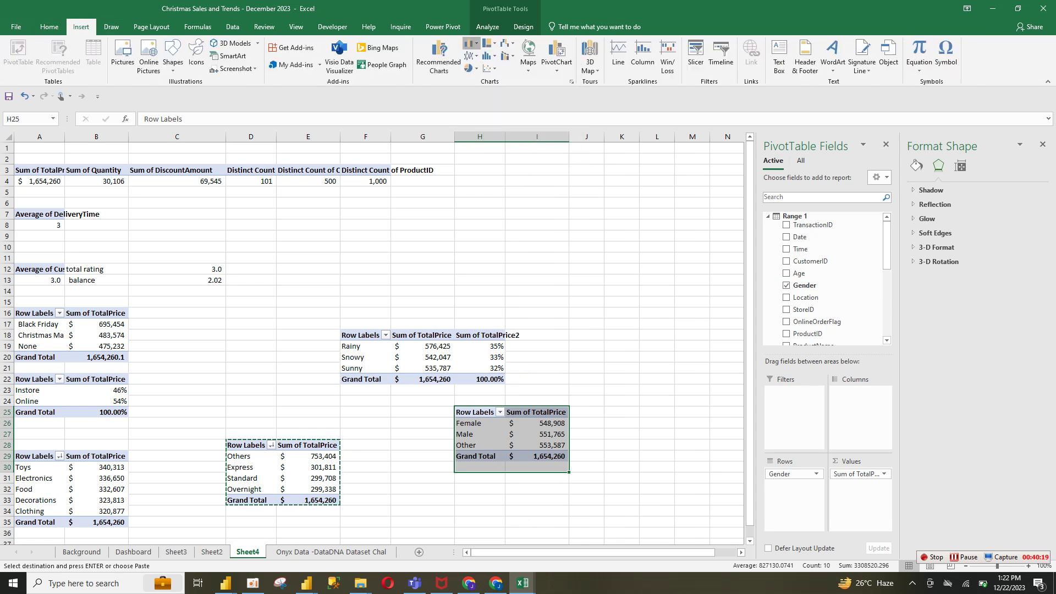
click(470, 44)
click(478, 78)
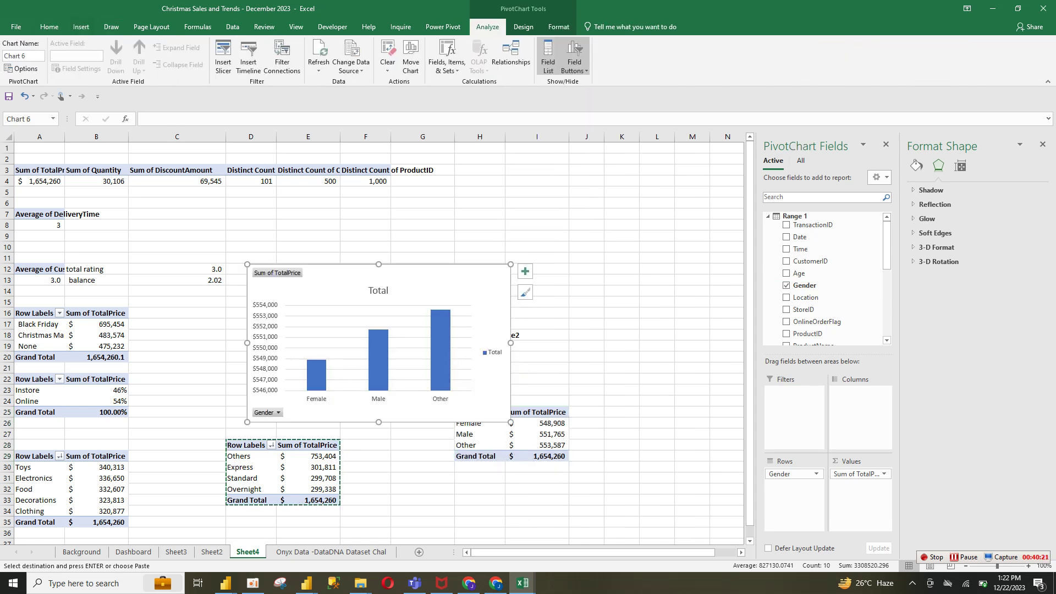
right_click(444, 318)
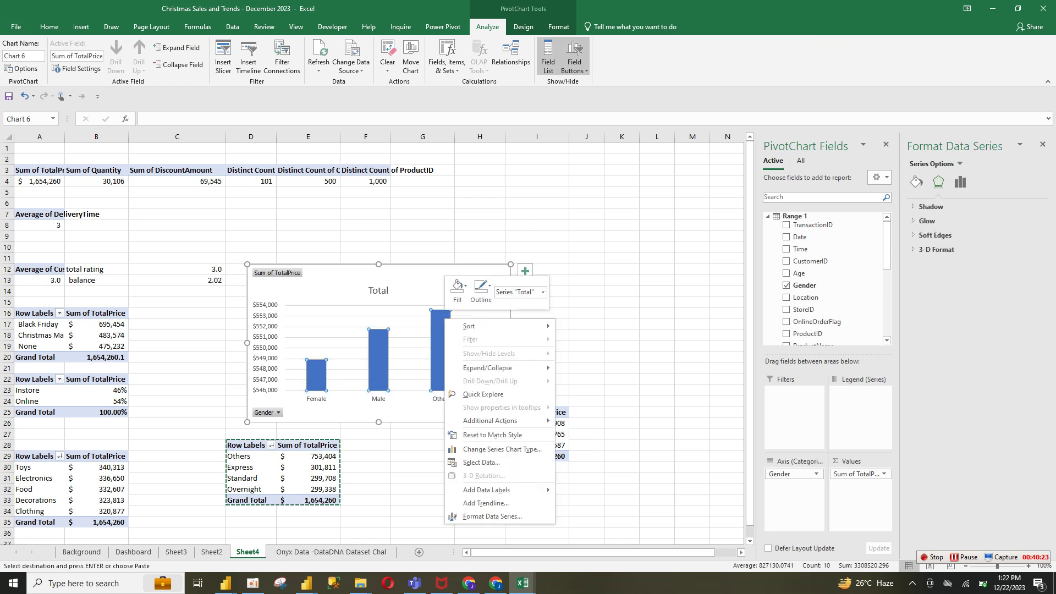
mouse_move(484, 326)
click(600, 342)
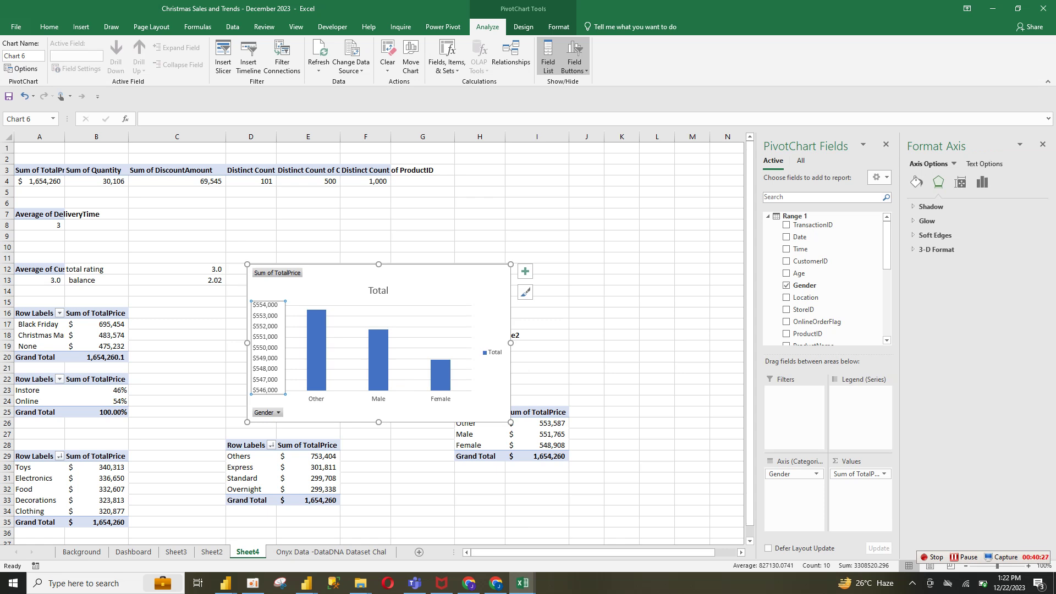
Step: Delete the gender chart's value axis and hide all its field buttons
key(Delete)
right_click(279, 275)
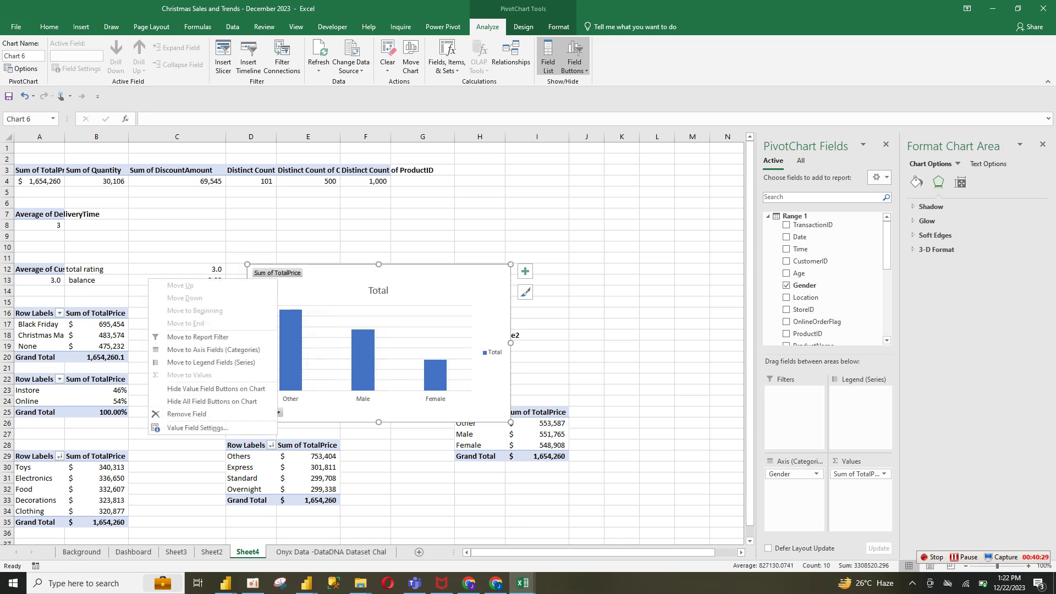
click(253, 401)
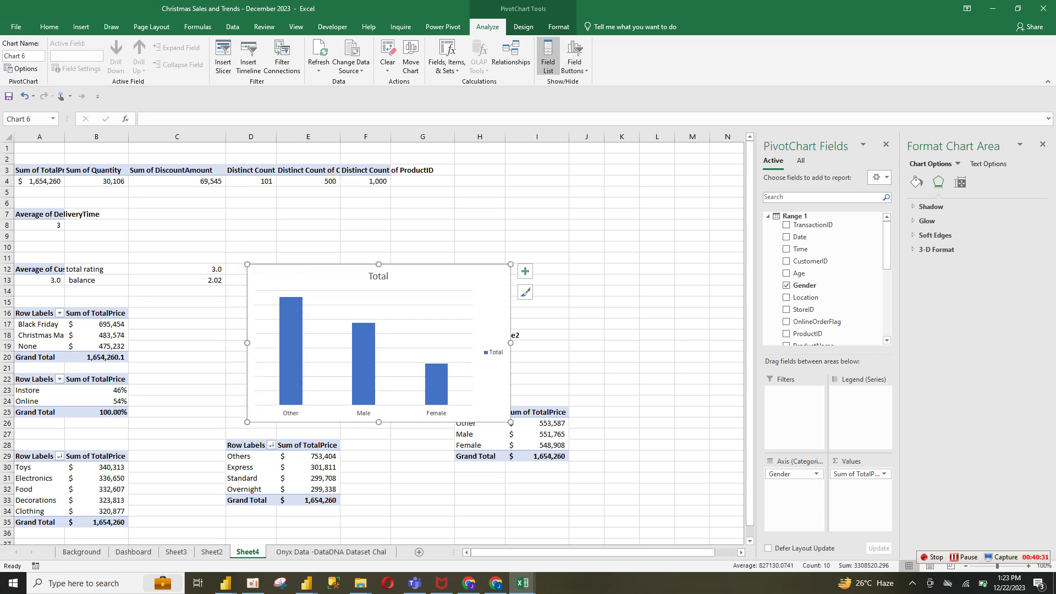
Step: Remove the title, gridlines and legend from the gender chart
click(525, 271)
click(552, 295)
click(552, 307)
click(552, 350)
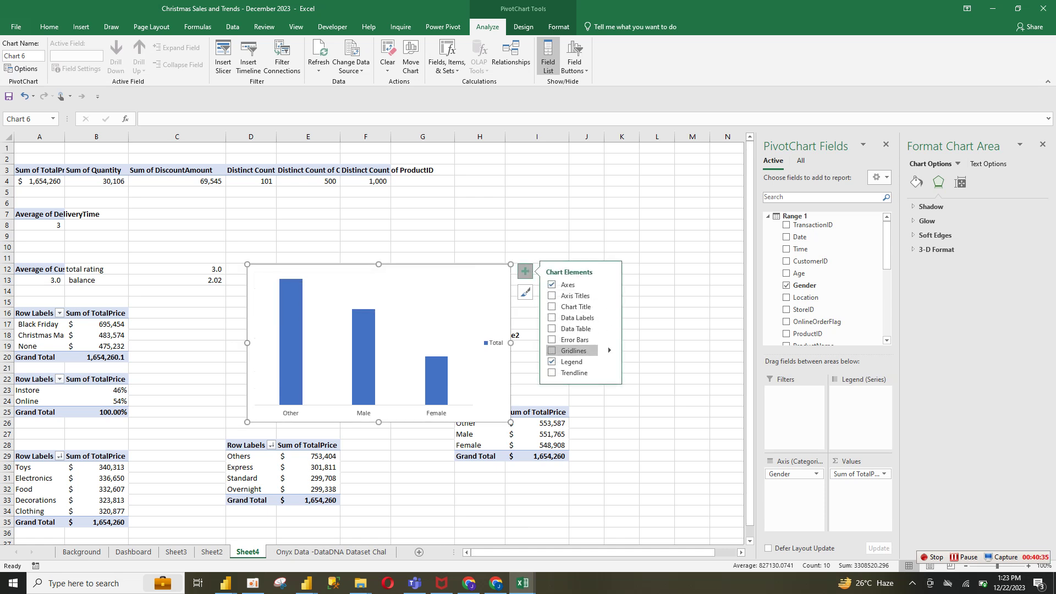
click(552, 362)
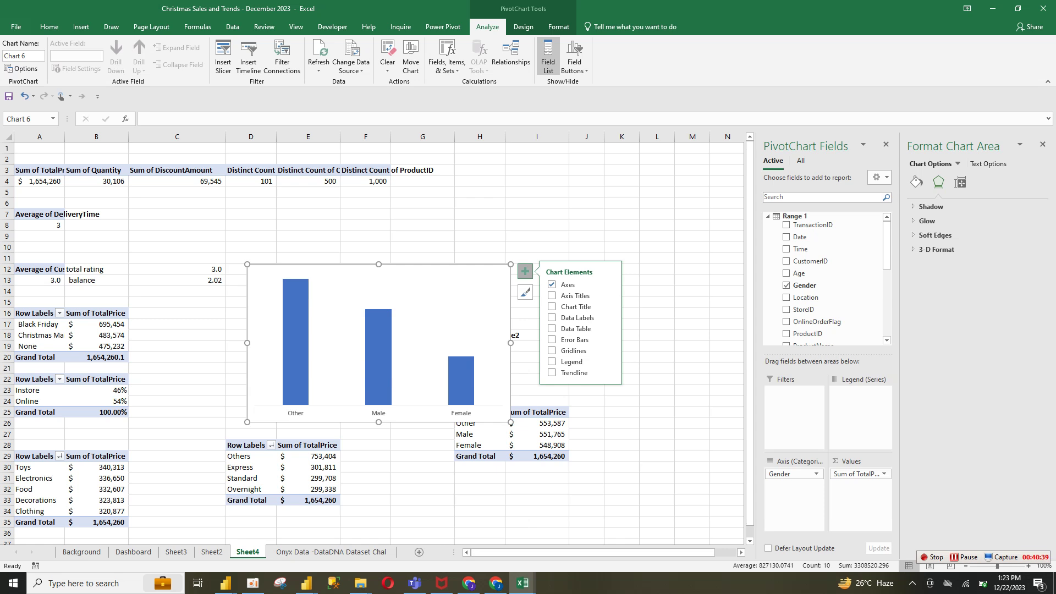
Step: Set the gender chart area to no outline and no fill
click(558, 26)
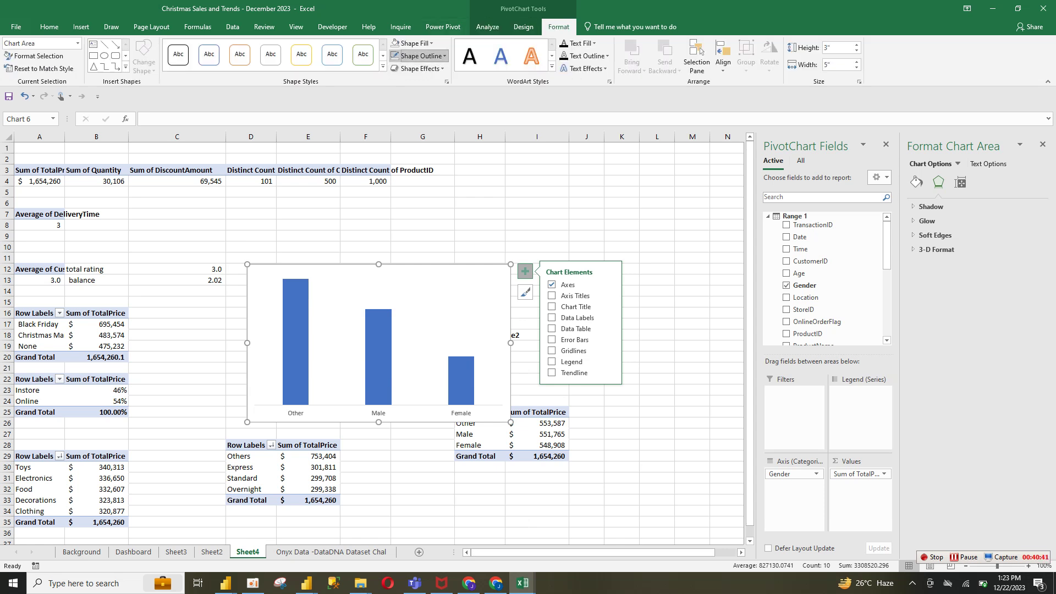
click(427, 56)
click(429, 188)
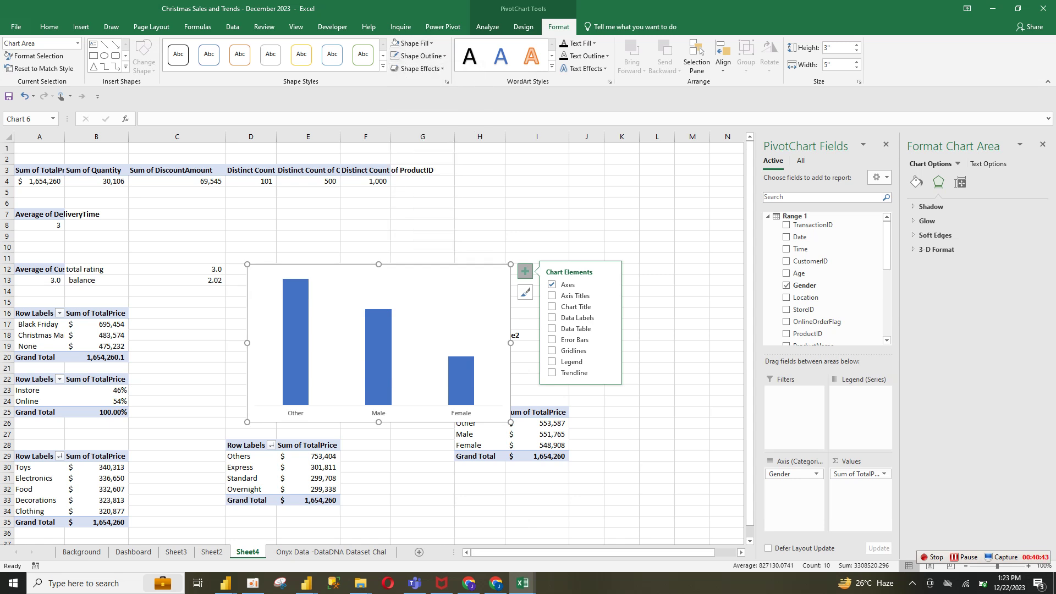
click(413, 44)
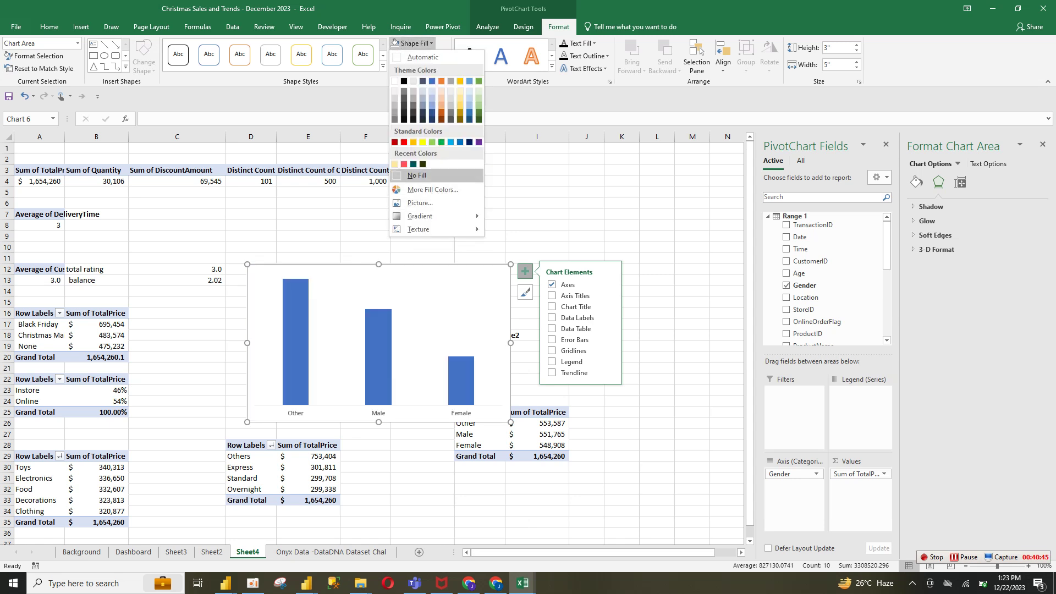
click(417, 174)
Step: Shrink the gender chart and move it to Sheet2, placing it below the Sales by Gender title
drag(510, 265, 477, 305)
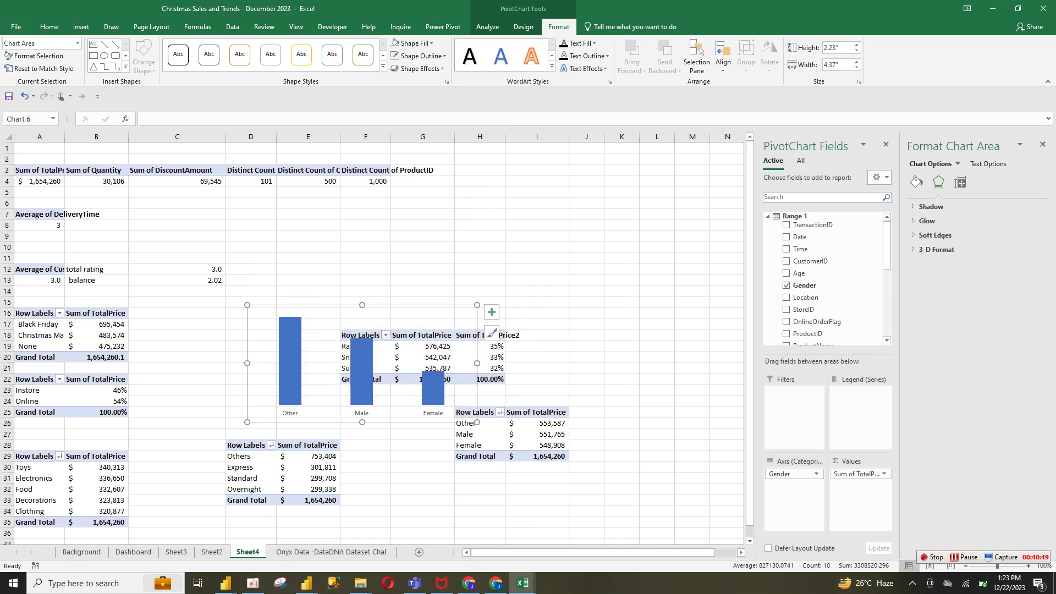
drag(477, 422, 387, 389)
key(ctrl+x)
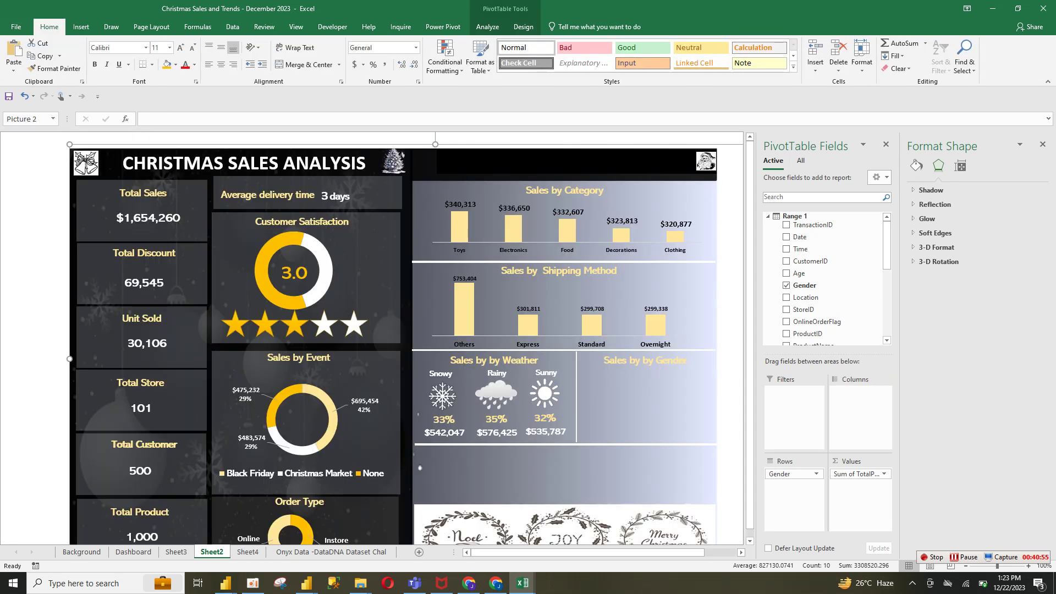
key(ctrl+Page_Up)
key(ctrl+v)
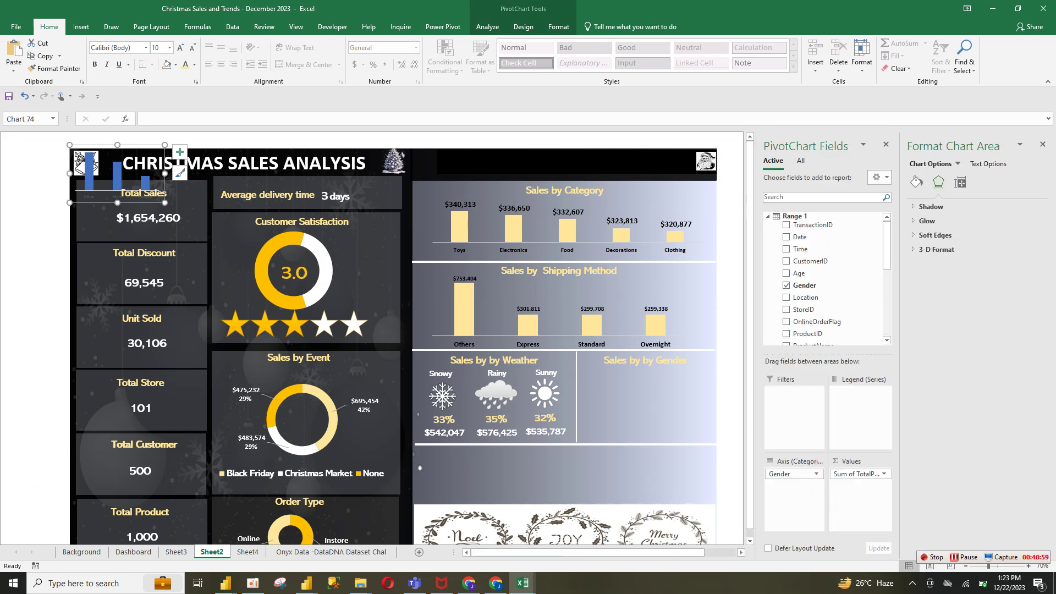
drag(132, 158, 625, 381)
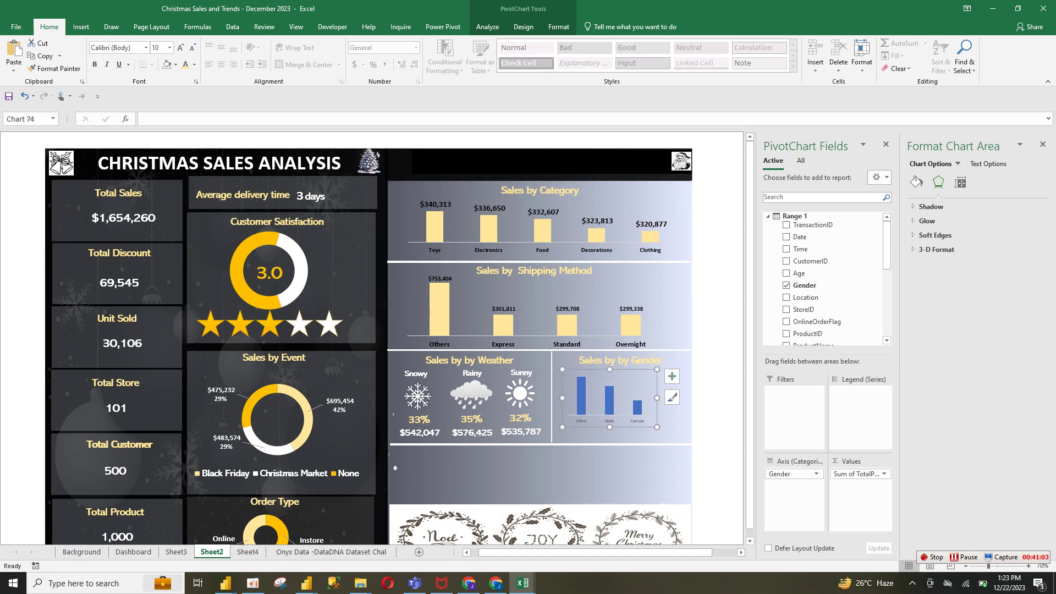
Step: Enlarge the gender chart to fill the Sales by Gender section between its dividing lines
drag(657, 427, 684, 435)
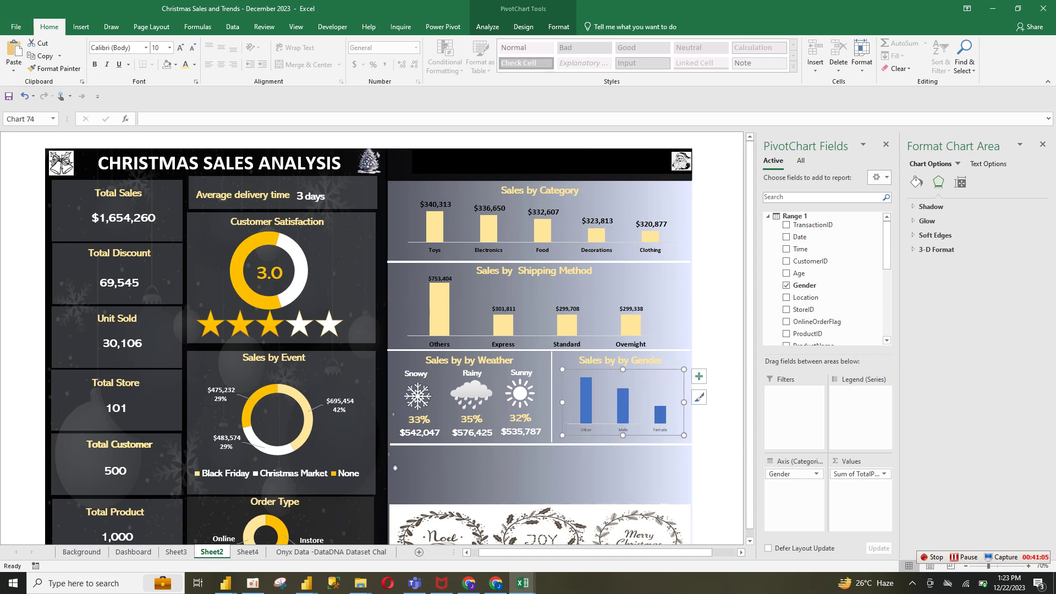
drag(562, 403, 556, 402)
drag(620, 435, 620, 442)
Step: Format the gender chart's category axis labels as bold black text at size 14
click(619, 435)
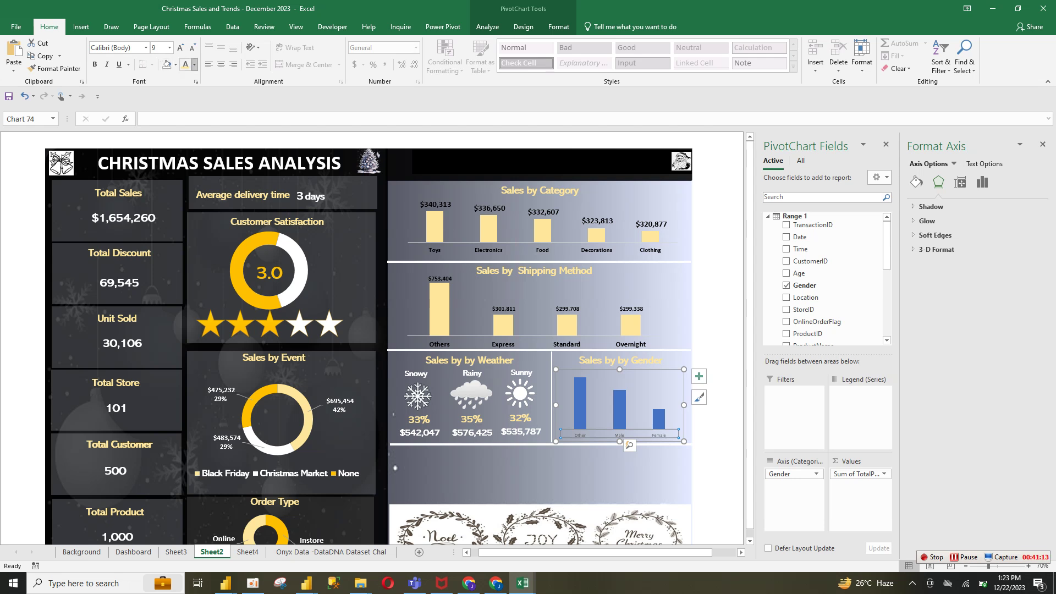
click(194, 65)
click(194, 119)
click(180, 48)
click(180, 47)
click(180, 48)
click(179, 48)
Step: Set the gap width of the gender chart's columns to 105%
click(583, 415)
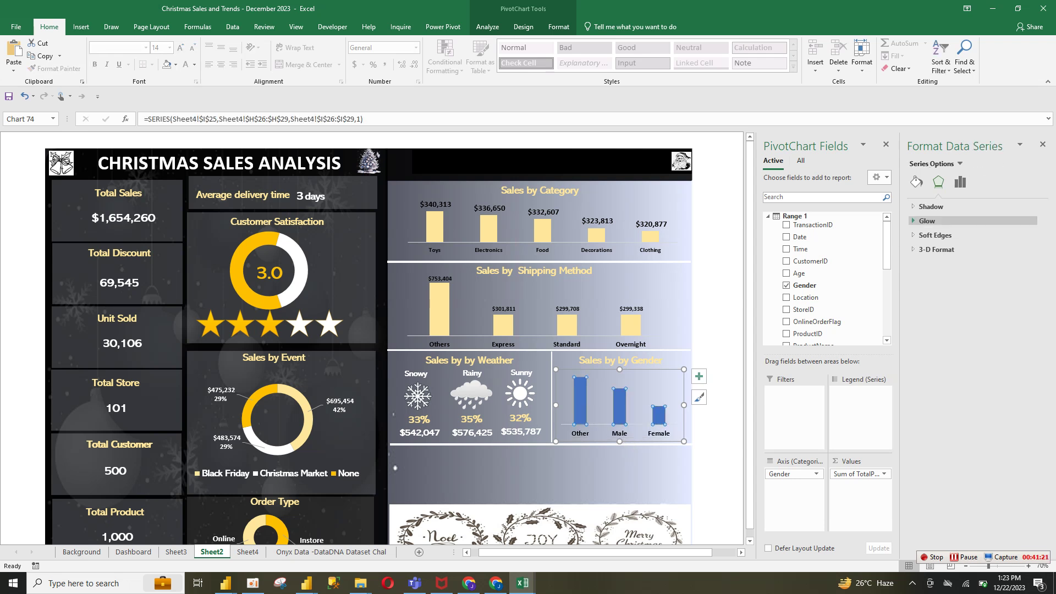
click(960, 182)
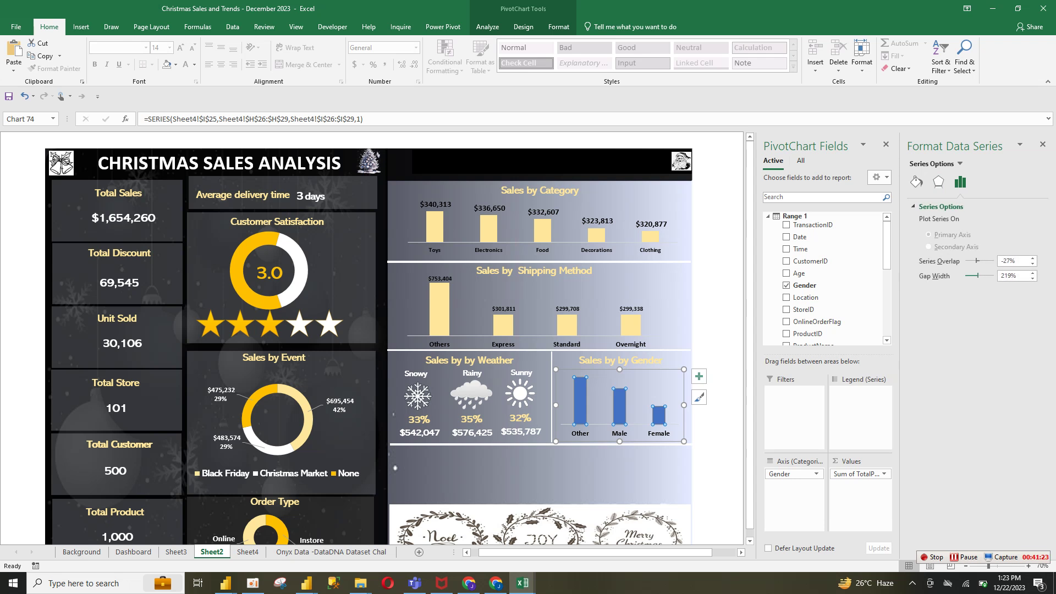
drag(972, 275, 970, 276)
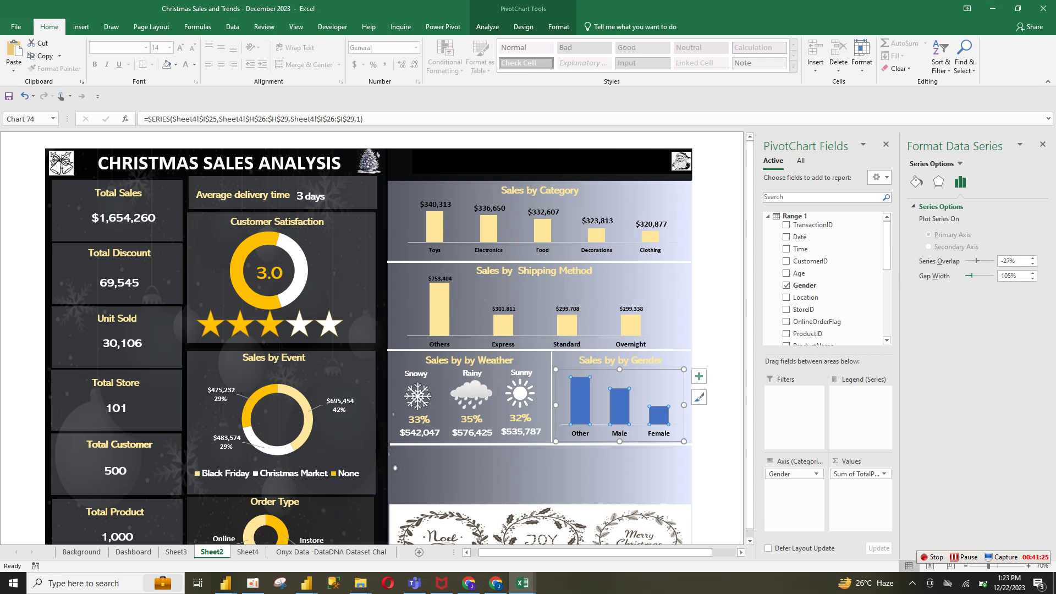
Step: Give the gender chart's columns no border and the recently used light yellow solid fill
click(916, 182)
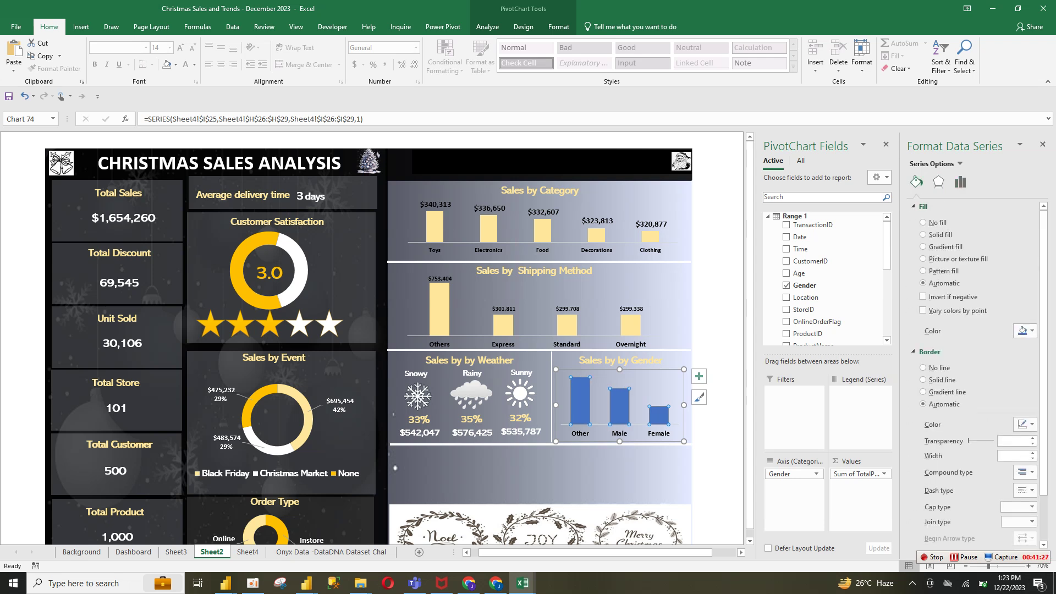
click(924, 367)
click(1024, 331)
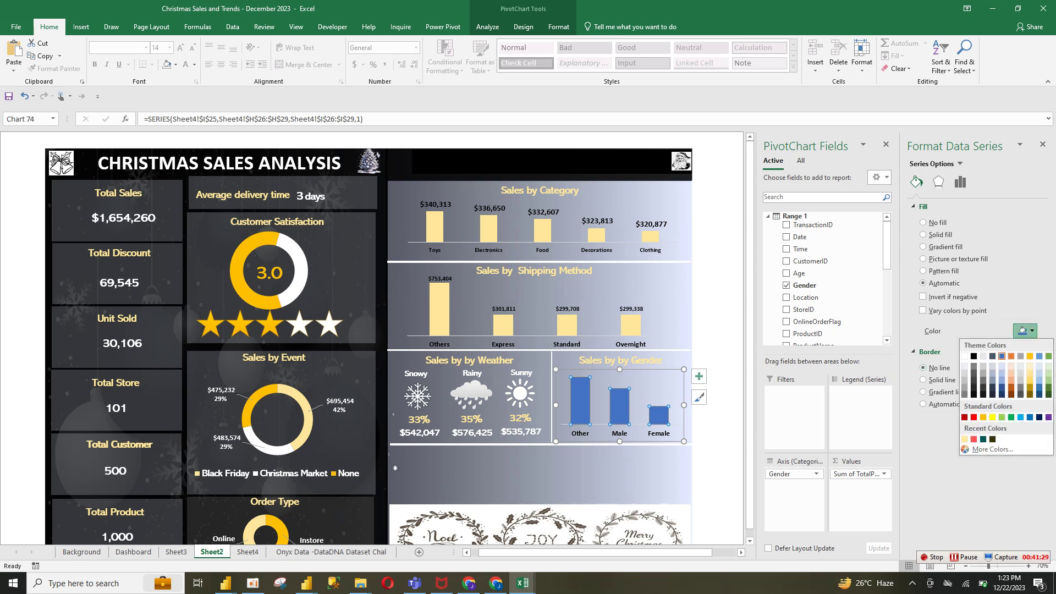
click(964, 439)
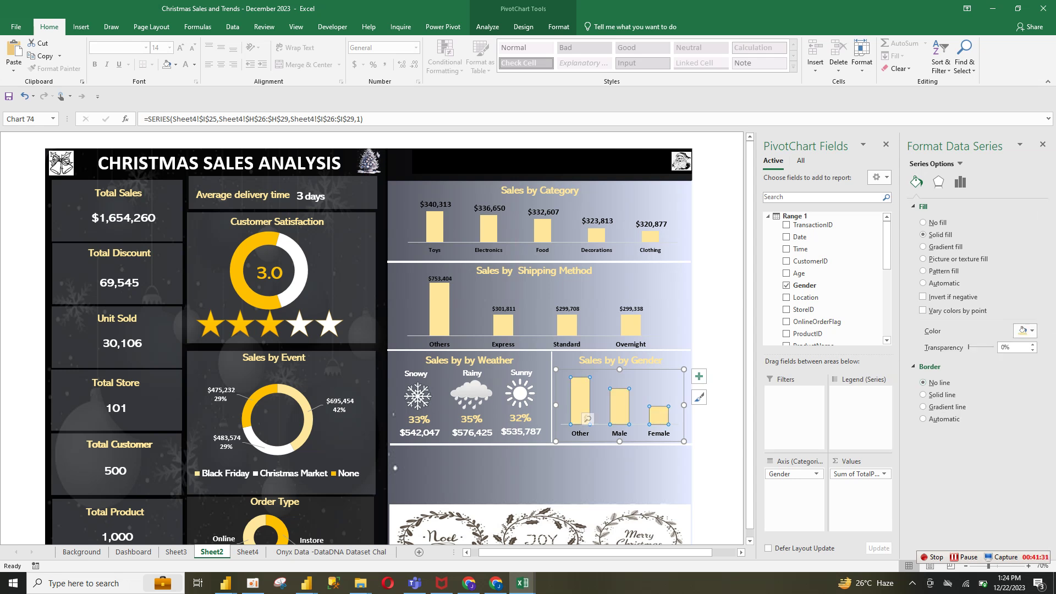
Step: Add data labels to the gender chart in bold size 11, and widen the chart to the dashboard's right edge
click(698, 376)
click(726, 423)
click(630, 377)
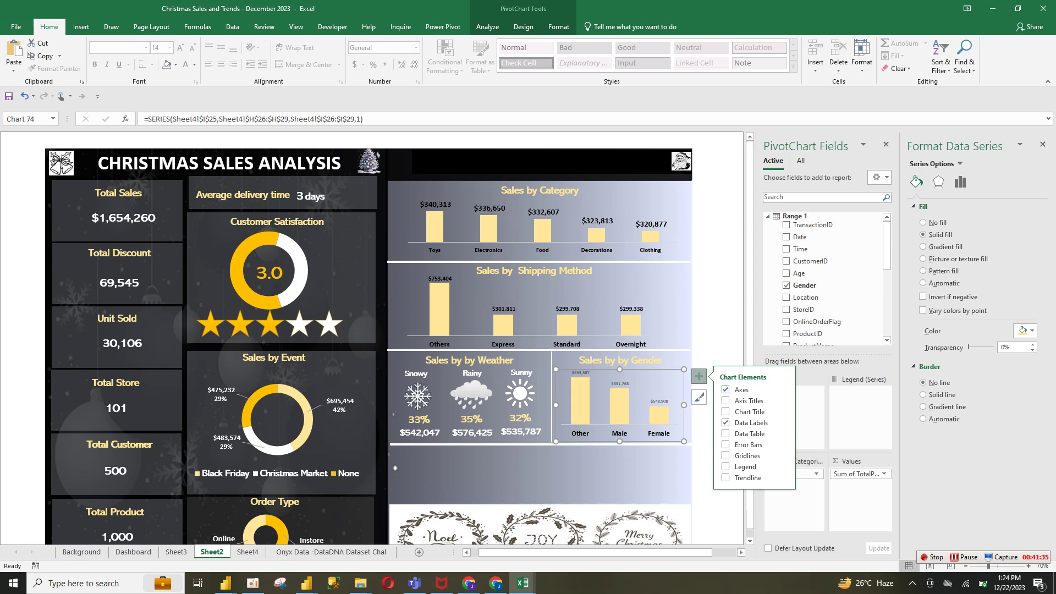
click(620, 384)
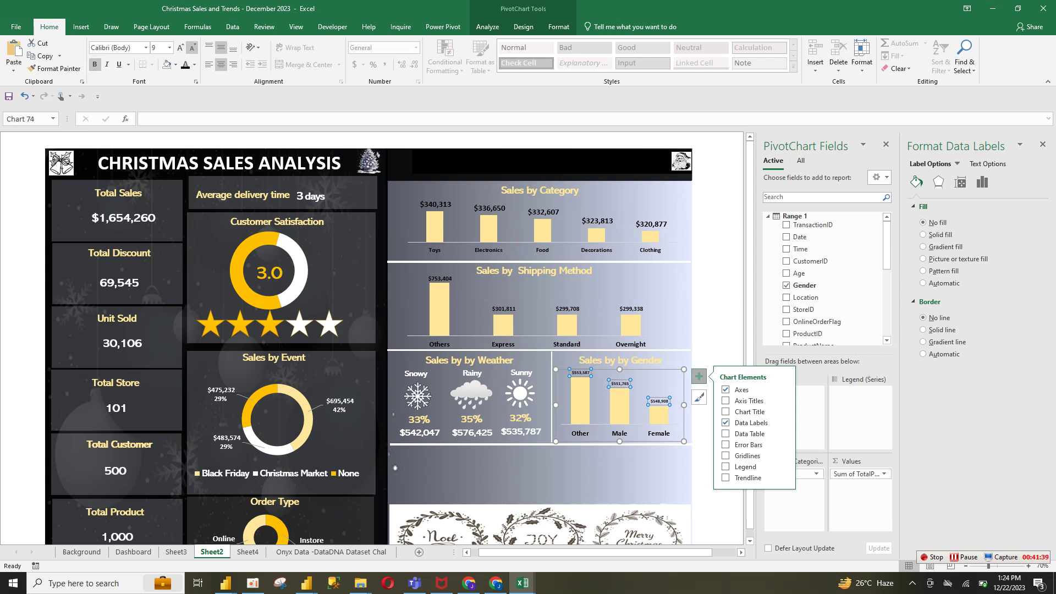
click(180, 47)
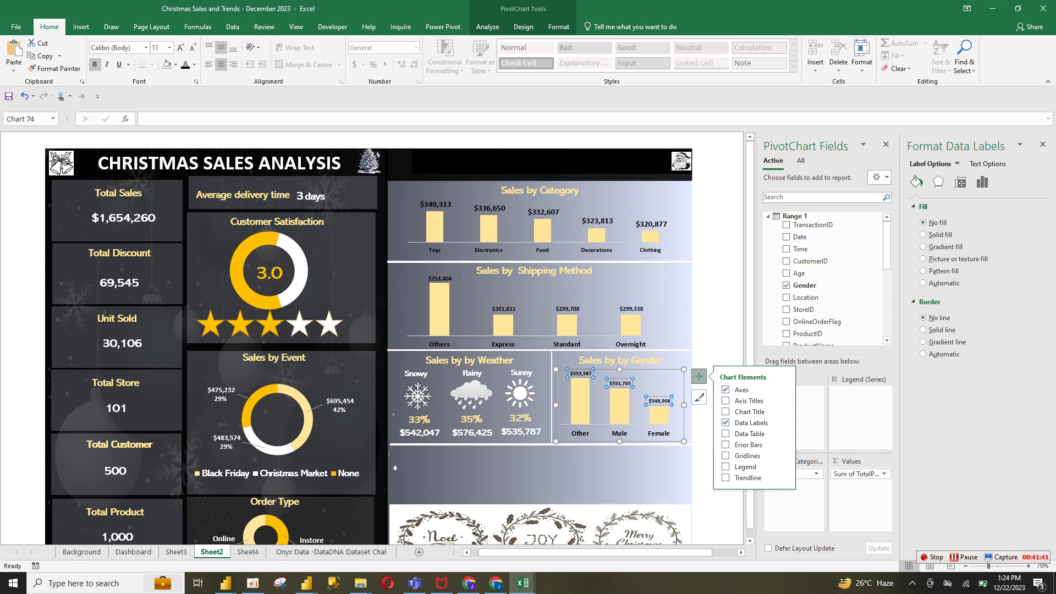
click(181, 48)
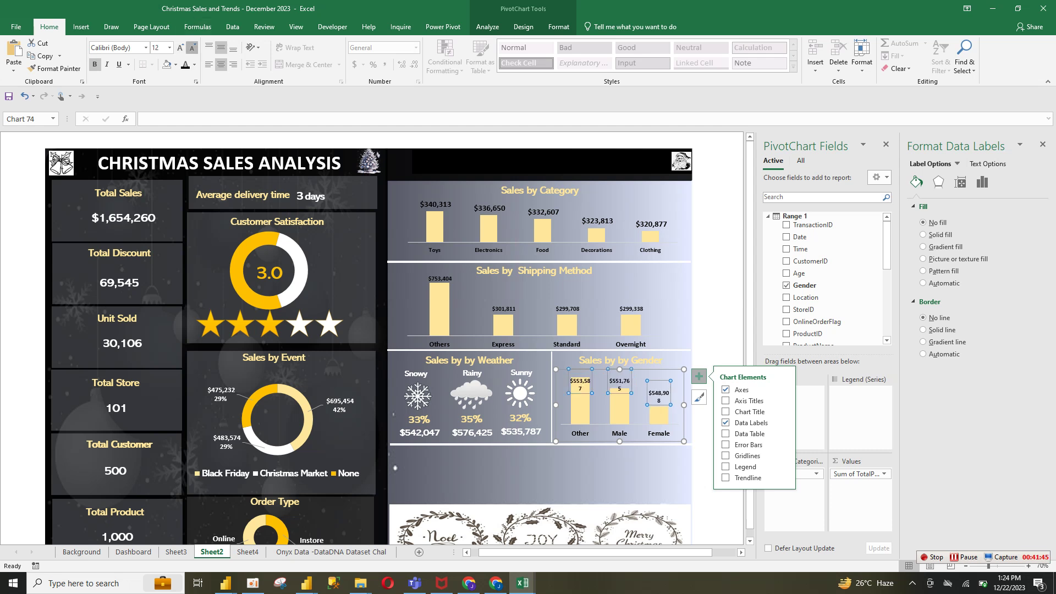
click(192, 48)
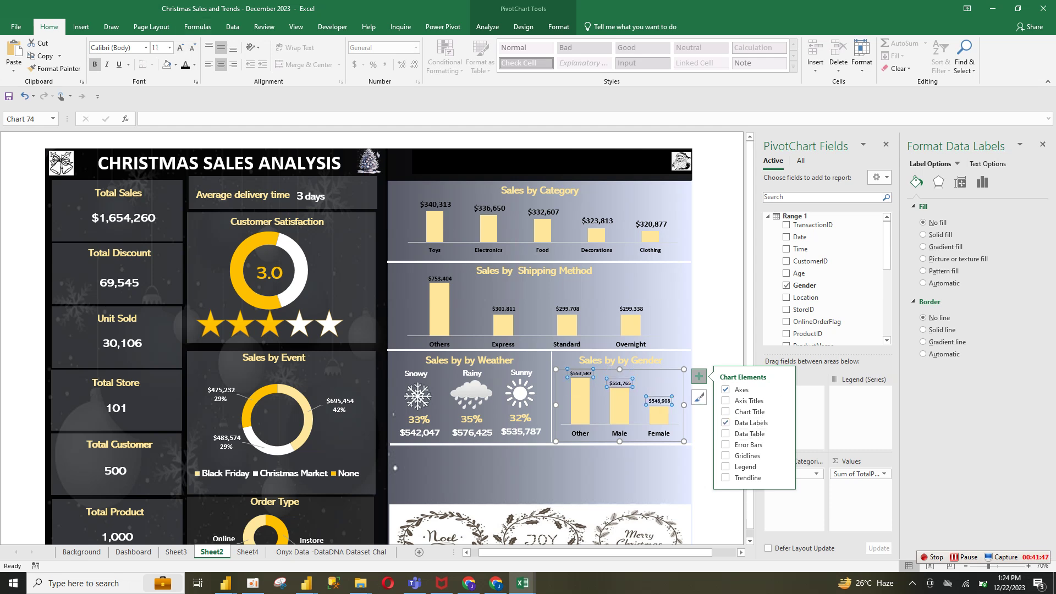
click(581, 373)
drag(685, 405, 692, 405)
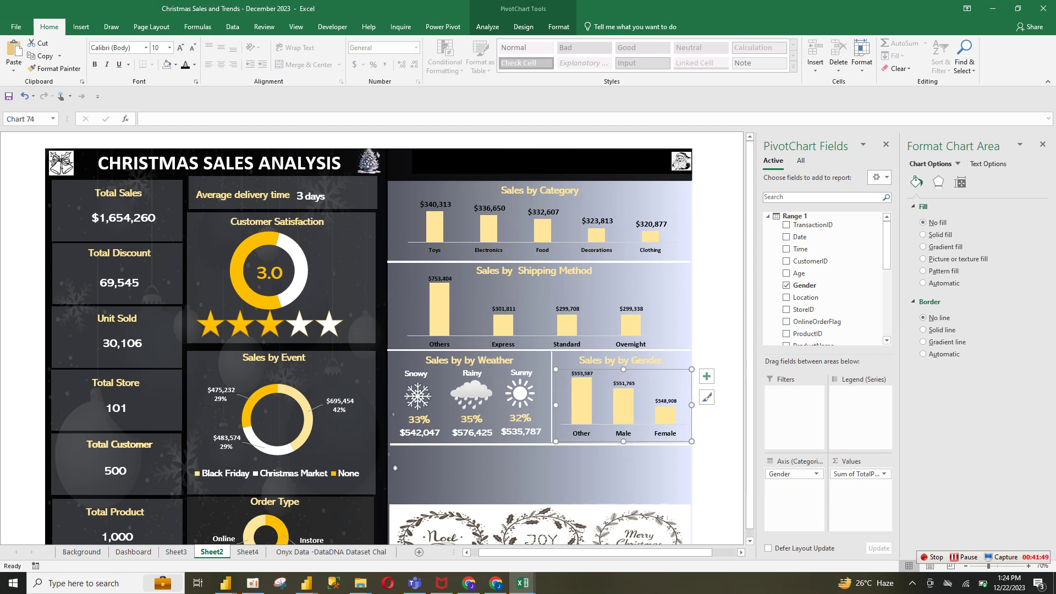
Step: Set the gap width of the Sales by Shipping Method chart's columns to 59%
click(575, 326)
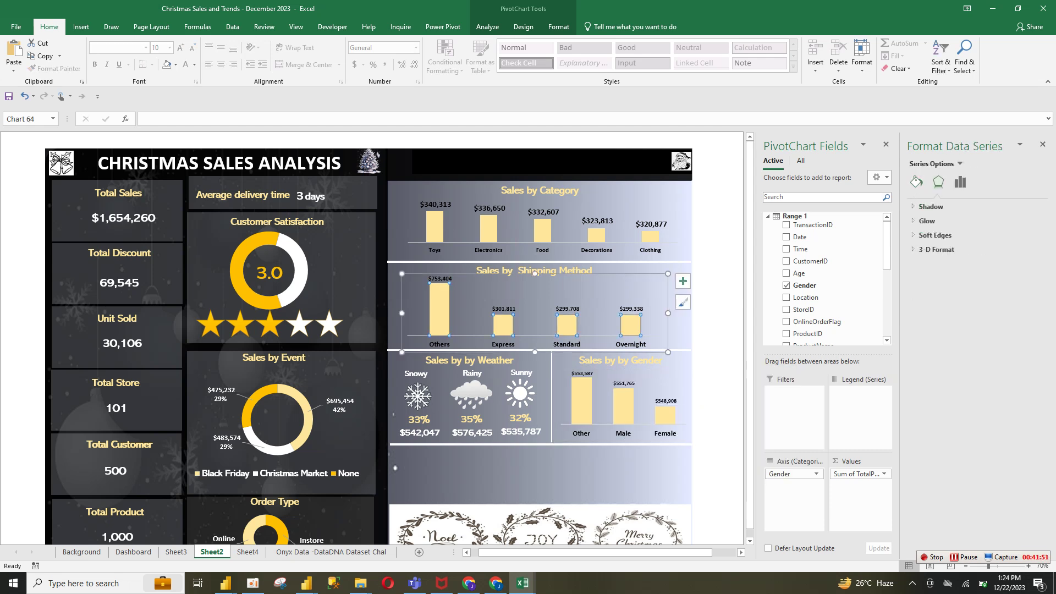
click(960, 182)
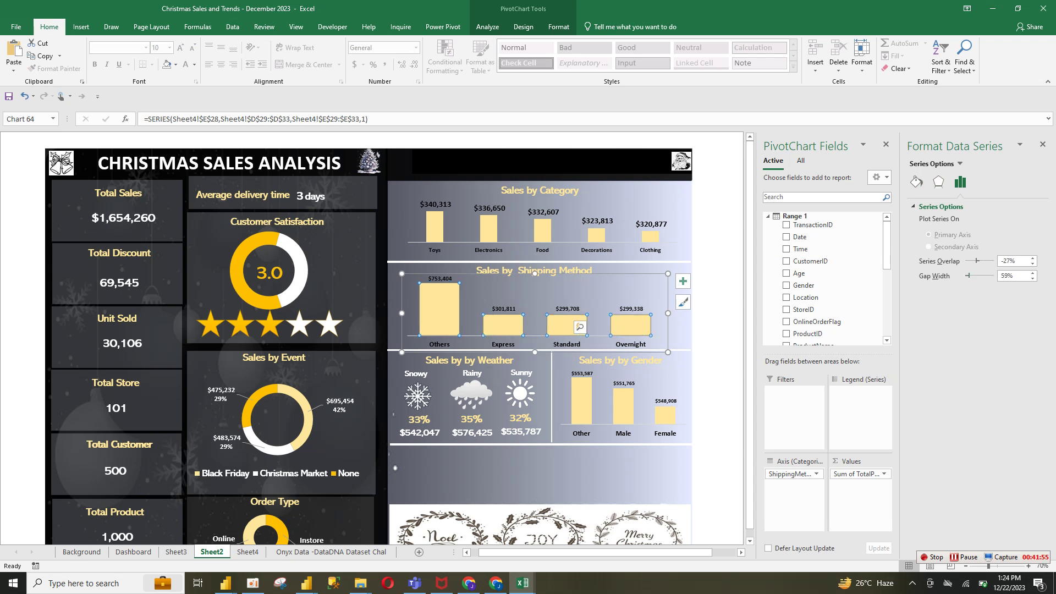
Step: Copy the shipping method pivot table on Sheet4 and paste the copy at cell K5
click(650, 237)
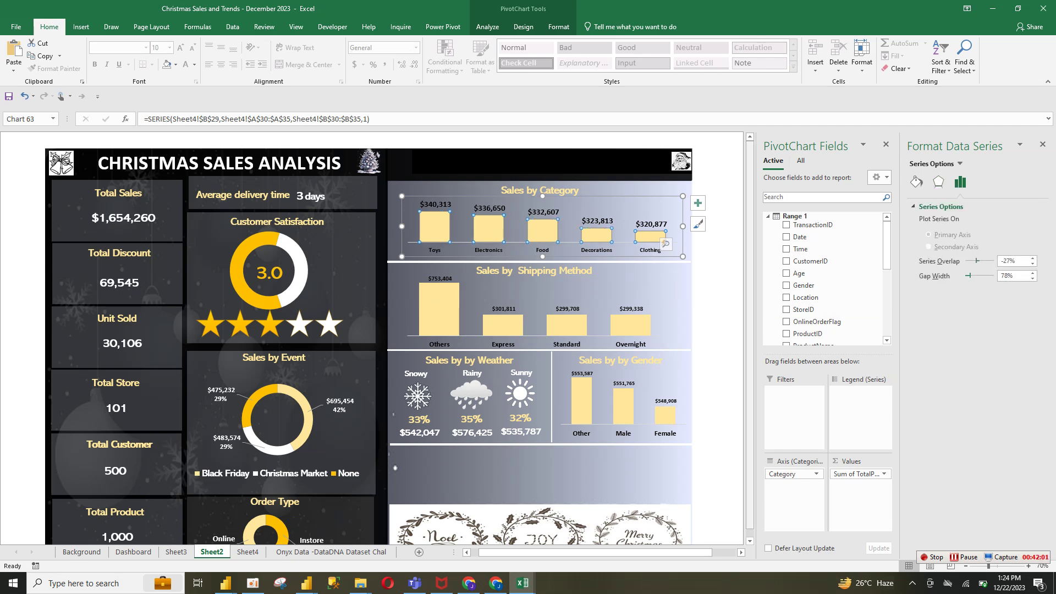
click(717, 229)
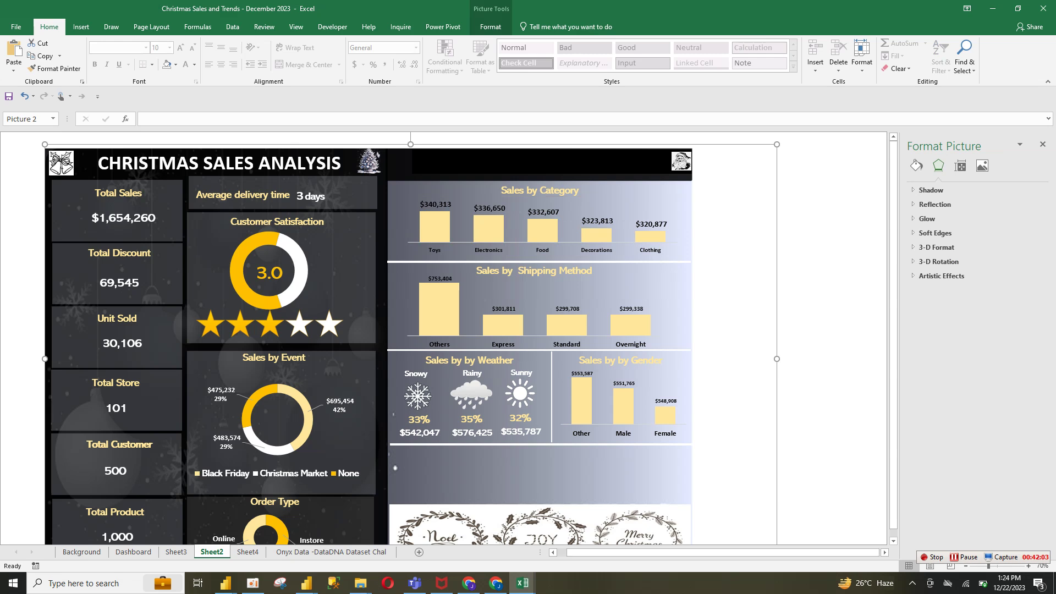
key(ctrl+Page_Down)
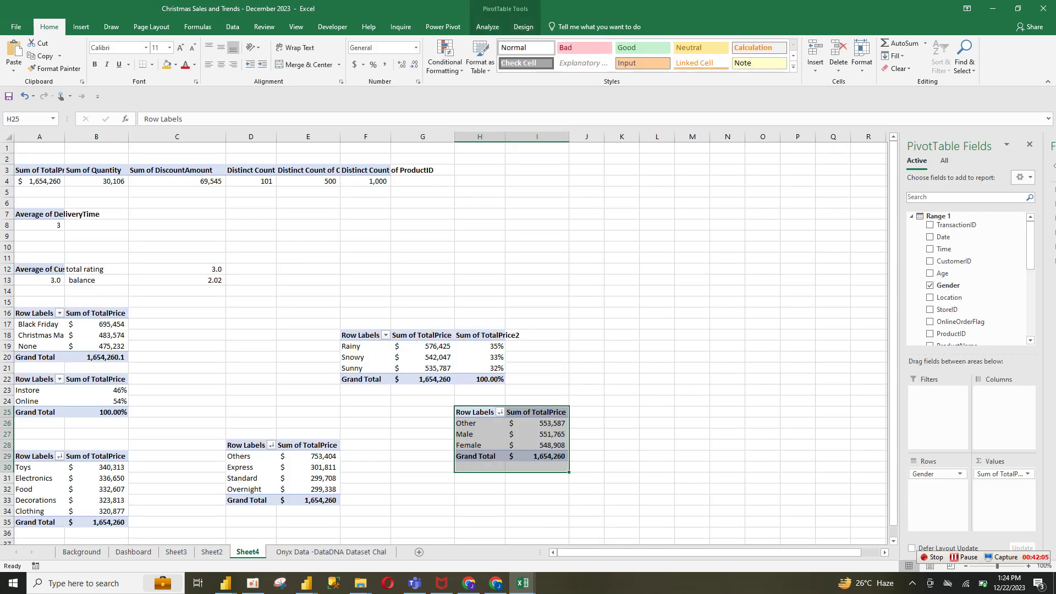
drag(247, 446, 311, 500)
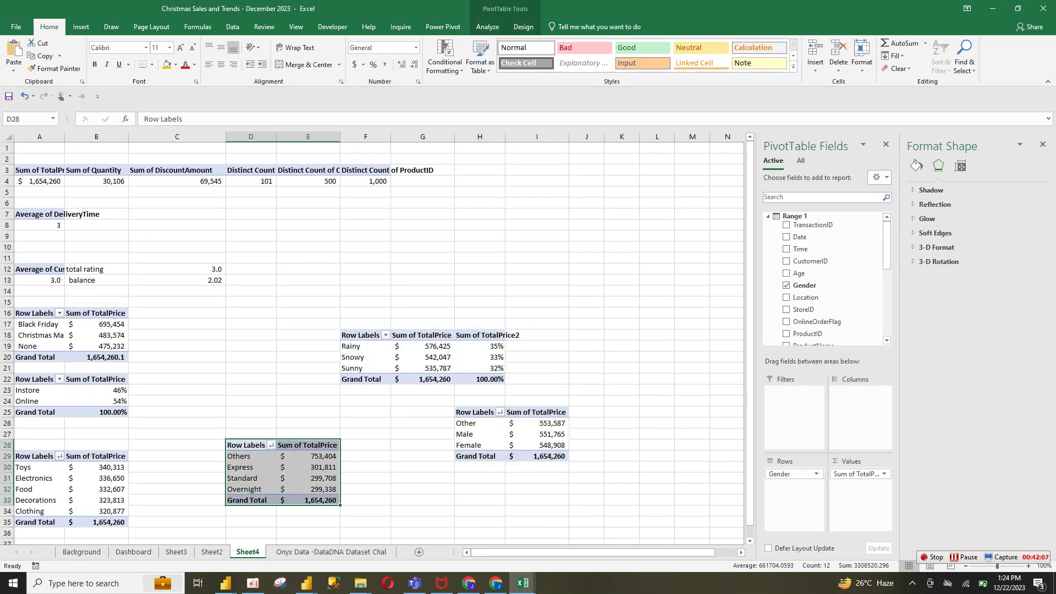
key(ctrl+c)
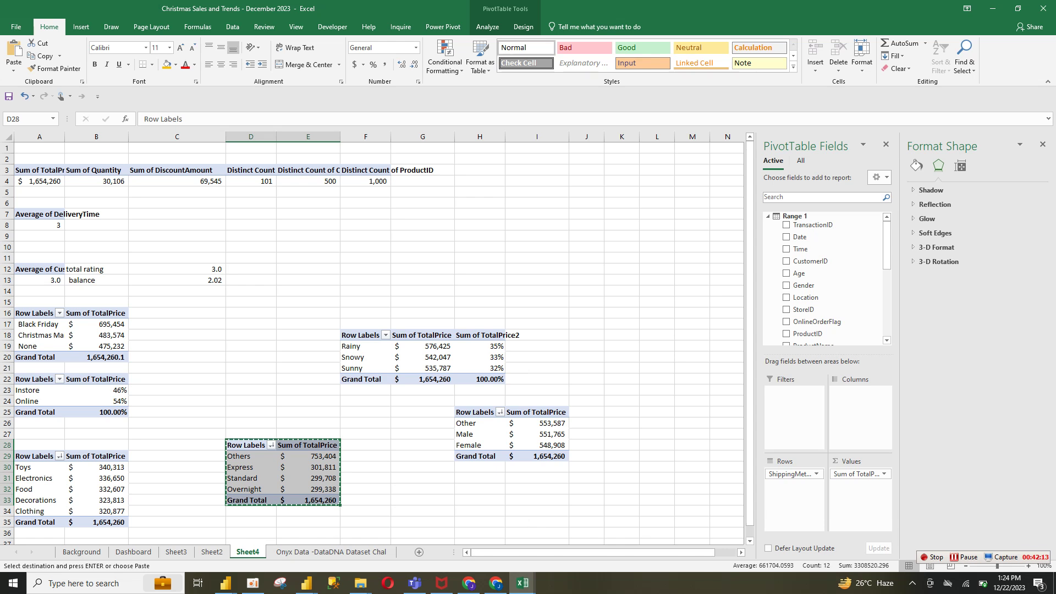
click(621, 192)
key(ctrl+v)
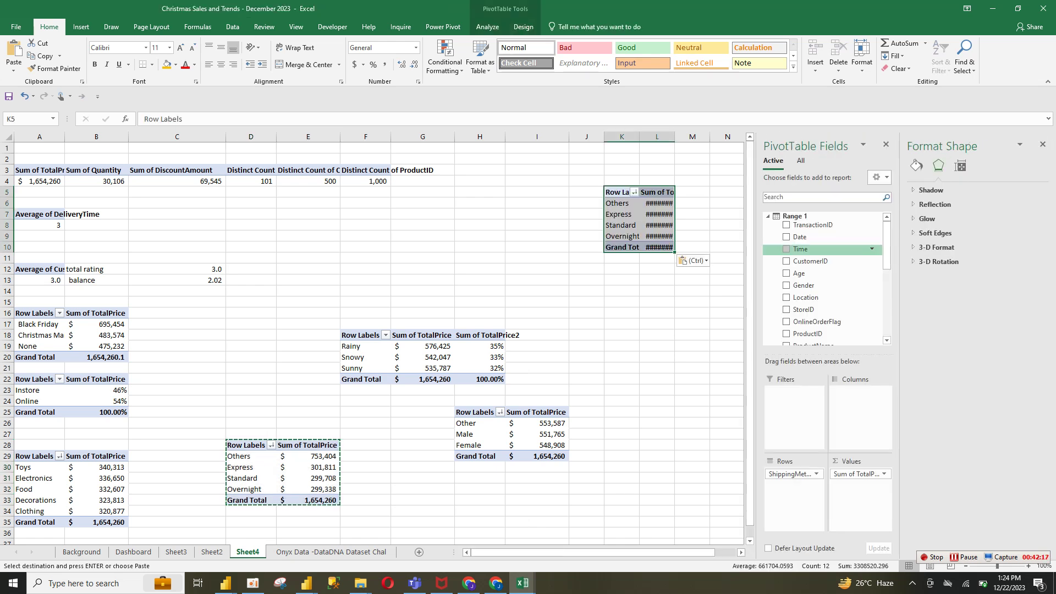
Step: Replace ShippingMethod with the Date field in the rows of the copied pivot table
drag(791, 474, 811, 264)
scroll(825, 297, down, 5)
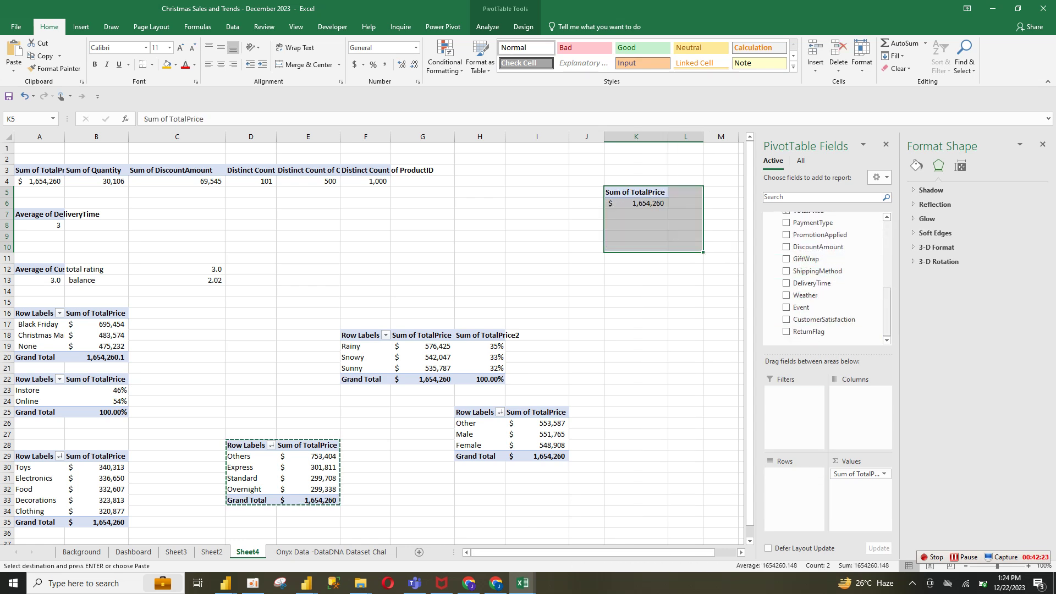
scroll(825, 280, up, 2)
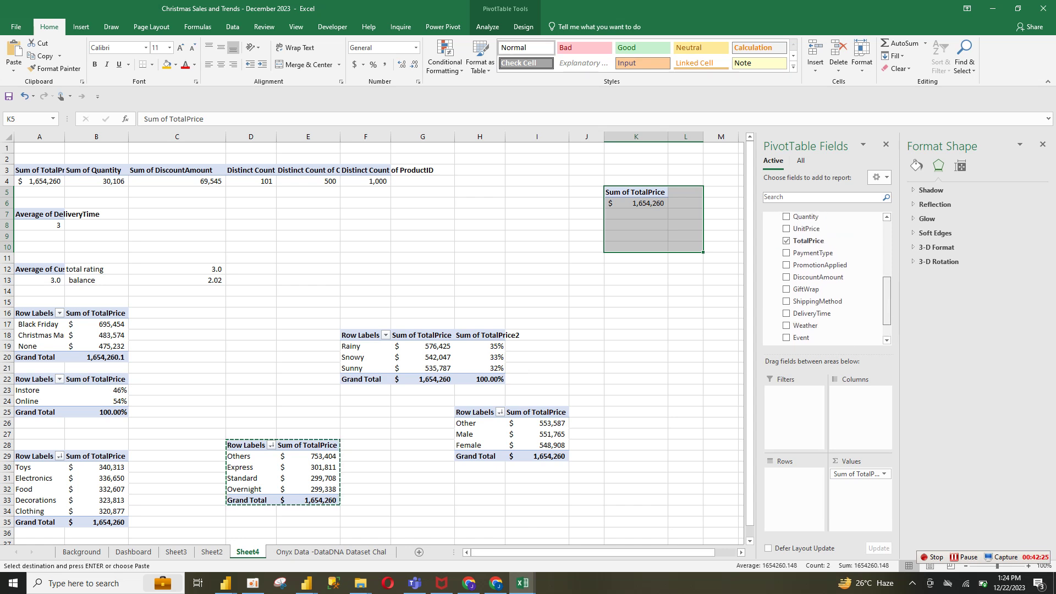
scroll(825, 280, up, 3)
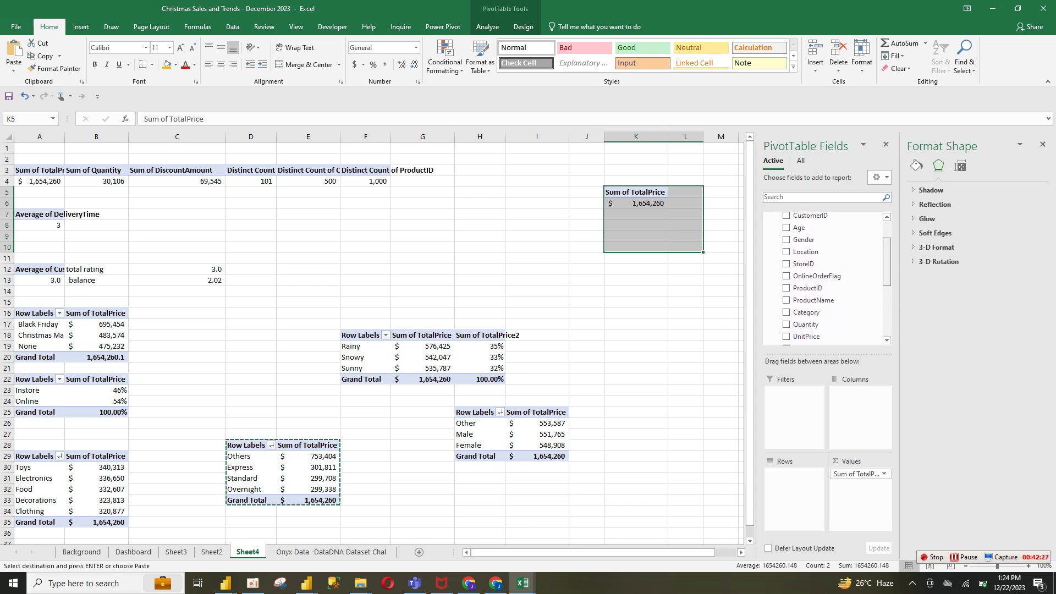
scroll(825, 280, up, 1)
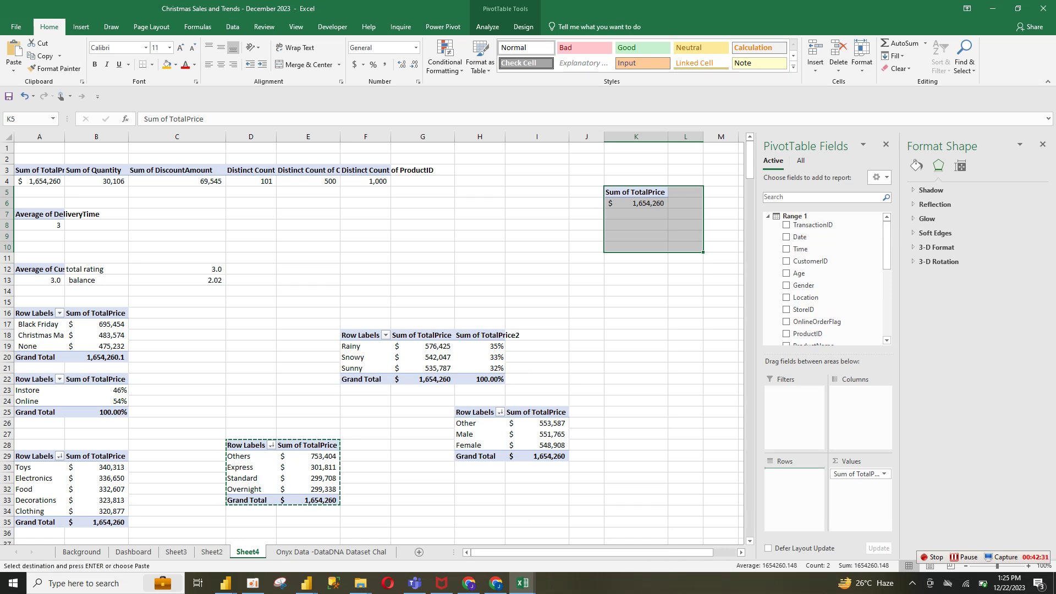
drag(794, 484, 795, 486)
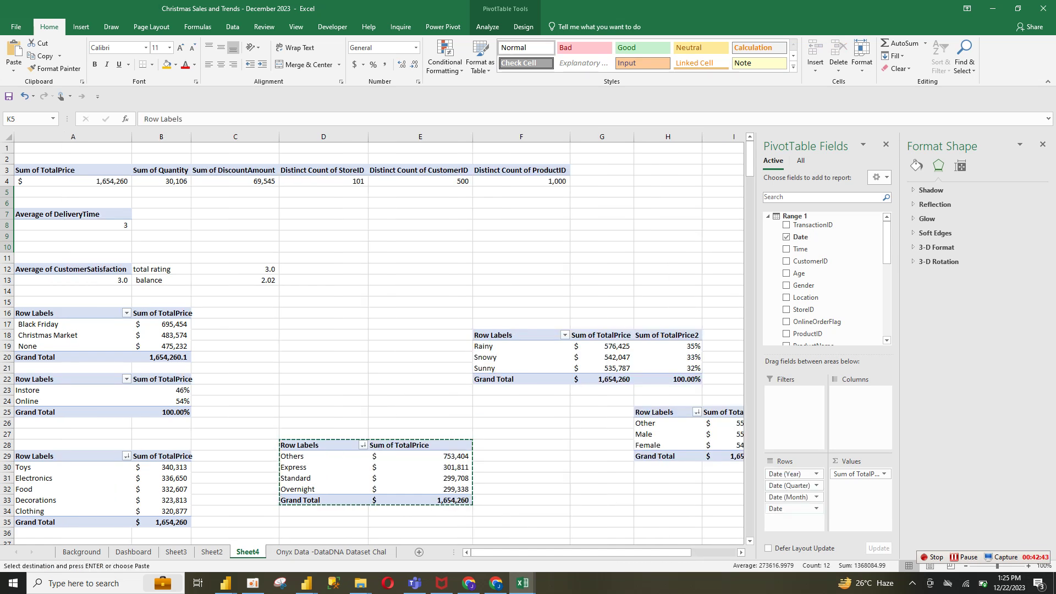
Step: Remove Date, Date (Month) and Date (Quarter) from the pivot table's rows, keeping Date (Year), and close the Format Shape pane
click(794, 508)
click(762, 482)
click(792, 497)
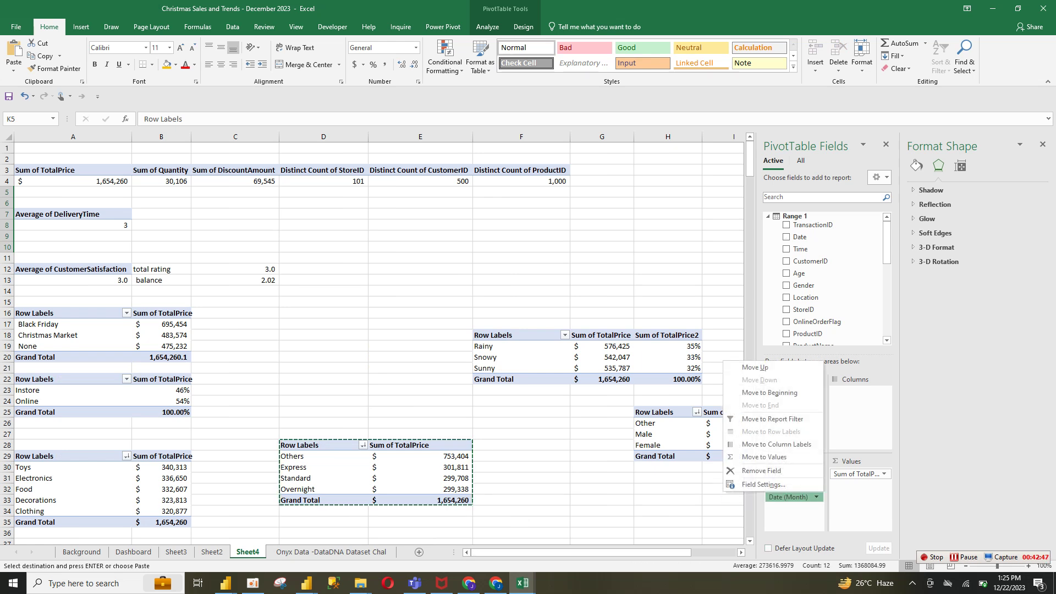
click(762, 471)
click(792, 485)
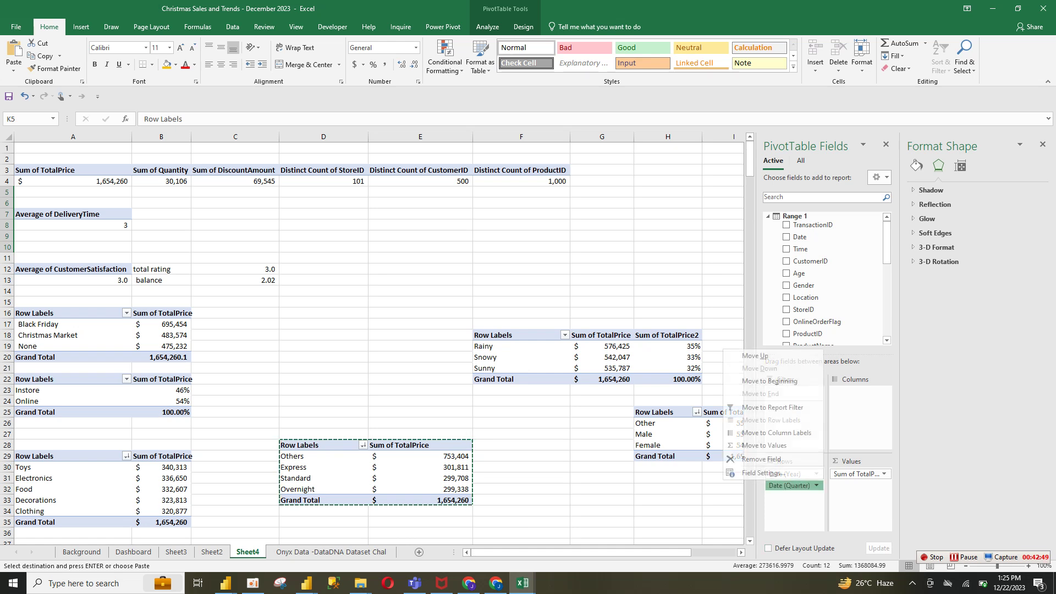
click(761, 459)
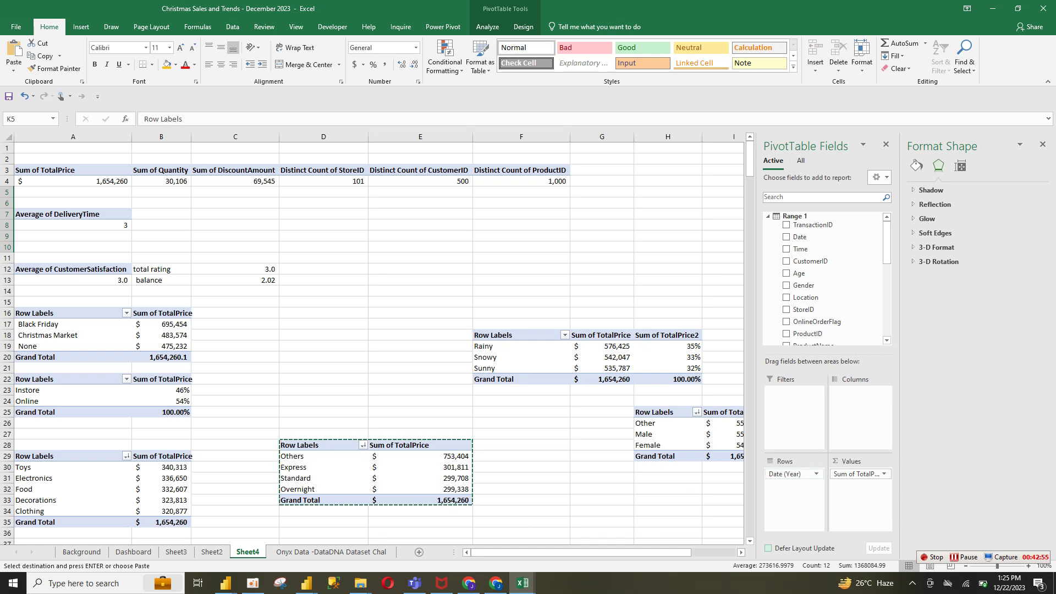
click(792, 474)
click(668, 510)
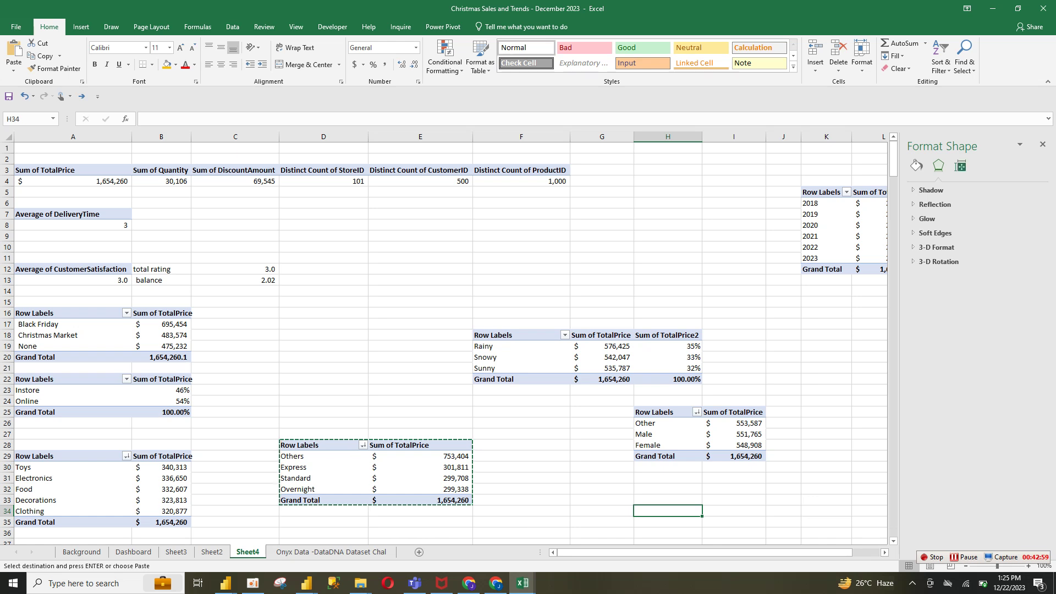
click(1043, 144)
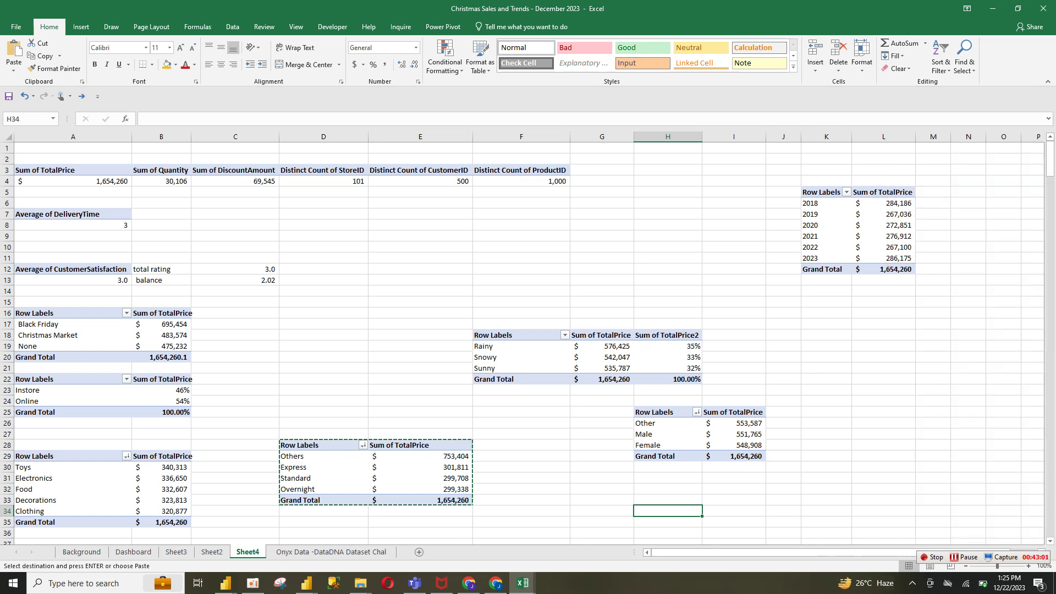
Step: Insert a Line with Markers chart from the yearly sales pivot table
click(827, 203)
drag(826, 203, 934, 280)
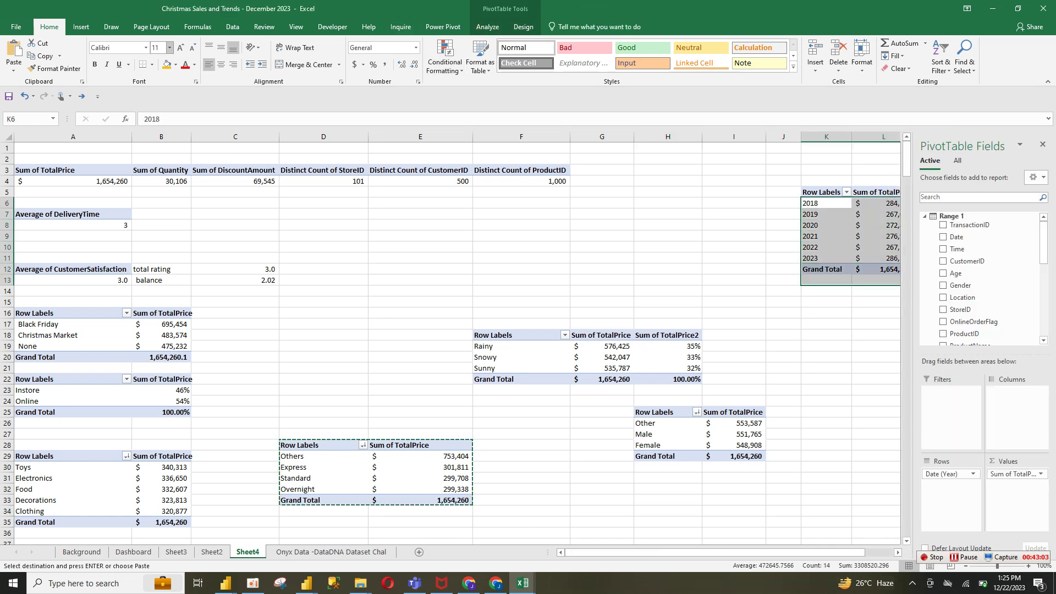
click(81, 26)
click(471, 55)
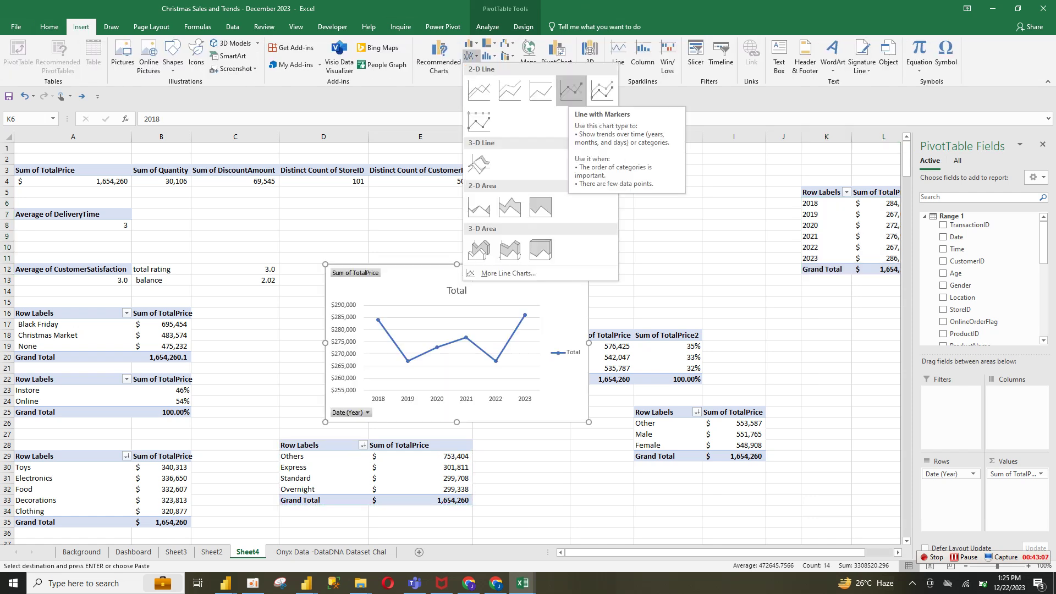
click(571, 92)
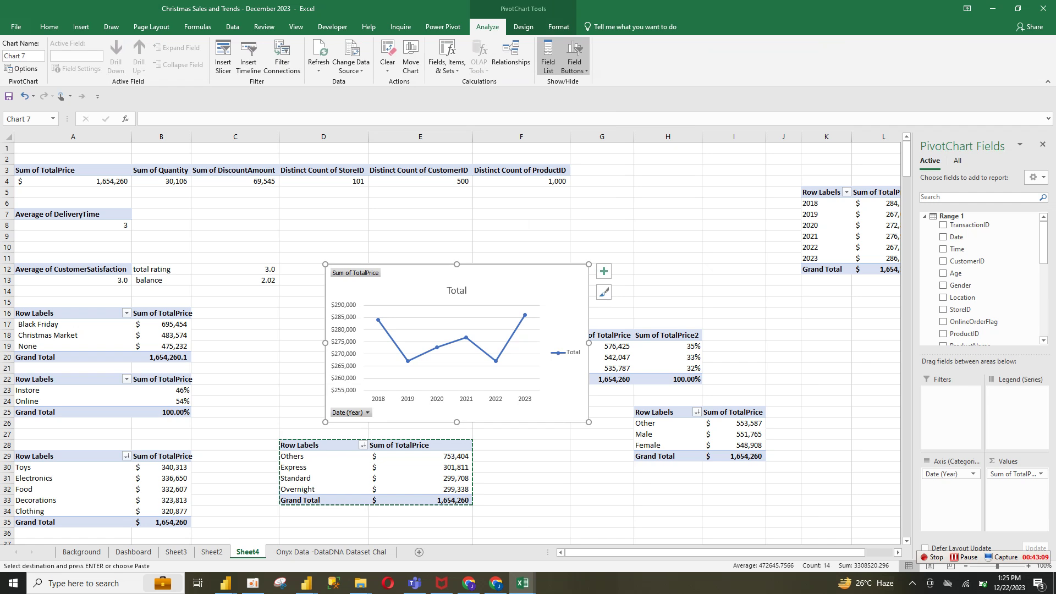
Step: Hide all field buttons on the yearly line chart and remove its title, legend, gridlines and vertical axis
right_click(355, 273)
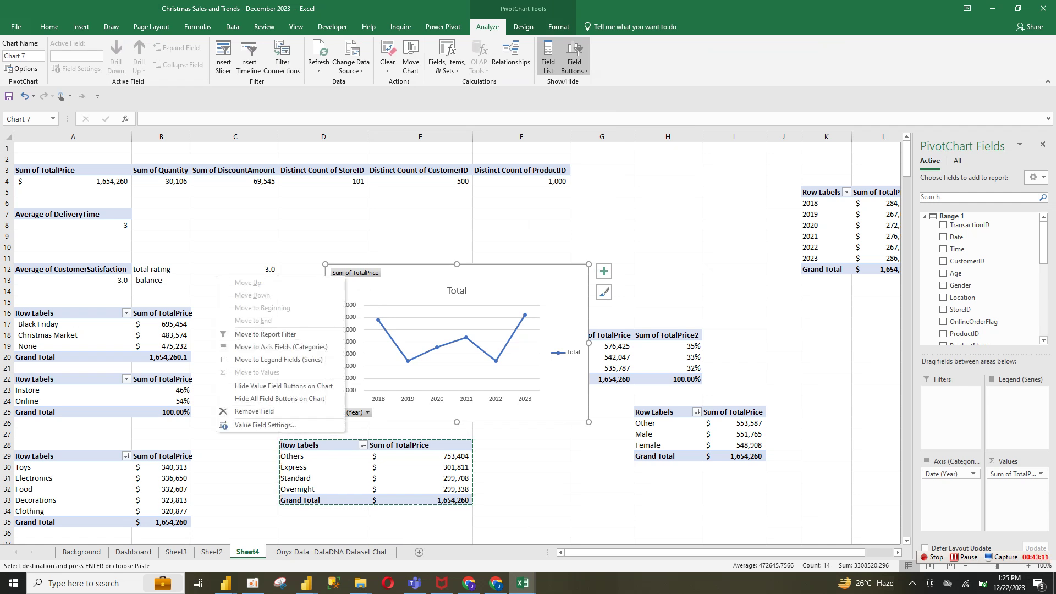
click(279, 398)
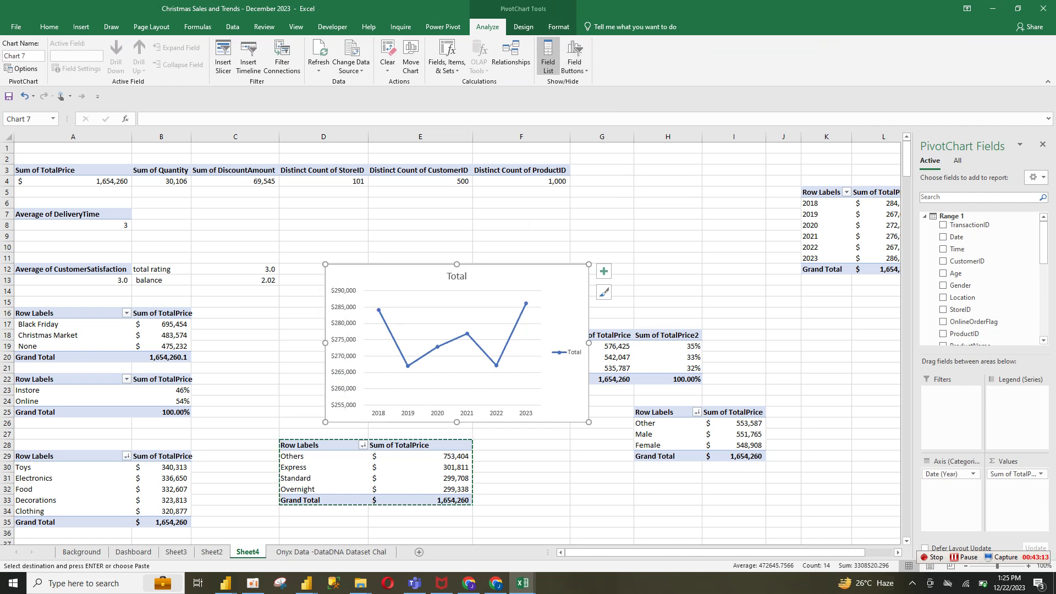
click(604, 271)
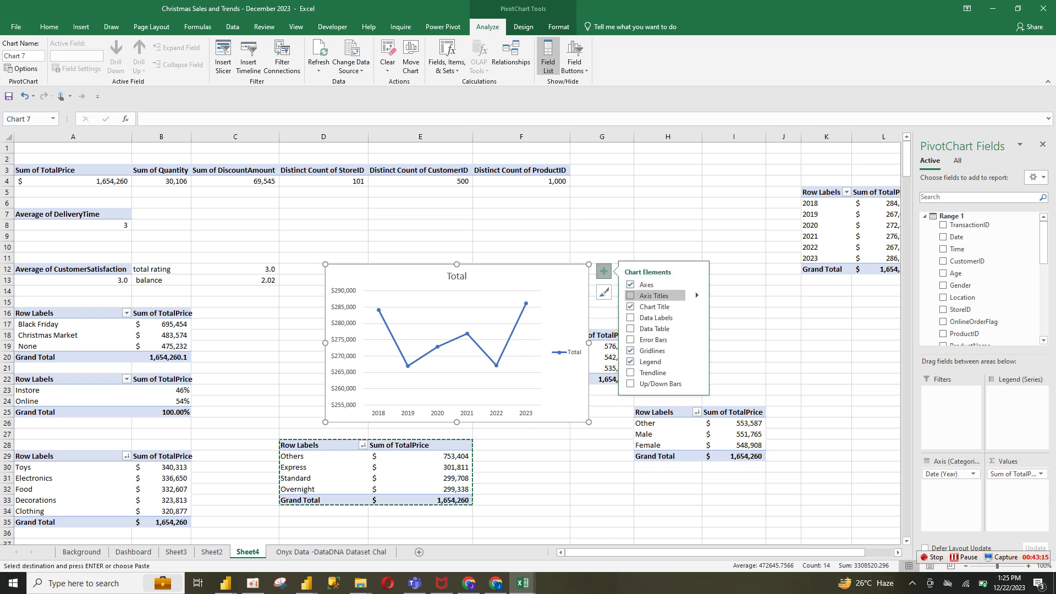
click(696, 303)
click(695, 361)
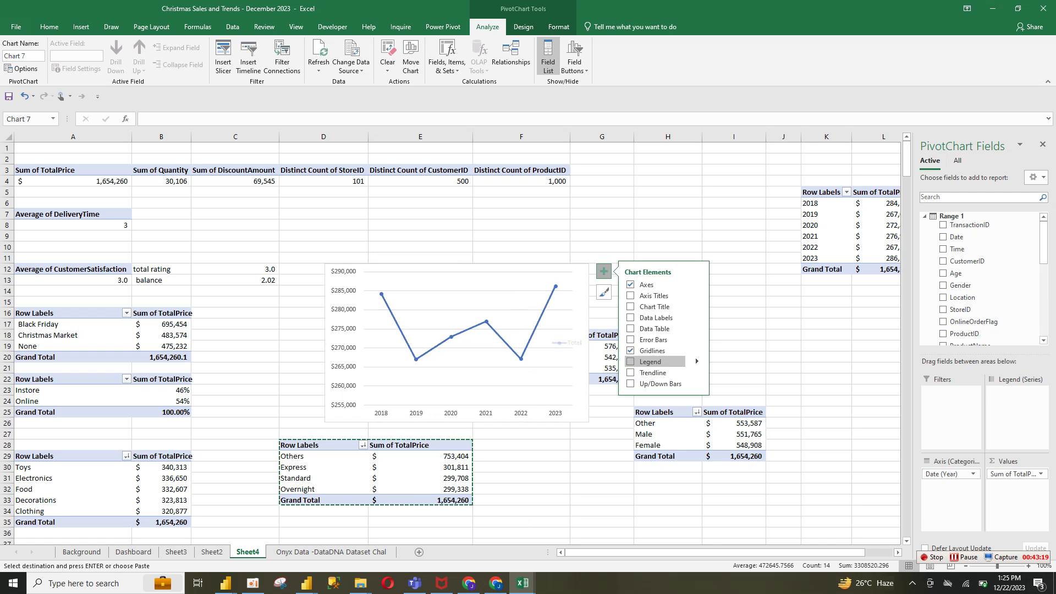
click(696, 350)
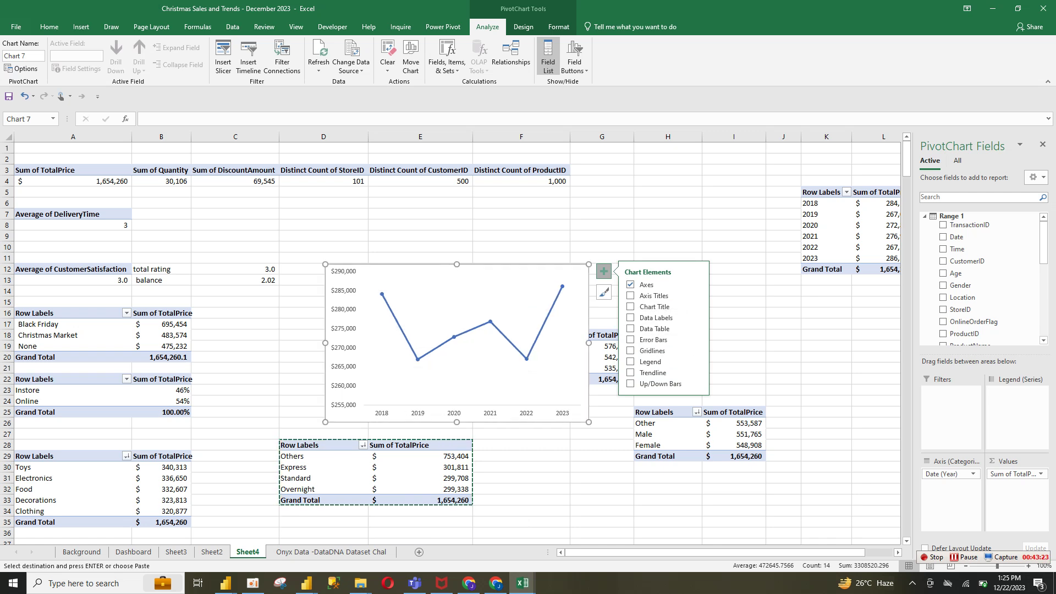
click(344, 339)
key(Delete)
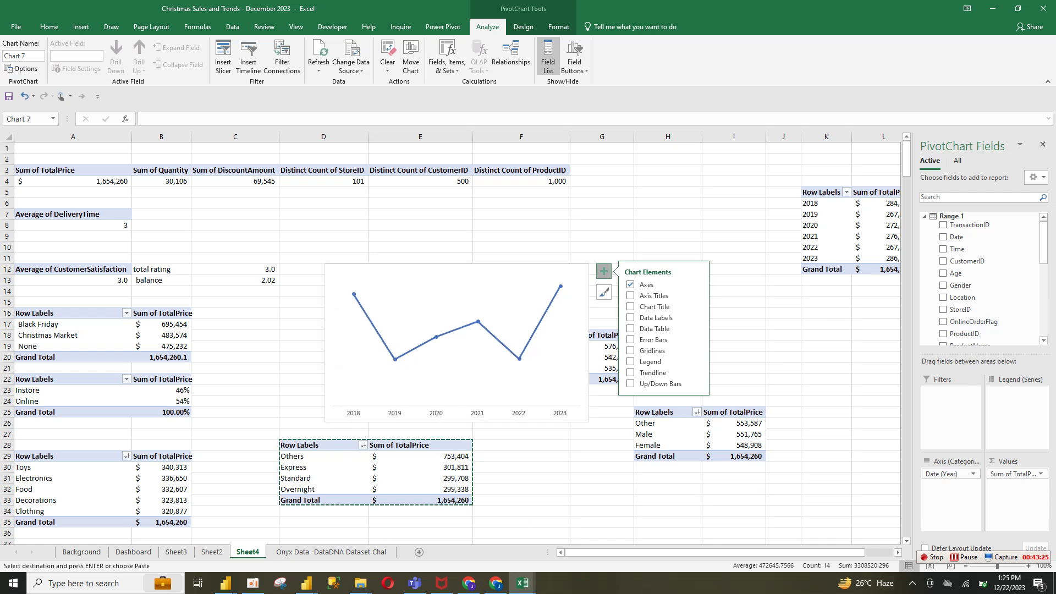
Step: Remove the line chart's outline and fill, and resize it to about 1.91" high and 4.01" wide
drag(326, 422, 281, 385)
click(461, 311)
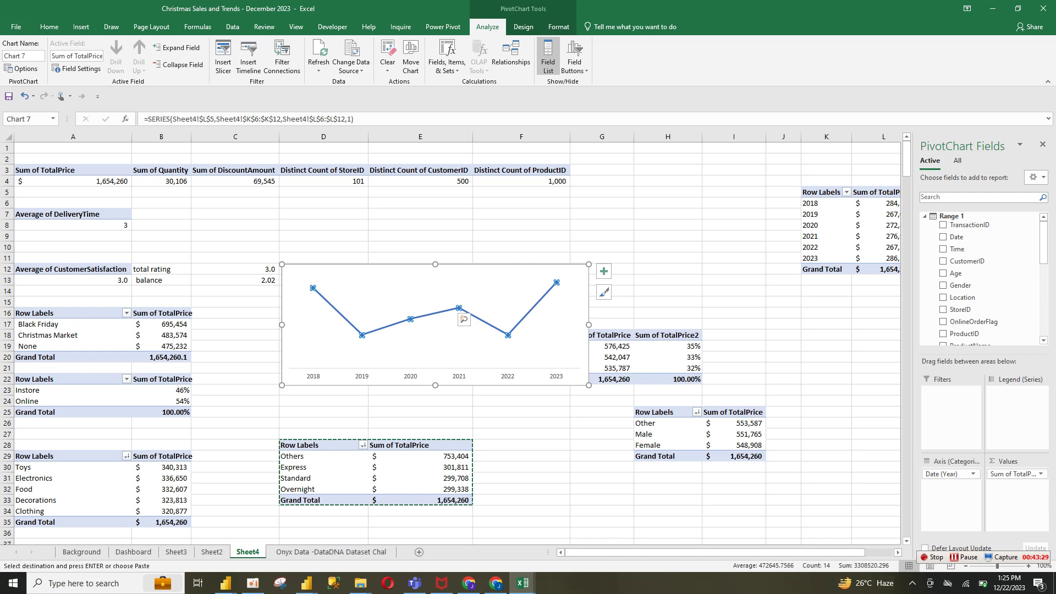
click(480, 271)
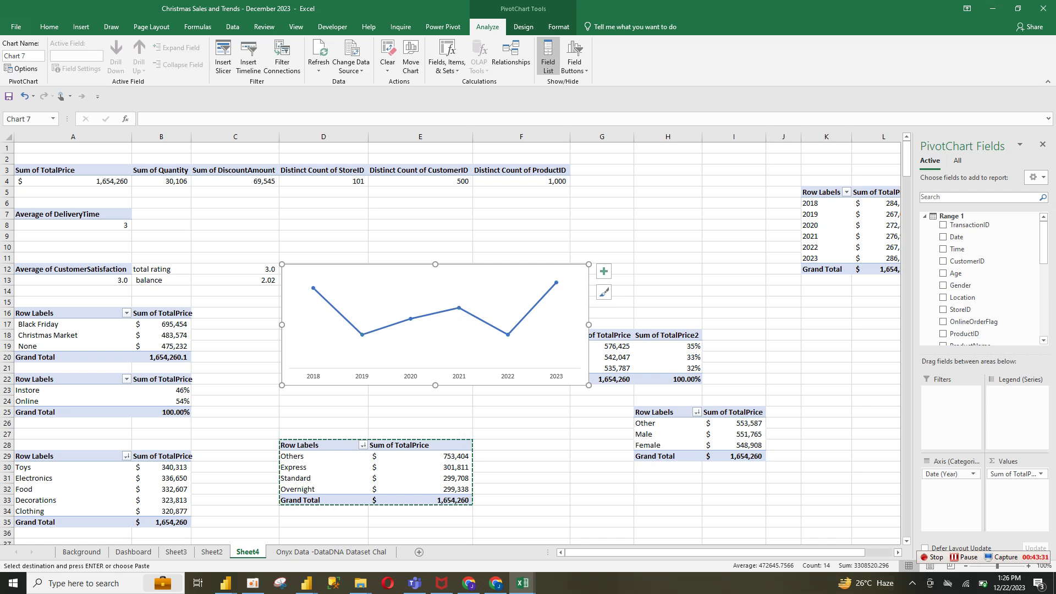
click(559, 27)
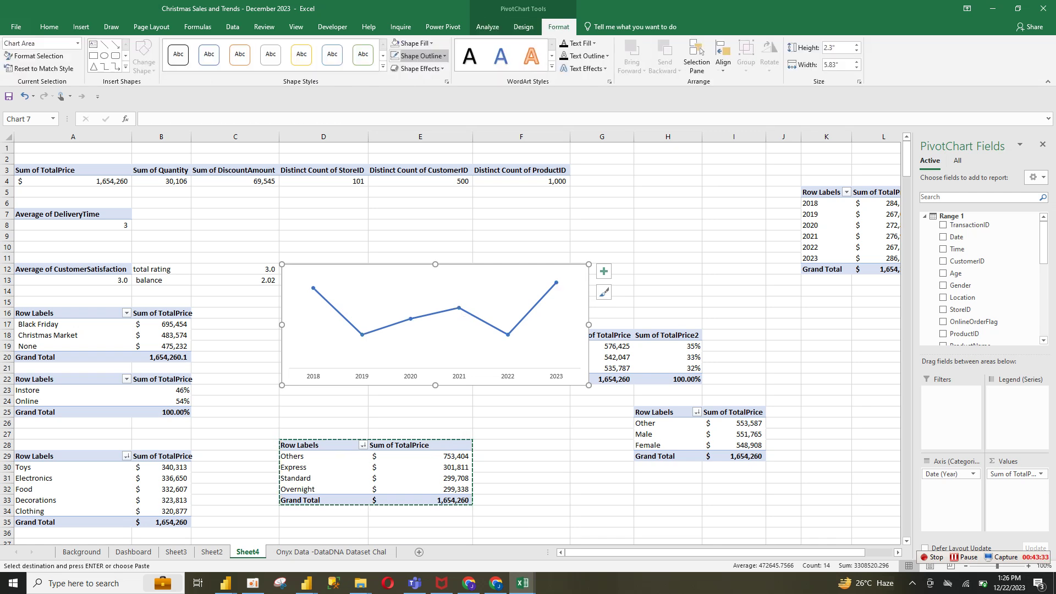
click(418, 56)
click(423, 187)
click(413, 43)
click(416, 175)
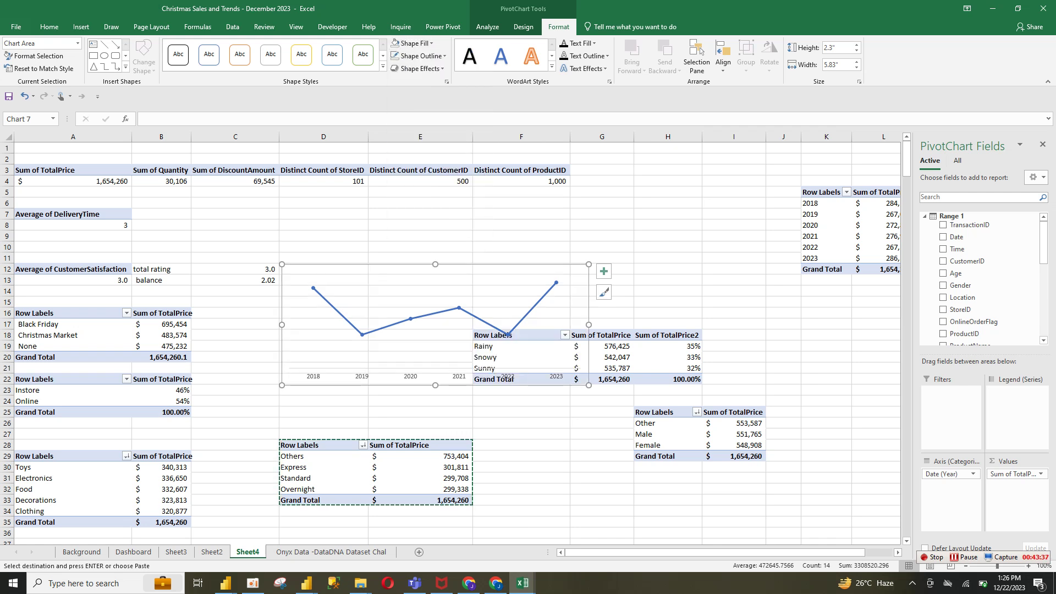
click(478, 377)
drag(589, 385, 493, 366)
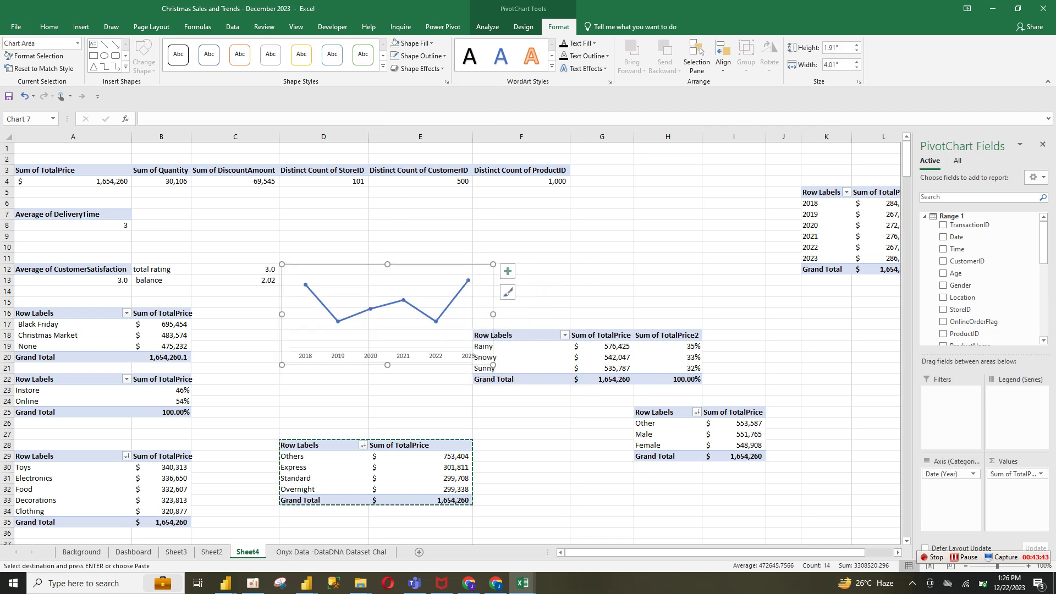
Step: Move the yearly line chart to Sheet2 and fit it into the empty band below the weather and gender sections
key(ctrl+x)
click(211, 552)
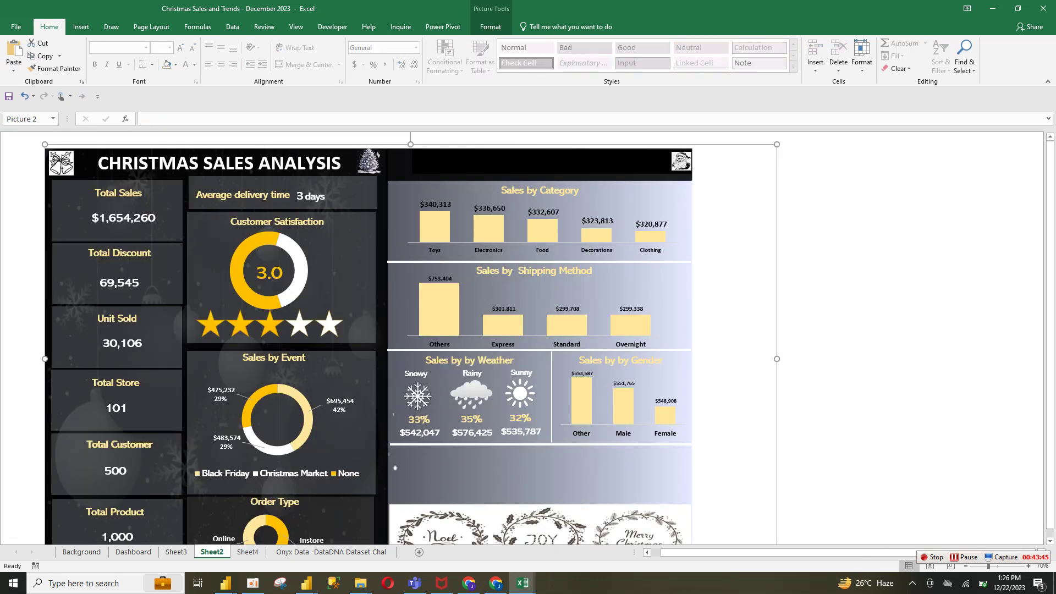
key(ctrl+v)
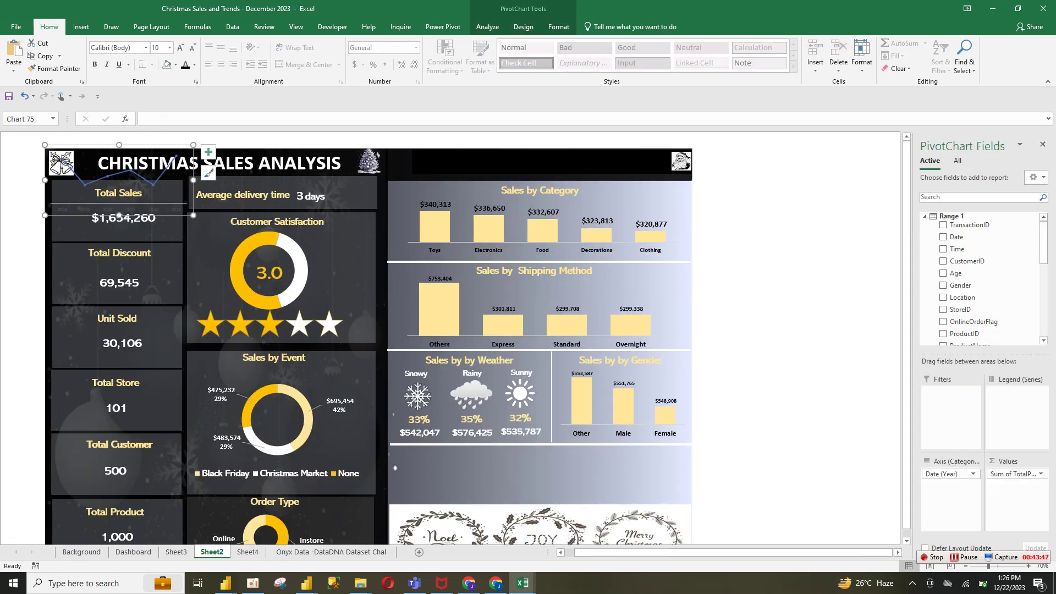
drag(138, 152, 660, 445)
drag(660, 494, 676, 500)
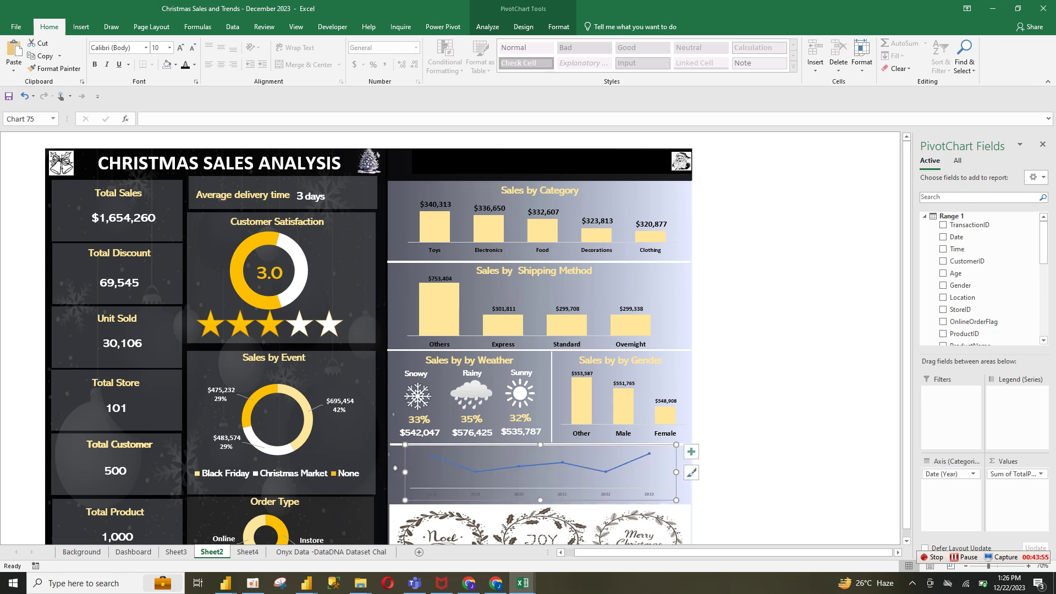
Step: Increase the font size of the line chart's year labels to 14
click(606, 494)
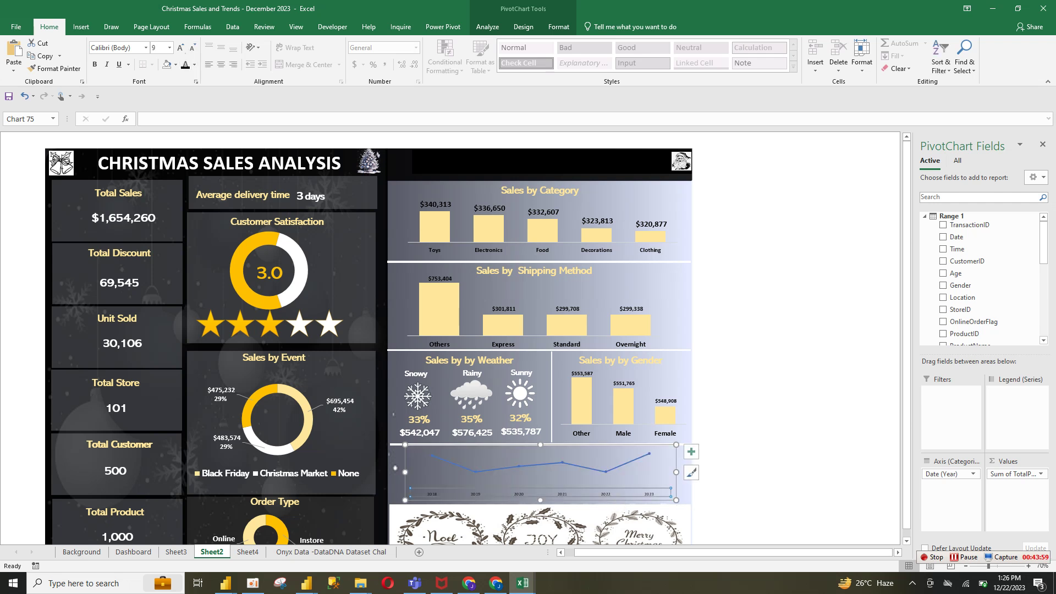
click(180, 47)
click(180, 47)
click(180, 47)
click(180, 47)
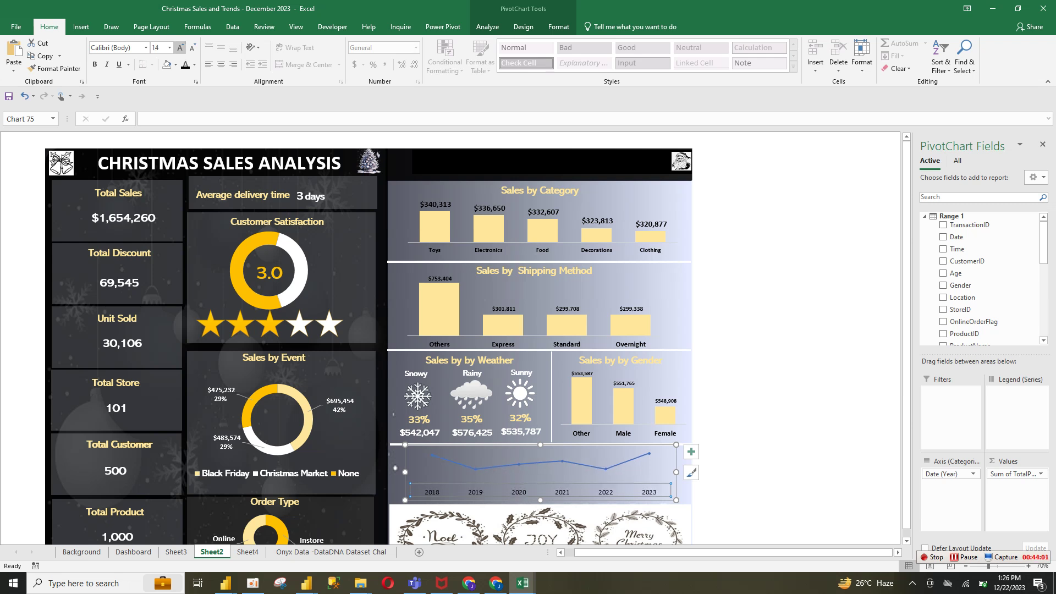
Step: Bold the line chart's year labels and reposition the chart slightly lower in the band below the weather and gender sections
click(95, 64)
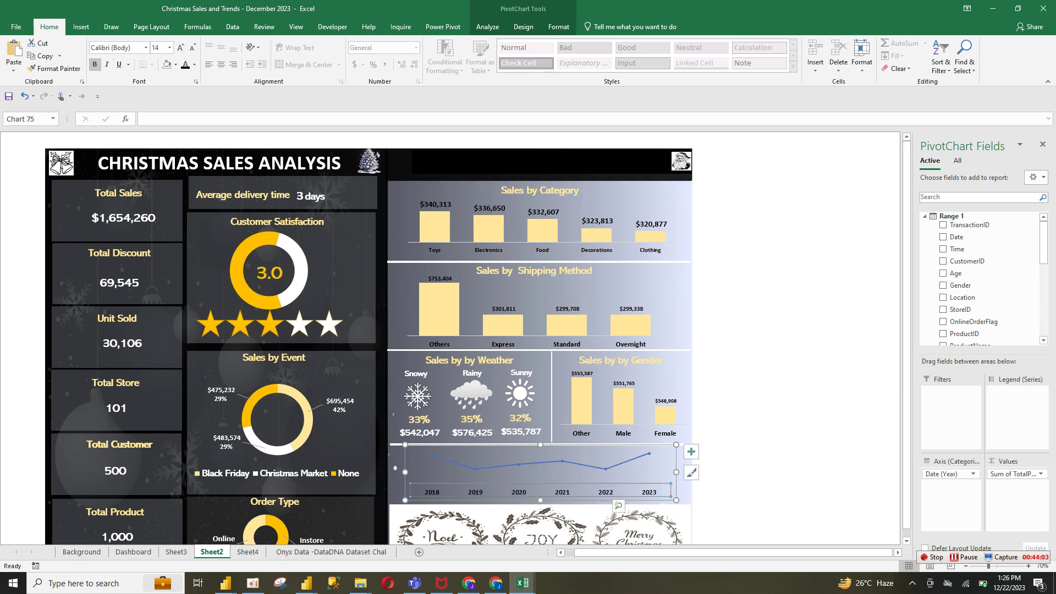
click(599, 471)
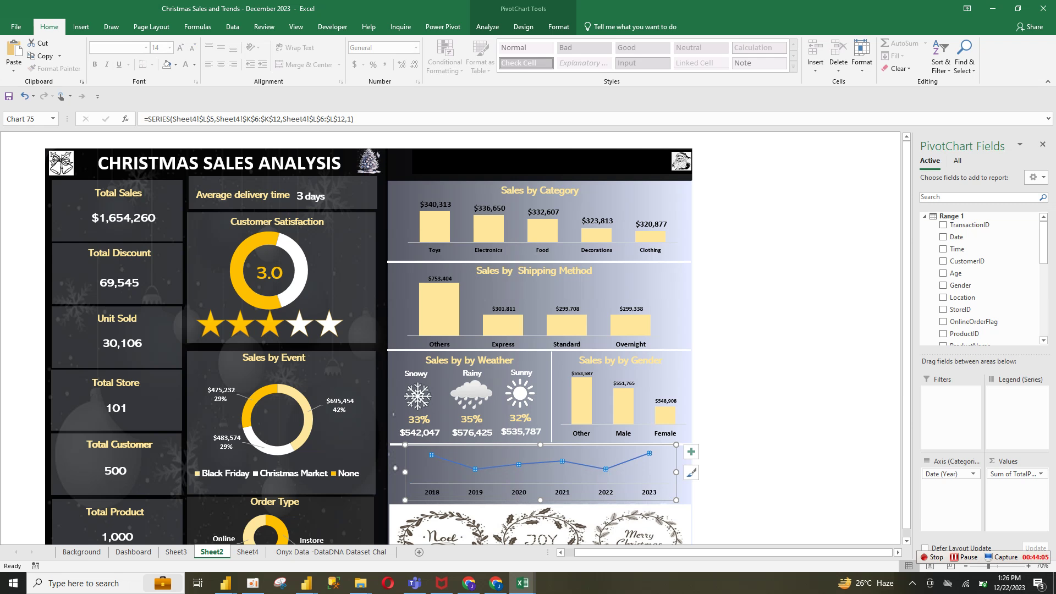
mouse_move(621, 475)
mouse_down()
mouse_move(624, 457)
mouse_move(616, 476)
mouse_move(693, 443)
mouse_move(596, 470)
mouse_move(719, 457)
mouse_move(632, 469)
mouse_up()
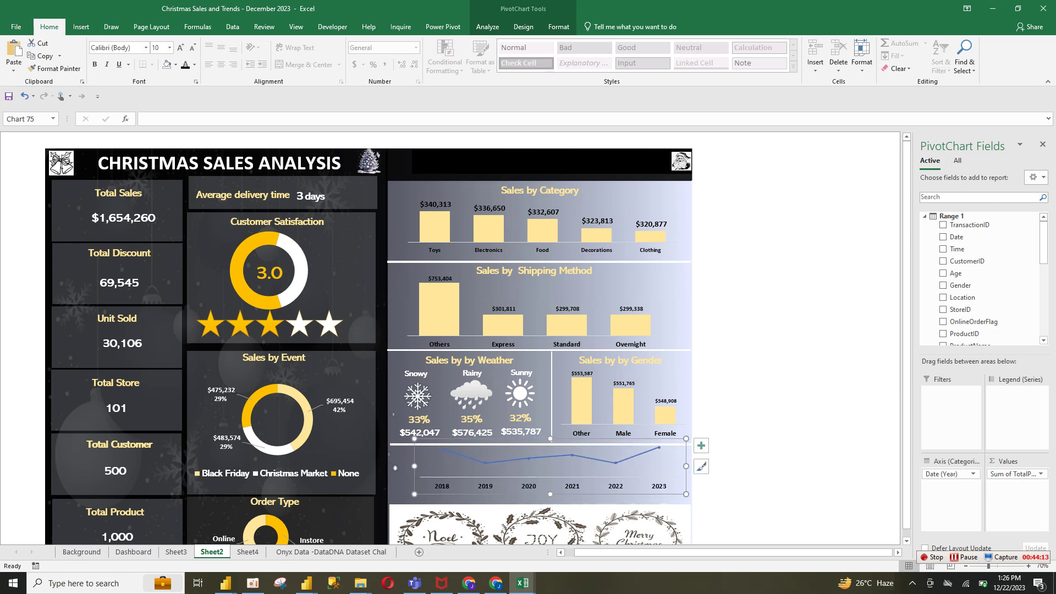
drag(633, 499, 622, 509)
key(ctrl+z)
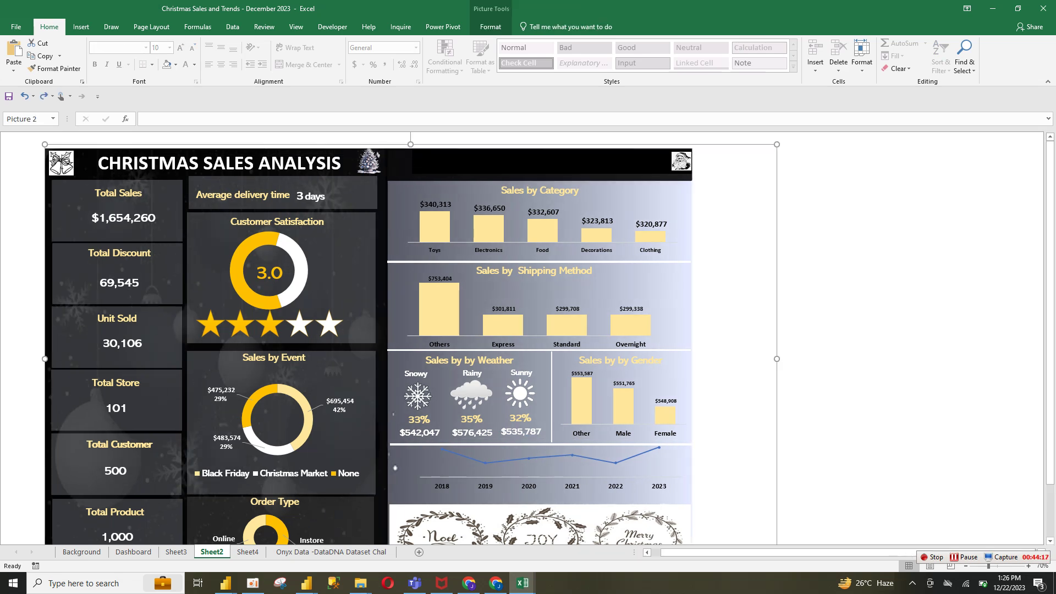
click(633, 489)
drag(633, 489, 624, 498)
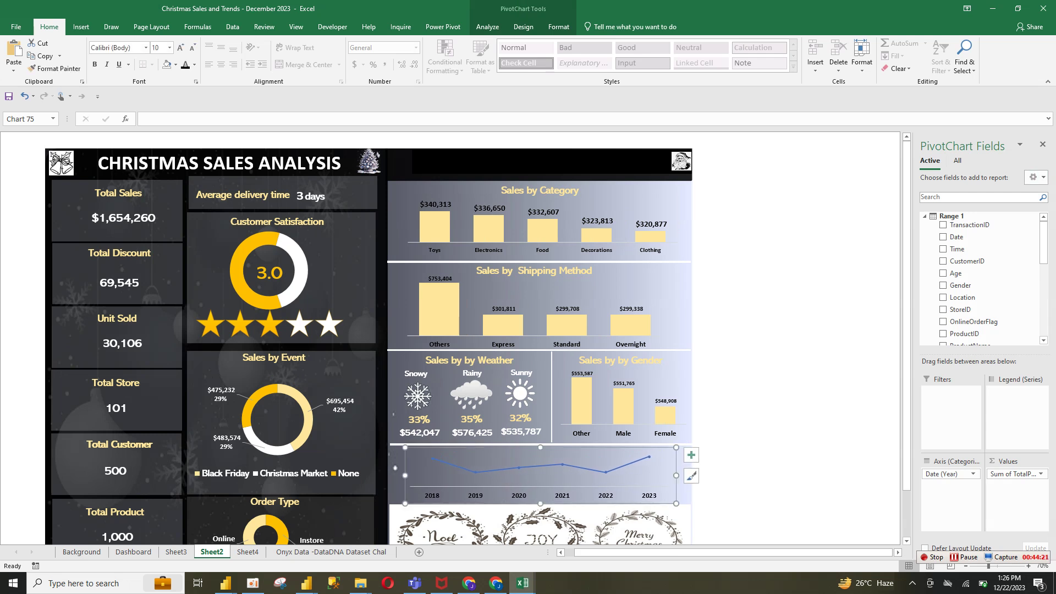
click(1042, 144)
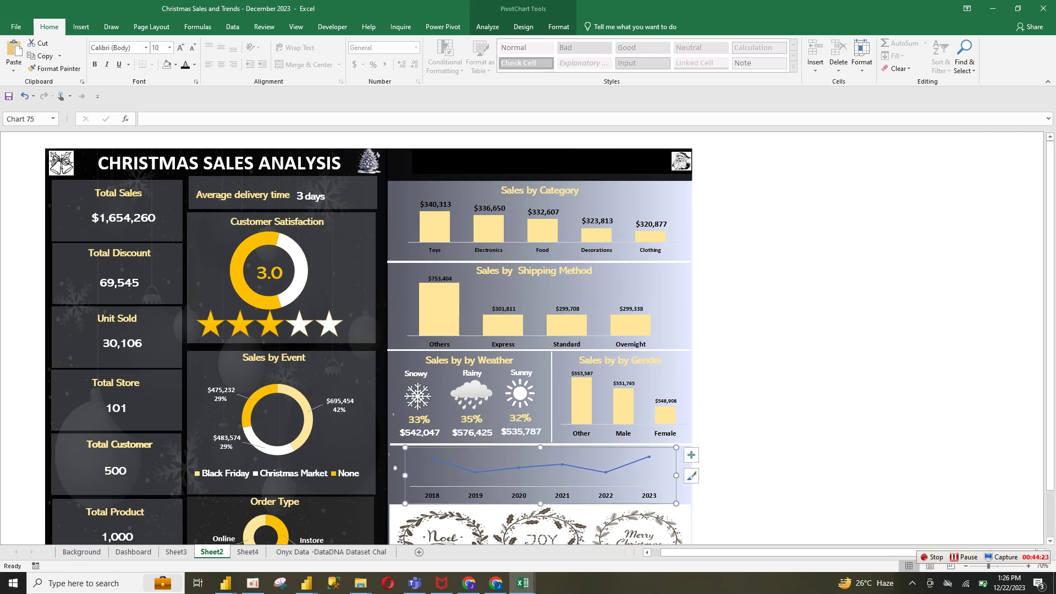
Step: Recolour the yearly sales line to the pale yellow used by the bar charts
right_click(649, 486)
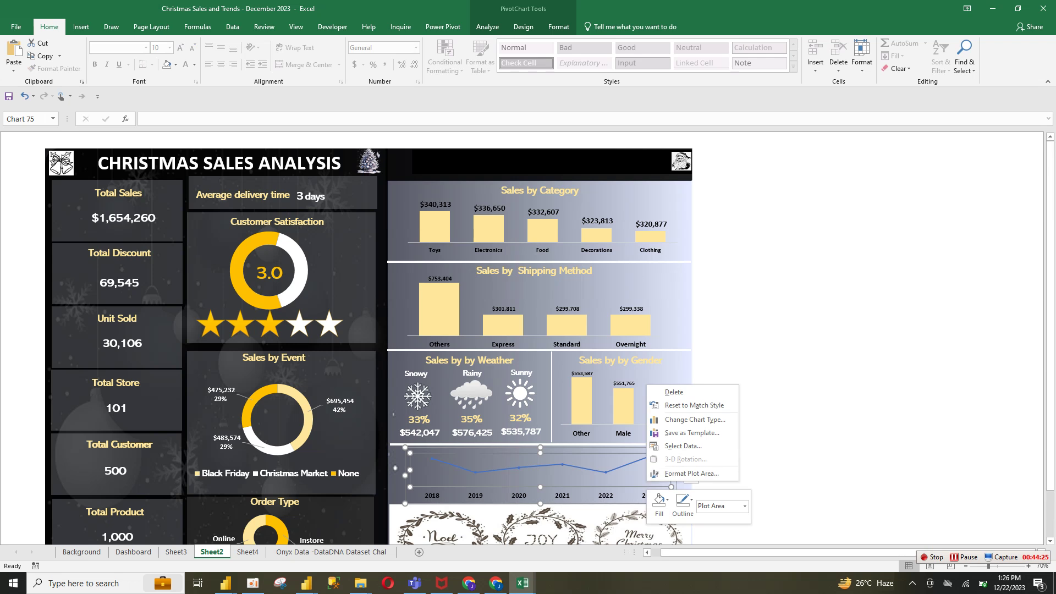
click(691, 473)
right_click(621, 468)
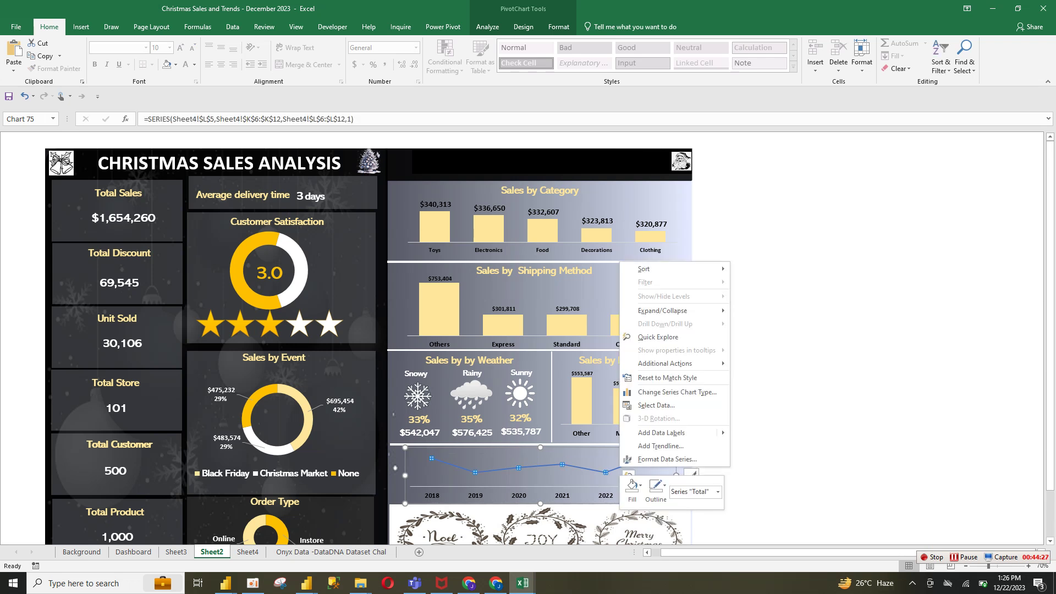
click(638, 460)
click(916, 182)
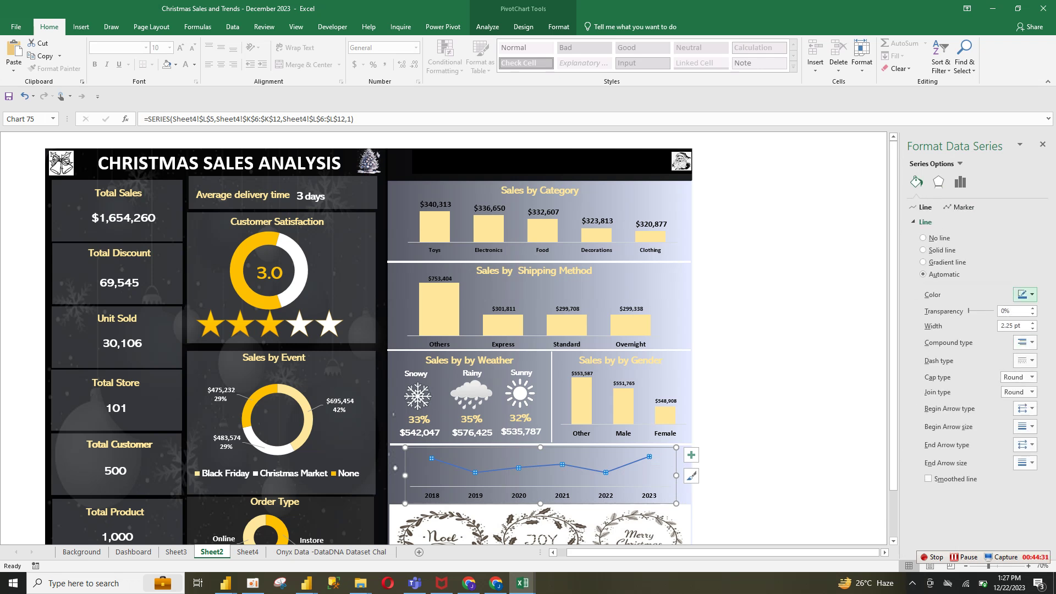
click(1025, 294)
click(965, 402)
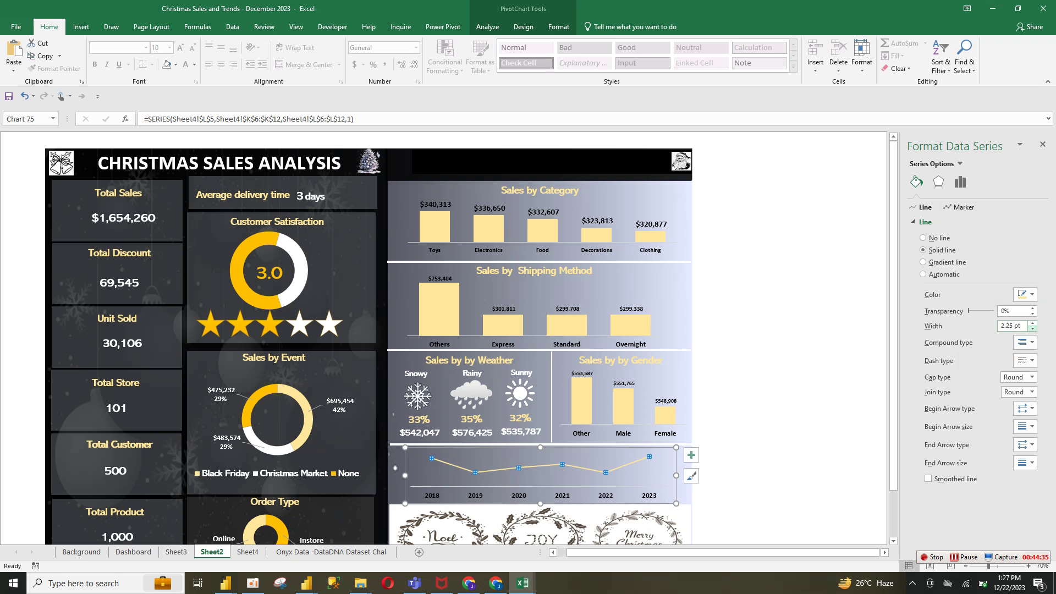
Step: Increase the width of the yearly sales line and turn it into a smoothed line
click(1032, 323)
click(1032, 323)
click(1033, 323)
click(1032, 324)
click(1033, 323)
click(1032, 324)
Step: Change the built-in marker type of the yearly sales line to a diamond
click(959, 207)
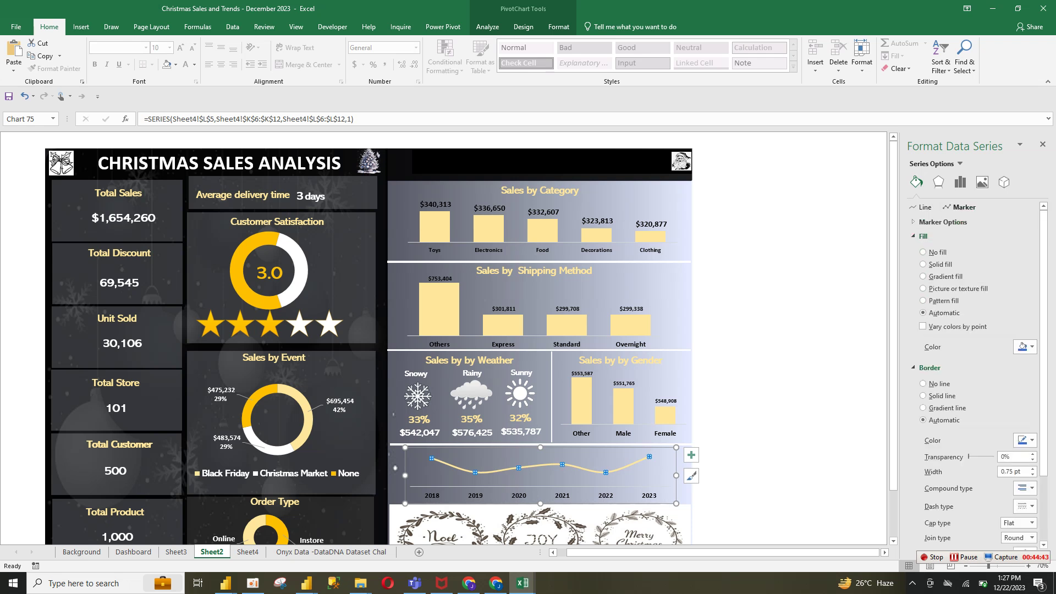
click(943, 222)
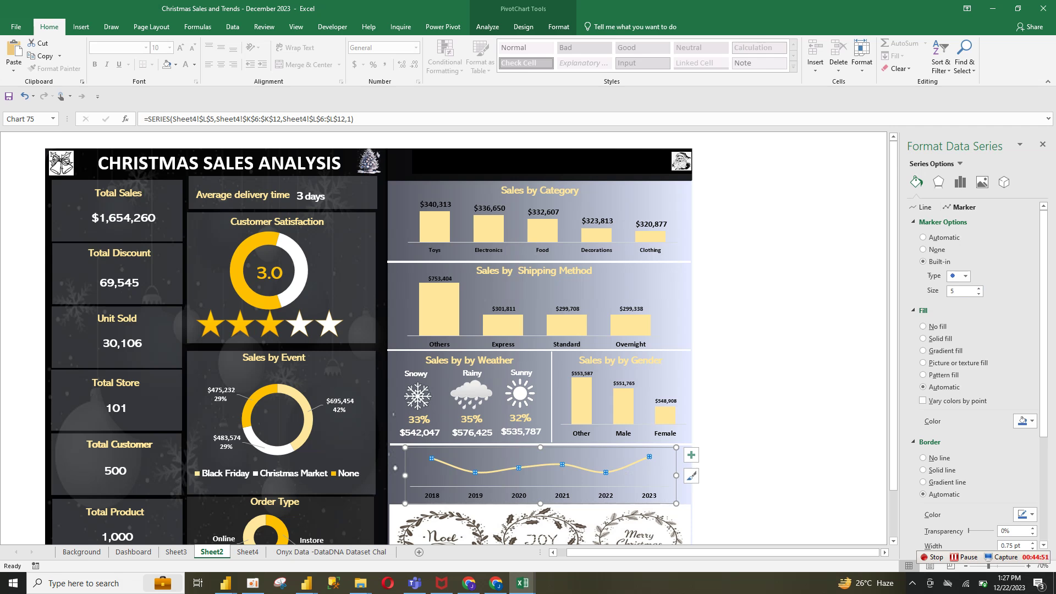
click(854, 351)
click(628, 466)
click(917, 182)
click(963, 207)
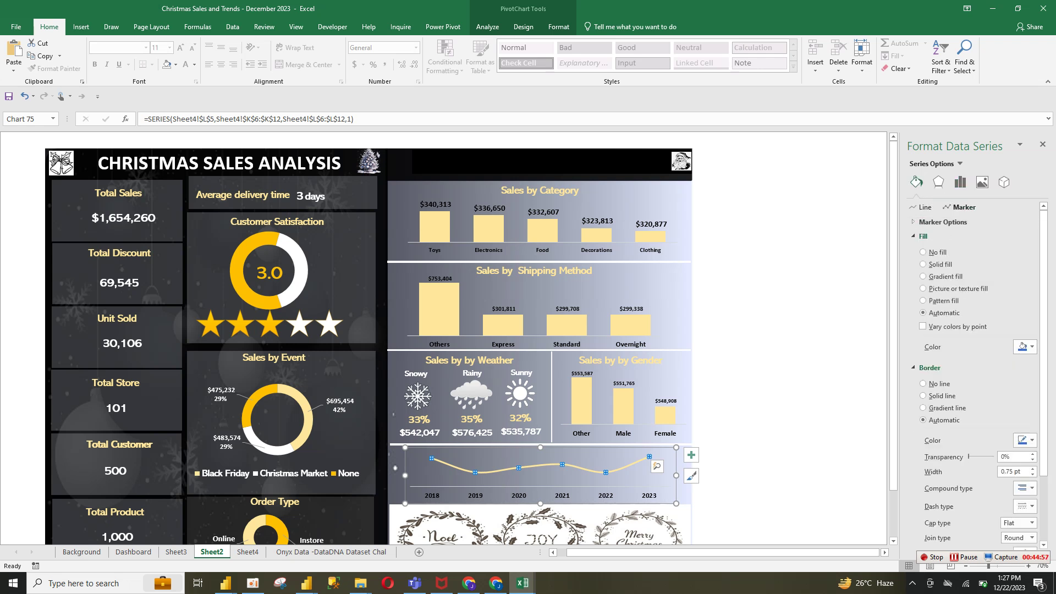
click(943, 222)
click(966, 276)
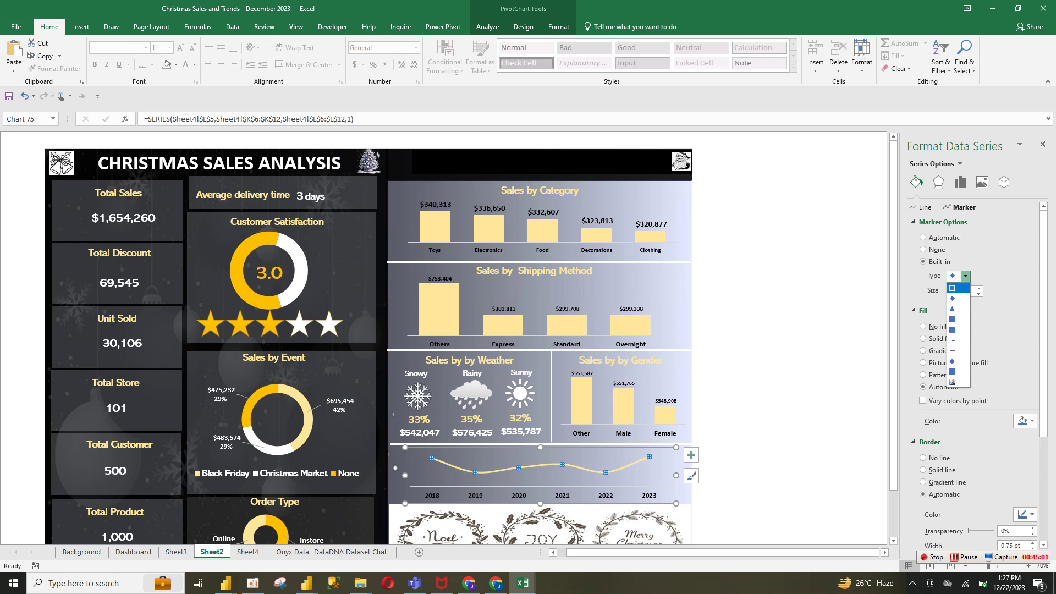
click(957, 288)
Step: Fill the line's markers with solid standard orange and increase the marker size
click(1027, 421)
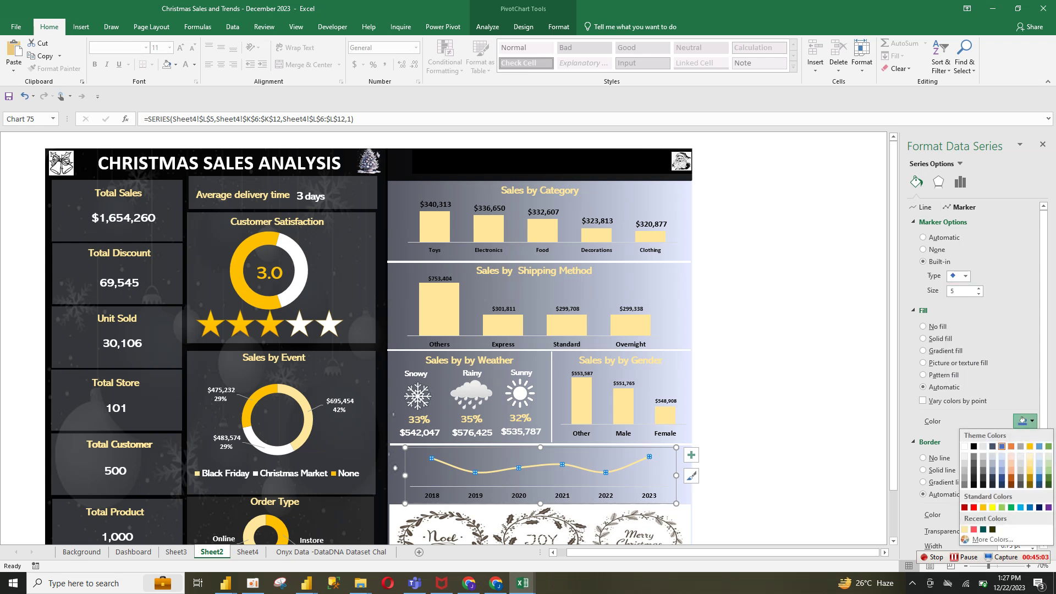
click(983, 508)
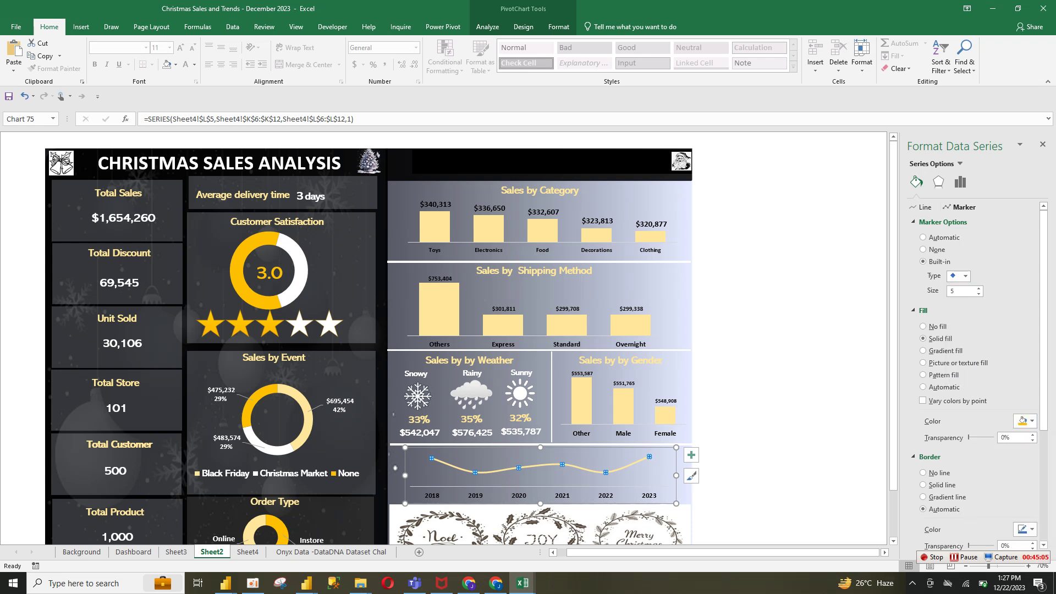
click(980, 288)
click(979, 288)
click(780, 420)
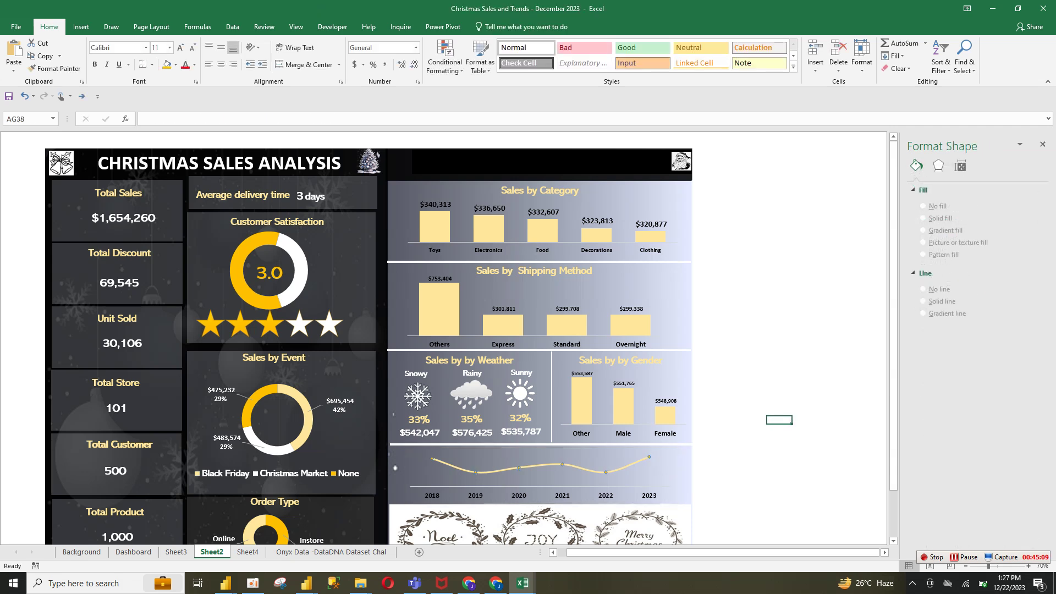
Step: Add data labels to the yearly line chart without a data table
click(606, 472)
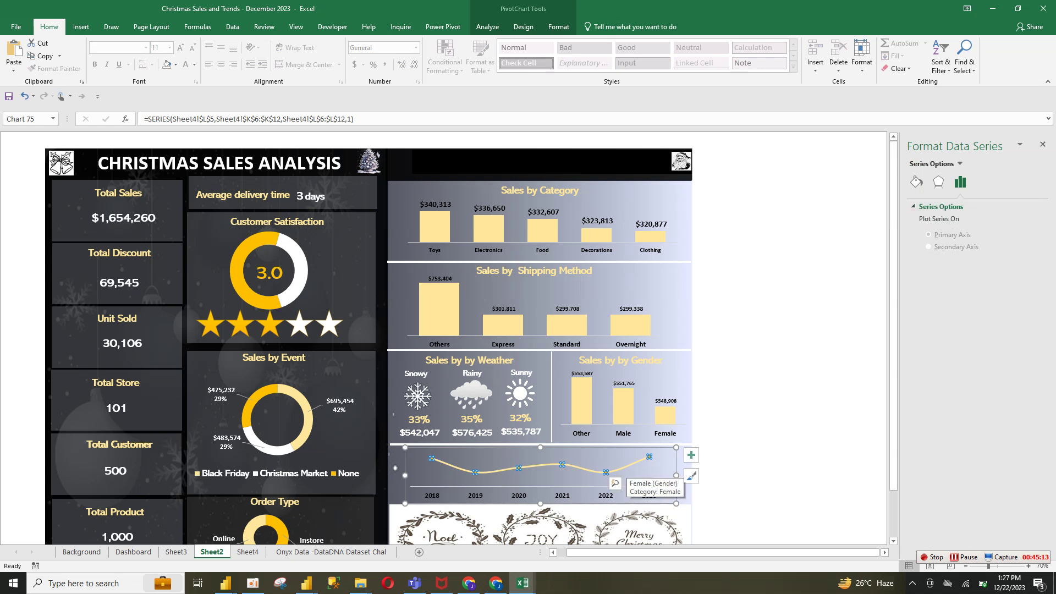
click(691, 455)
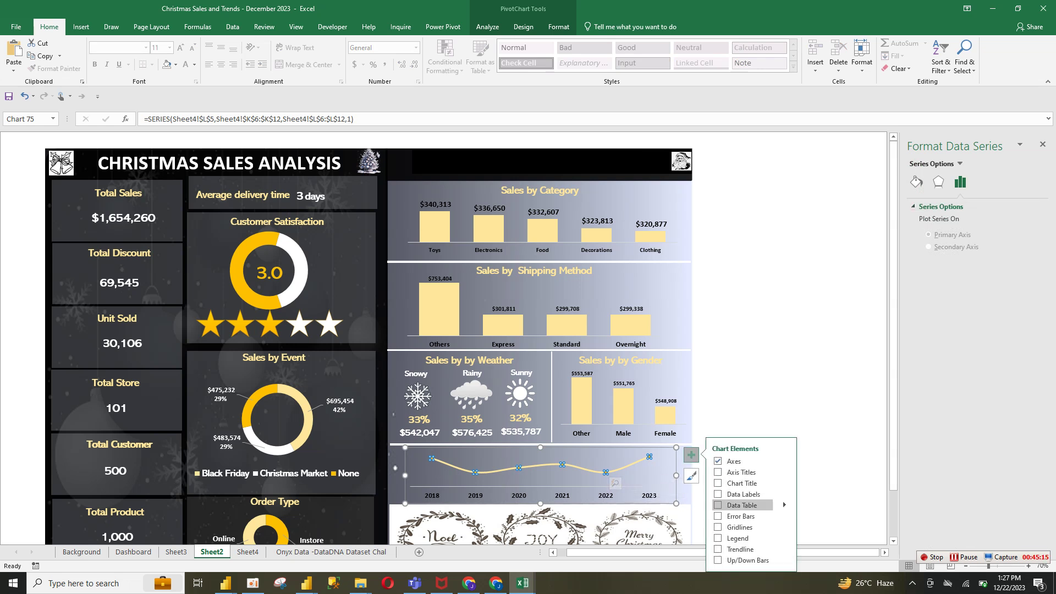
click(740, 505)
click(740, 505)
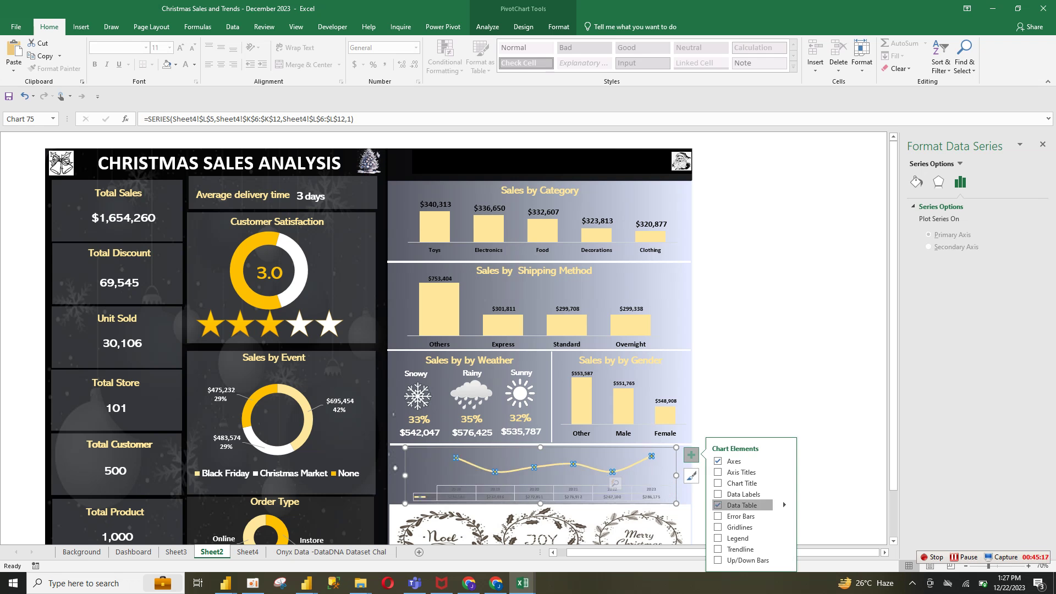
click(742, 494)
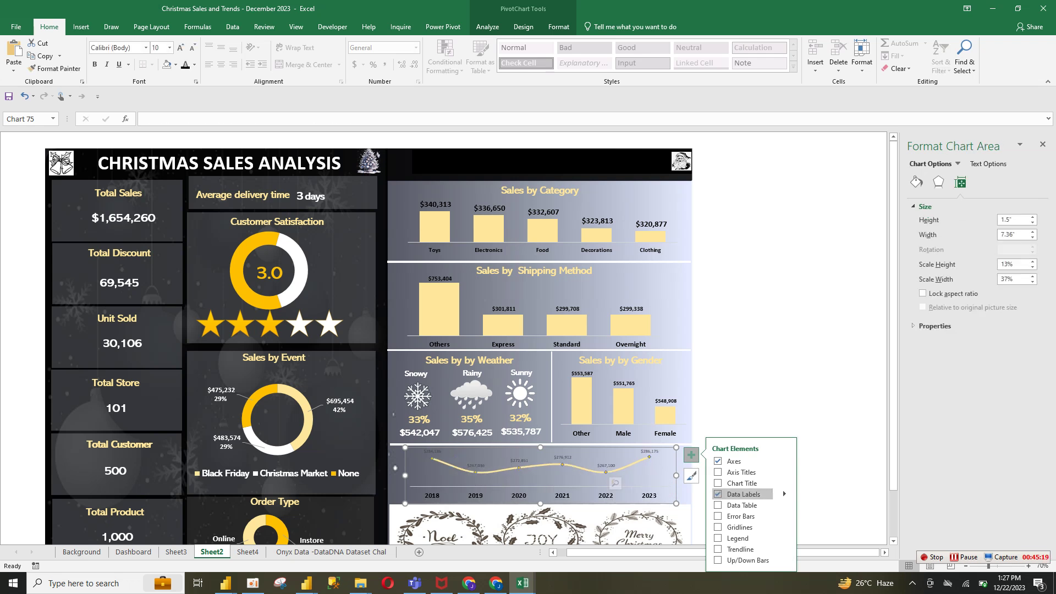
Step: Make the line chart's data labels bold and increase their font size to 10.5
click(606, 466)
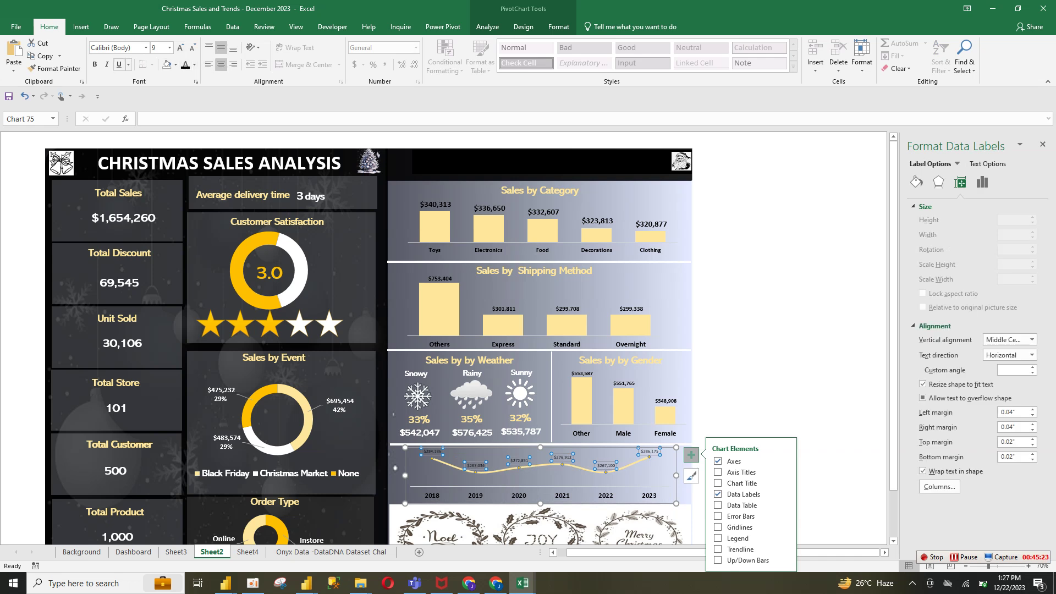
click(94, 65)
click(181, 48)
click(180, 48)
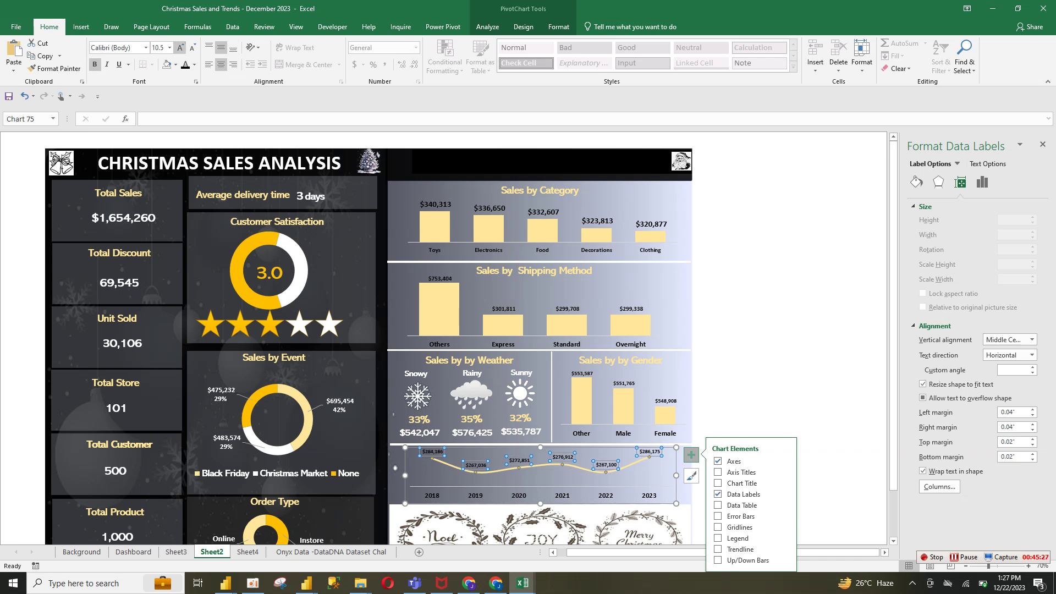
click(735, 385)
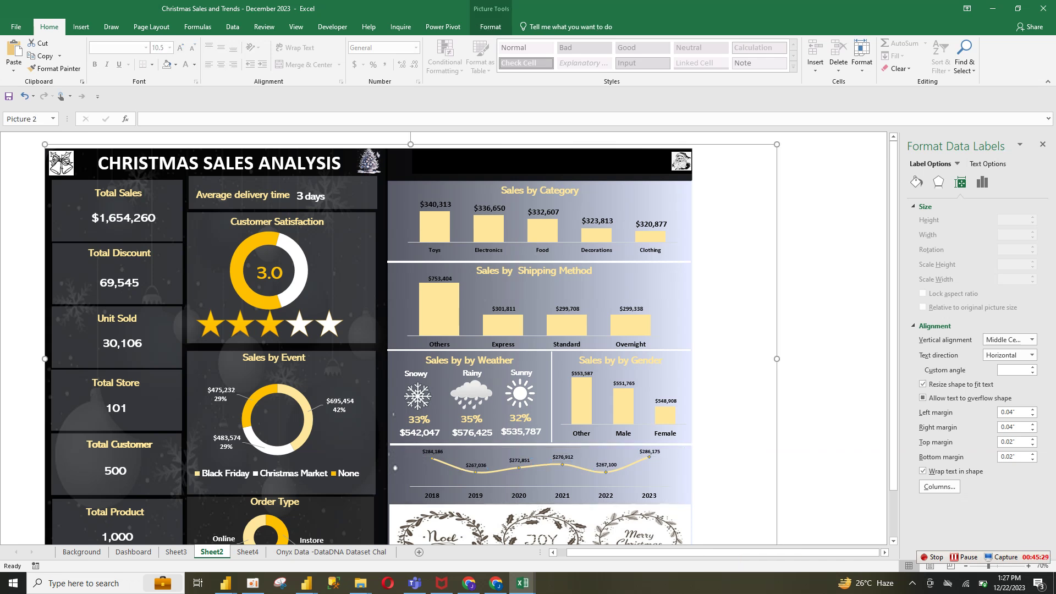
Step: Extend the line chart's plot area slightly downward and lower its upper edge to make room for the data labels
click(544, 478)
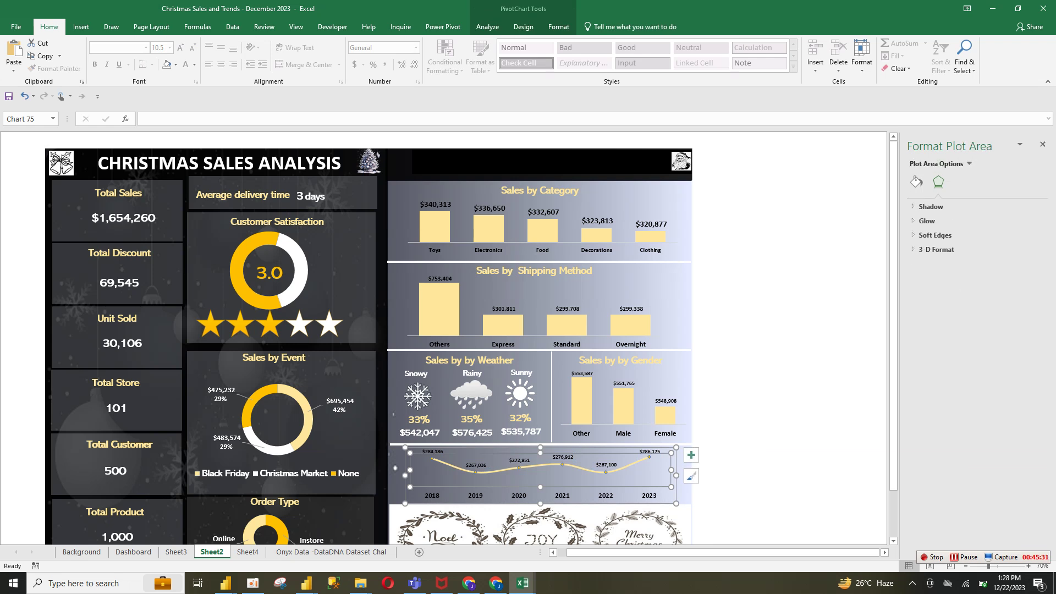
drag(540, 487, 540, 489)
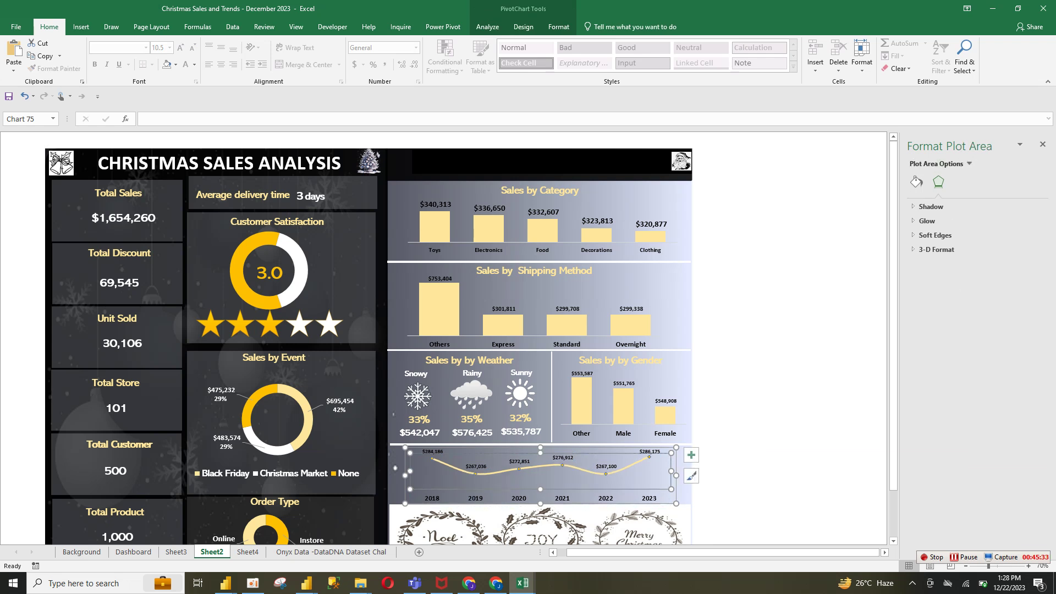
drag(540, 453, 541, 455)
click(732, 461)
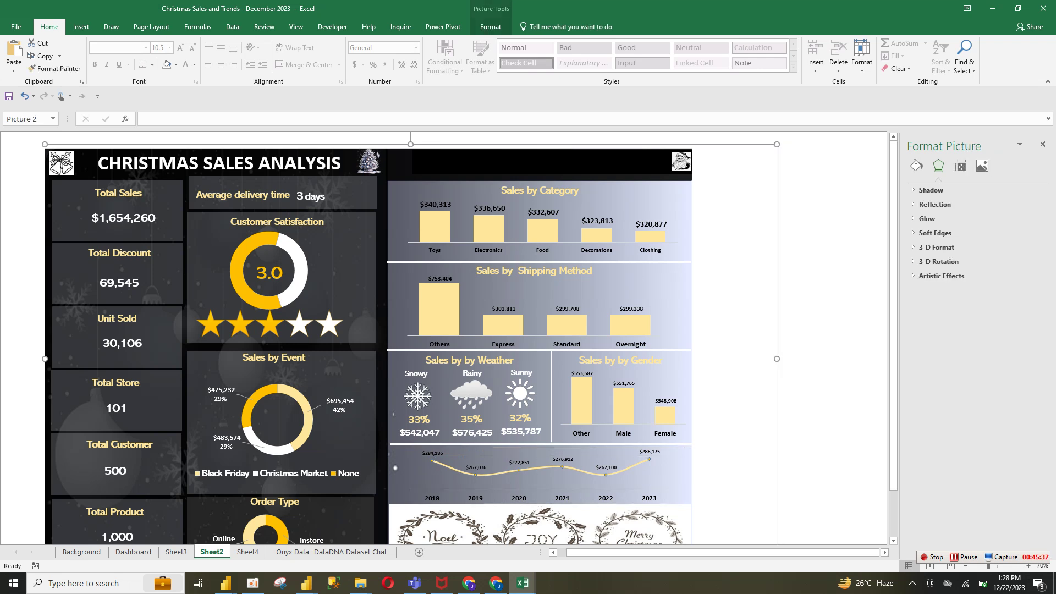
click(562, 459)
click(780, 390)
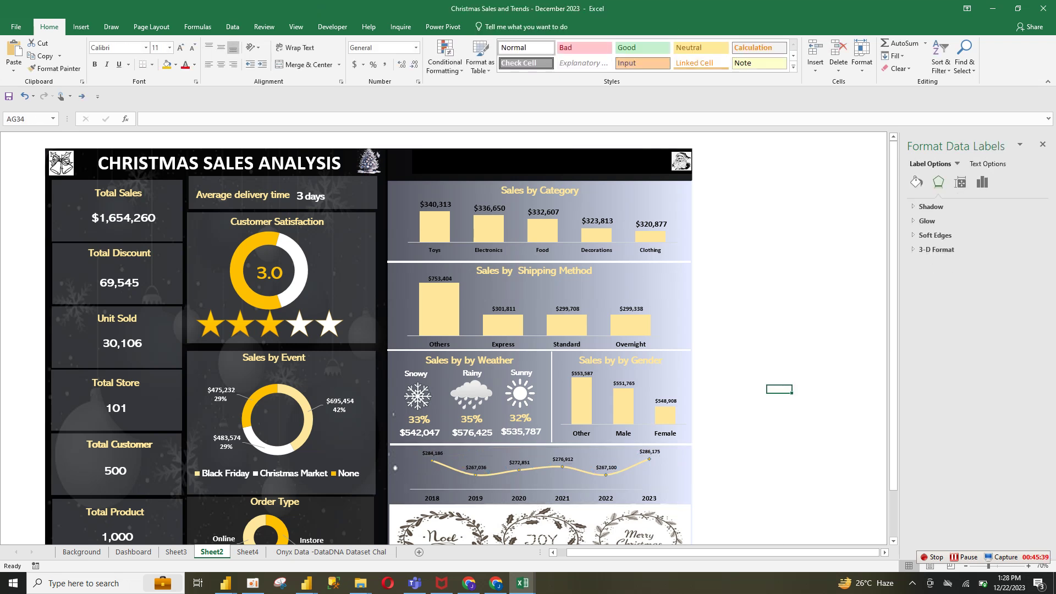
click(552, 162)
click(734, 242)
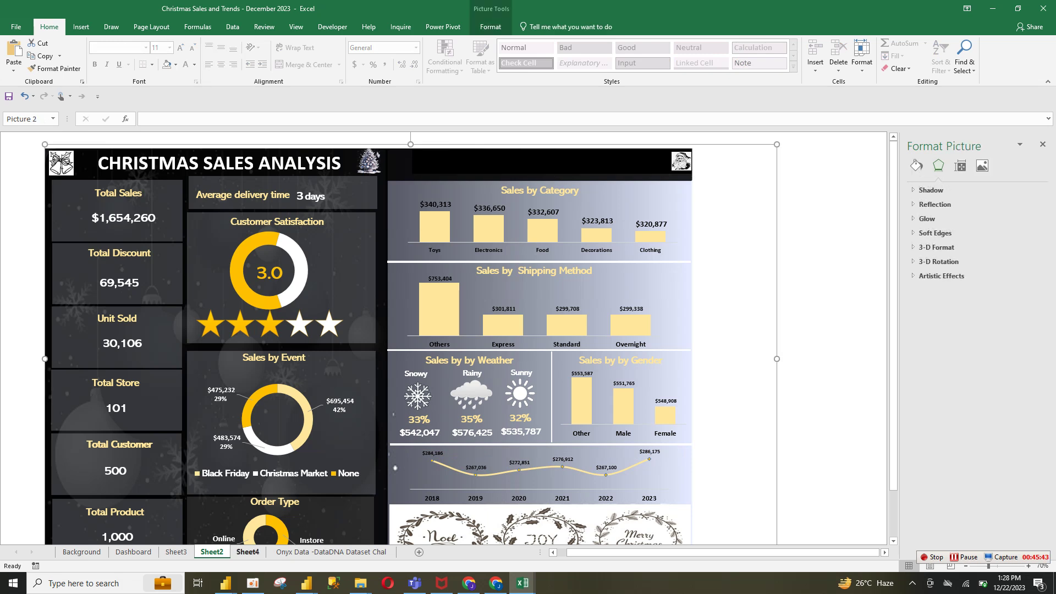
Step: Insert a Date slicer on Sheet4 from the sales-by-event pivot table
click(247, 552)
click(324, 269)
click(73, 335)
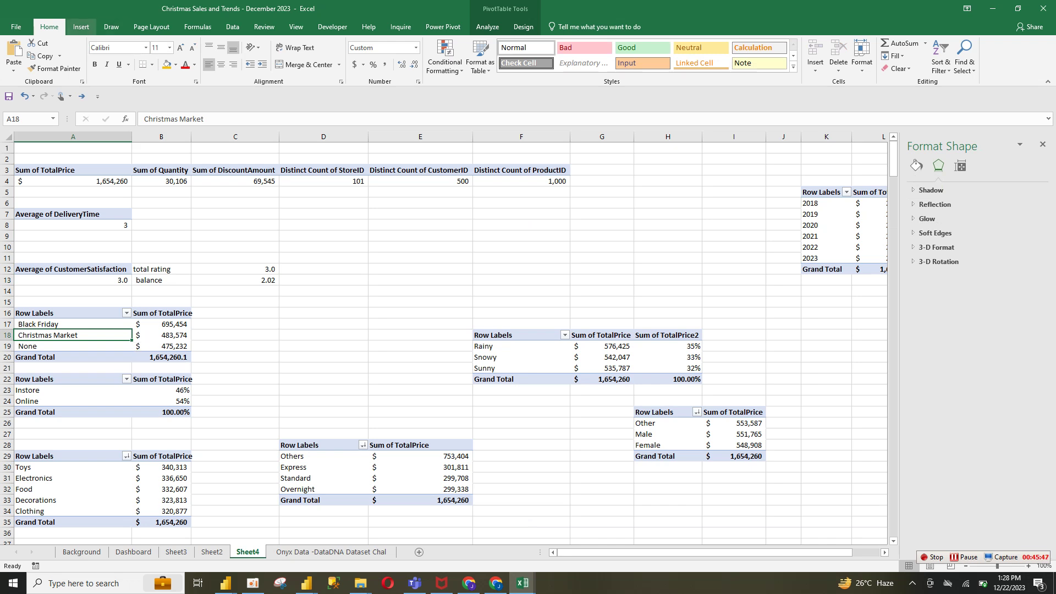
click(81, 26)
click(695, 55)
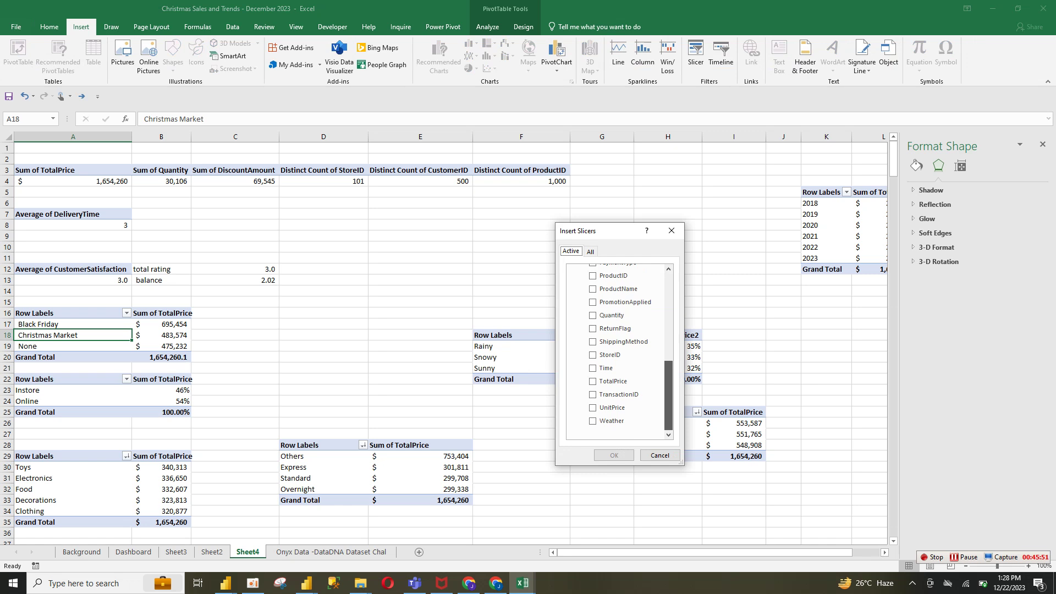
scroll(616, 352, up, 8)
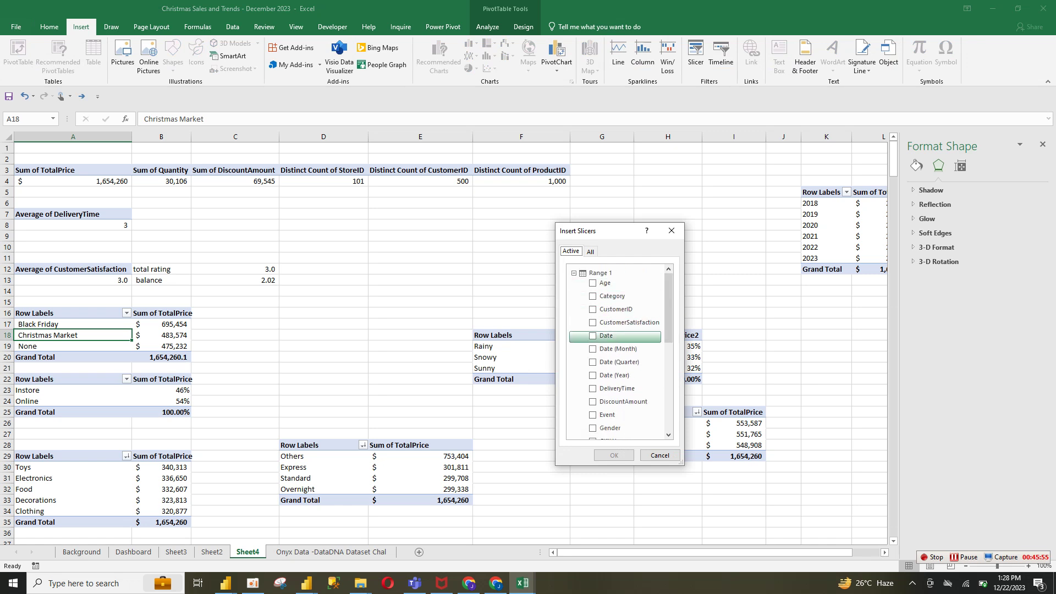
click(593, 335)
click(614, 455)
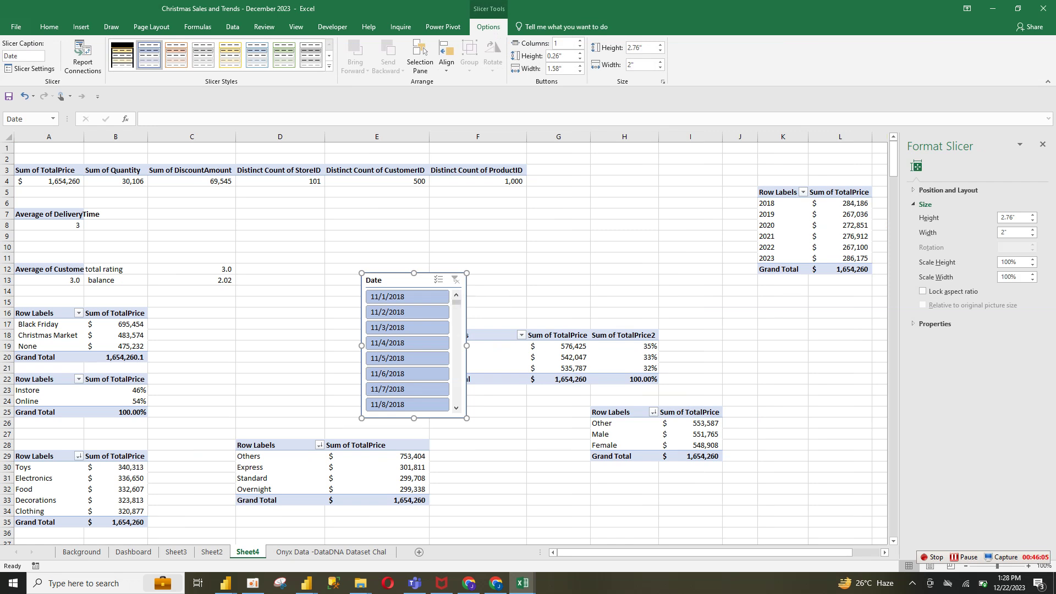
click(49, 335)
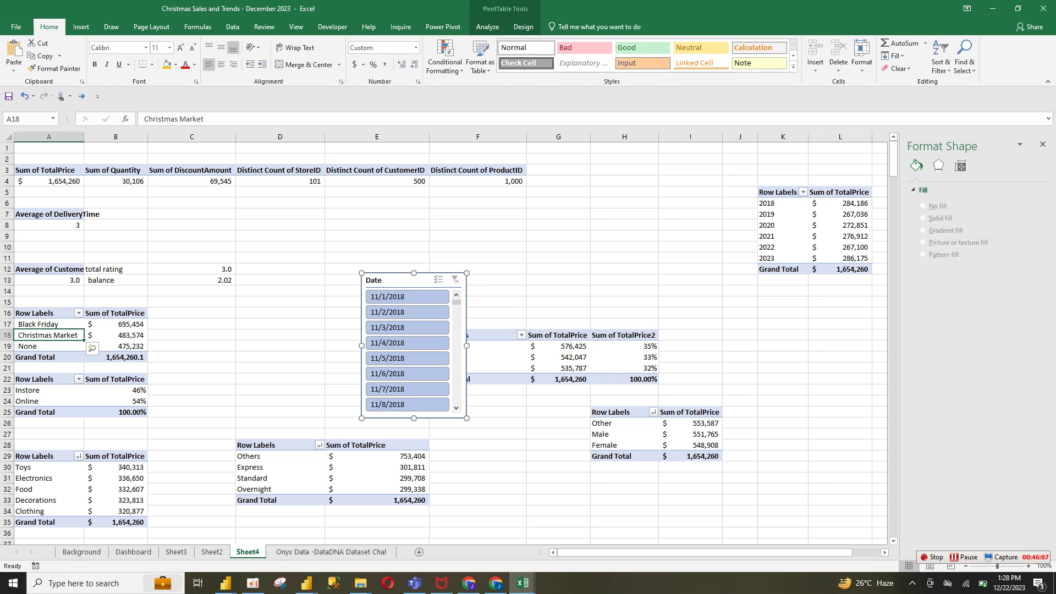
click(343, 280)
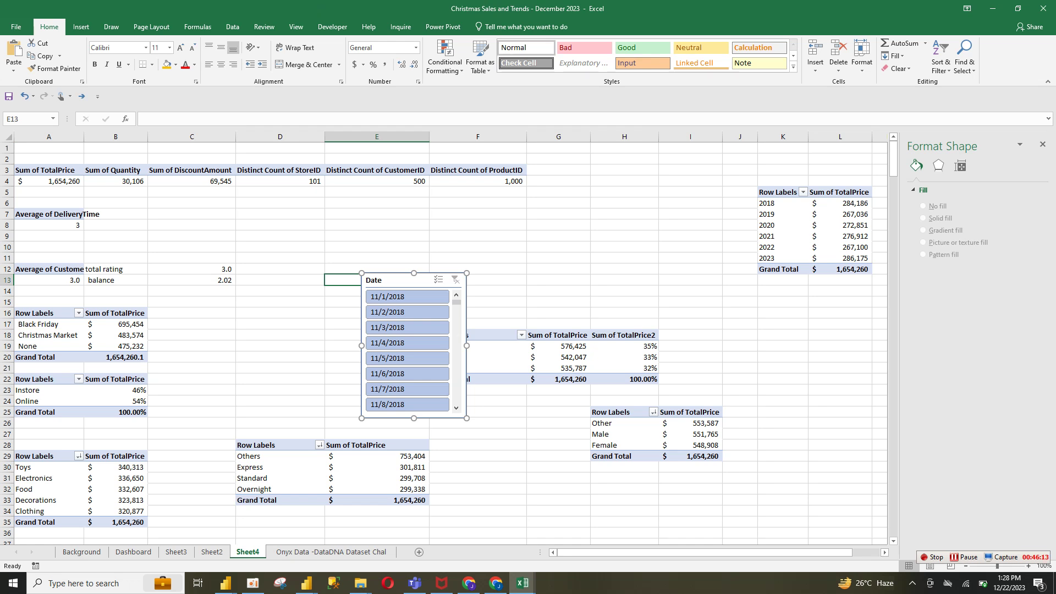
Step: Replace the Date slicer with a Date (Year) slicer inserted from the summary pivot table at A4
key(Delete)
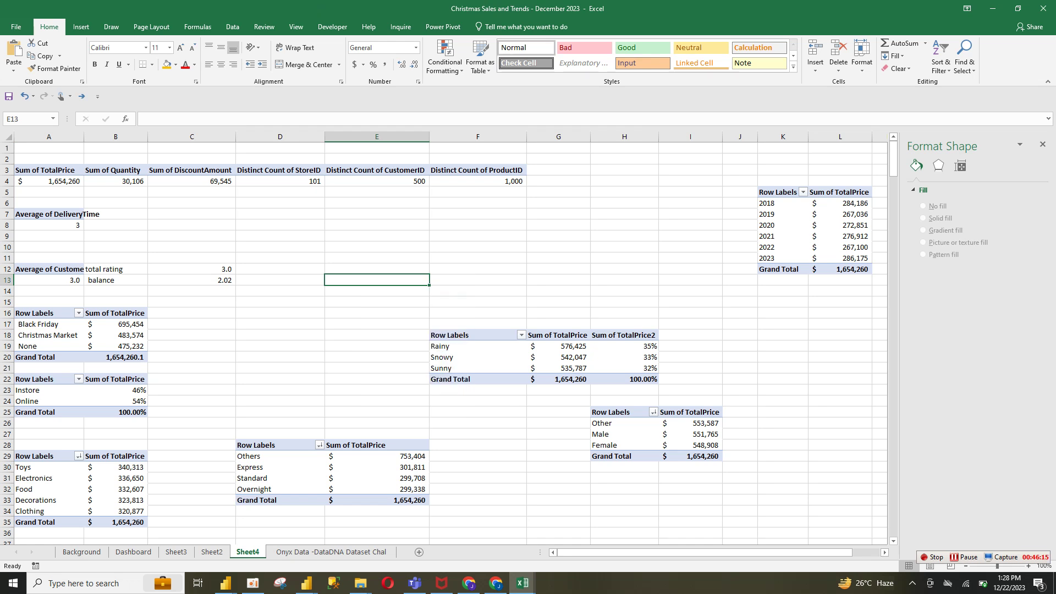
click(61, 182)
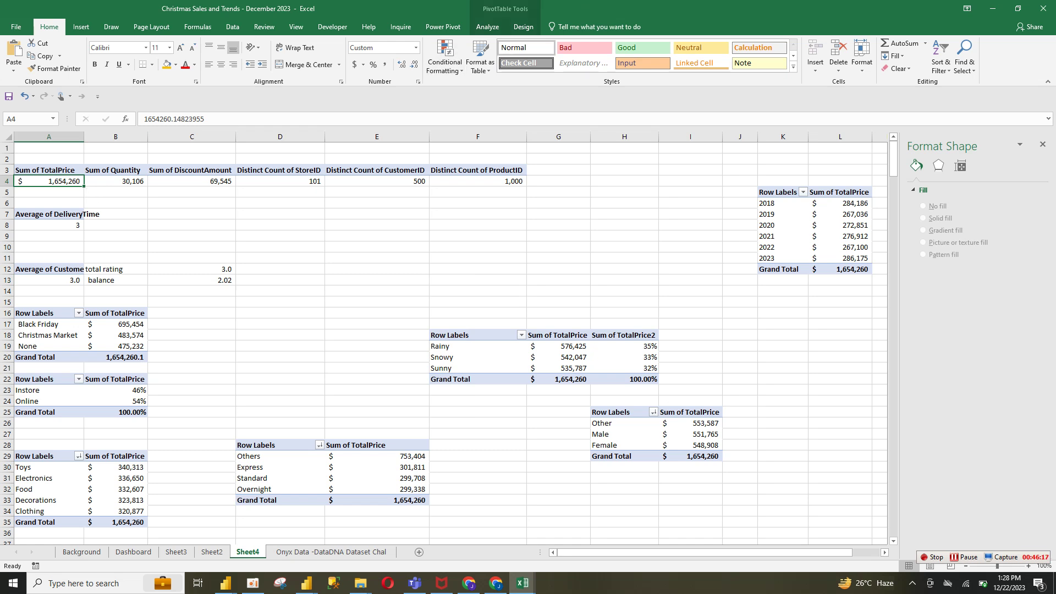
click(81, 27)
click(696, 56)
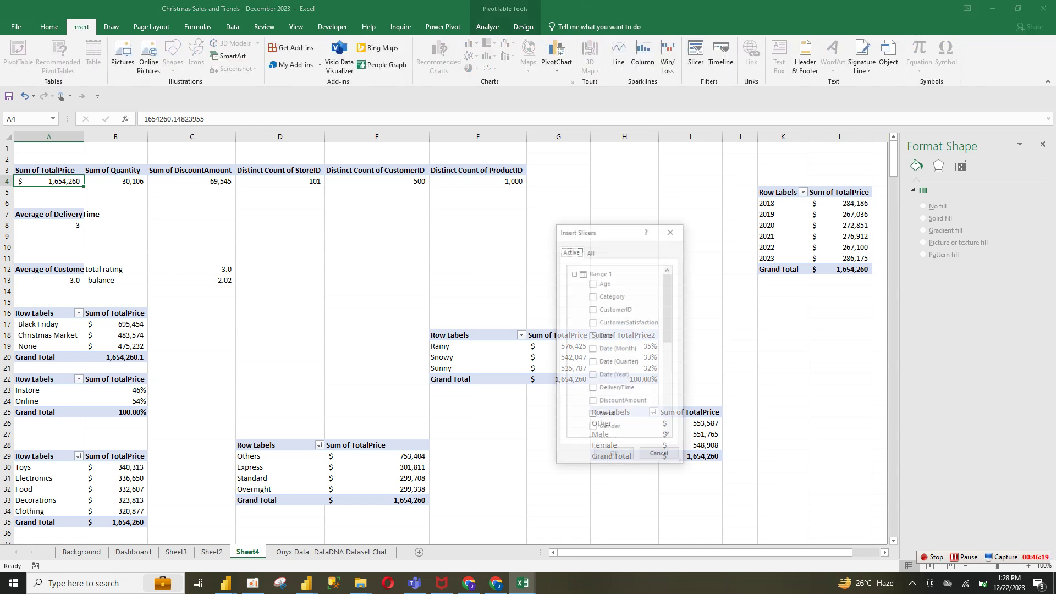
scroll(616, 353, down, 6)
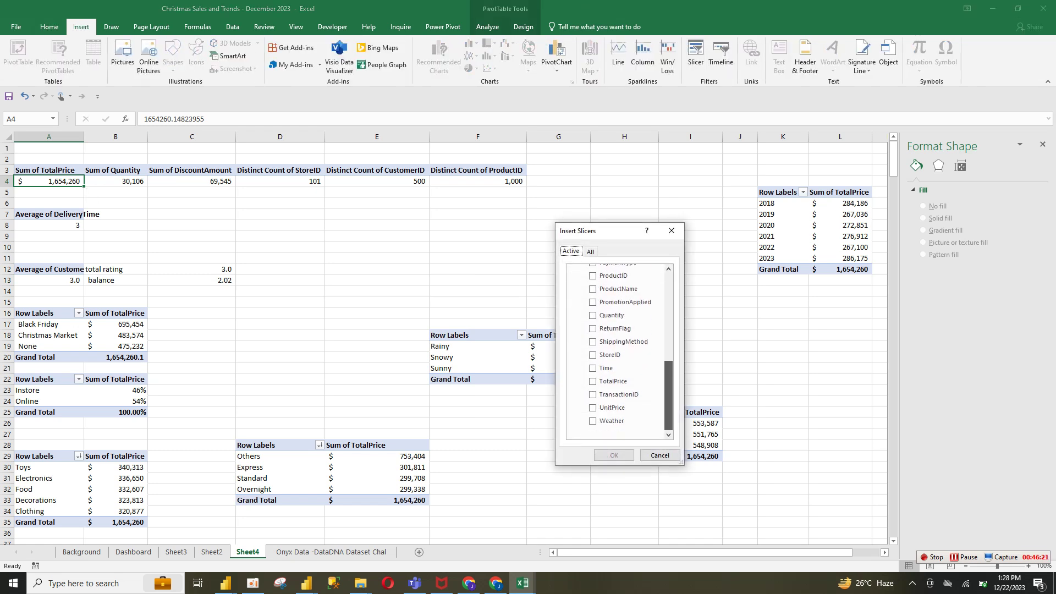
scroll(616, 352, up, 6)
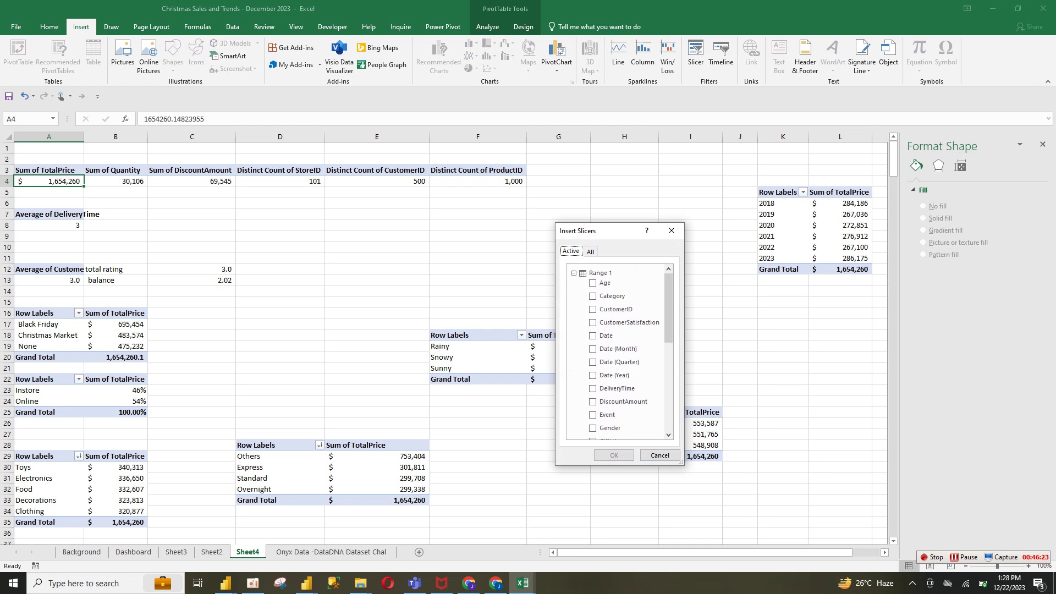
click(593, 376)
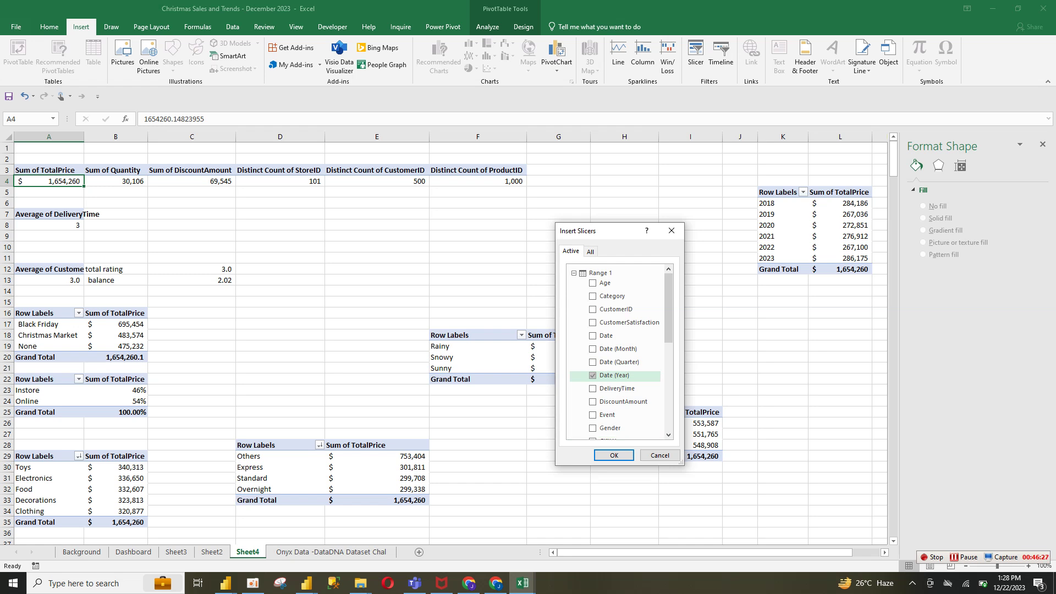
click(614, 456)
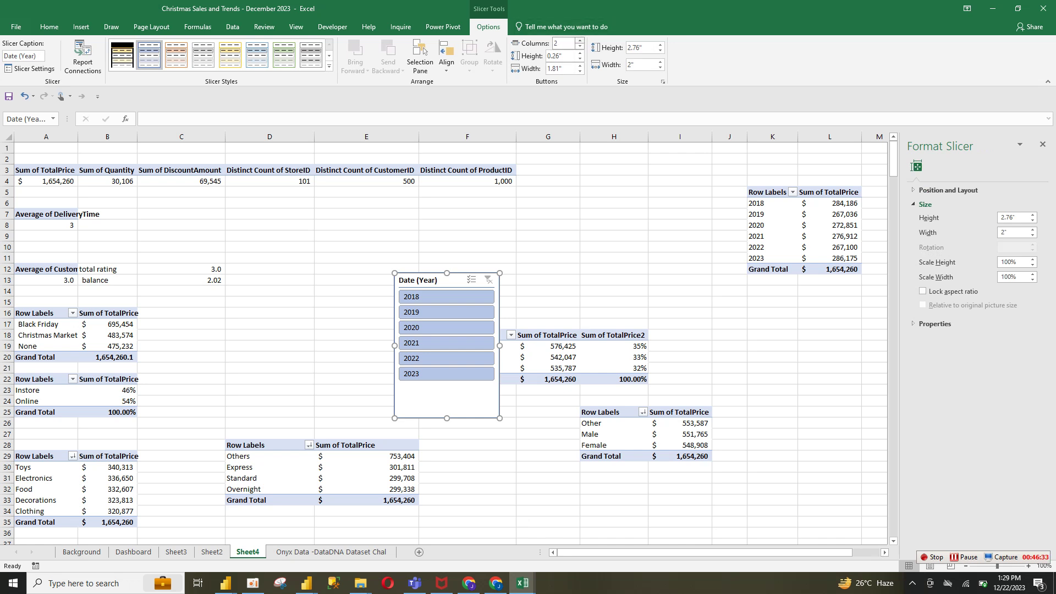
Step: Lay out the Date (Year) slicer in 7 columns, about 3.03" wide and 0.92" high, and shift it to start at column E
click(580, 40)
click(580, 41)
click(580, 41)
click(580, 41)
click(579, 41)
click(580, 41)
drag(499, 418, 553, 302)
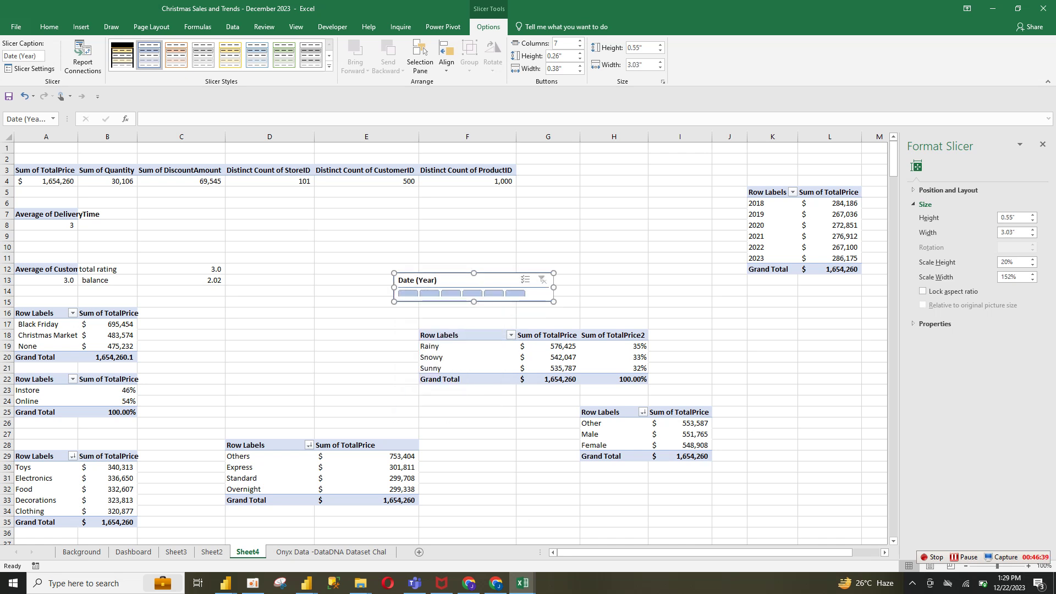
drag(473, 301, 474, 321)
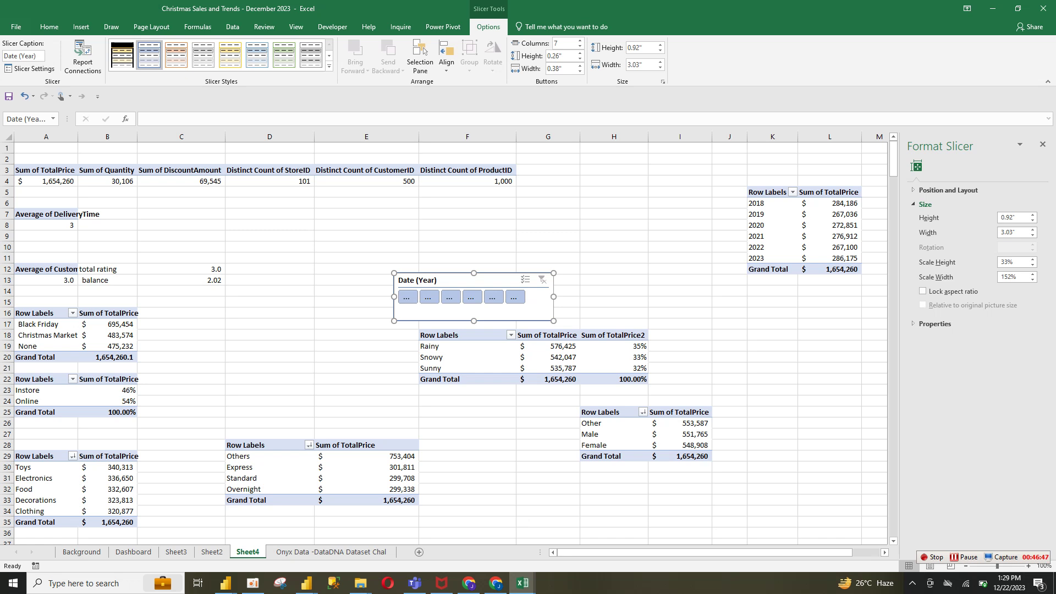
drag(473, 280, 405, 270)
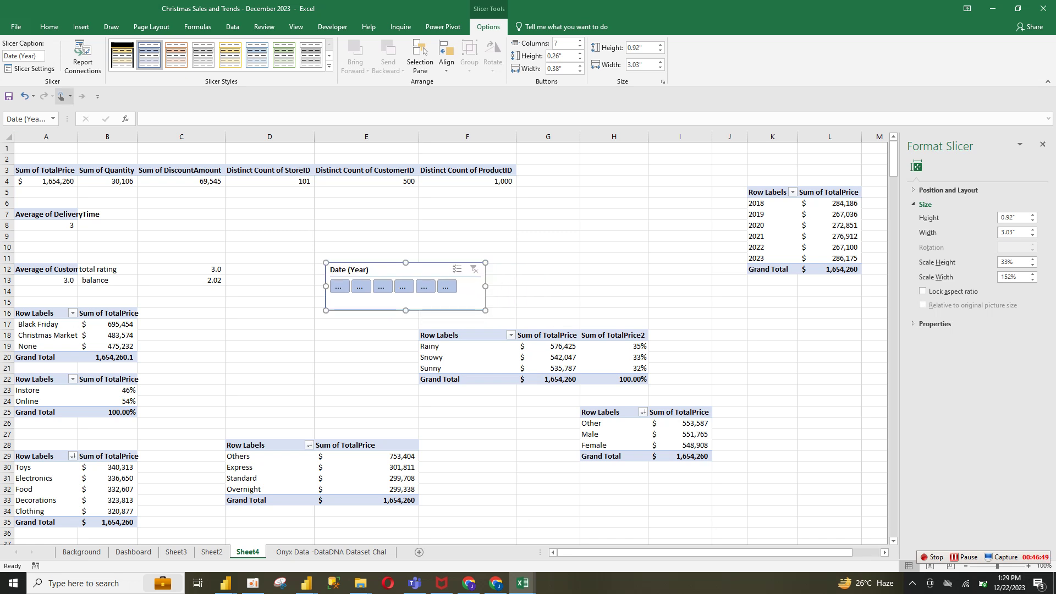
Step: Turn off the Date (Year) slicer's header and hide its items with no data
click(31, 68)
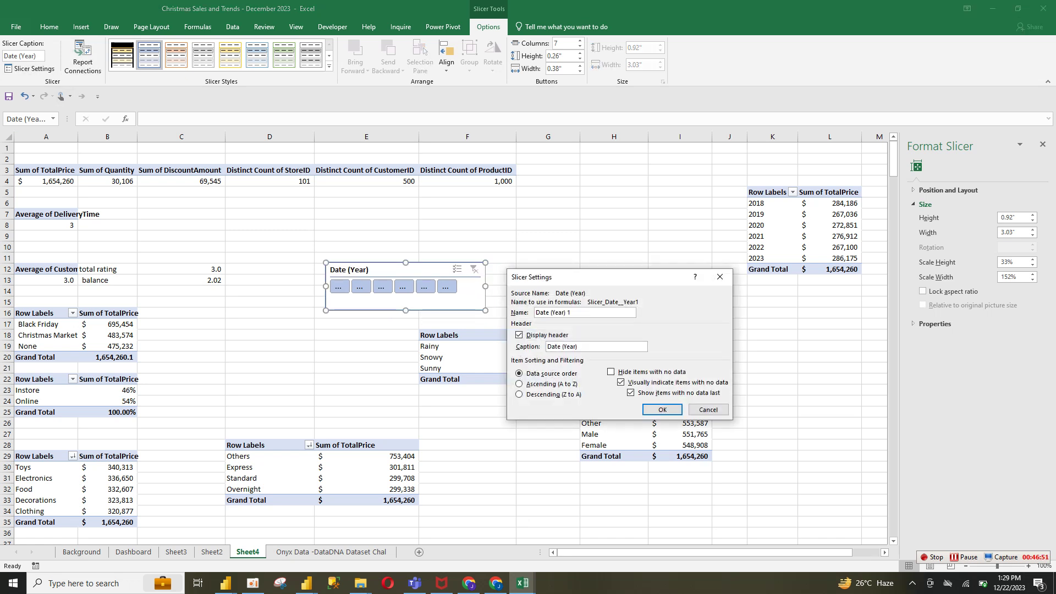
click(519, 335)
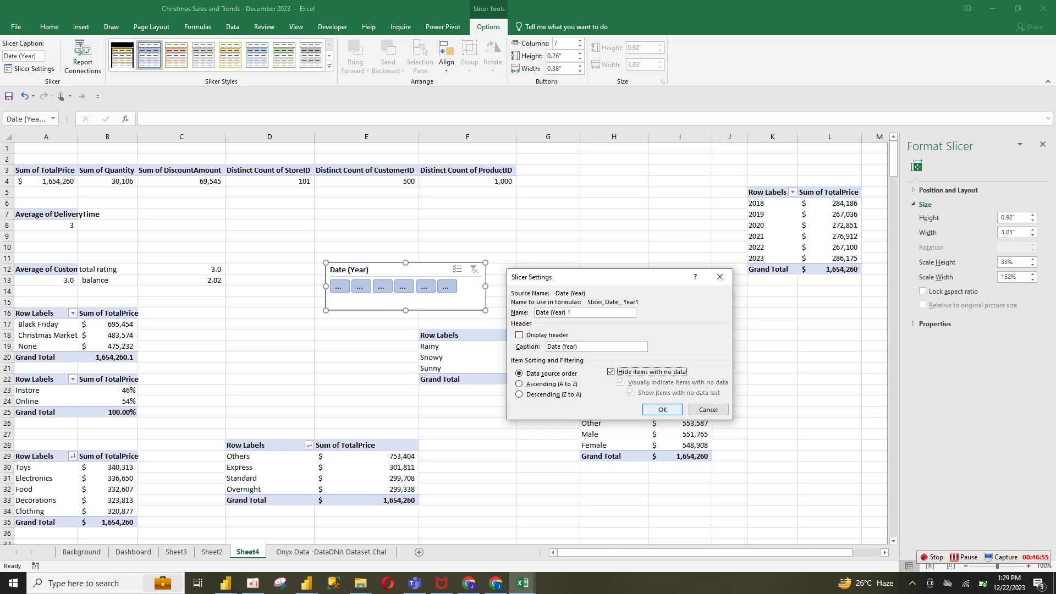
click(663, 409)
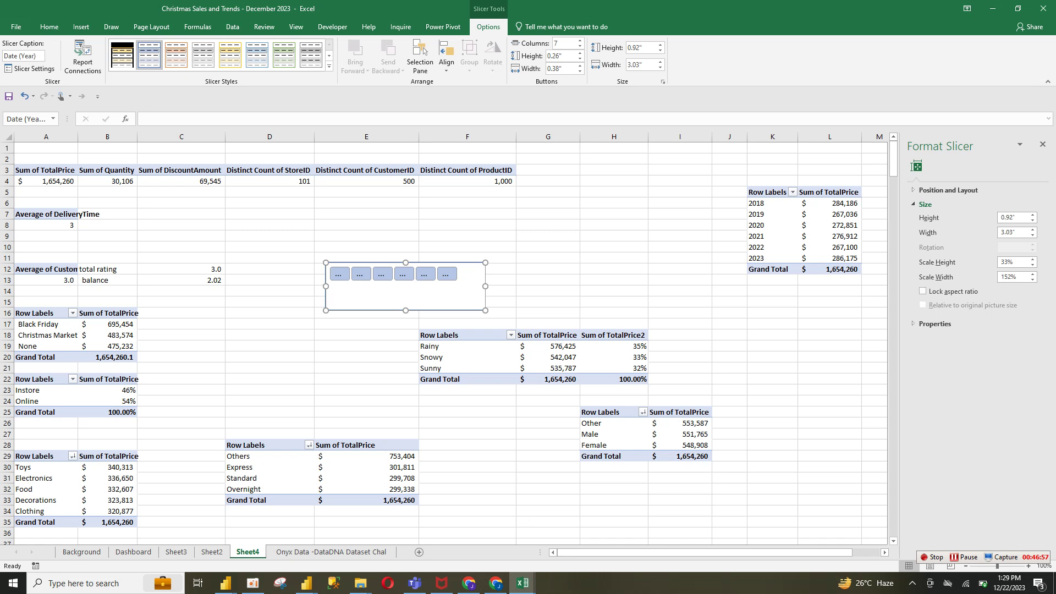
Step: Apply the black slicer style with yellow buttons and enlarge the slicer to about 4.32" wide and 1.53" high
drag(485, 286, 545, 286)
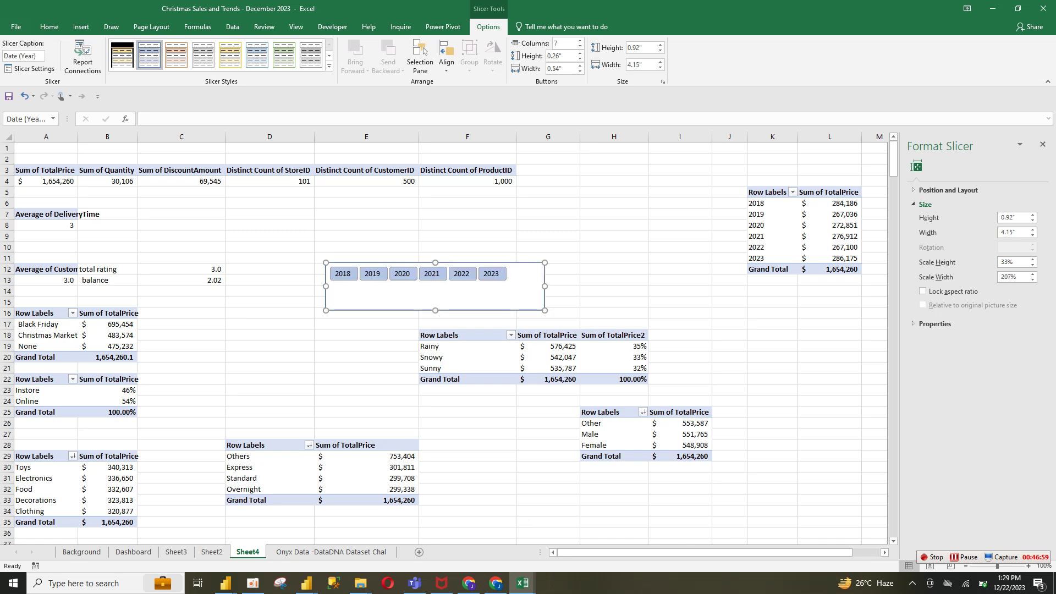
drag(436, 311, 435, 293)
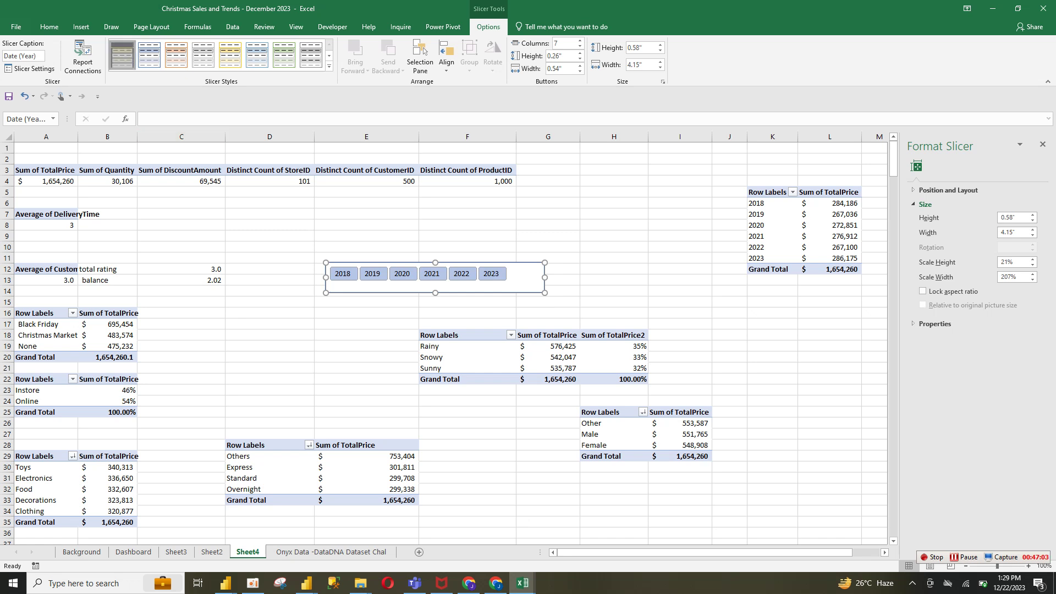
click(122, 55)
drag(435, 293, 435, 313)
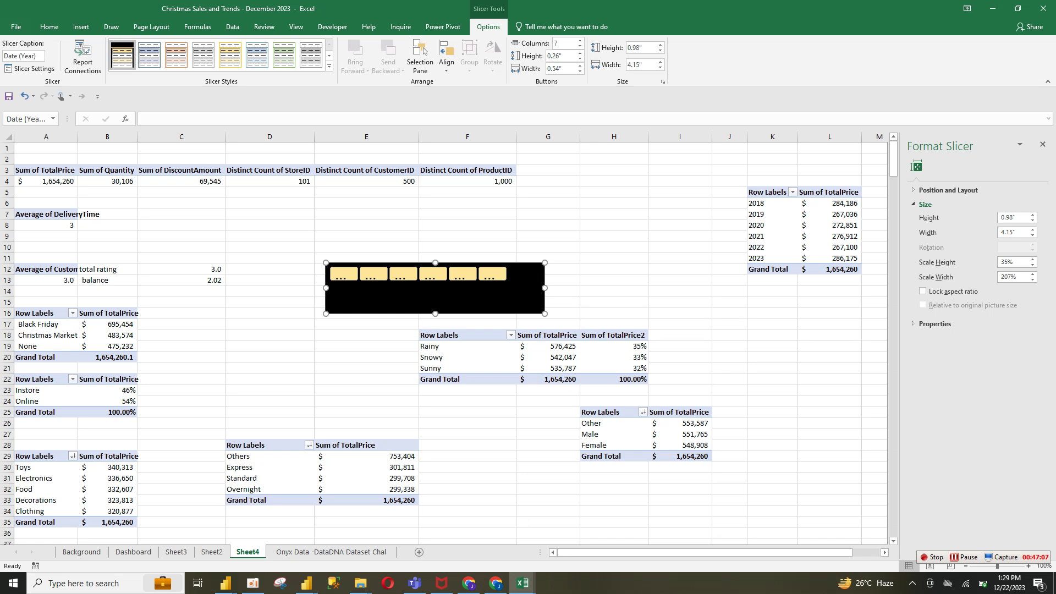
drag(544, 263, 554, 233)
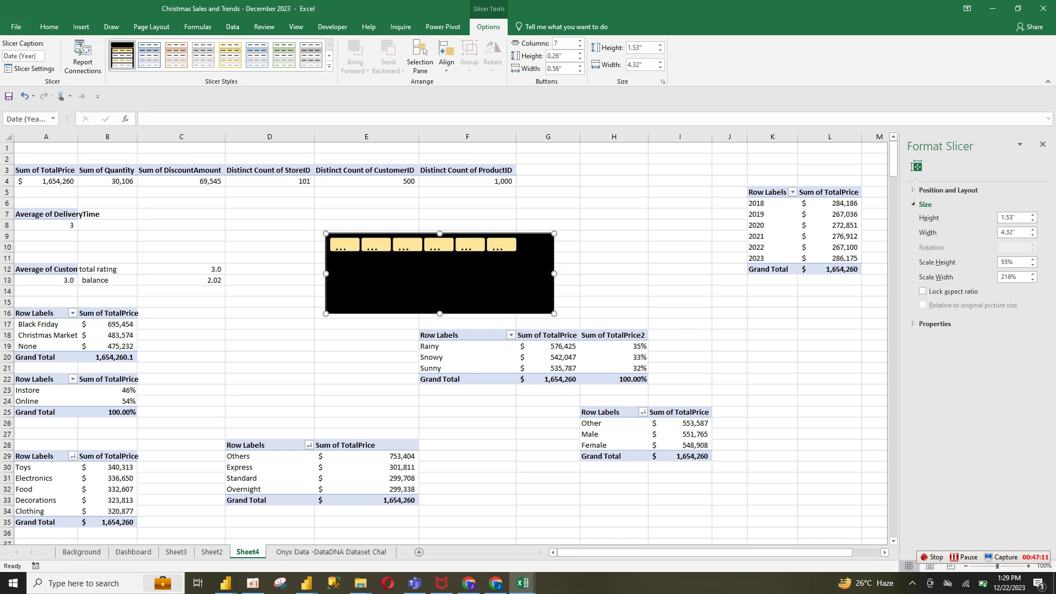
Step: Set the year slicer to 6 columns and resize it to a single-row strip about 5.57" wide and 0.45" high
click(580, 41)
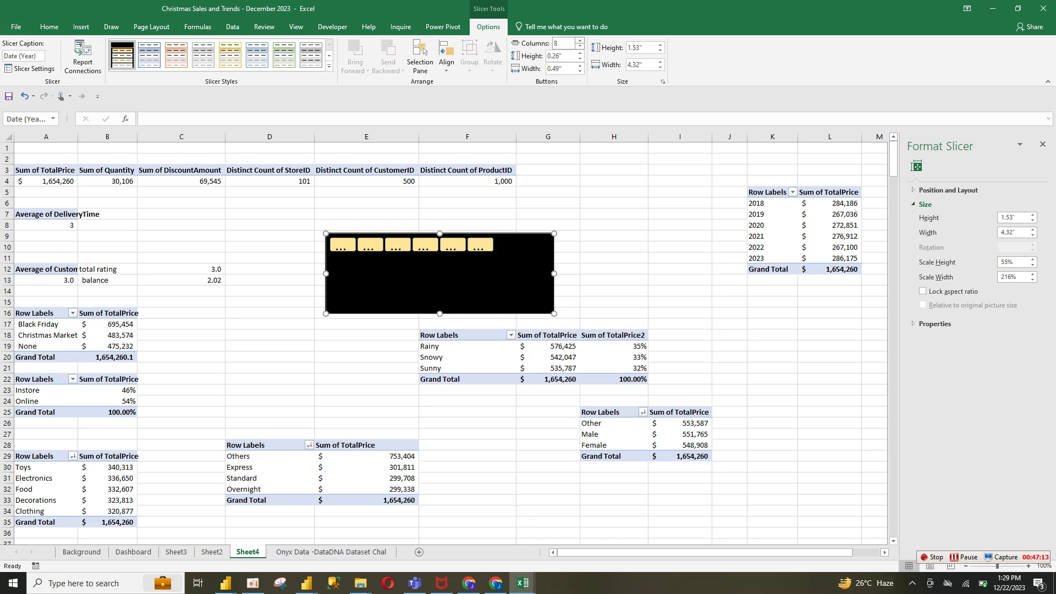
click(580, 46)
click(580, 46)
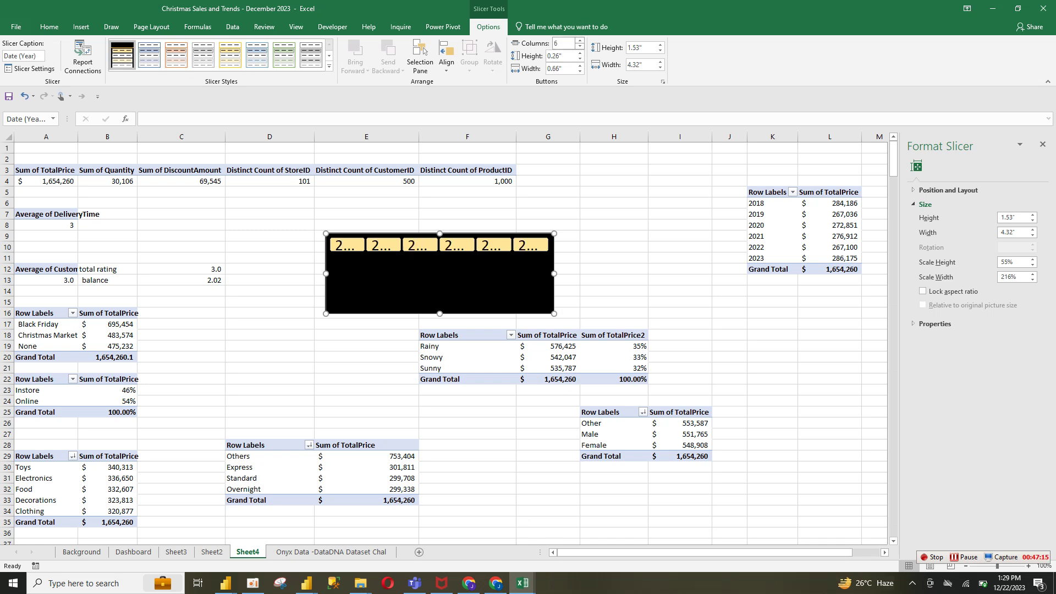
click(580, 46)
click(580, 46)
click(580, 46)
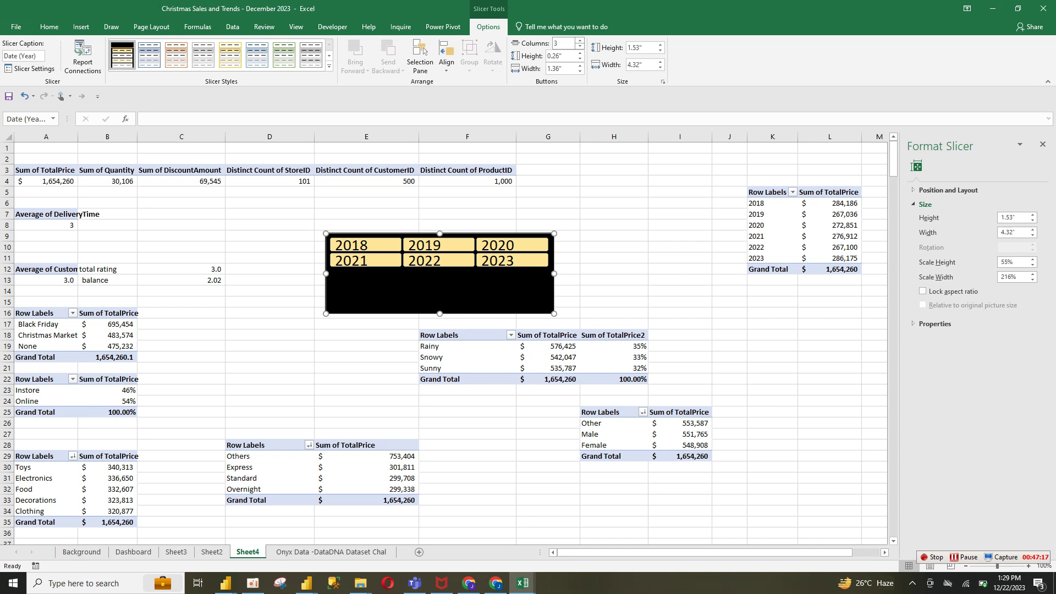
key(Up)
key(Up)
key(Up)
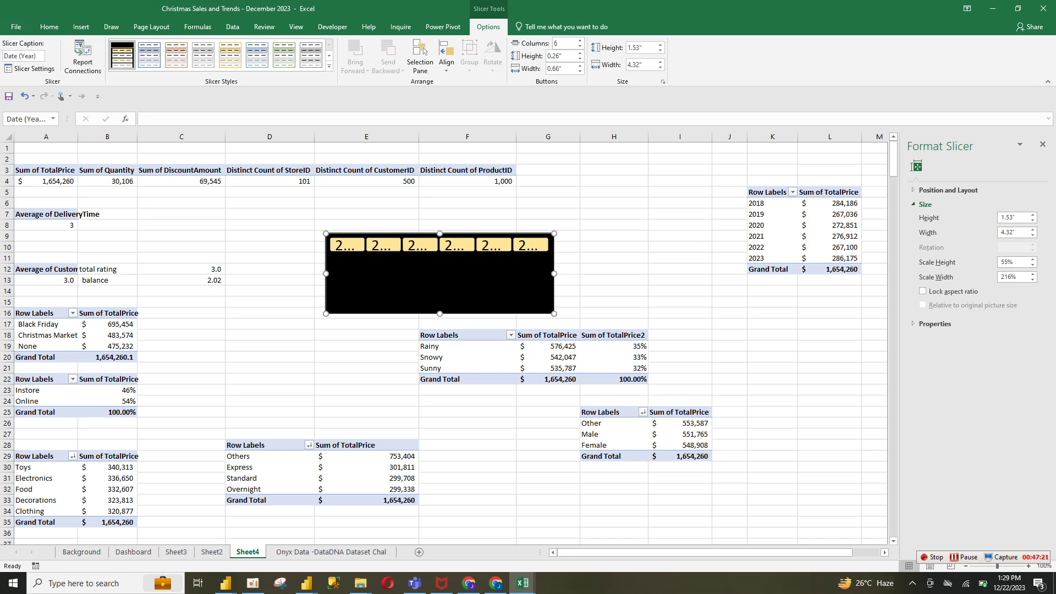
drag(554, 274, 620, 274)
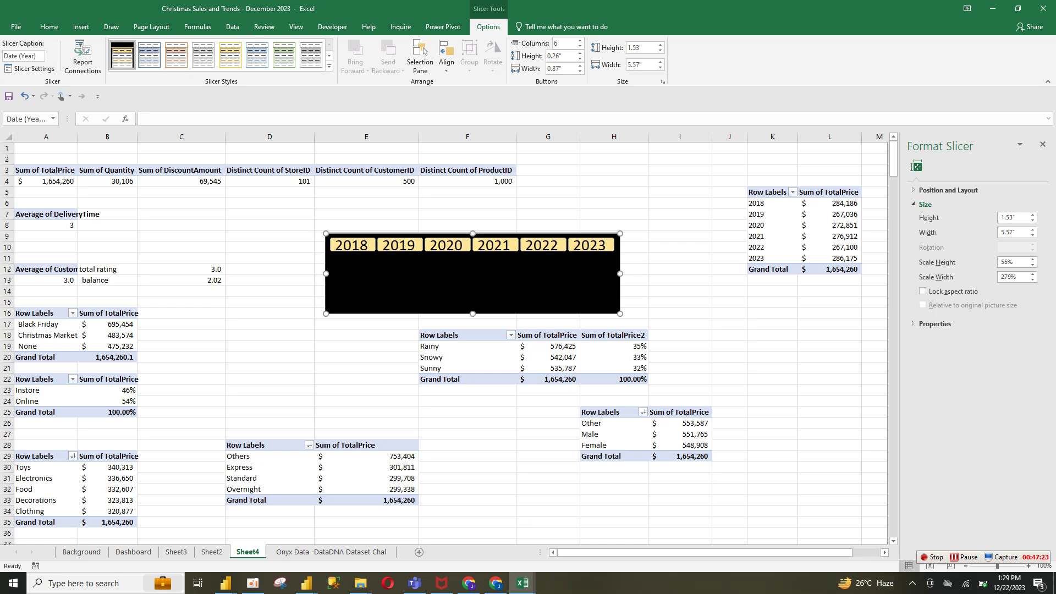
drag(472, 314, 473, 256)
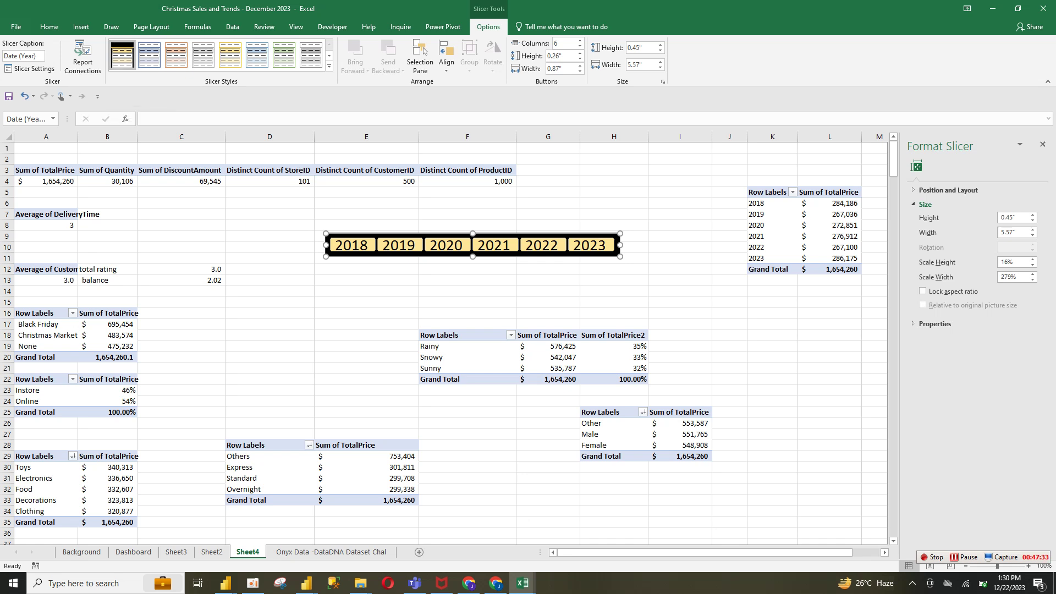
click(49, 181)
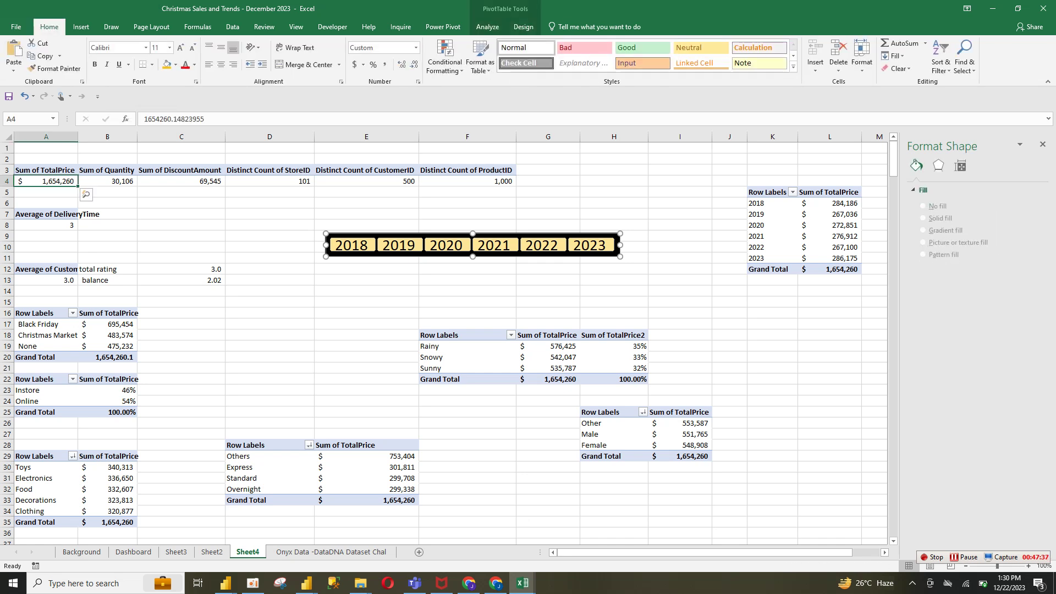
click(321, 237)
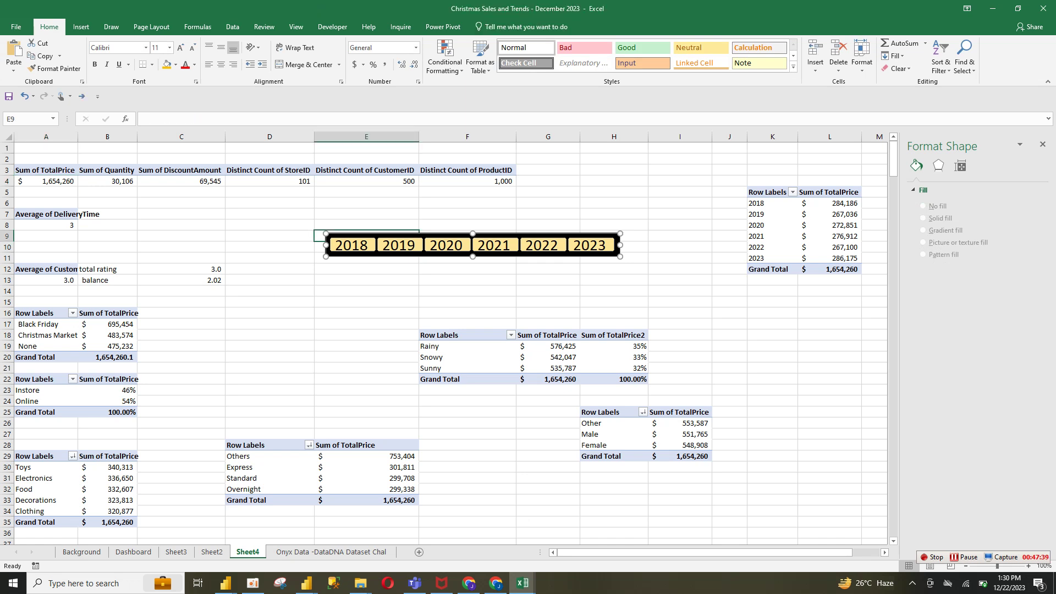
click(363, 260)
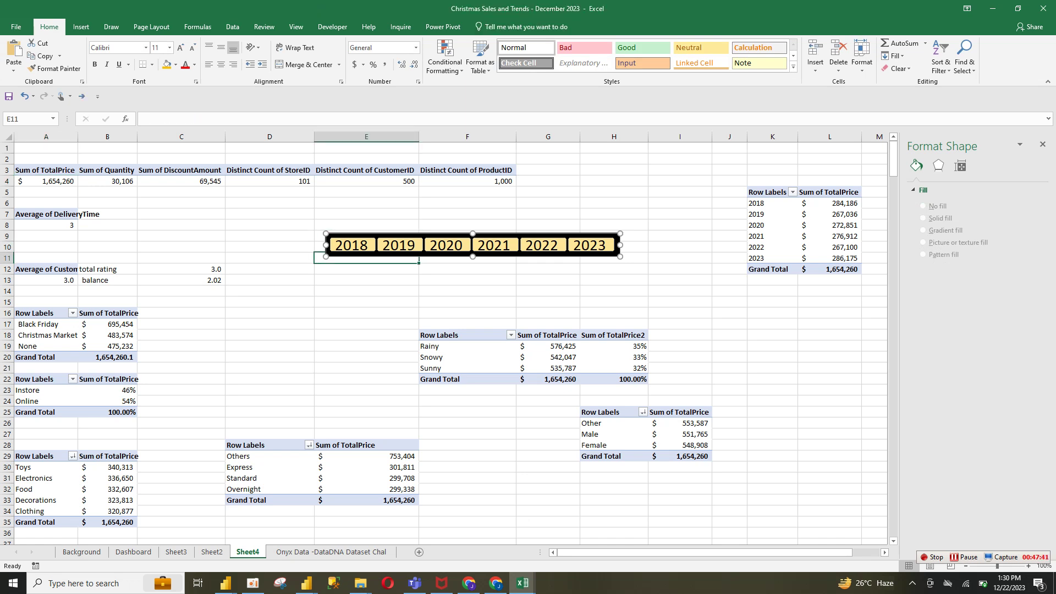
click(547, 231)
click(614, 260)
click(548, 291)
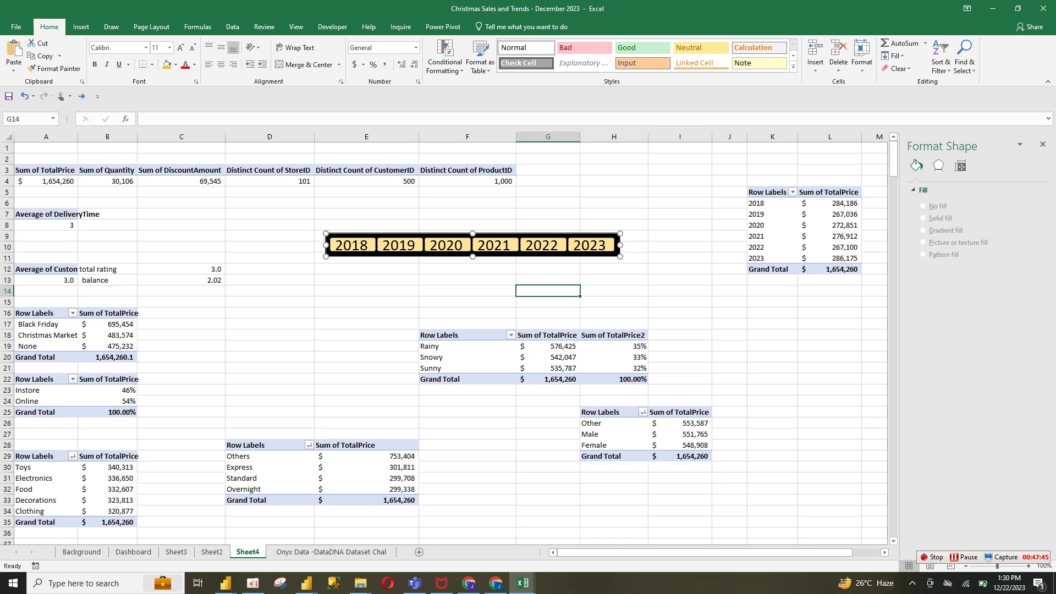
click(467, 261)
click(468, 232)
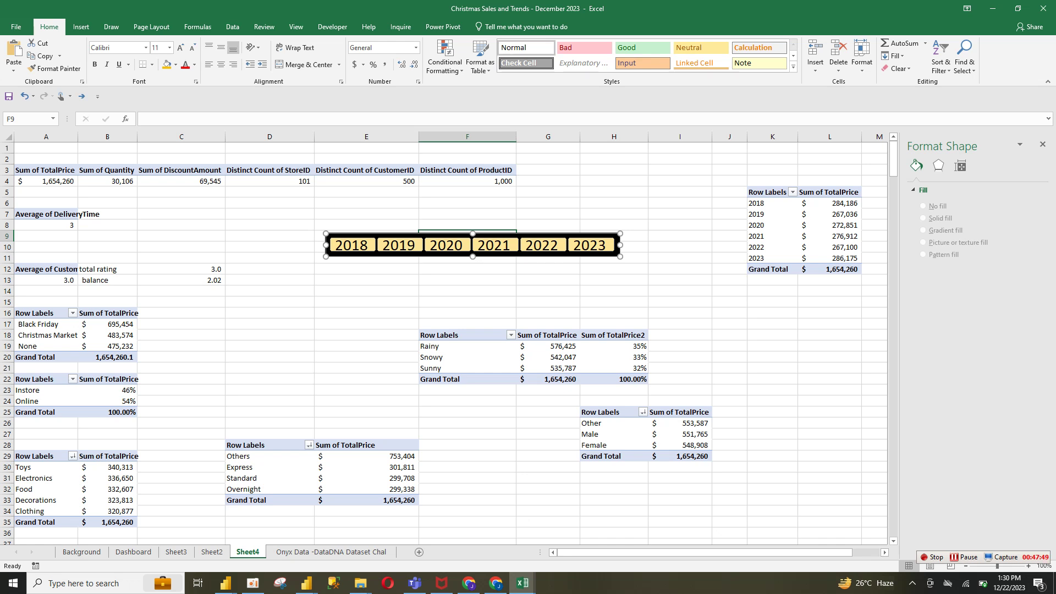
right_click(339, 239)
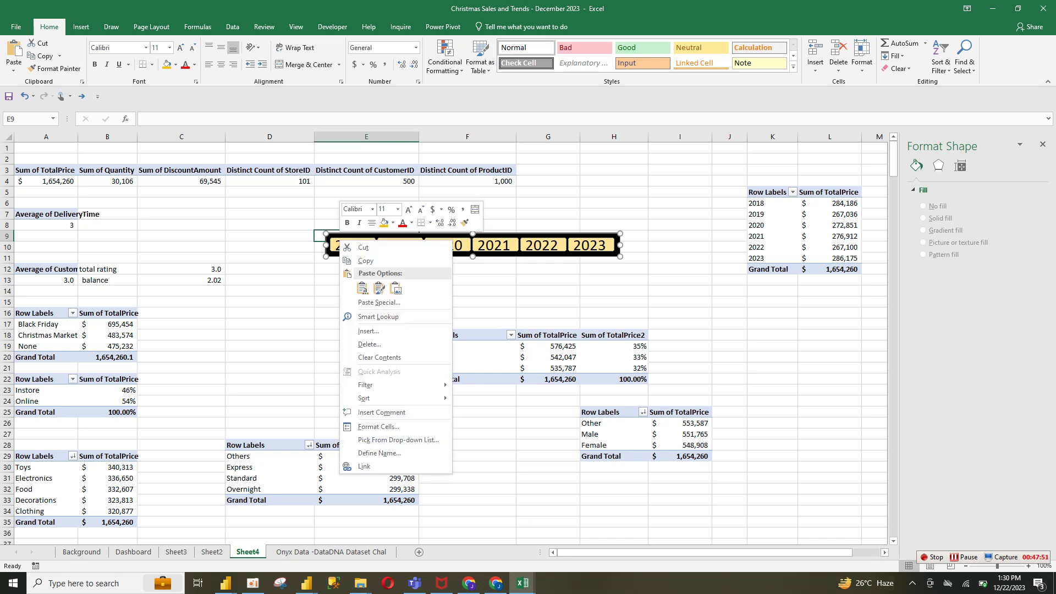
key(Escape)
click(468, 247)
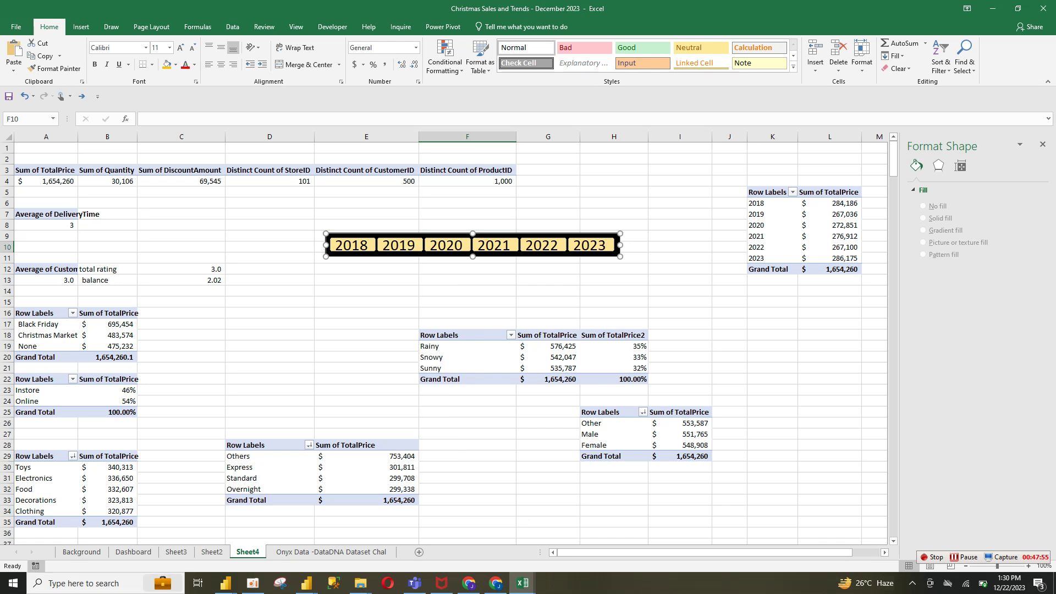
Step: Save the workbook
click(9, 96)
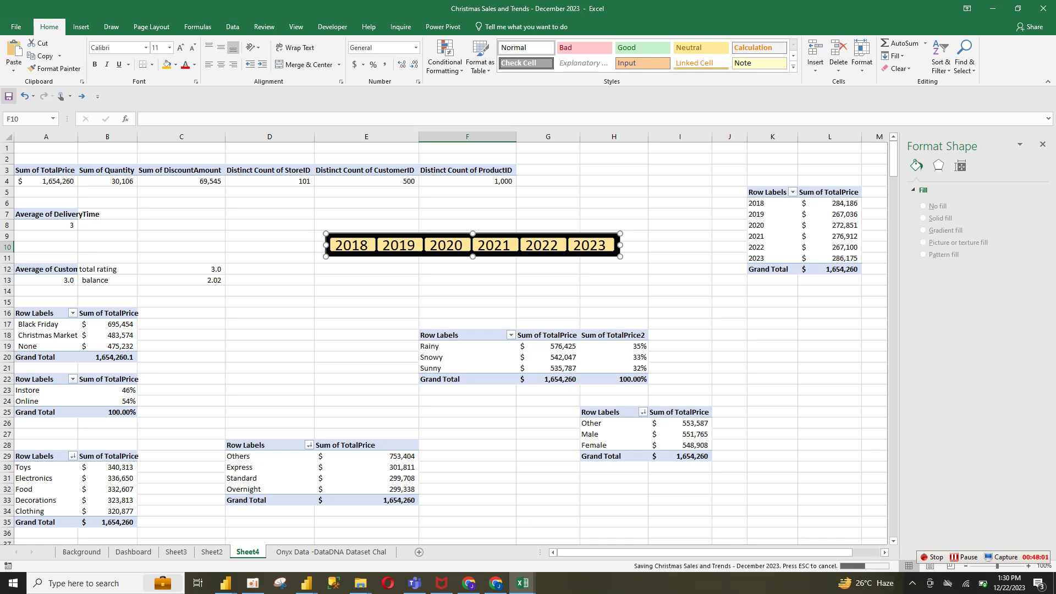
click(468, 302)
click(467, 247)
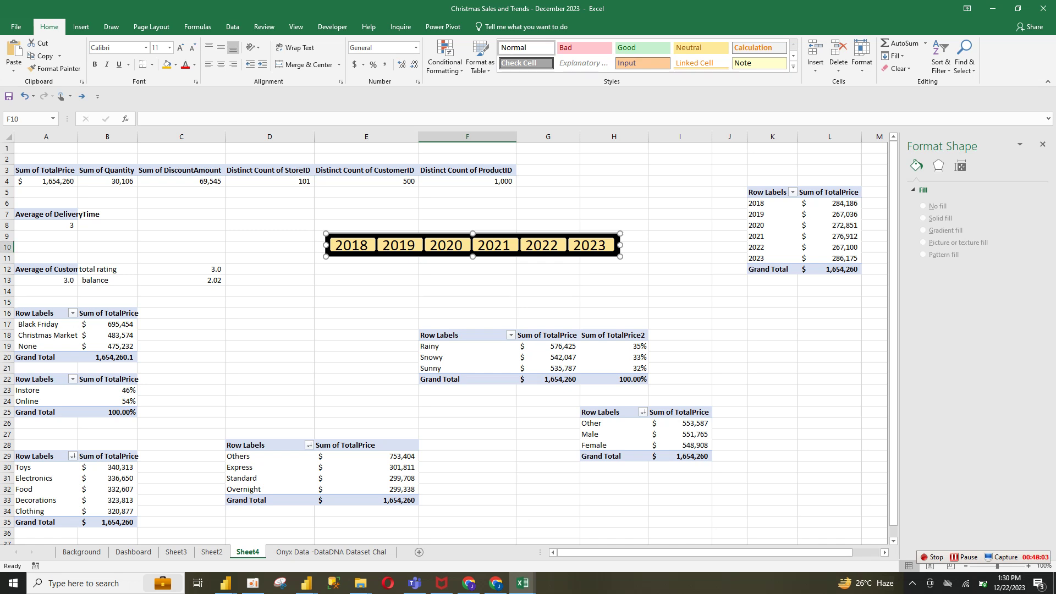
key(Down)
key(Up)
key(Up)
click(636, 247)
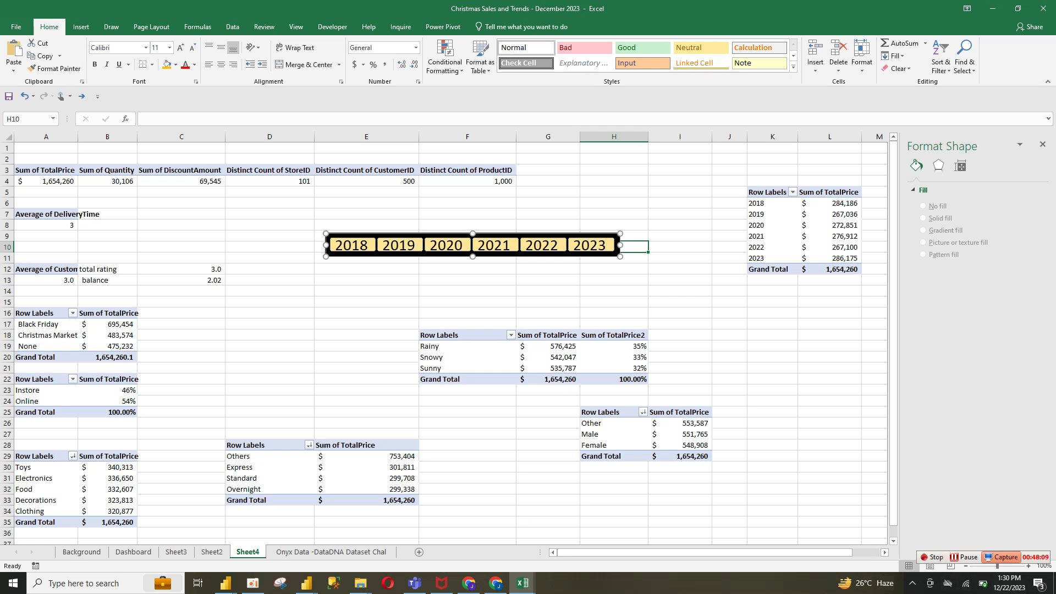
click(965, 558)
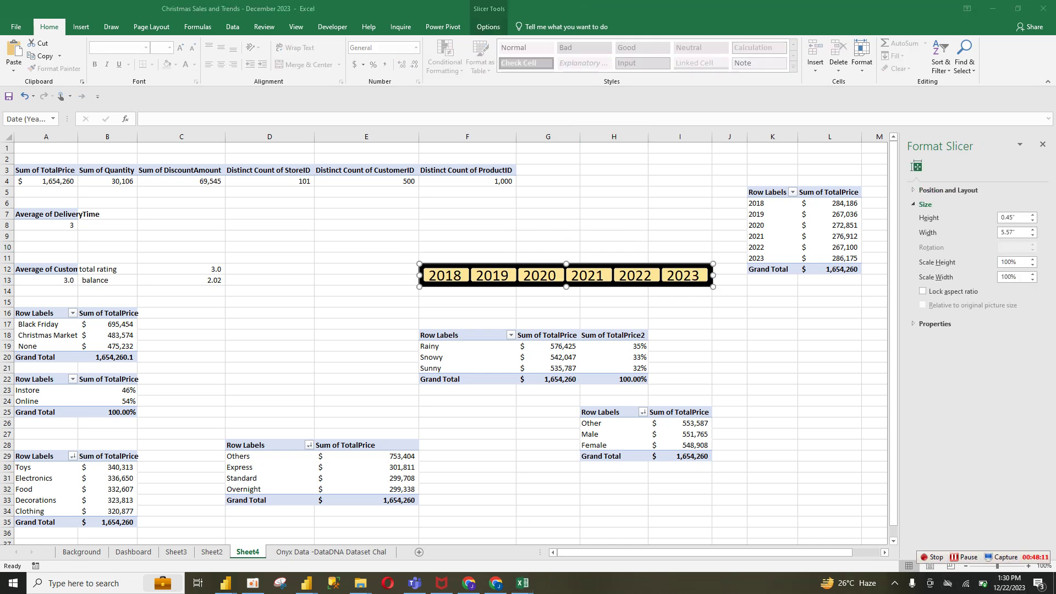
Step: Open the Date (Year) slicer's report connections and include PivotTable1, PivotTable10, PivotTable2, PivotTable3, PivotTable4 and PivotTable5 on Sheet3
click(488, 27)
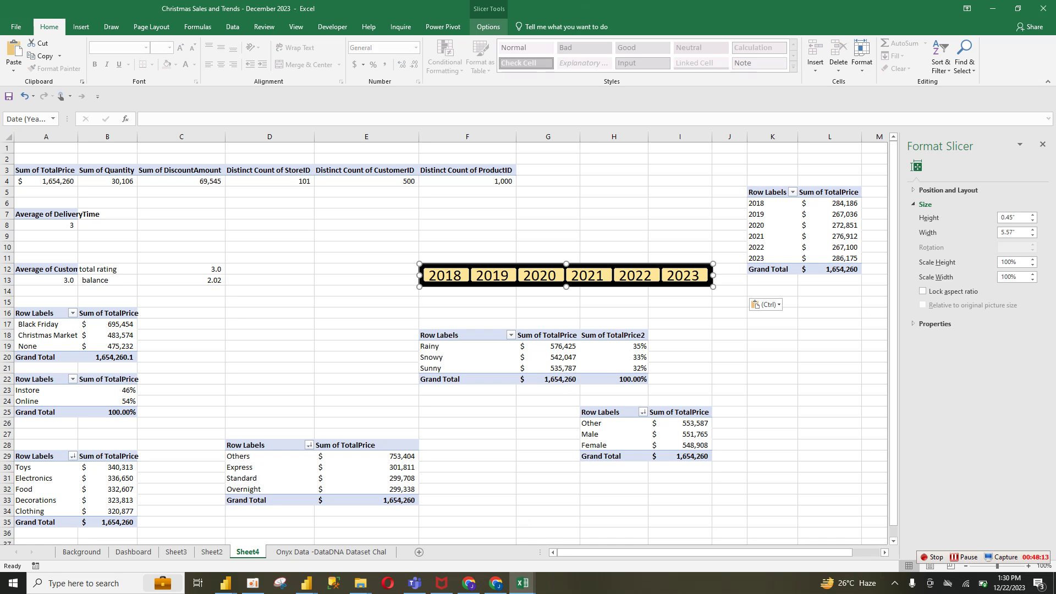
click(489, 27)
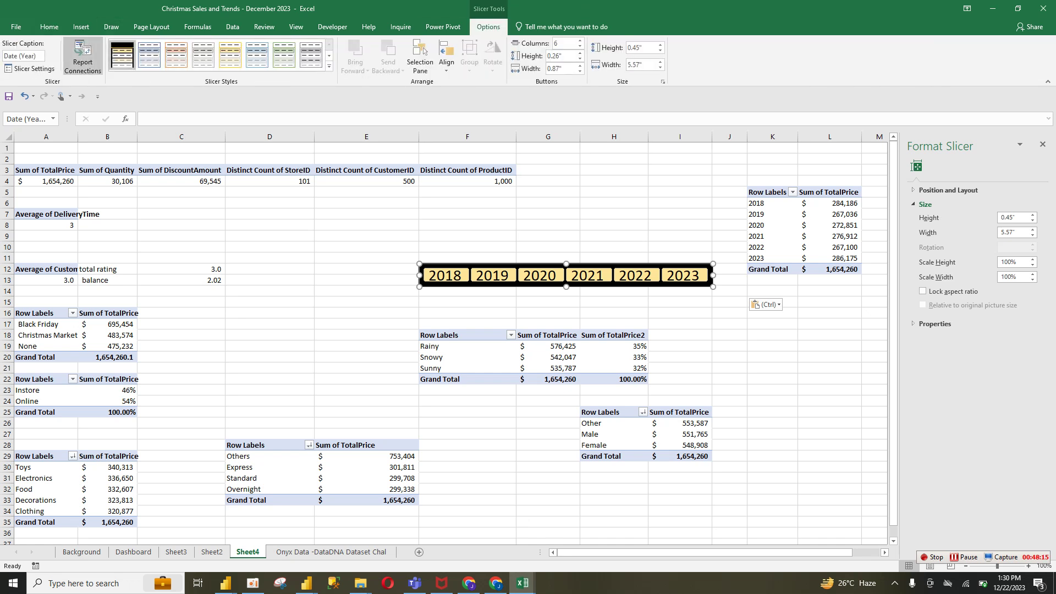
click(83, 57)
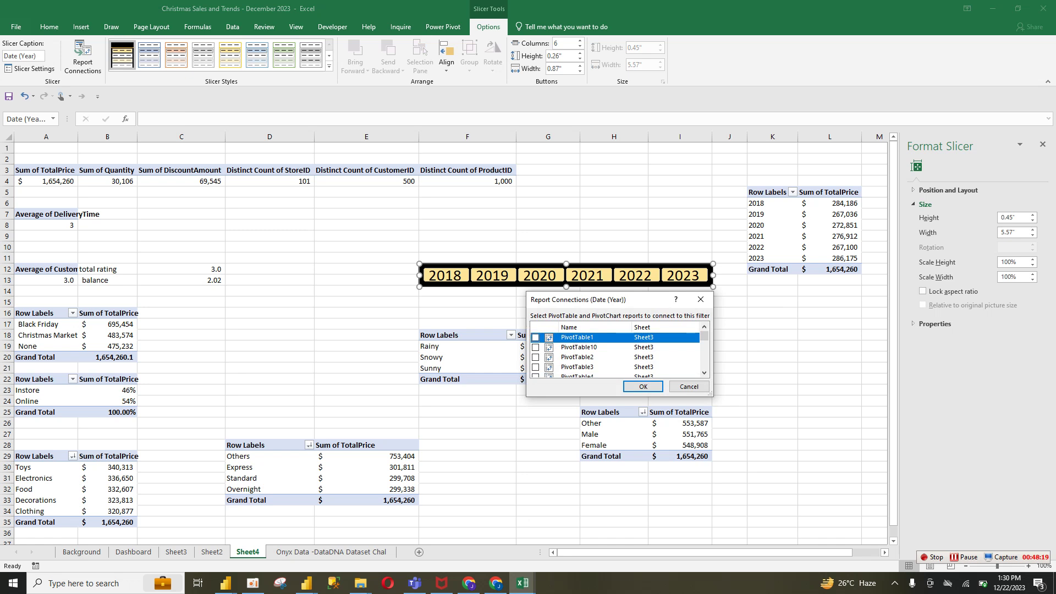
click(536, 338)
click(536, 348)
click(536, 338)
click(536, 367)
click(536, 357)
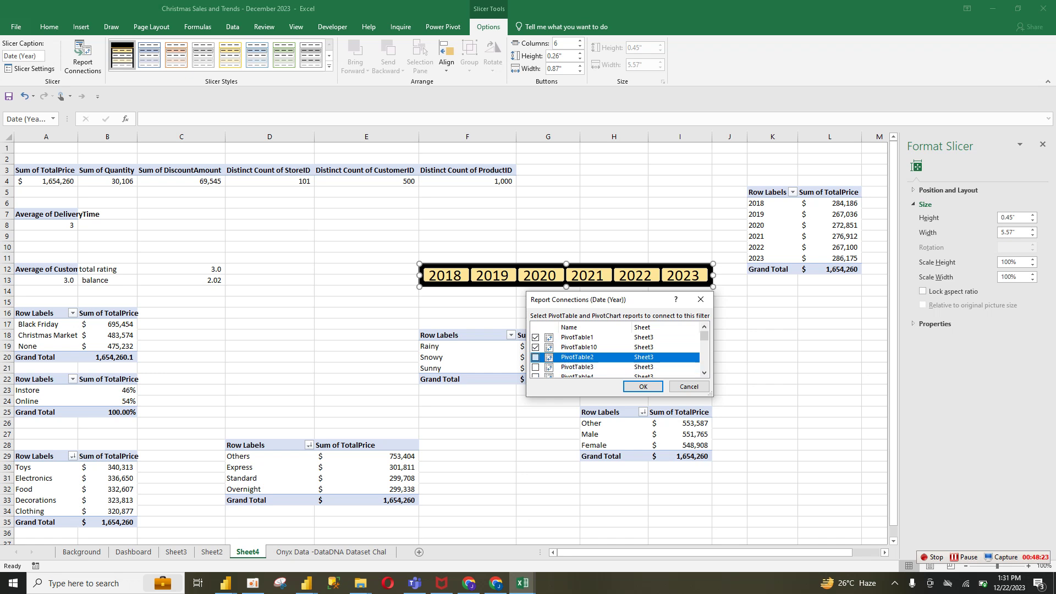
click(536, 367)
drag(704, 337, 705, 339)
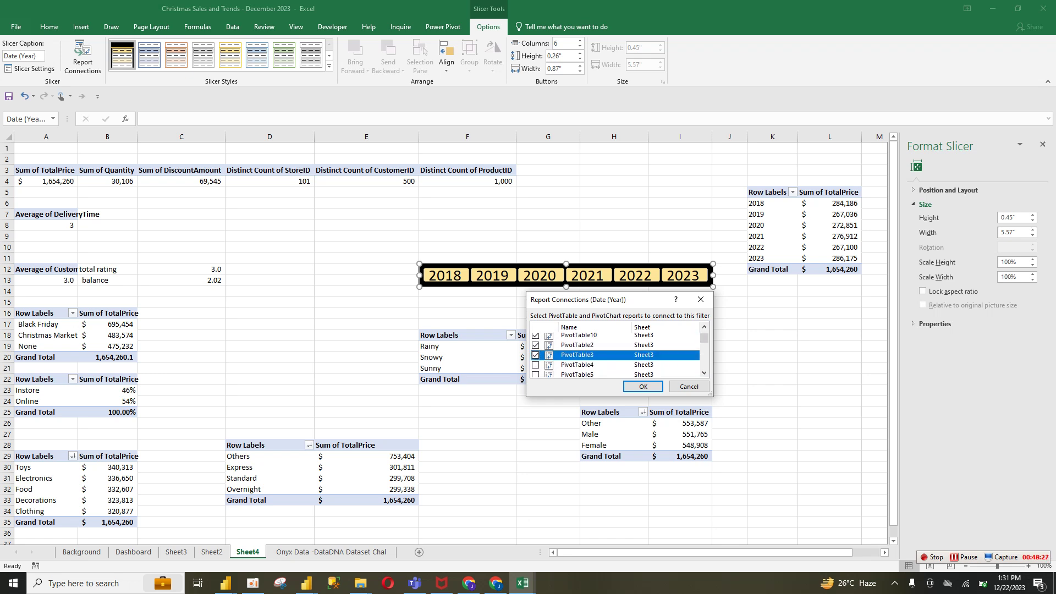
click(535, 365)
click(536, 375)
Step: Include PivotTable6, PivotTable7 and PivotTable8 on Sheet3 in the slicer's report connections
drag(704, 338, 705, 346)
key(Down)
key(space)
key(Down)
key(space)
key(Down)
key(space)
key(Down)
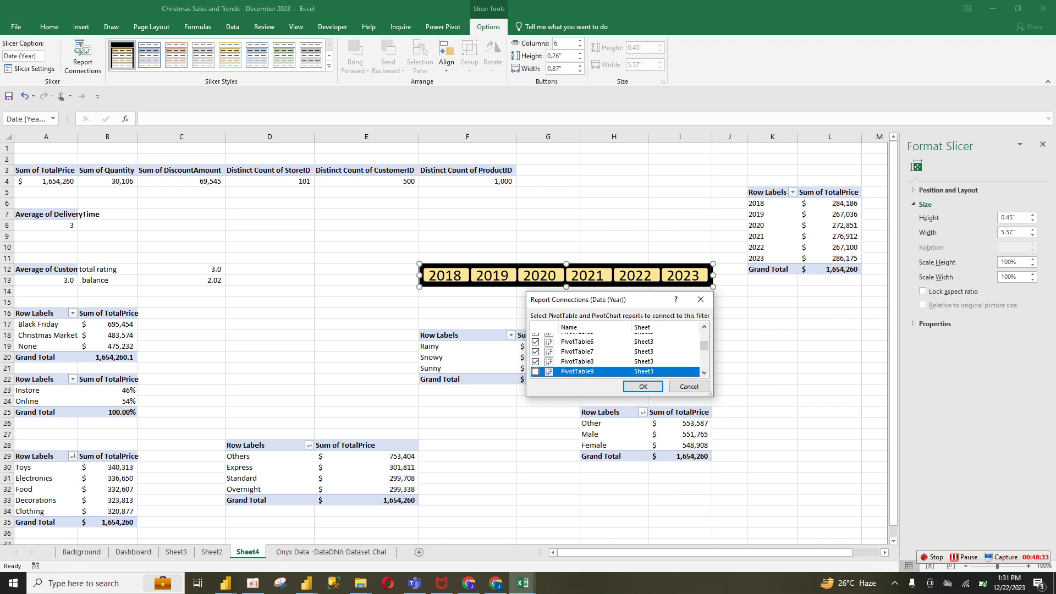
Step: Have PivotTable1, PivotTable10, PivotTable2, PivotTable3 and PivotTable4 on Sheet4 selected in the slicer's report connections
drag(705, 346, 704, 354)
key(Down)
key(Down)
key(space)
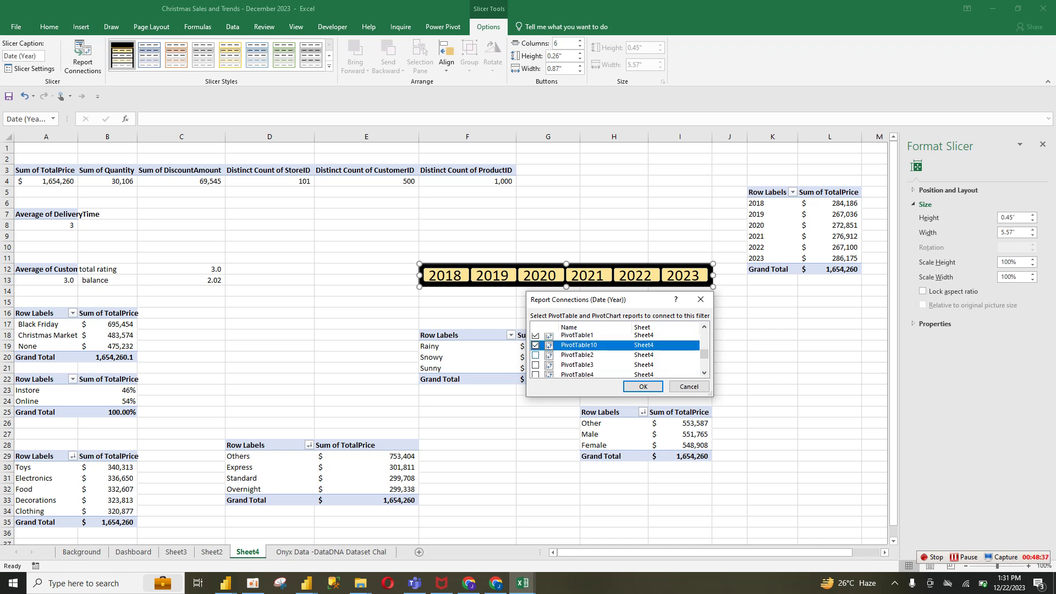
key(Down)
key(space)
key(Down)
key(space)
key(Down)
key(space)
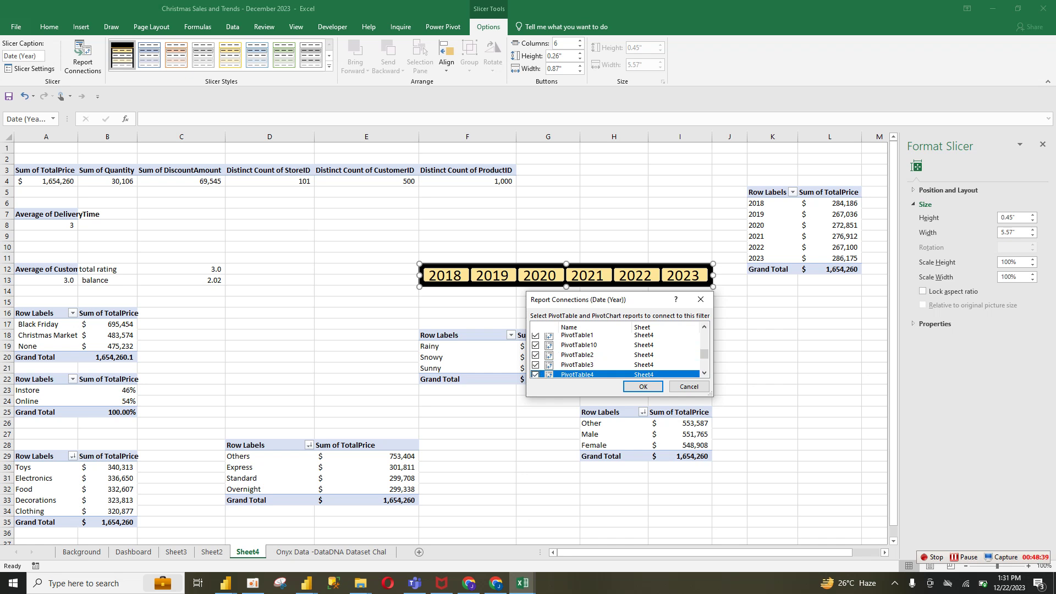
Step: Add PivotTable5, PivotTable6, PivotTable7 and PivotTable8 on Sheet4 to the report connections and apply them
drag(705, 355, 704, 364)
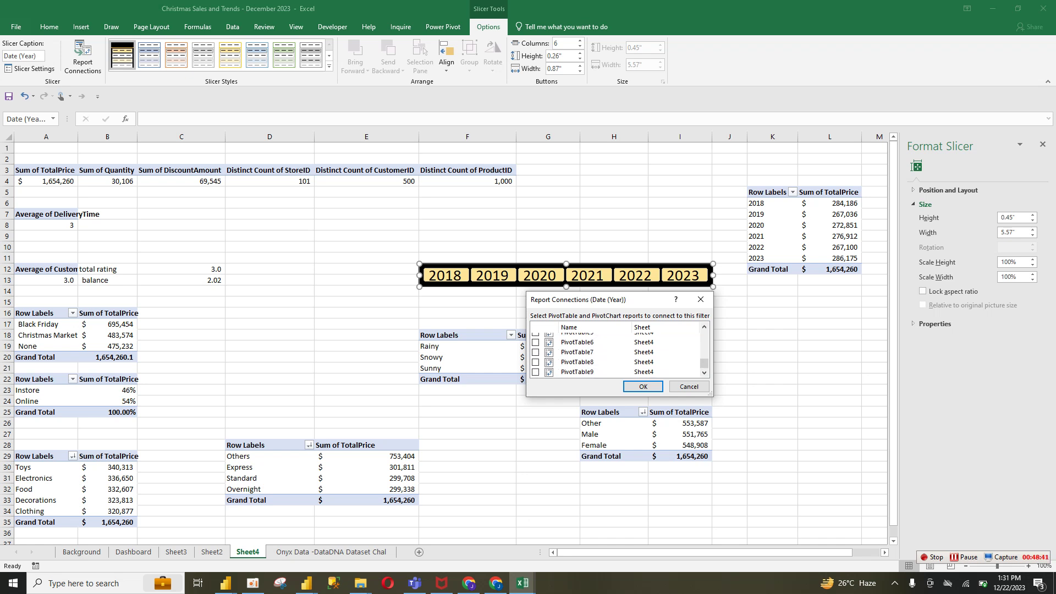
click(535, 363)
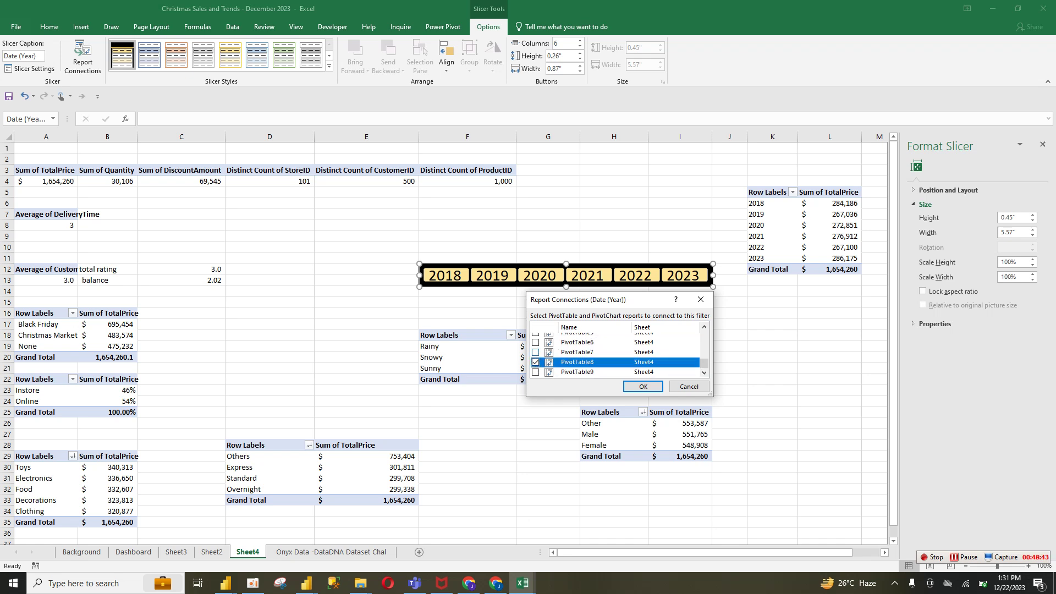
click(536, 352)
click(535, 342)
click(535, 335)
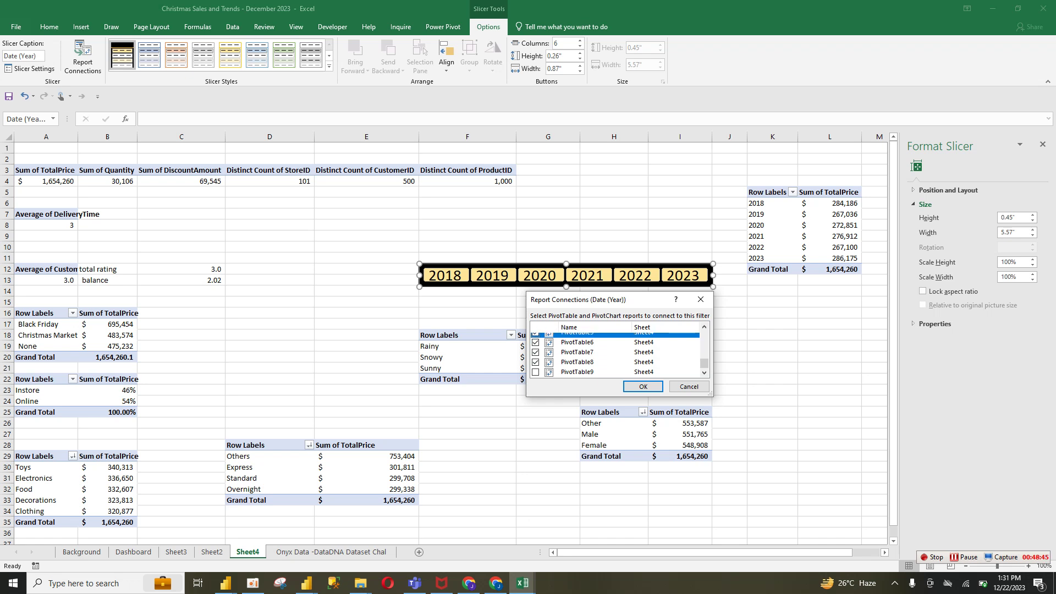
drag(705, 363, 704, 358)
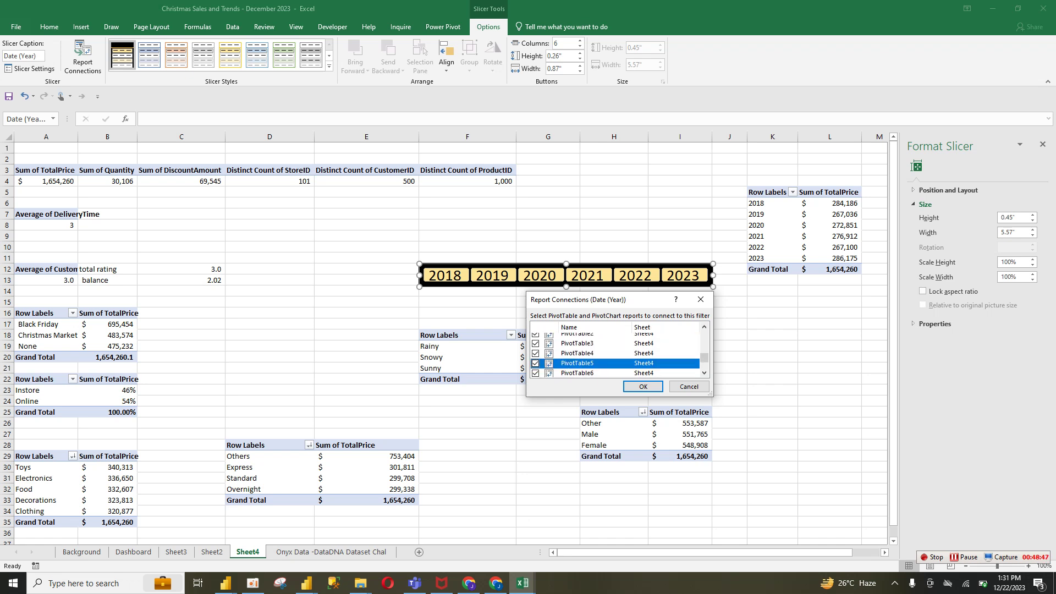
key(Return)
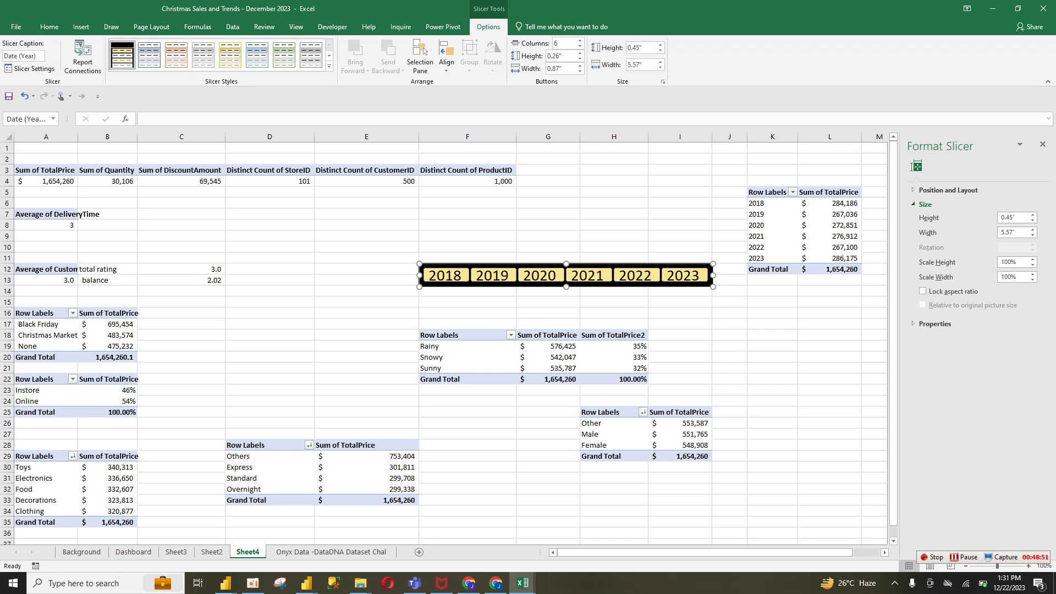
Step: Move the year slicer from Sheet4 to the Sheet2 dashboard header, between the tree and Santa pictures, and widen it to about 6.91"
key(ctrl+x)
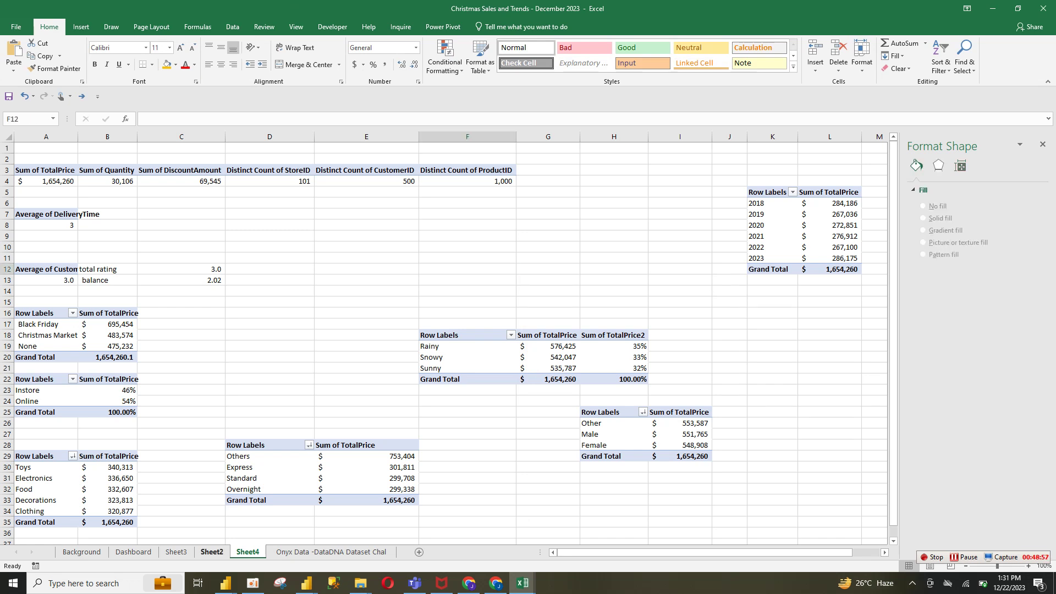
key(ctrl+Page_Up)
key(ctrl+v)
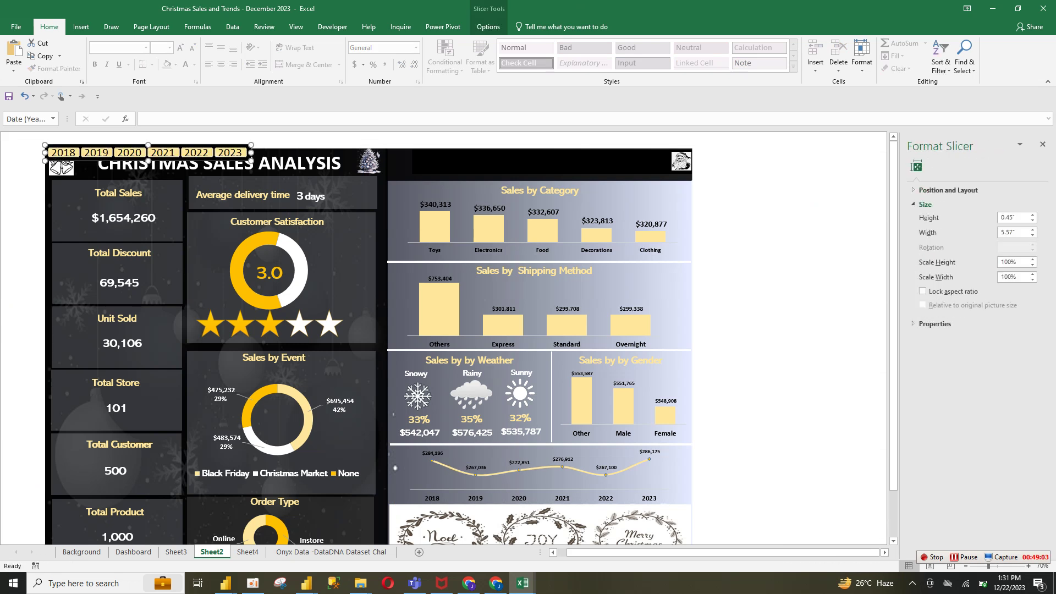
drag(187, 146, 556, 157)
drag(620, 164, 668, 164)
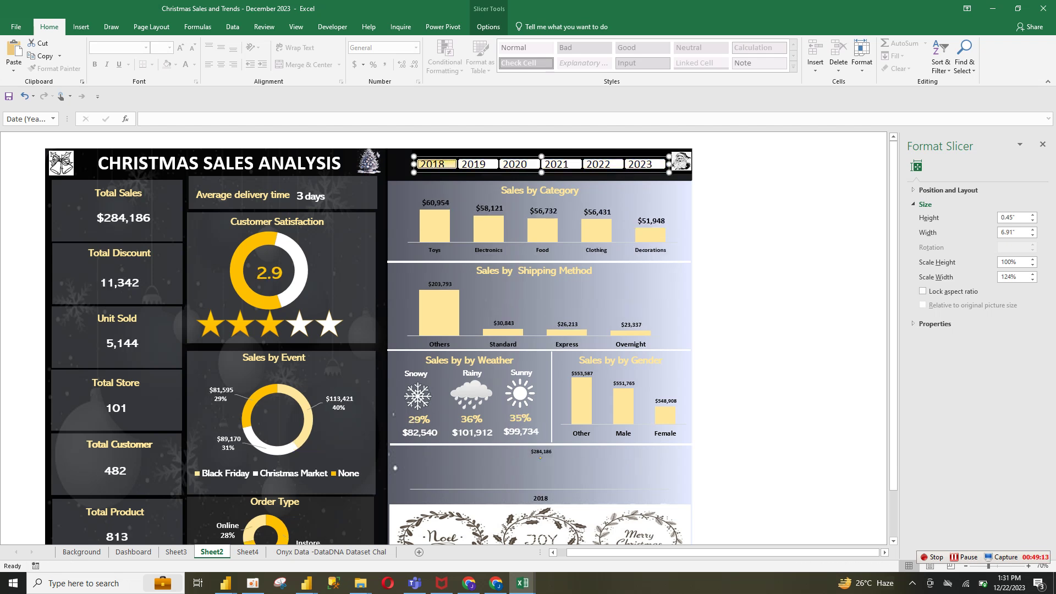
Step: Test the year slicer by filtering the dashboard to 2019, and clear the filter
click(478, 164)
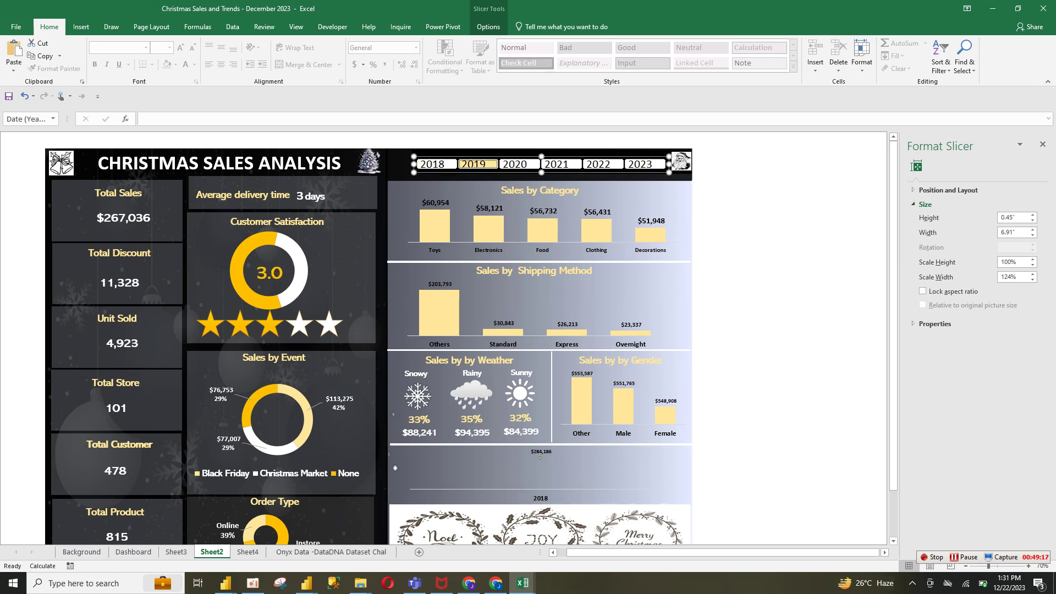
right_click(467, 162)
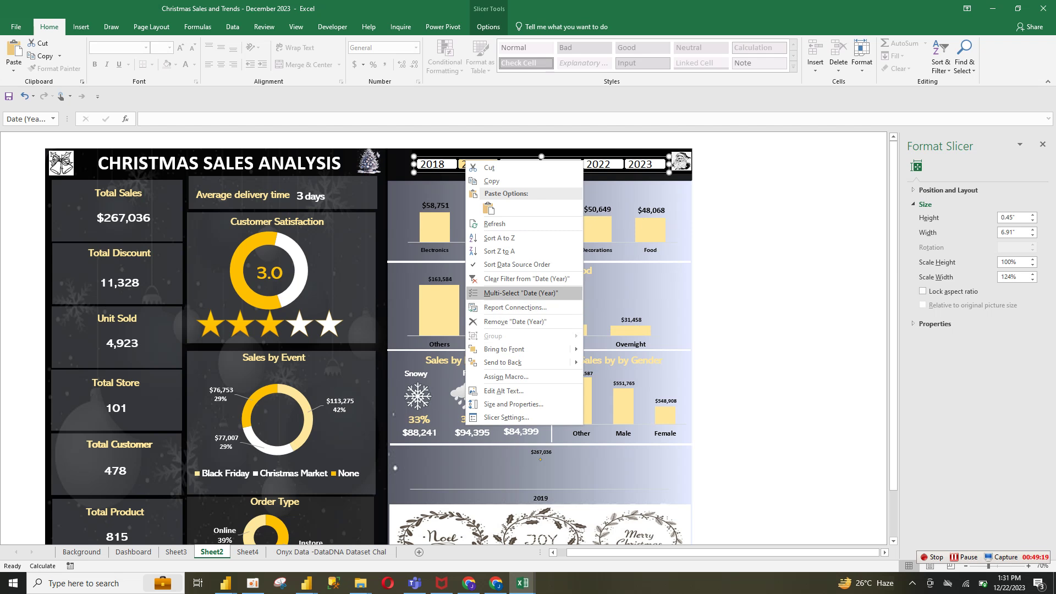
key(Escape)
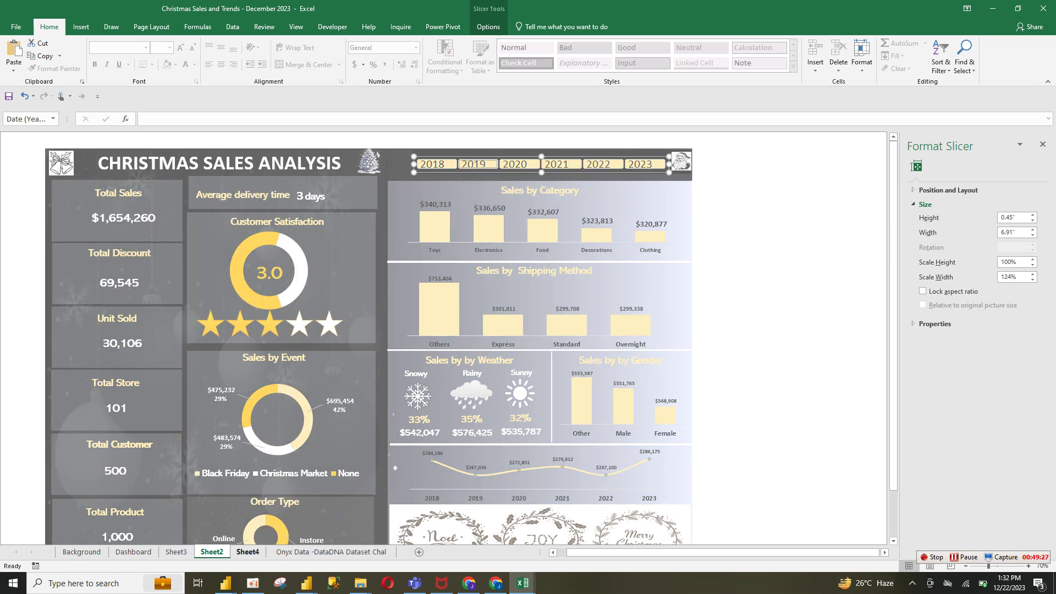
Step: Check the yearly sales pivot table on Sheet4 and return to the Sheet2 dashboard
click(248, 552)
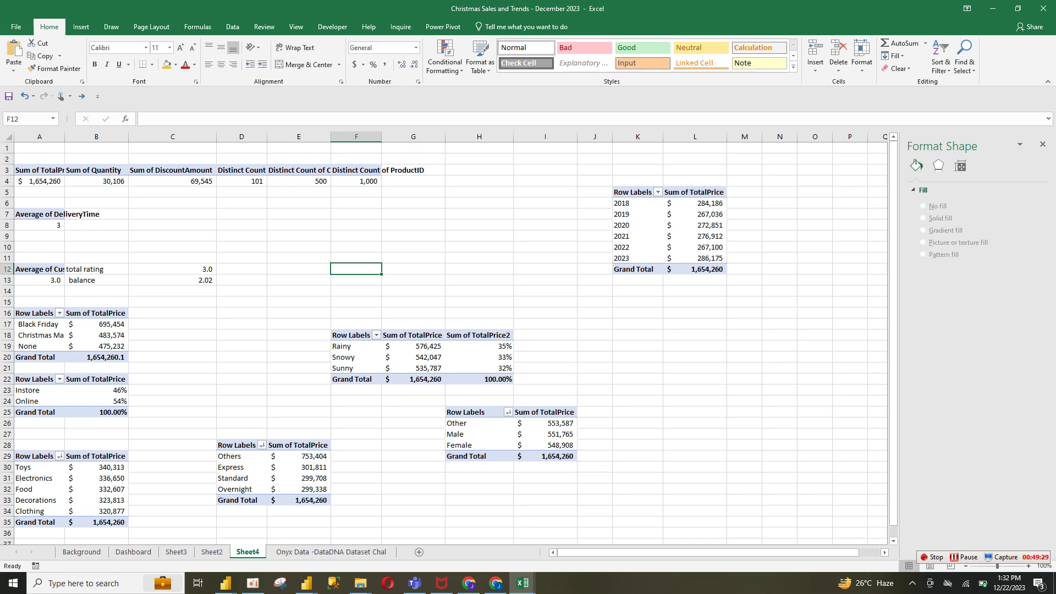
click(637, 236)
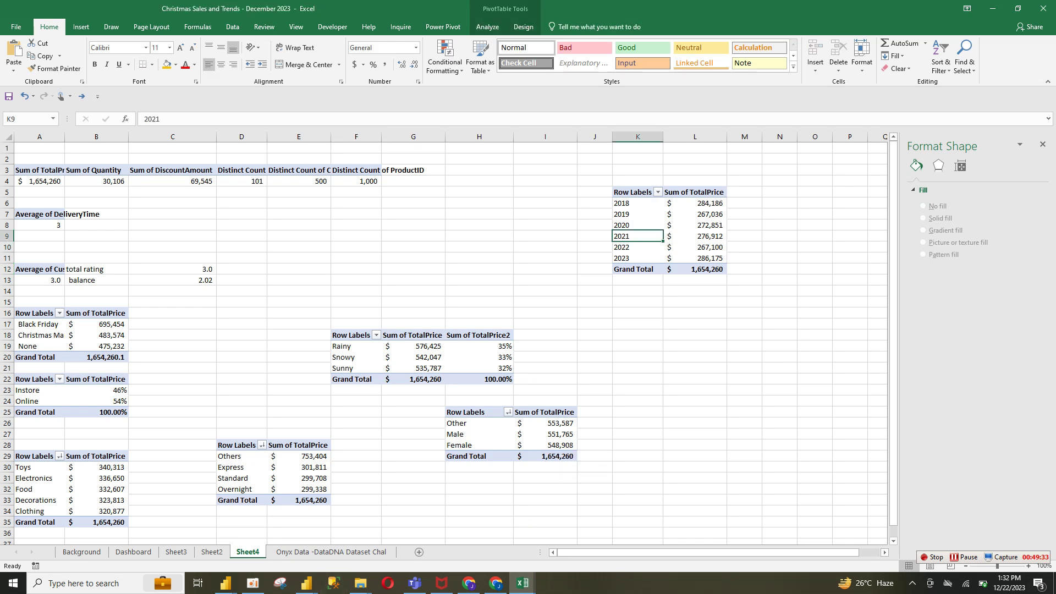
click(212, 552)
click(734, 238)
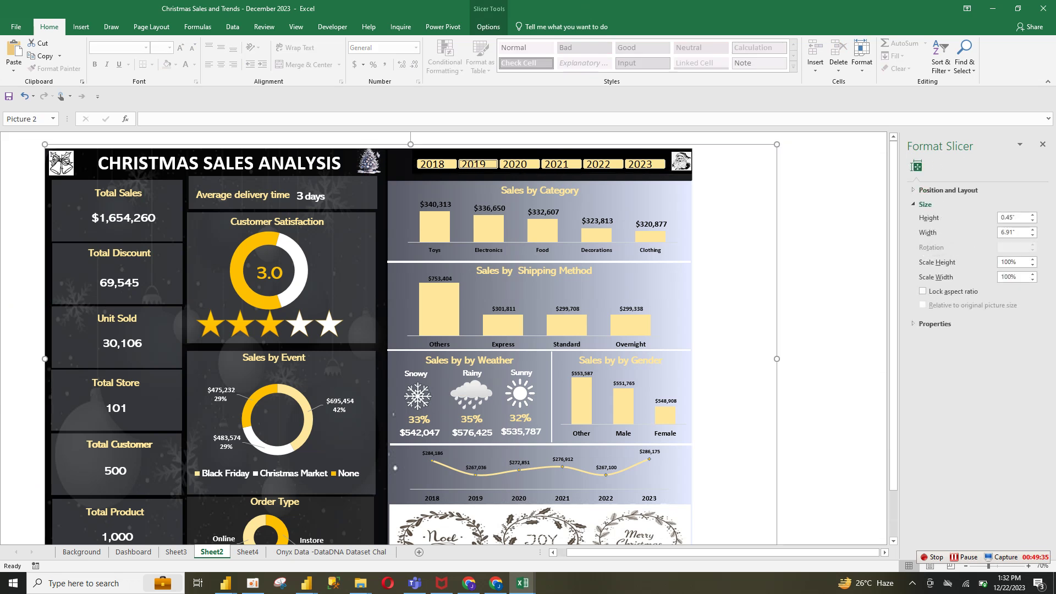